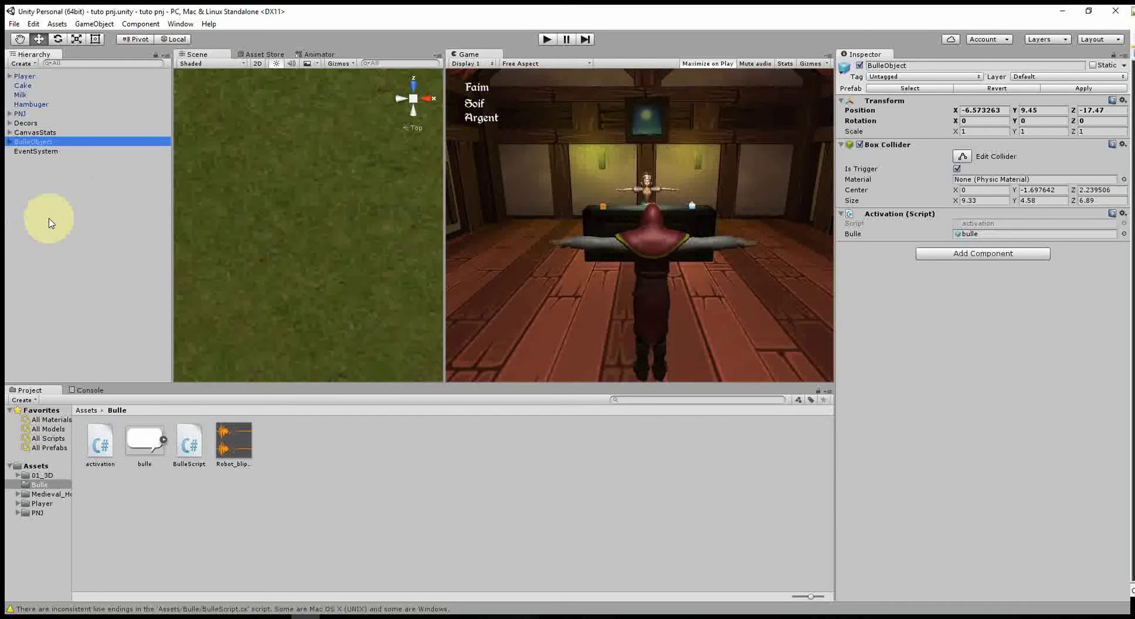
# Expand BulleObject to view the bulle's greeting phrases, then enter Play mode
pyautogui.click(10, 142)
pyautogui.click(29, 152)
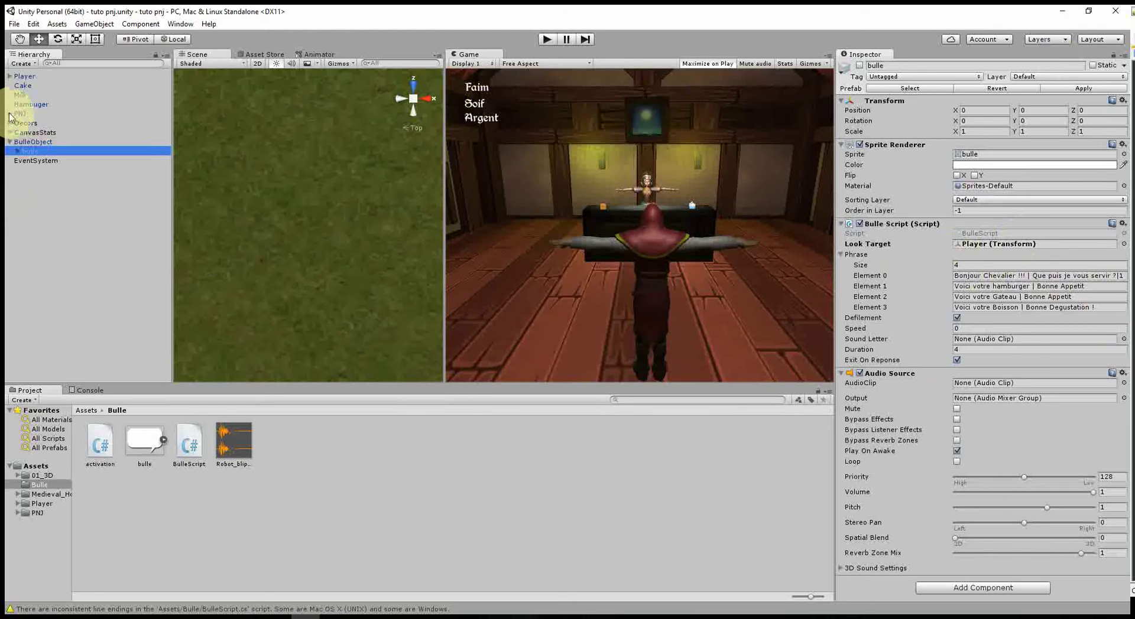
pyautogui.click(545, 42)
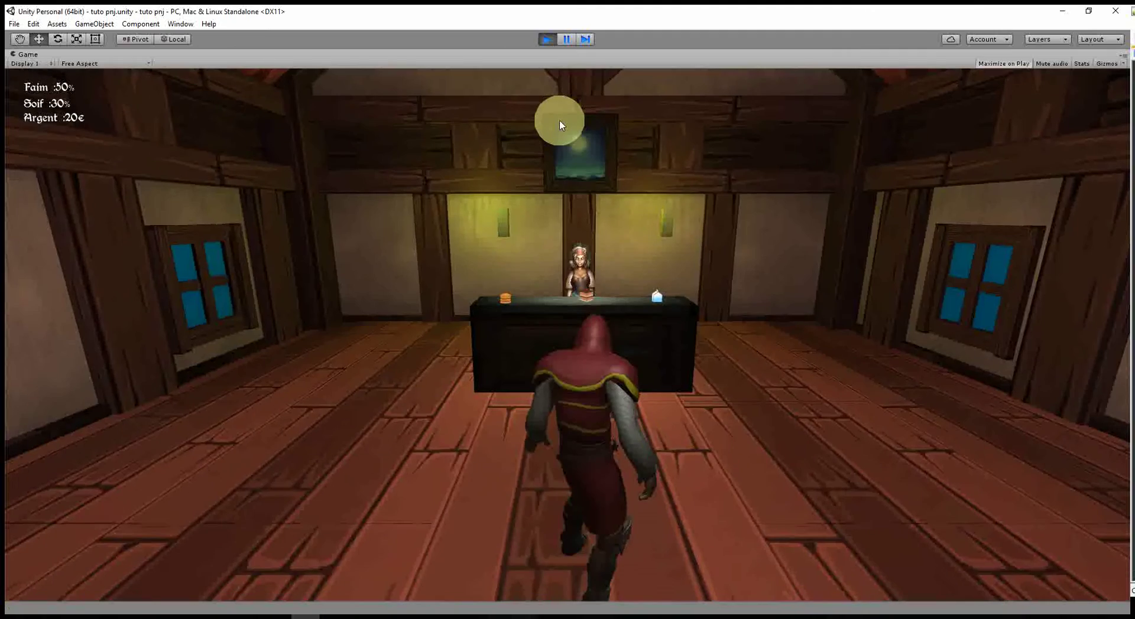
# Walk the knight to the barmaid for the Hamburger/Gateau/Lait bubble, then stop the game
pyautogui.press('Up')
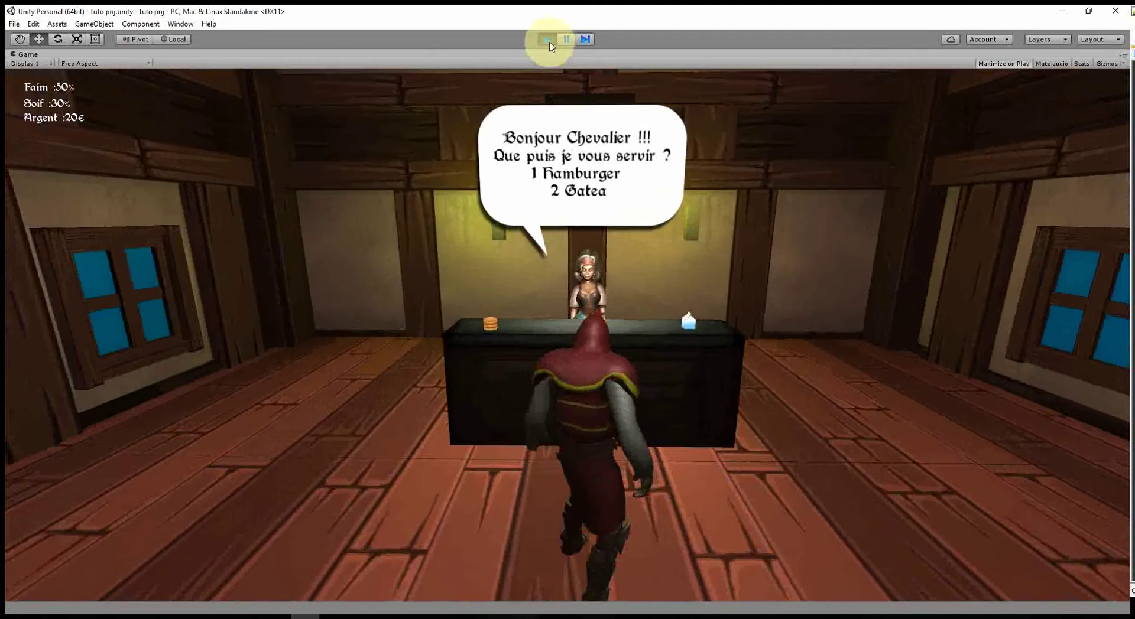
pyautogui.click(550, 42)
pyautogui.press('Up')
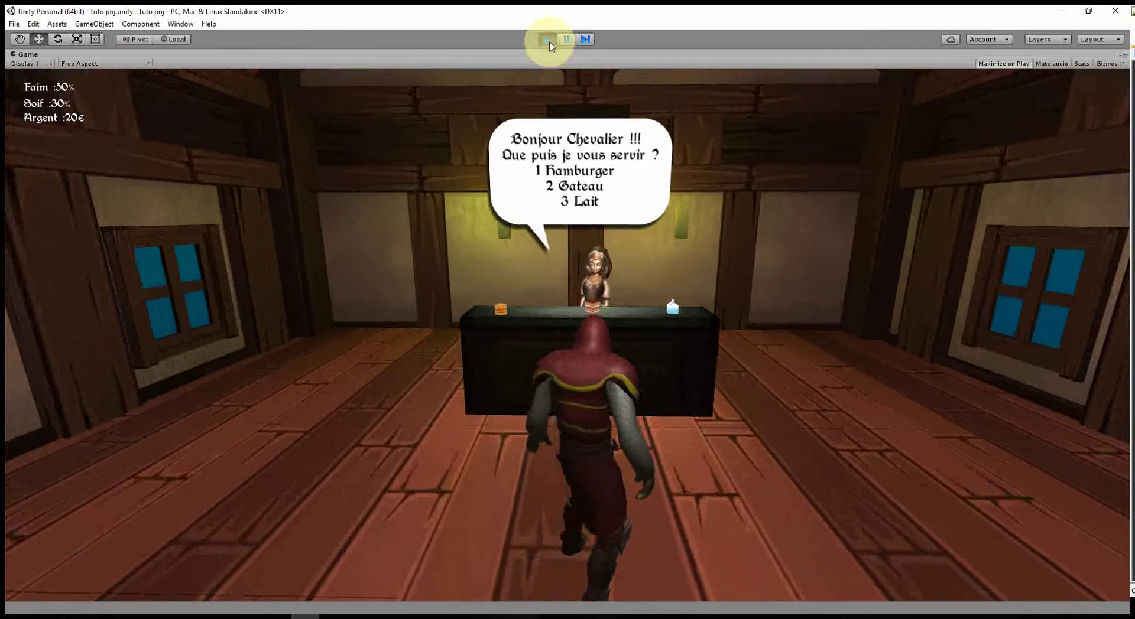
pyautogui.click(549, 39)
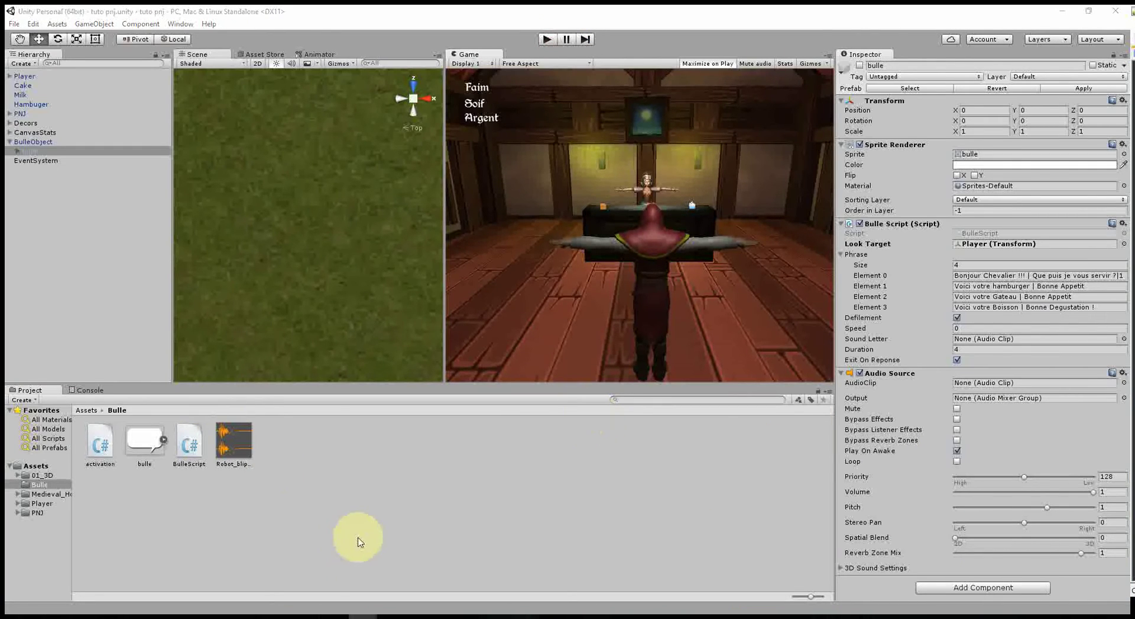
# In BulleScript, add 'Txt.text = null;' right after the GetComponent line in Start()
pyautogui.click(429, 614)
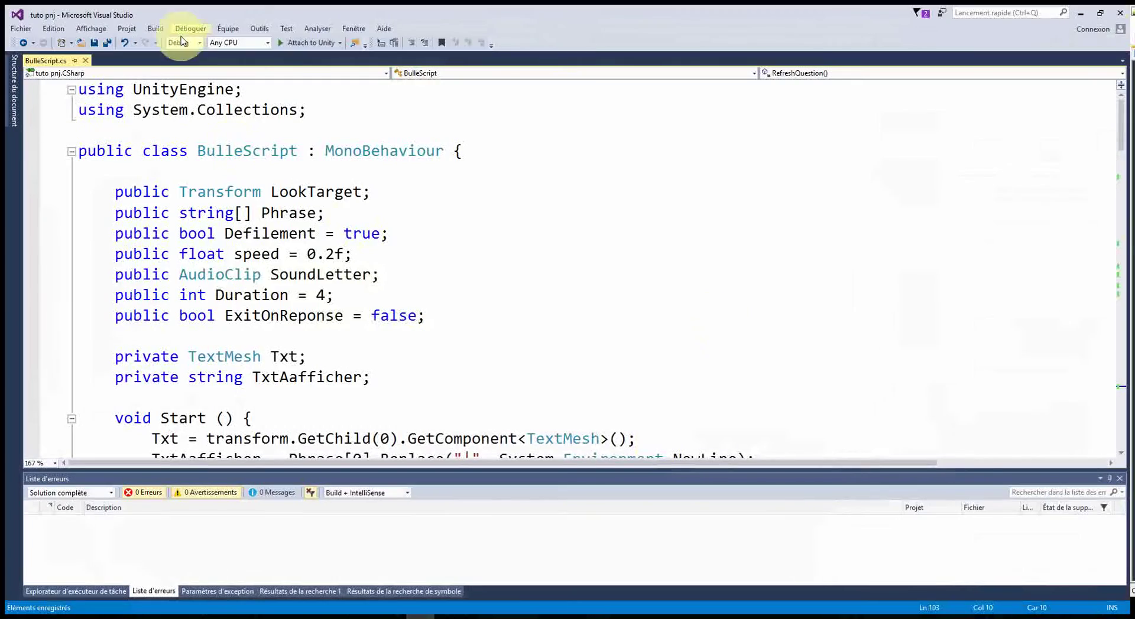
pyautogui.scroll(-2, 421, 280)
pyautogui.scroll(-1, 419, 282)
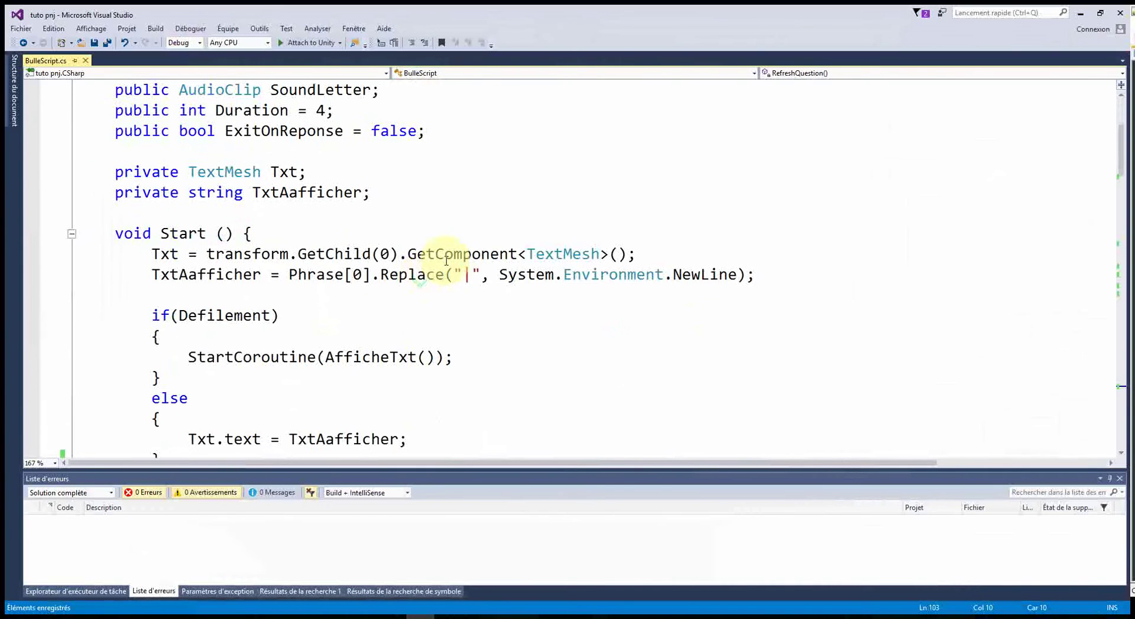
pyautogui.scroll(-1, 366, 223)
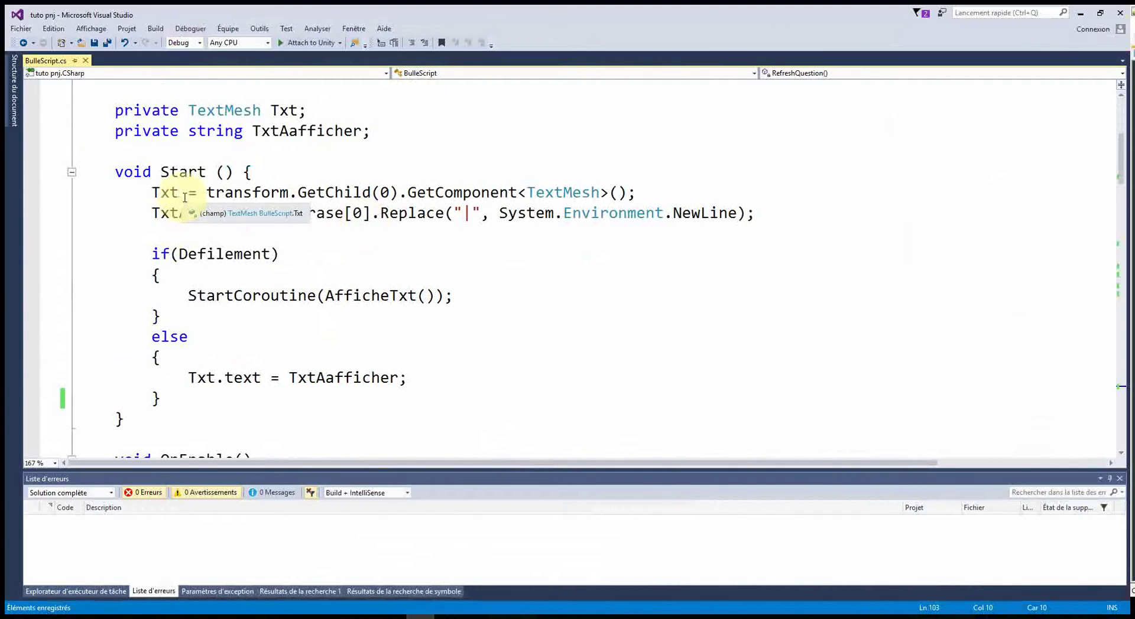
pyautogui.click(189, 229)
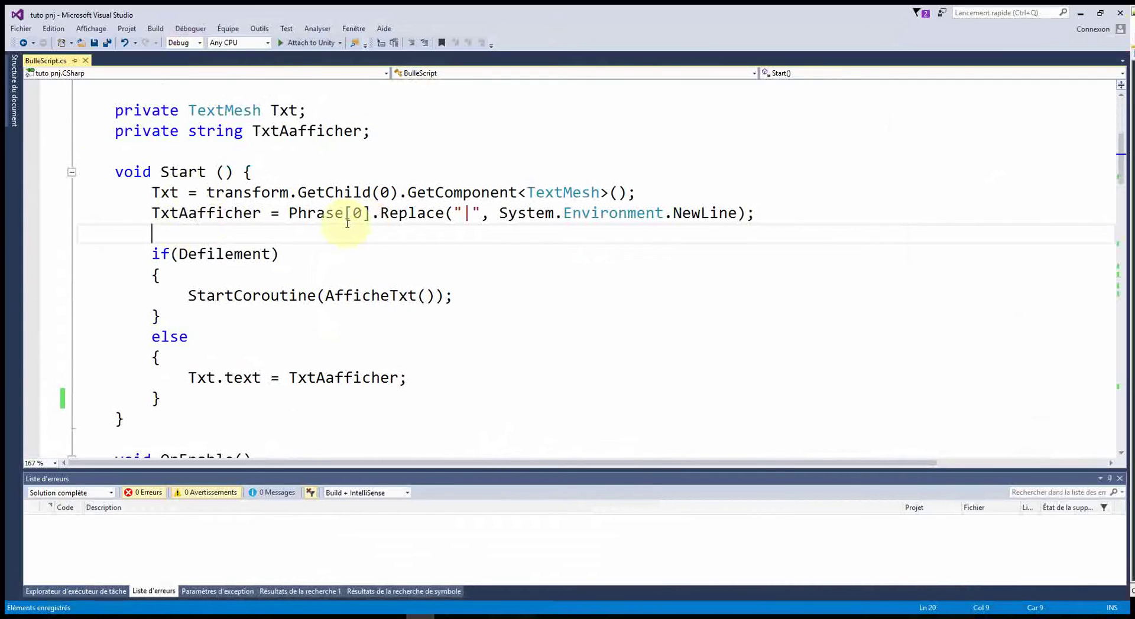
pyautogui.write('Txt.text = ')
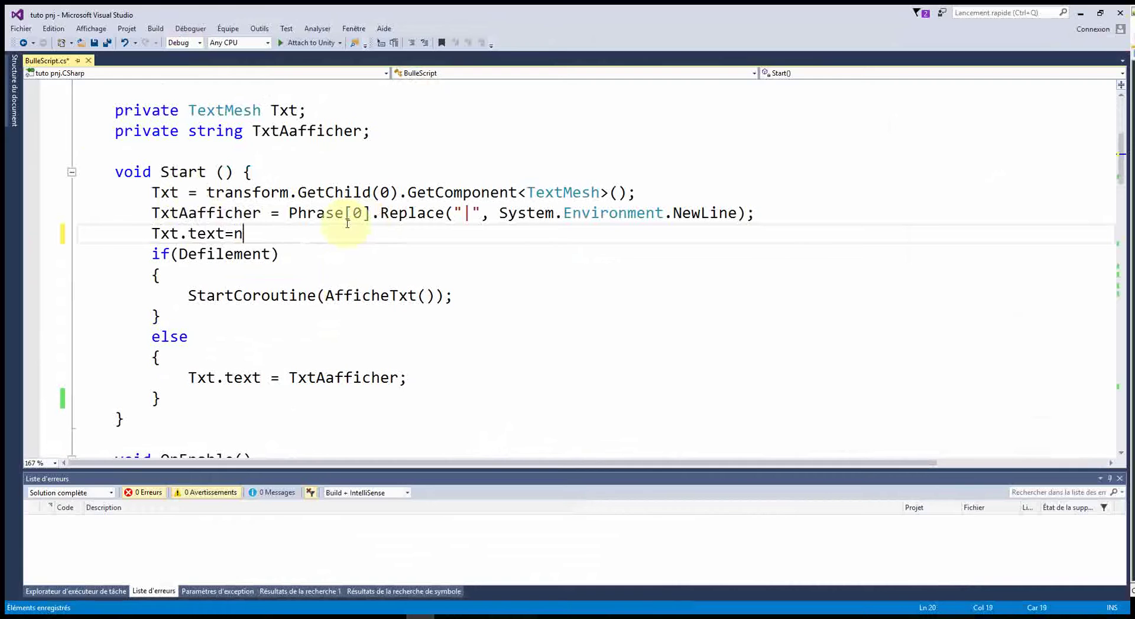
pyautogui.write('null')
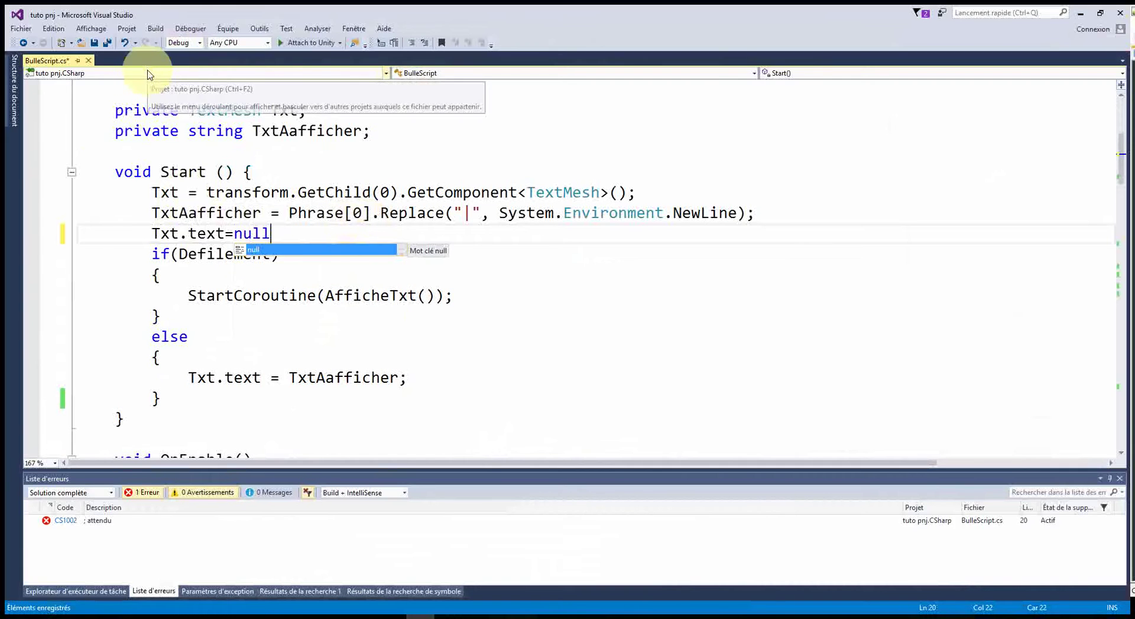
pyautogui.write(';')
pyautogui.click(151, 193)
pyautogui.moveTo(298, 234); pyautogui.dragTo(151, 235)
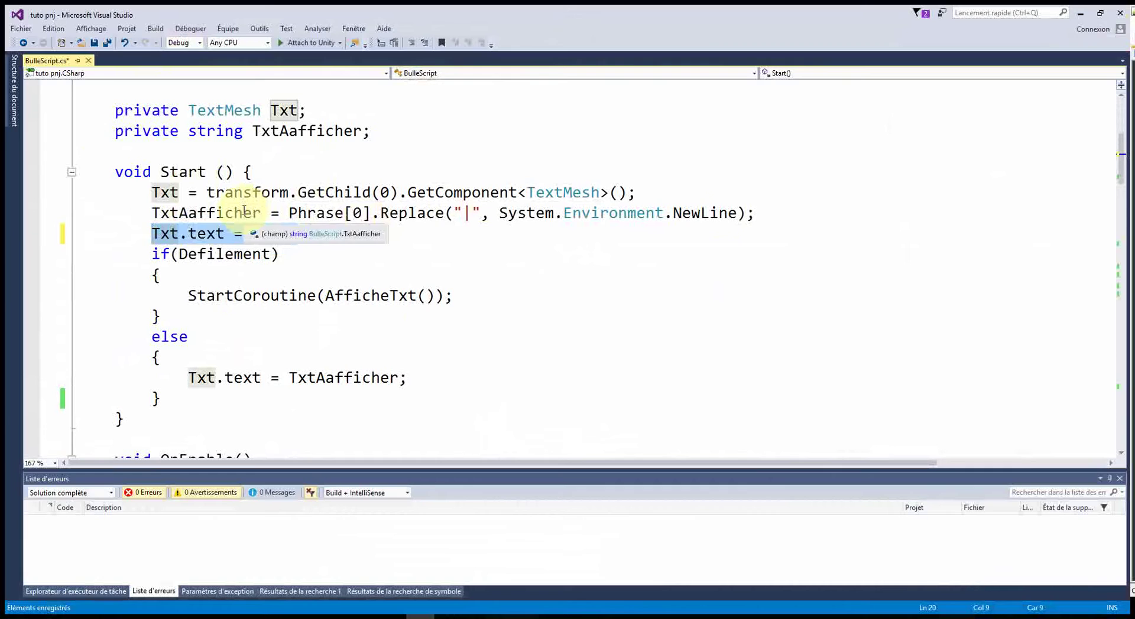
pyautogui.click(636, 197)
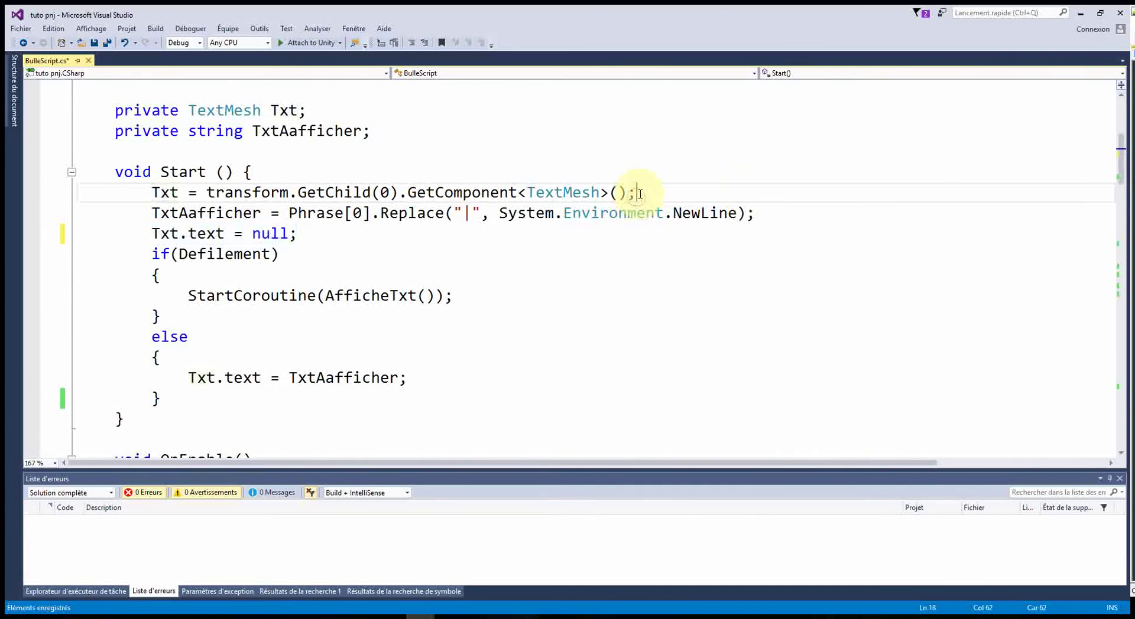
pyautogui.press('Return')
pyautogui.moveTo(308, 258); pyautogui.dragTo(152, 255)
pyautogui.hotkey('ctrl', 'c')
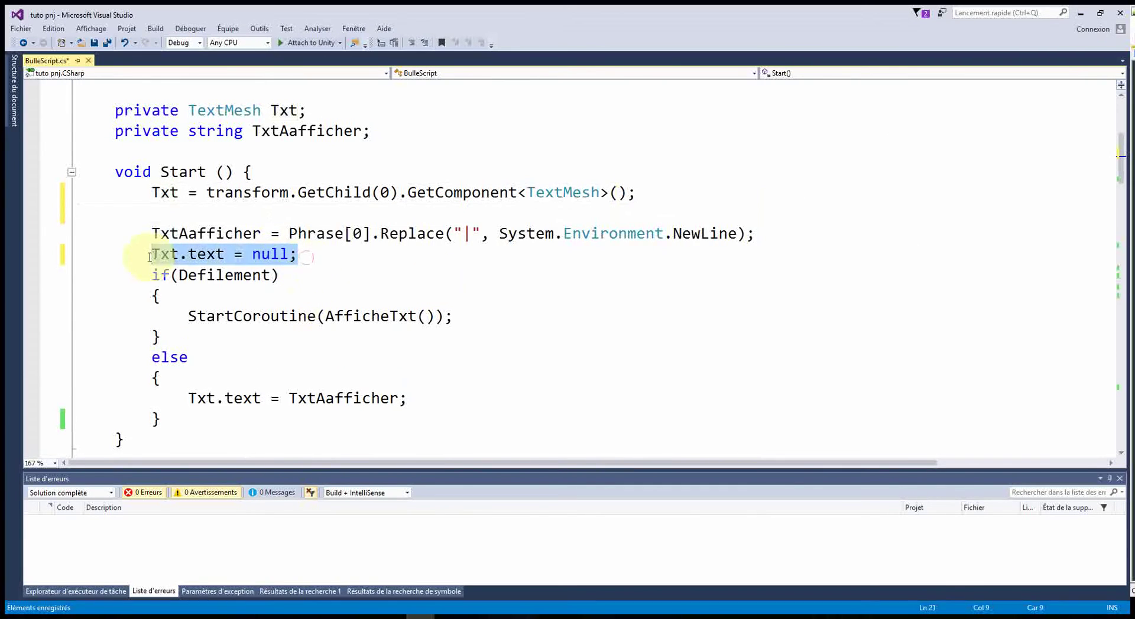
pyautogui.click(173, 215)
pyautogui.hotkey('ctrl', 'v')
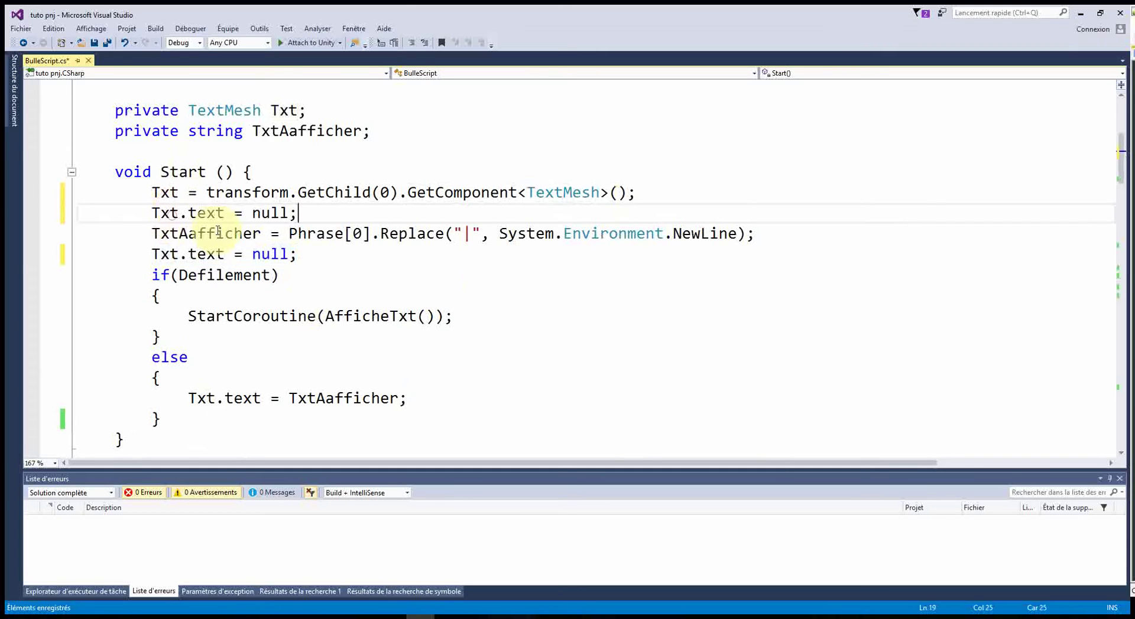
pyautogui.moveTo(307, 254); pyautogui.dragTo(146, 254)
pyautogui.press('Delete')
# Paste 'Txt.text = null;' at the top of OnEnable() and save BulleScript
pyautogui.doubleClick(166, 192)
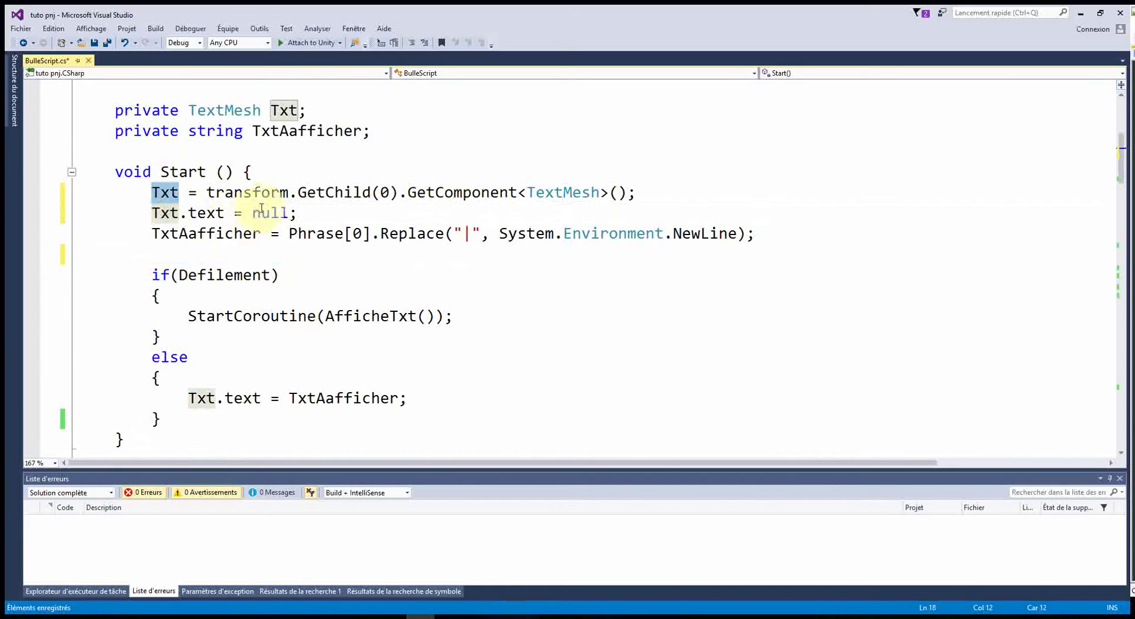
pyautogui.moveTo(306, 215); pyautogui.dragTo(152, 212)
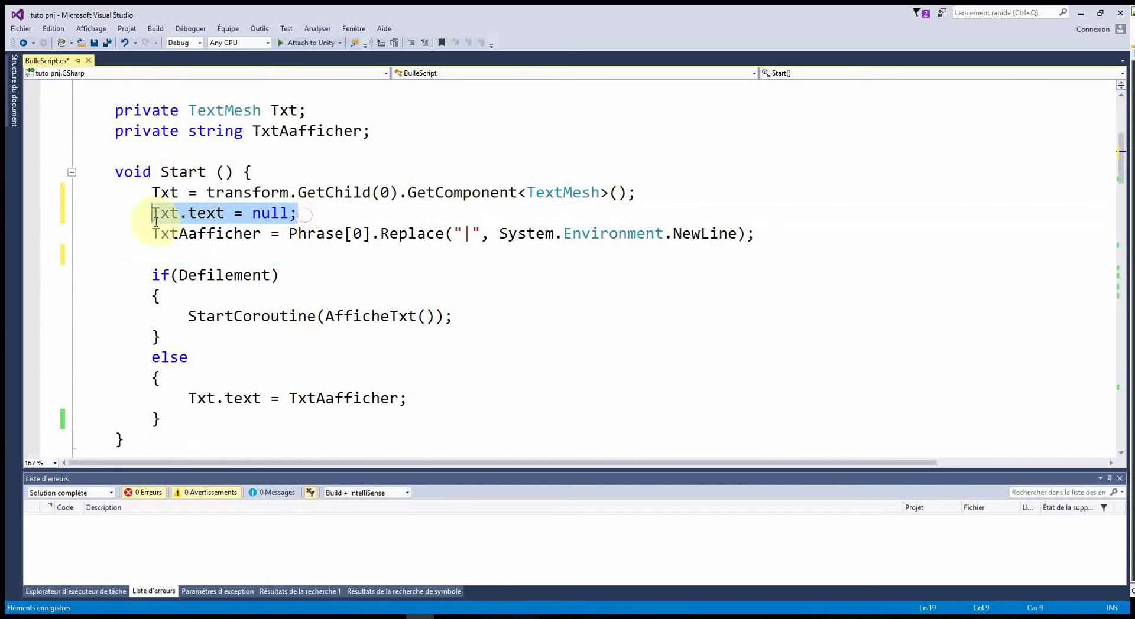
pyautogui.scroll(-4, 236, 292)
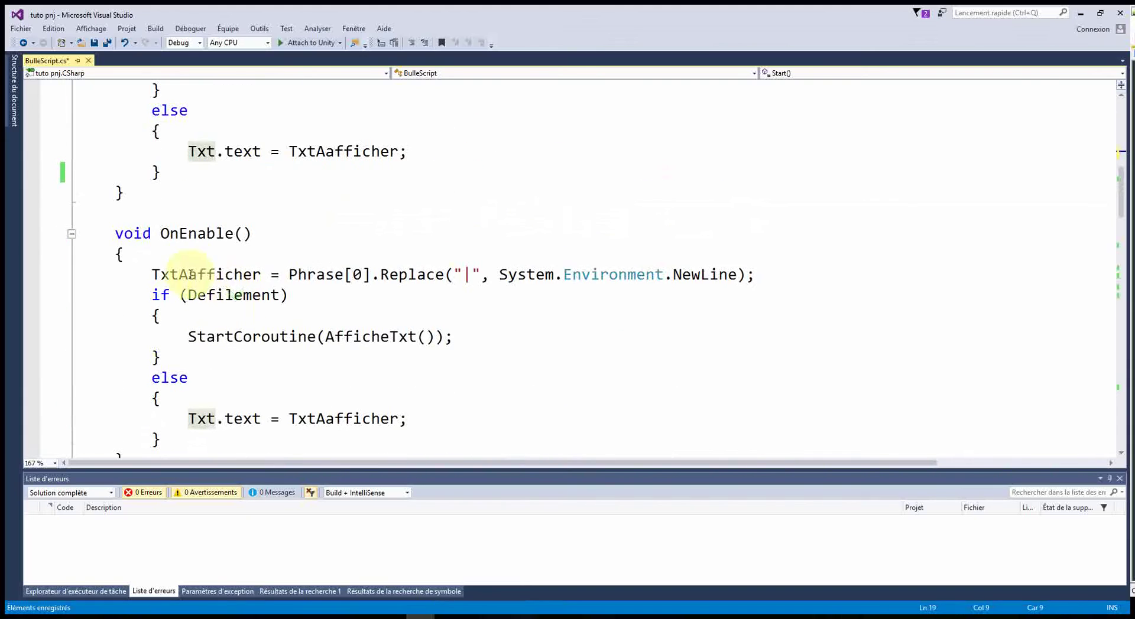
pyautogui.click(190, 254)
pyautogui.press('Return')
pyautogui.hotkey('ctrl', 'v')
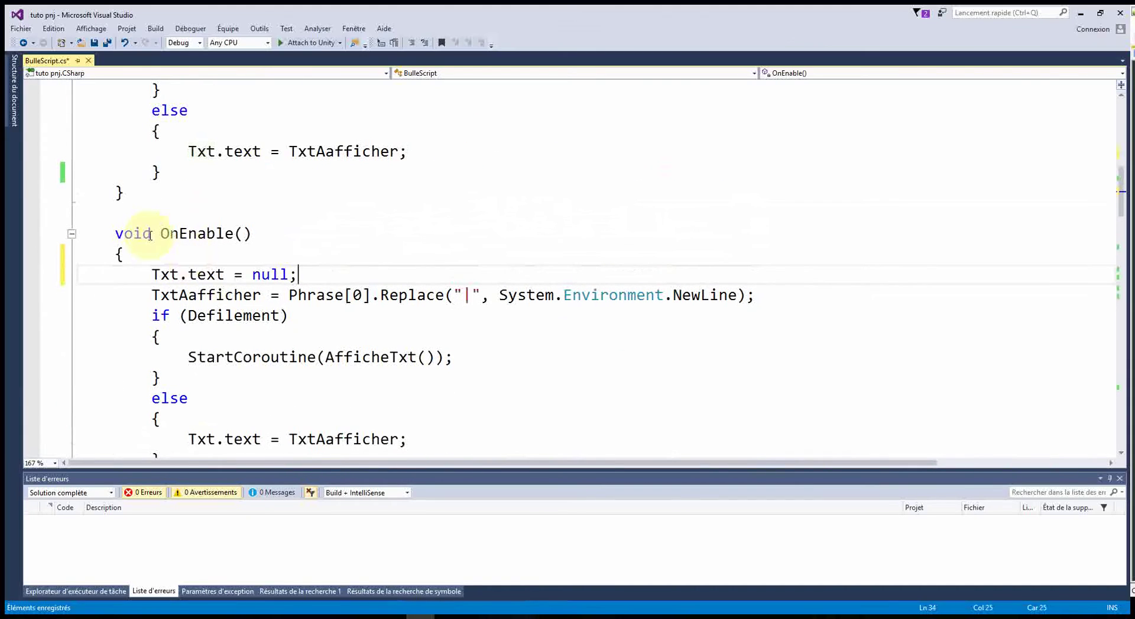
pyautogui.click(599, 374)
pyautogui.click(94, 43)
pyautogui.click(1079, 17)
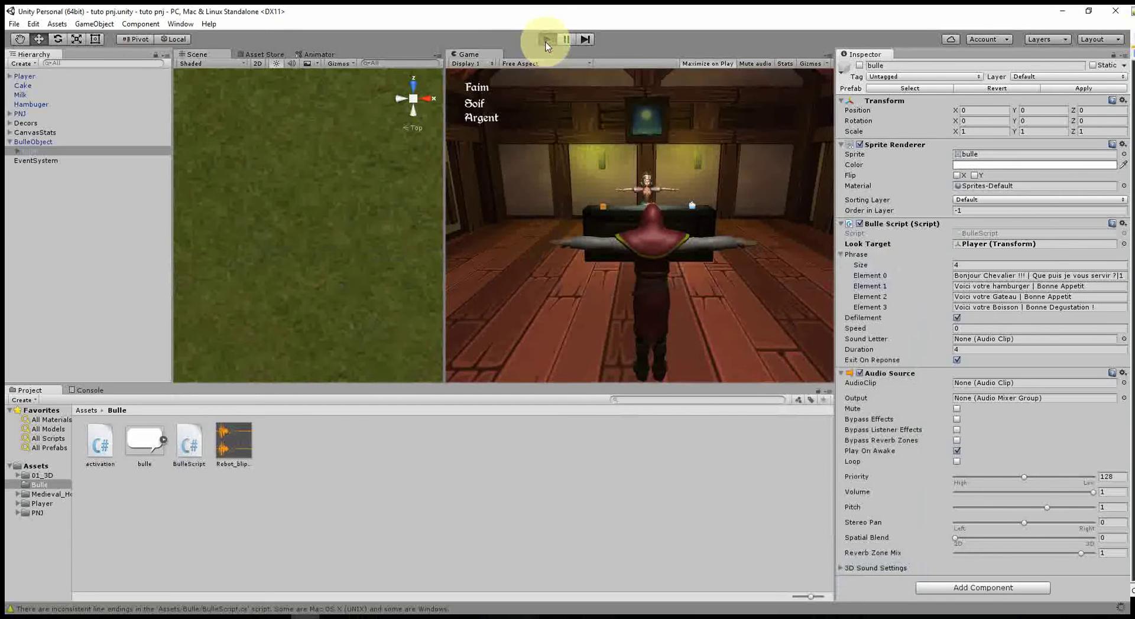
# Replay the greeting test, then drag BulleObject into Assets/Bulle as a prefab
pyautogui.click(546, 41)
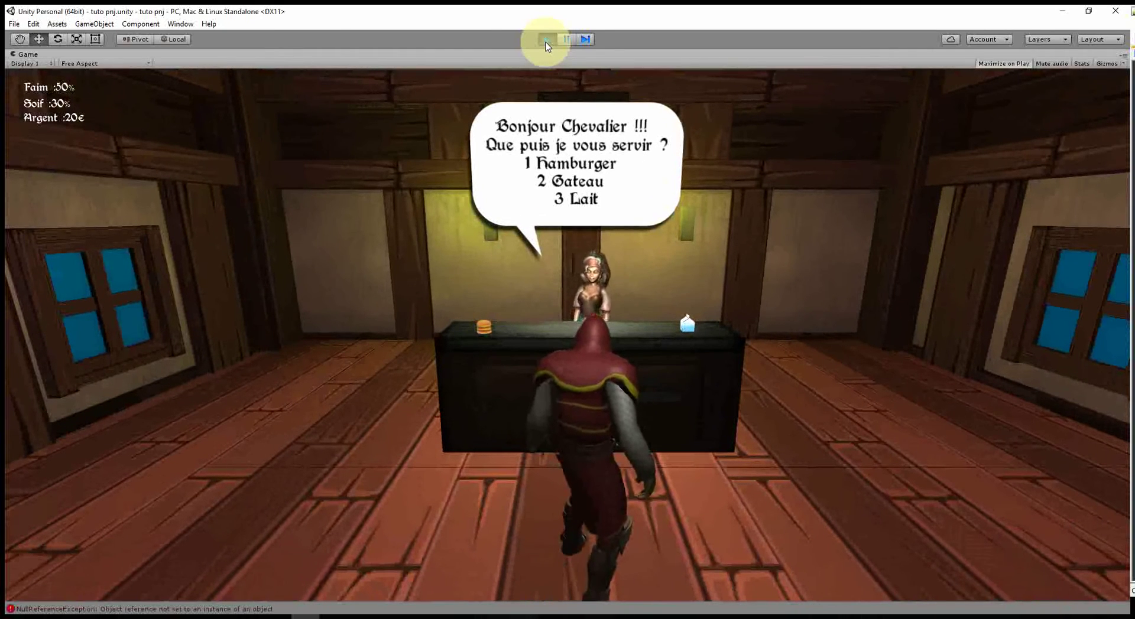
pyautogui.click(546, 40)
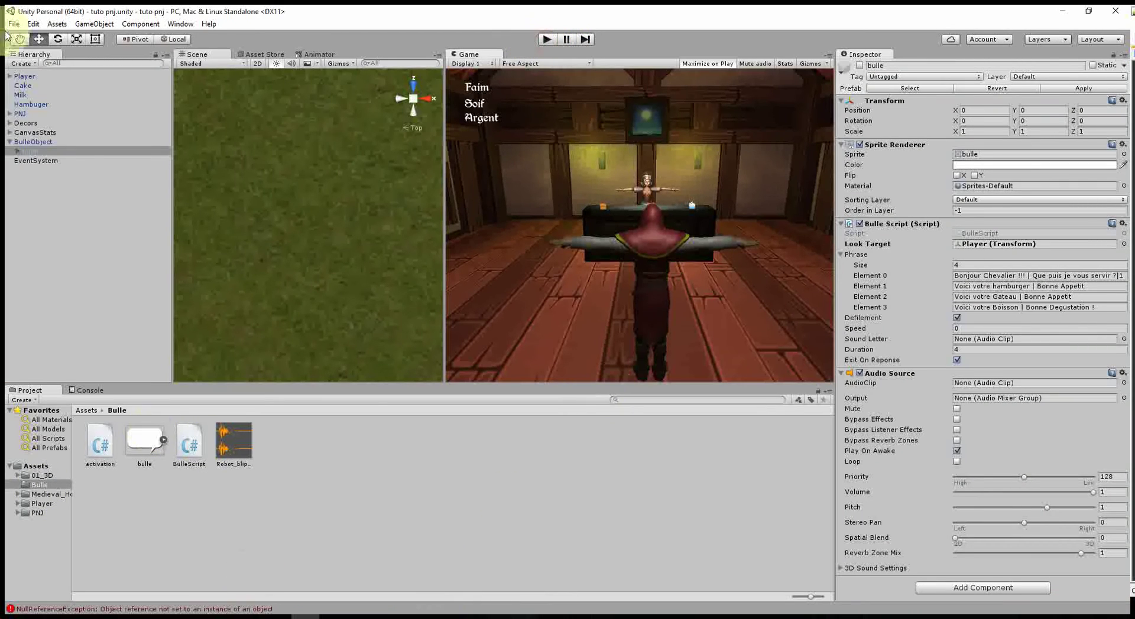
pyautogui.moveTo(36, 147); pyautogui.dragTo(444, 492)
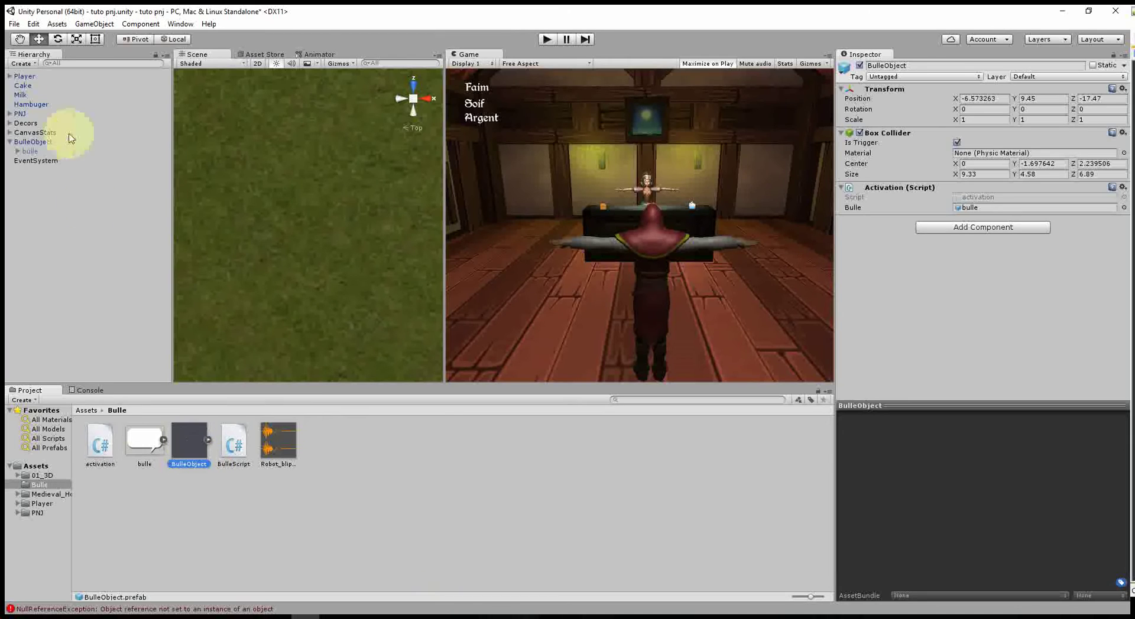
pyautogui.click(9, 141)
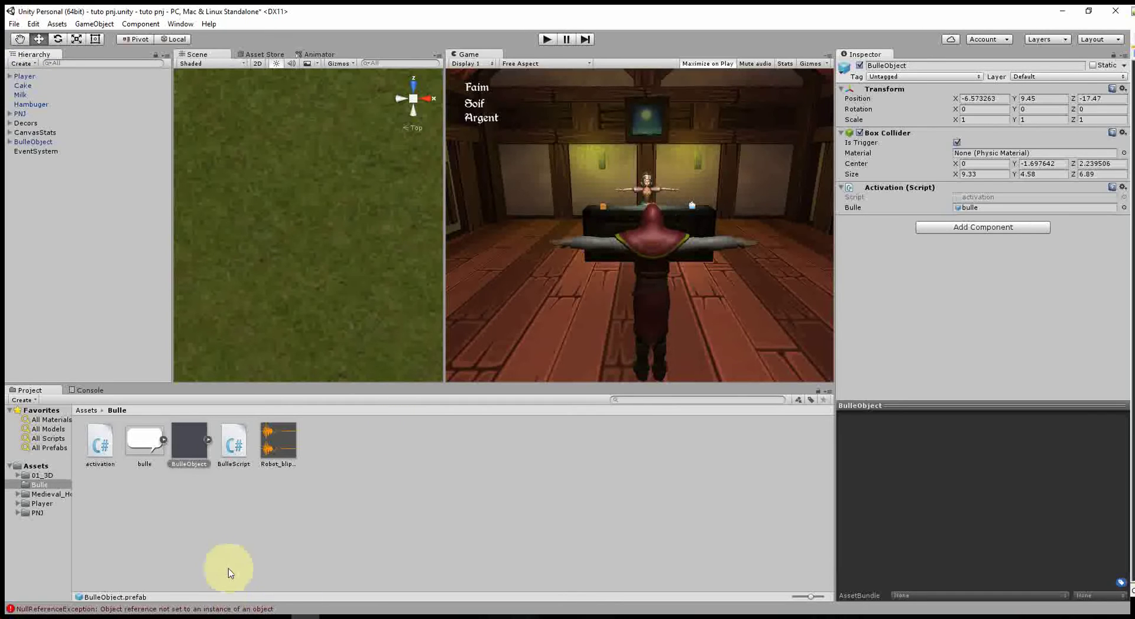
# Open the StatsPlayer script from Assets in Visual Studio and maximize the editor
pyautogui.doubleClick(233, 442)
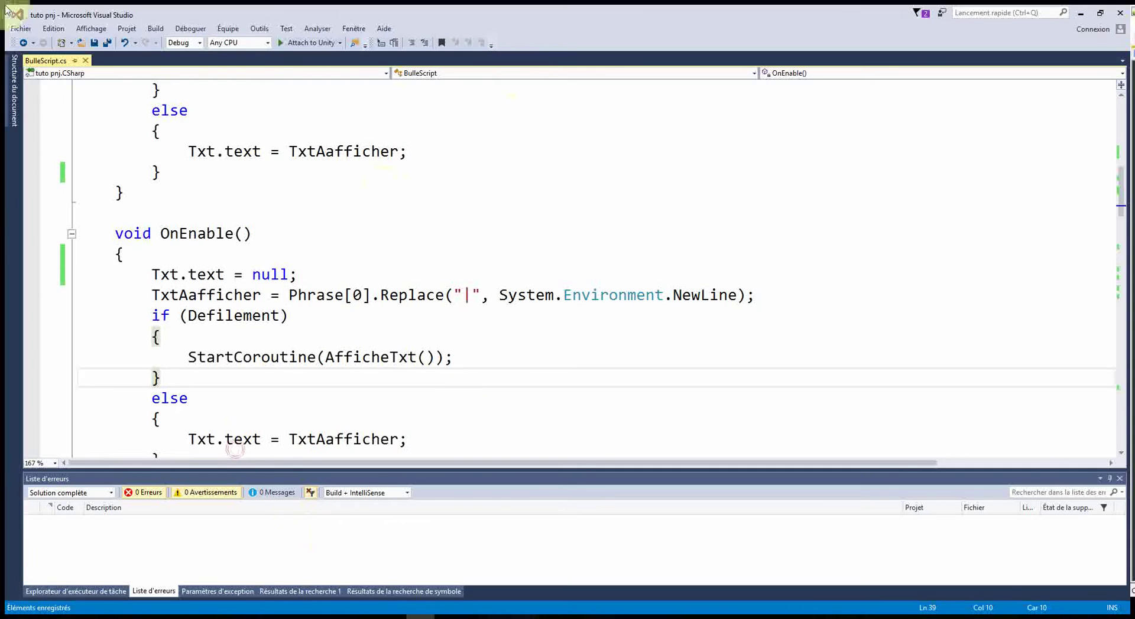
pyautogui.click(1086, 17)
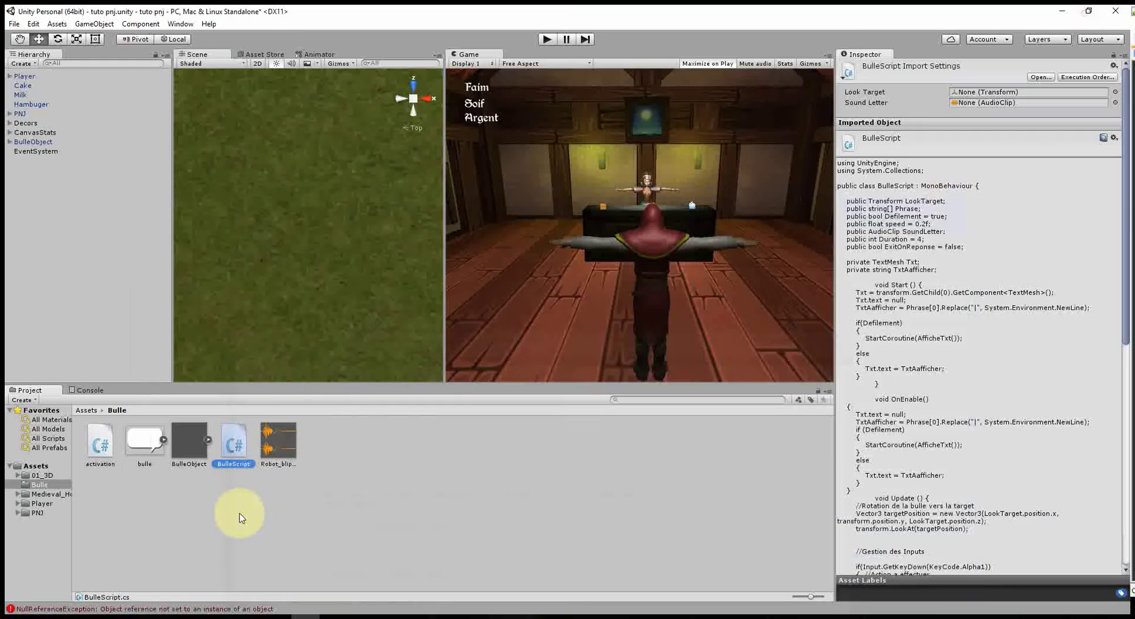
pyautogui.click(37, 466)
pyautogui.doubleClick(456, 443)
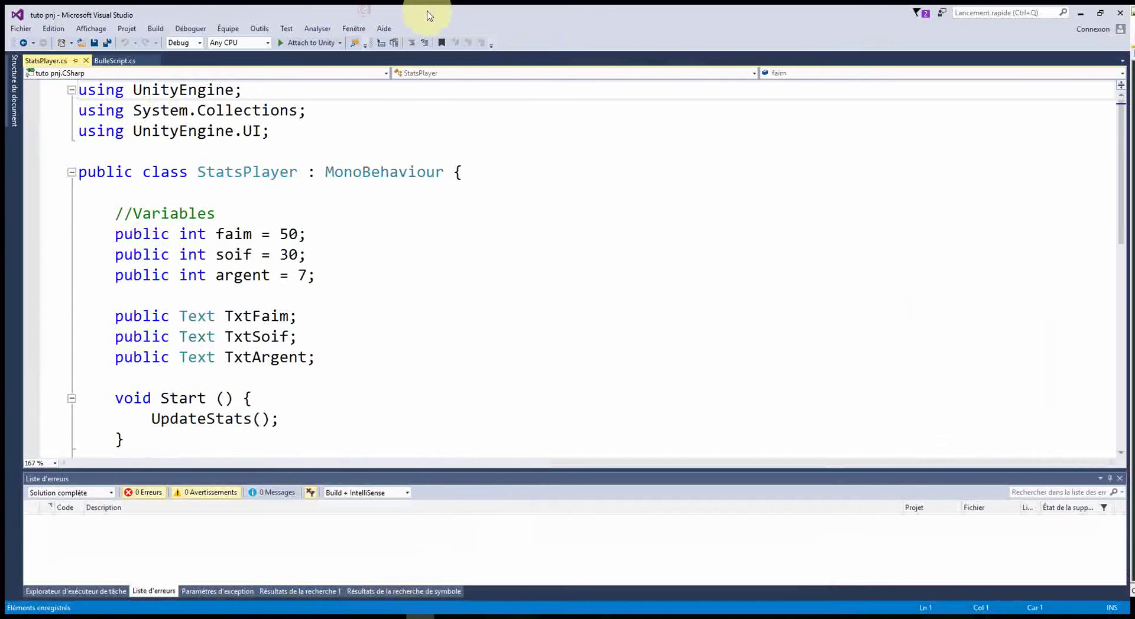
pyautogui.moveTo(431, 13); pyautogui.dragTo(748, 105)
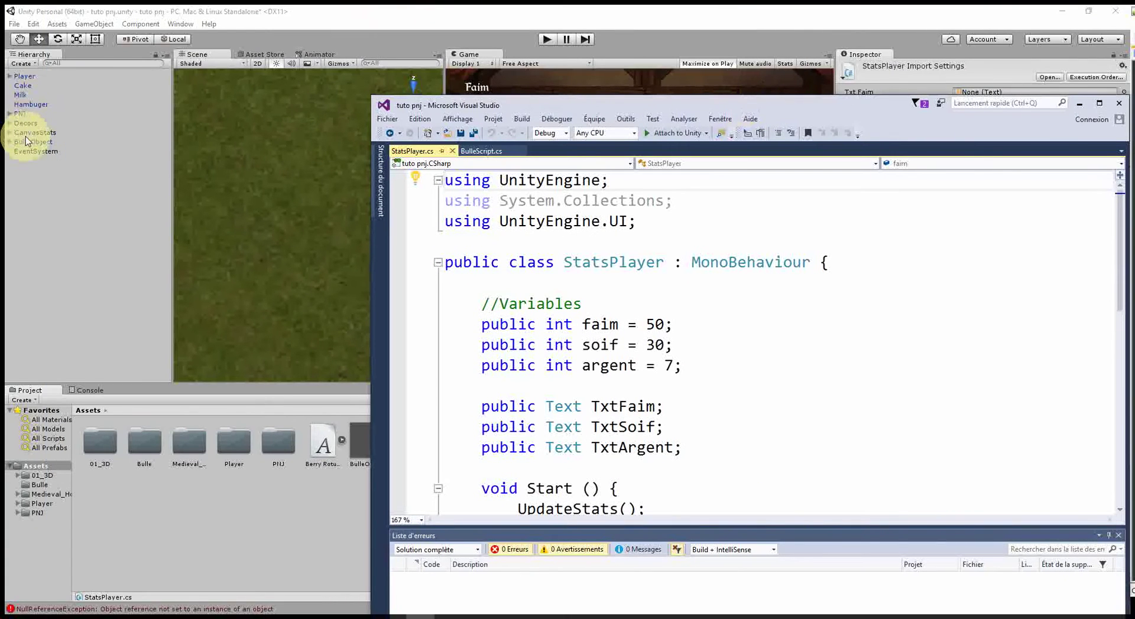
pyautogui.moveTo(577, 106); pyautogui.dragTo(500, 234)
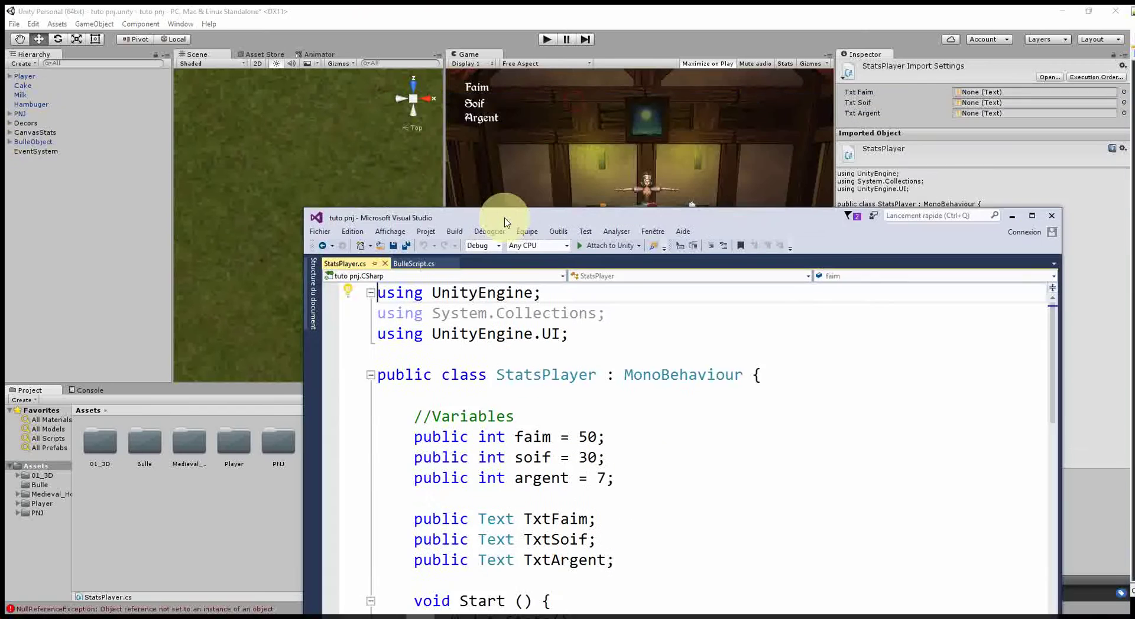
pyautogui.click(502, 235)
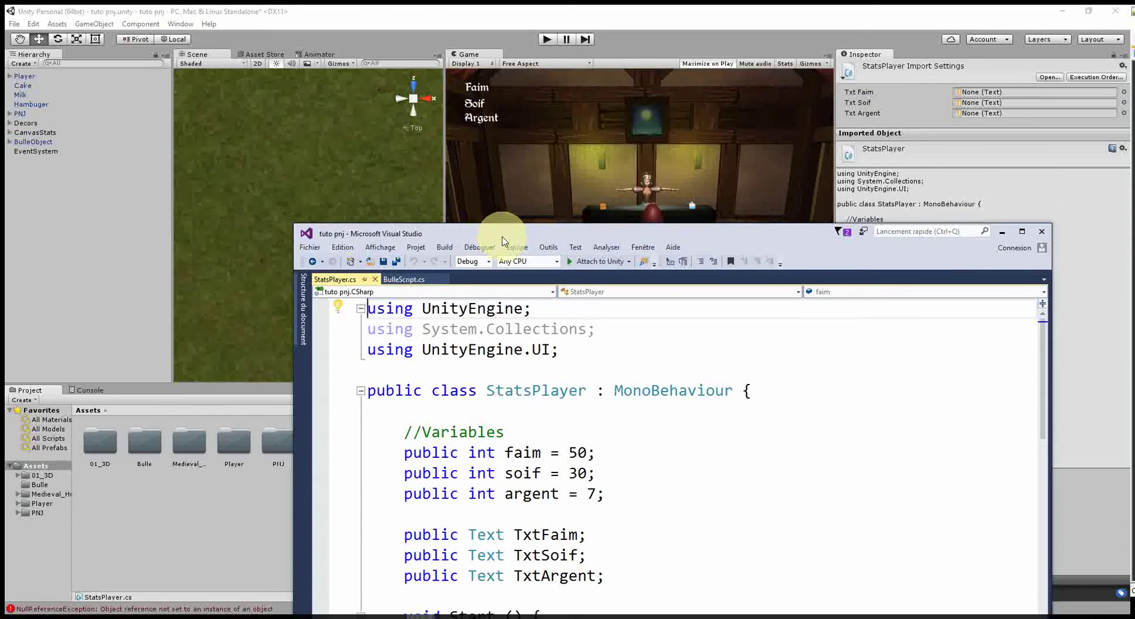
pyautogui.doubleClick(780, 232)
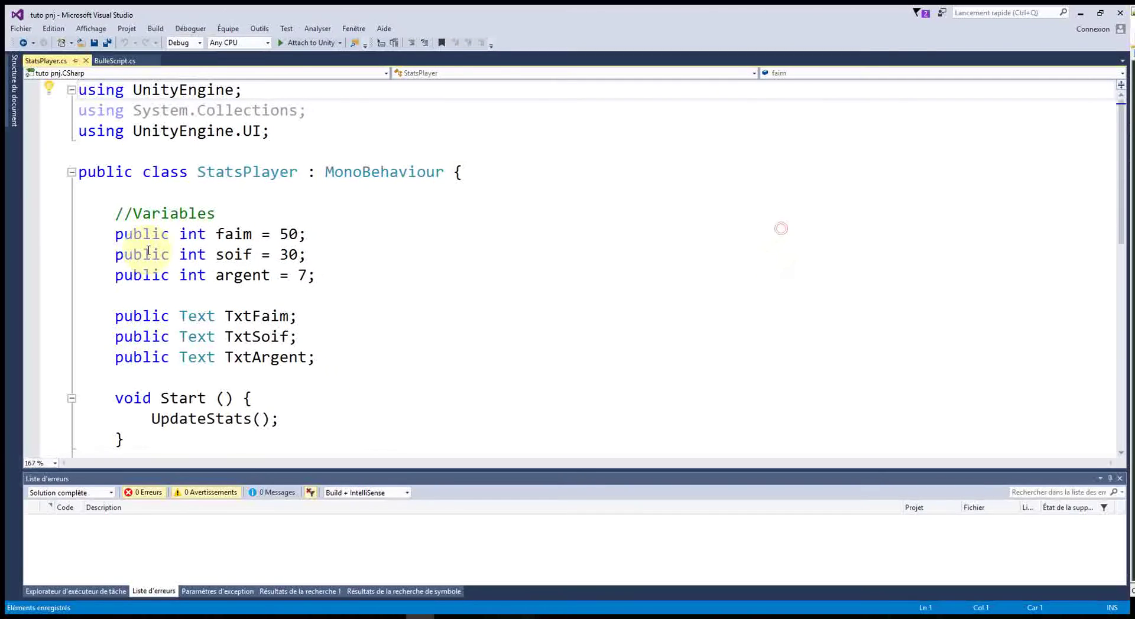
# Review StatsPlayer's faim, soif, argent ints and Text fields, then return to Unity
pyautogui.scroll(-1, 237, 266)
pyautogui.scroll(-1, 259, 284)
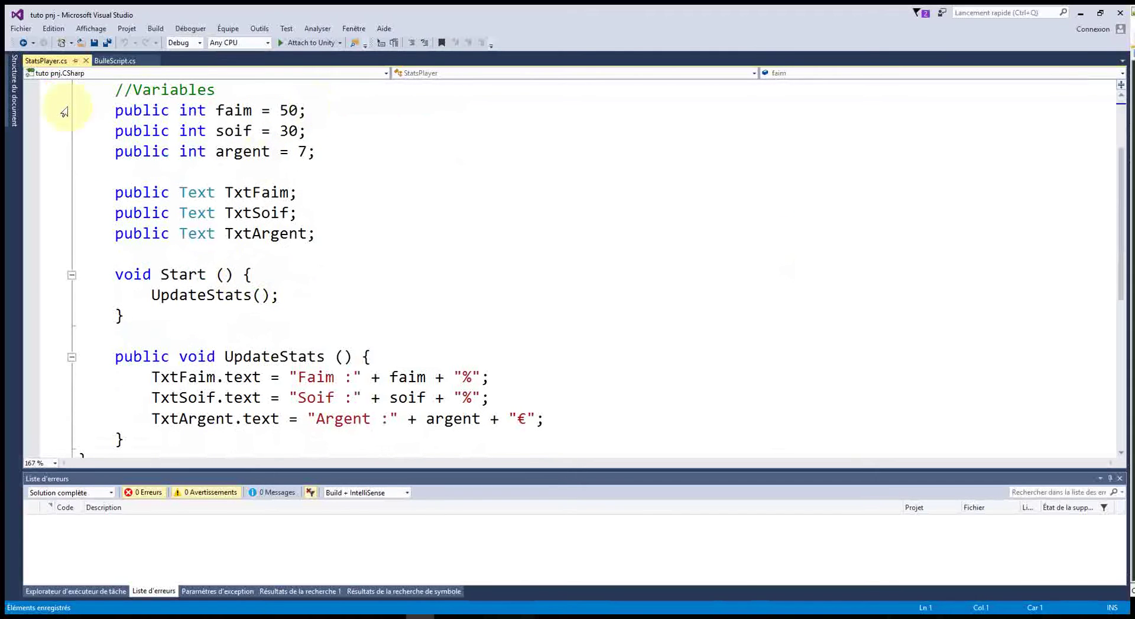
pyautogui.moveTo(108, 110); pyautogui.dragTo(326, 162)
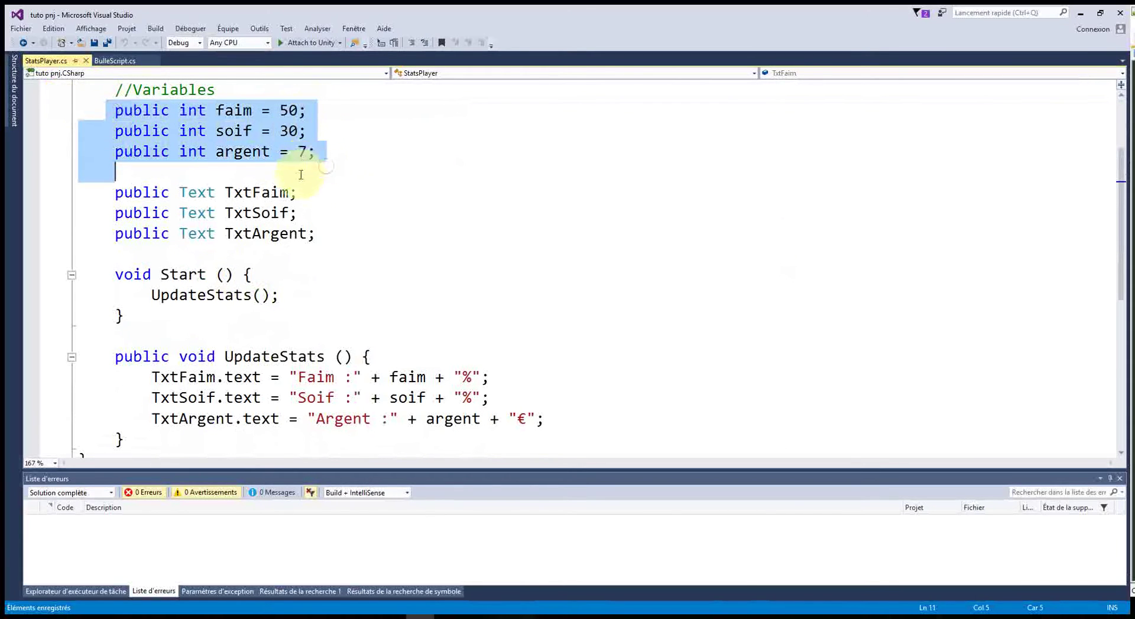
pyautogui.click(397, 220)
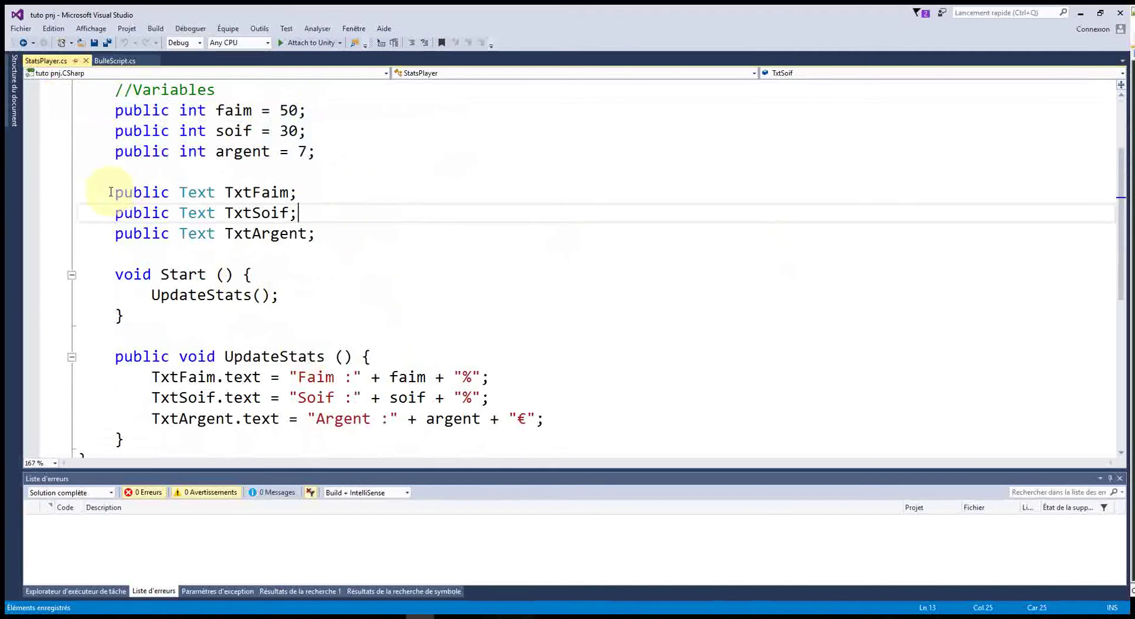
pyautogui.moveTo(111, 192); pyautogui.dragTo(331, 239)
pyautogui.scroll(2, 342, 254)
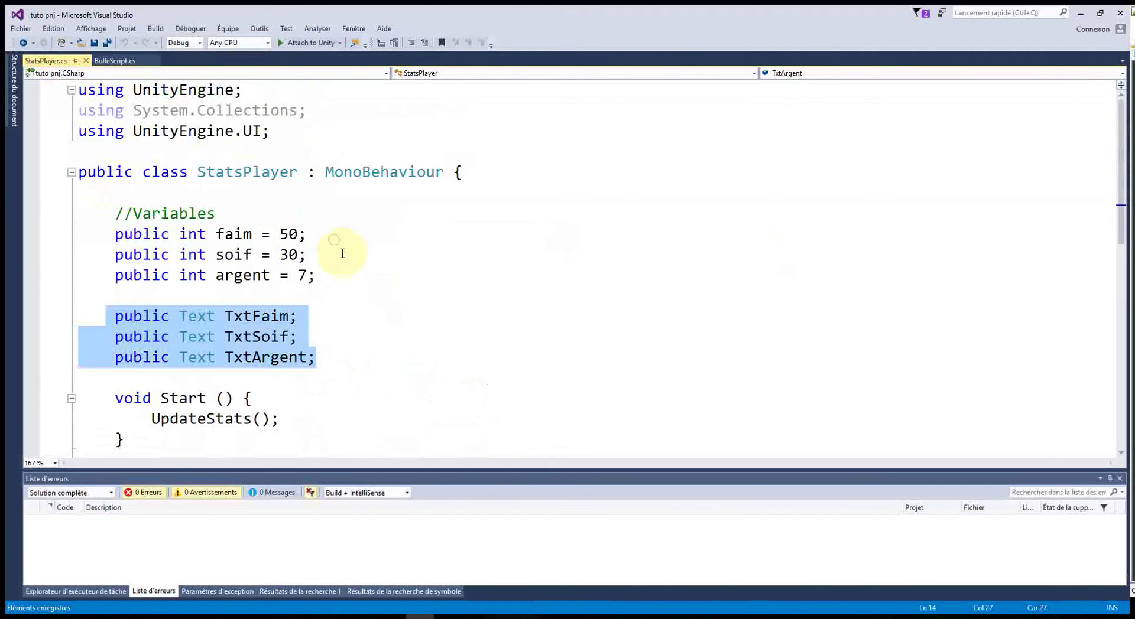
pyautogui.moveTo(285, 134); pyautogui.dragTo(75, 134)
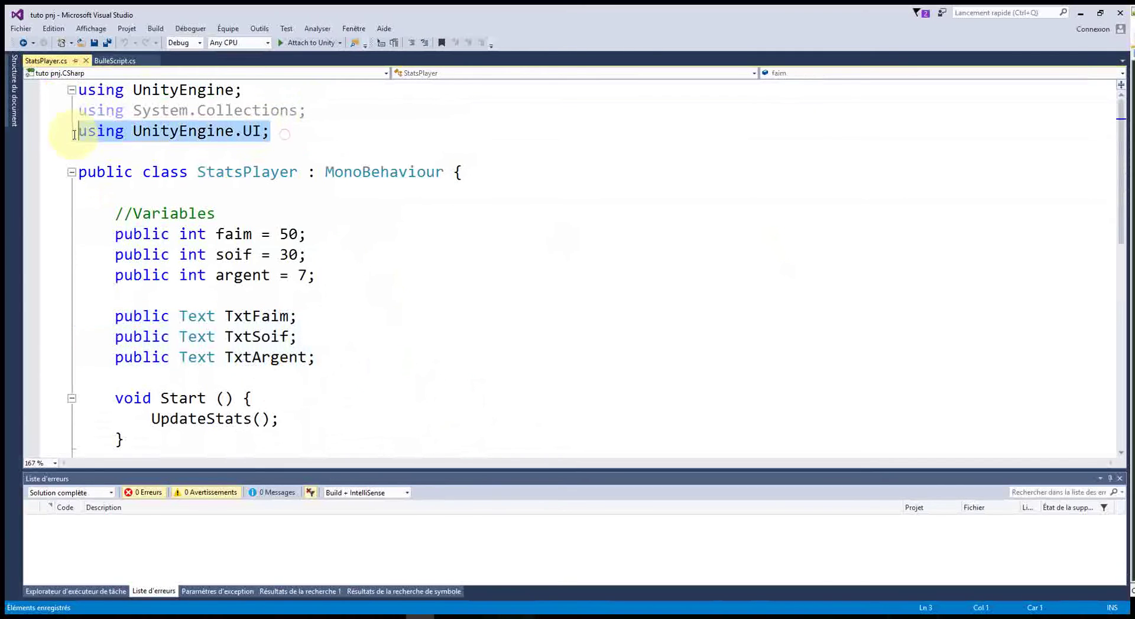
pyautogui.scroll(-1, 415, 289)
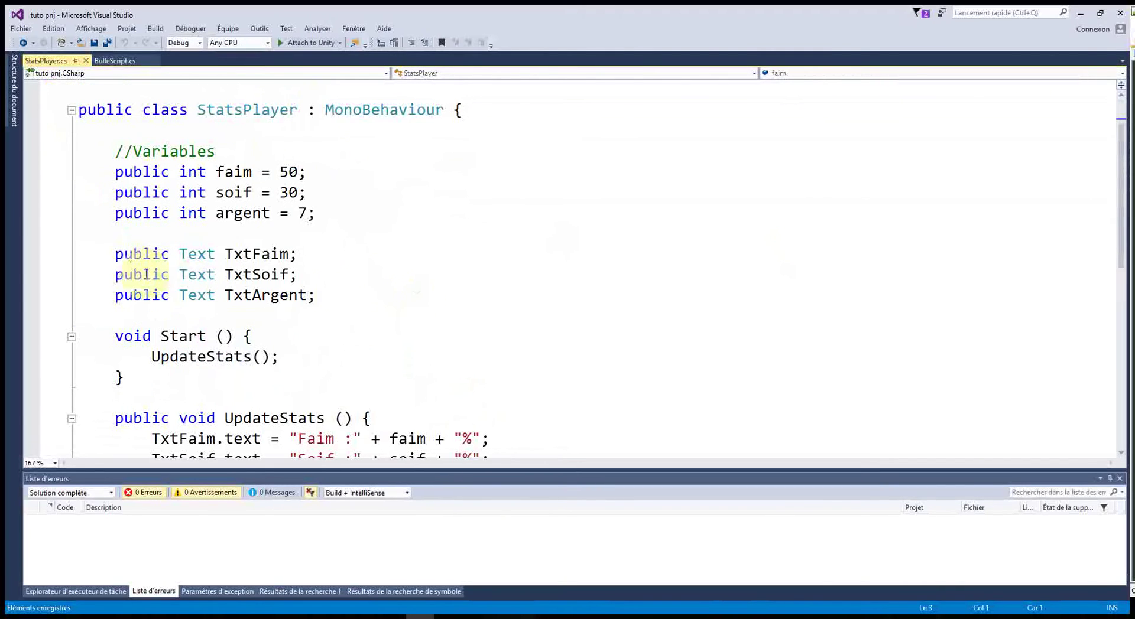
pyautogui.moveTo(112, 254)
pyautogui.mouseDown()
pyautogui.moveTo(327, 255)
pyautogui.moveTo(330, 291)
pyautogui.mouseUp()
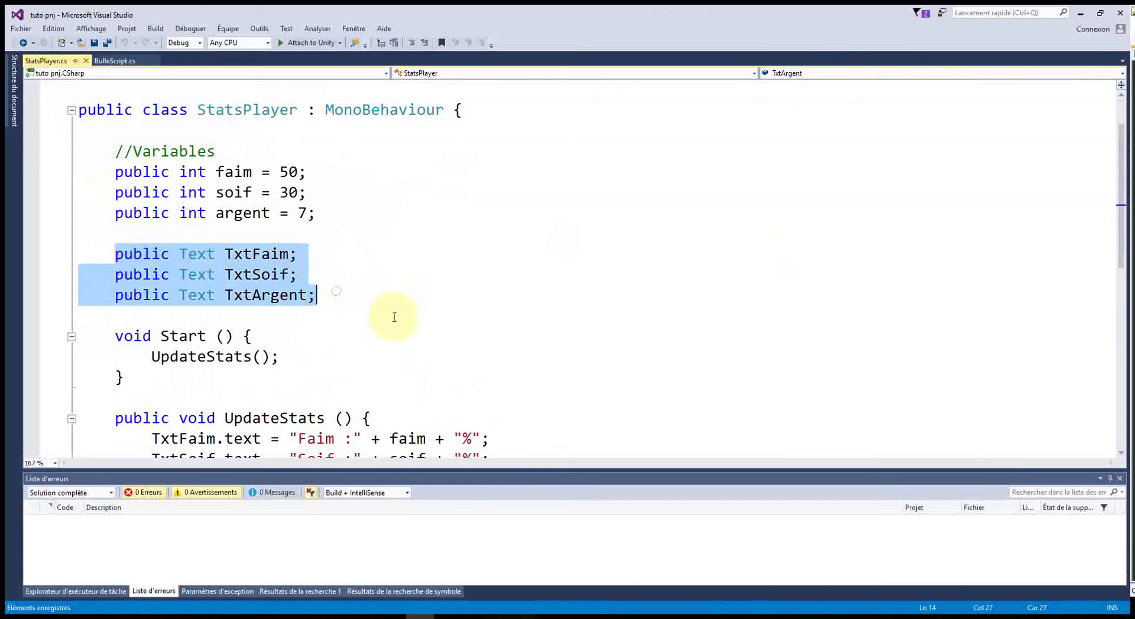
pyautogui.scroll(-1, 394, 316)
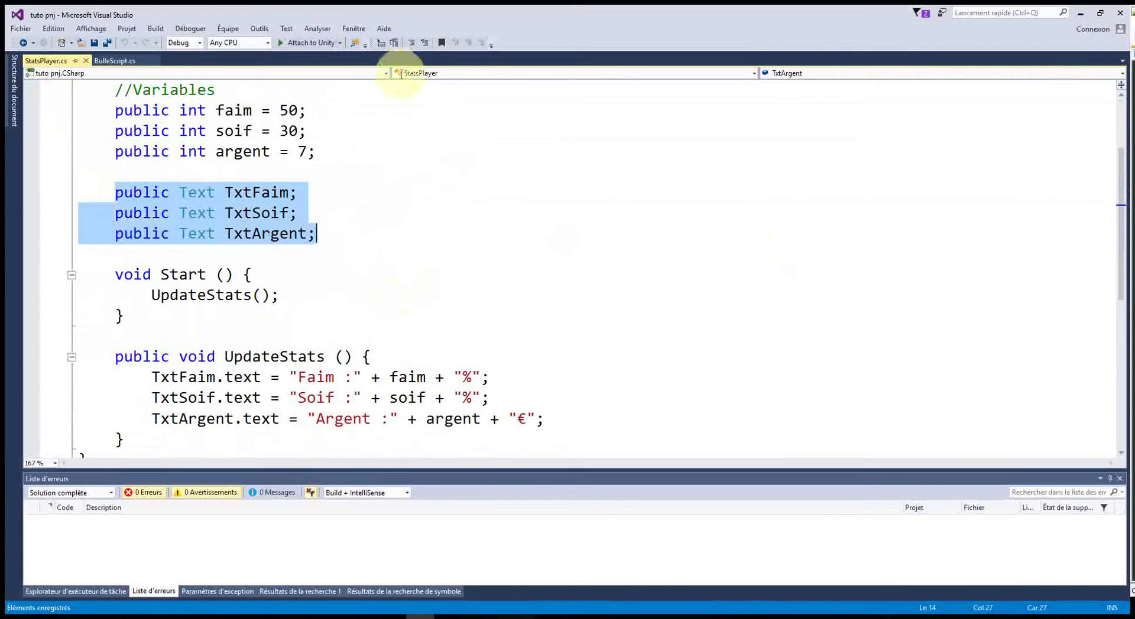
pyautogui.click(387, 12)
pyautogui.click(1080, 13)
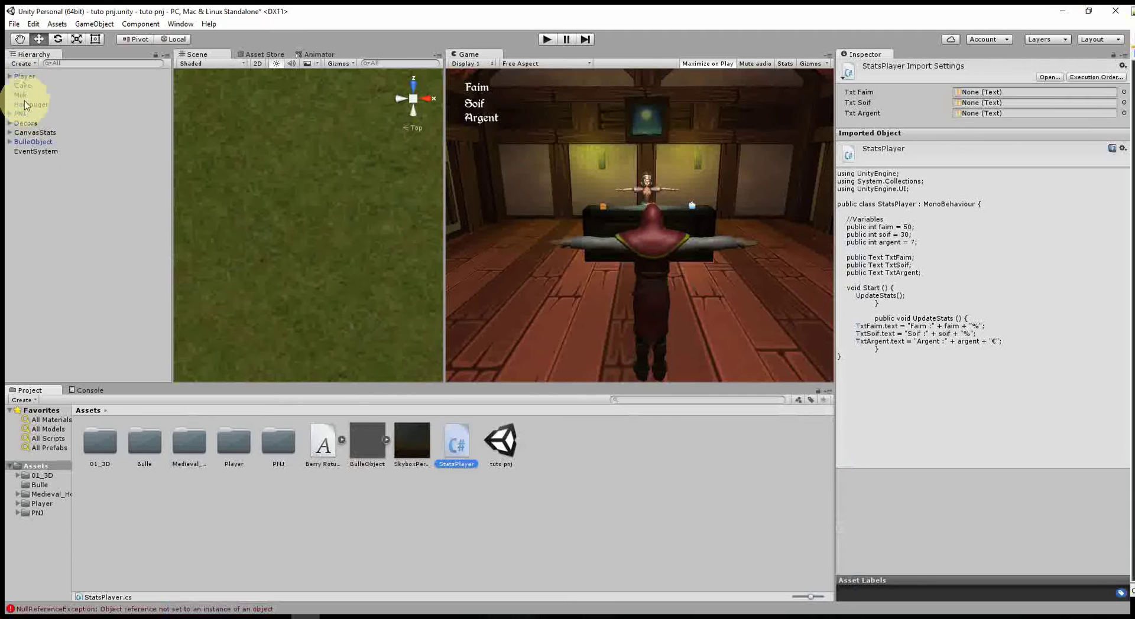
# Expand CanvasStats, view it in 2D, and inspect TxtFaim, TxtArgent and its Stats Player fields
pyautogui.click(30, 133)
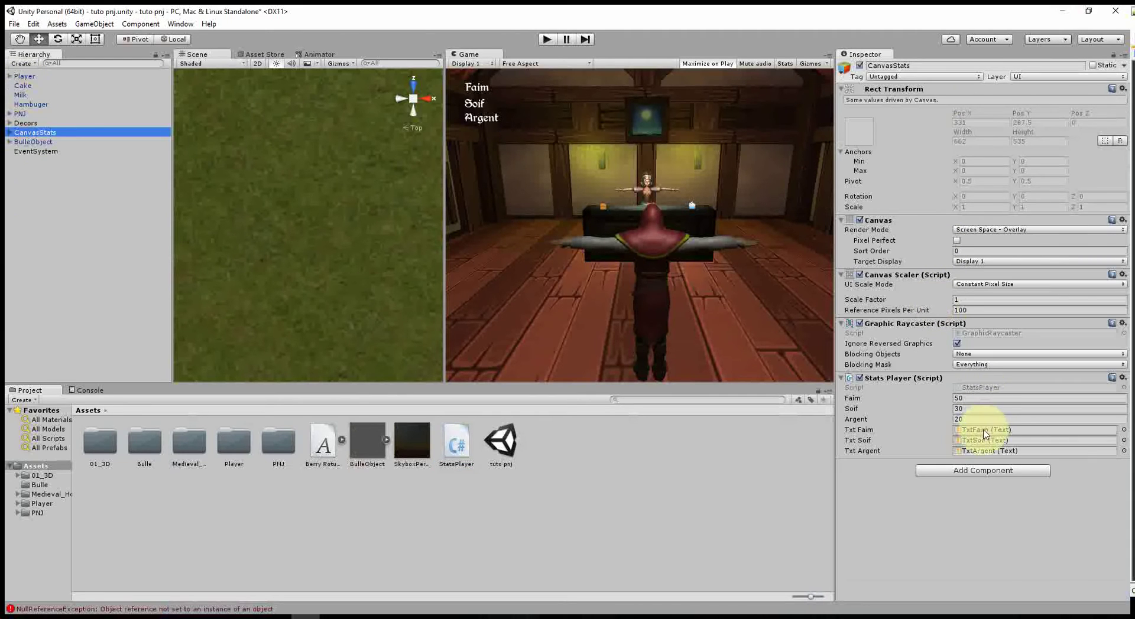
pyautogui.click(10, 133)
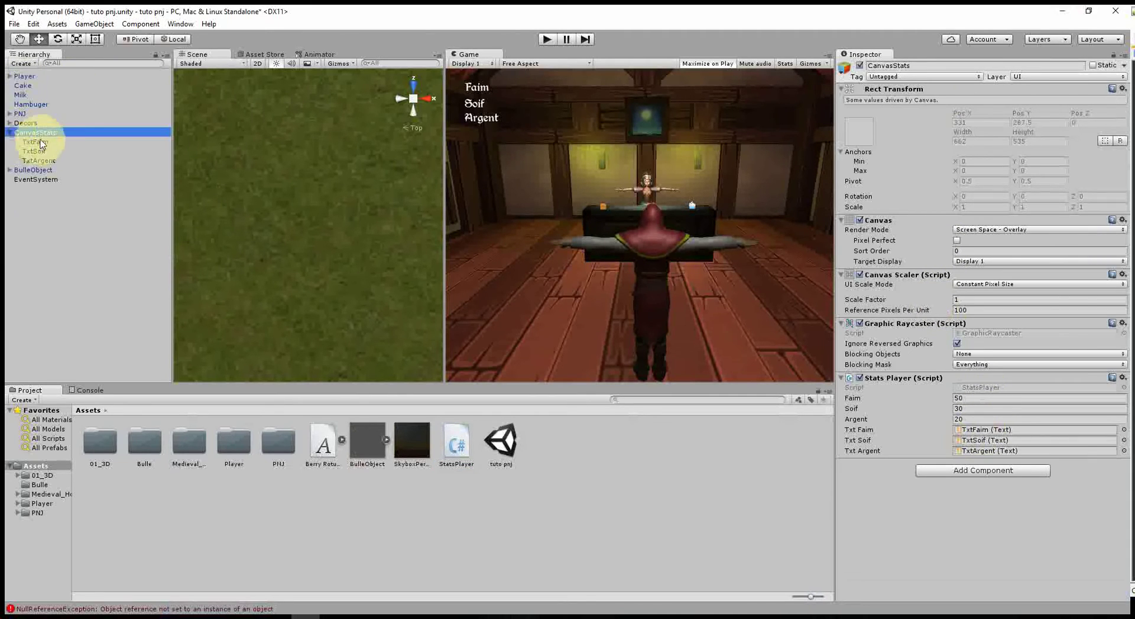
pyautogui.click(260, 61)
pyautogui.moveTo(443, 187); pyautogui.dragTo(579, 195)
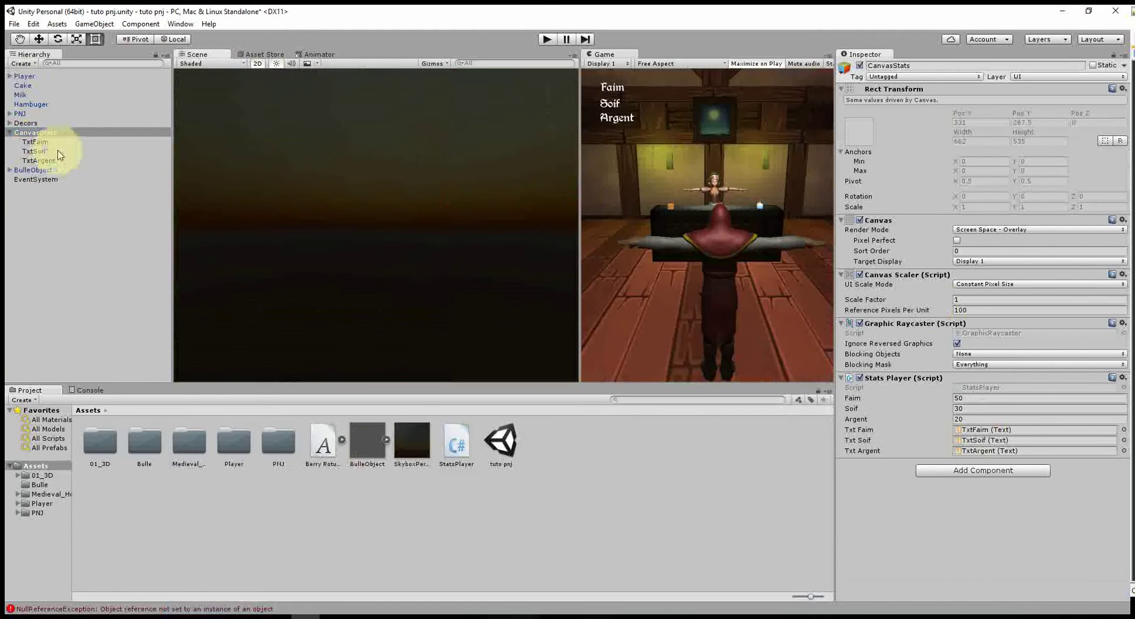
pyautogui.doubleClick(25, 131)
pyautogui.scroll(5, 313, 236)
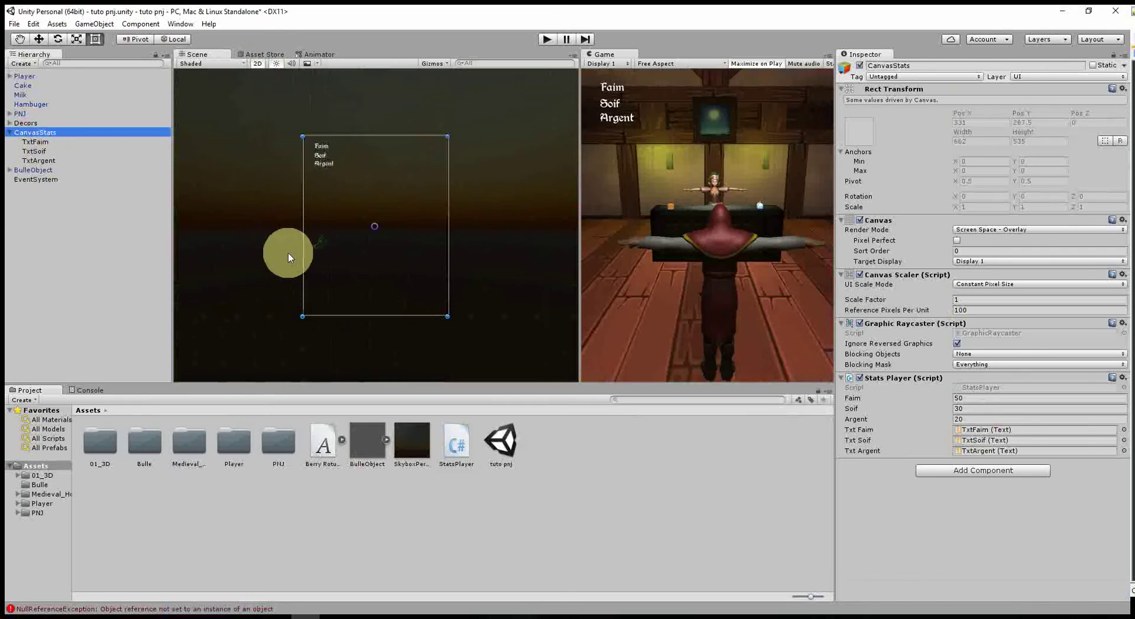
pyautogui.click(29, 142)
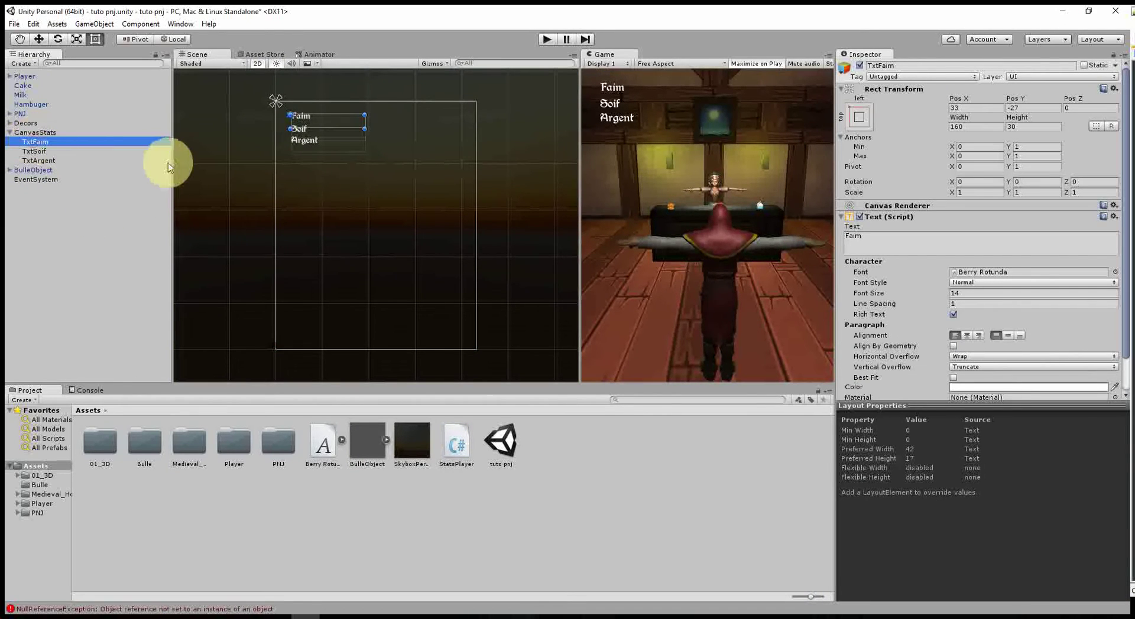
pyautogui.click(34, 160)
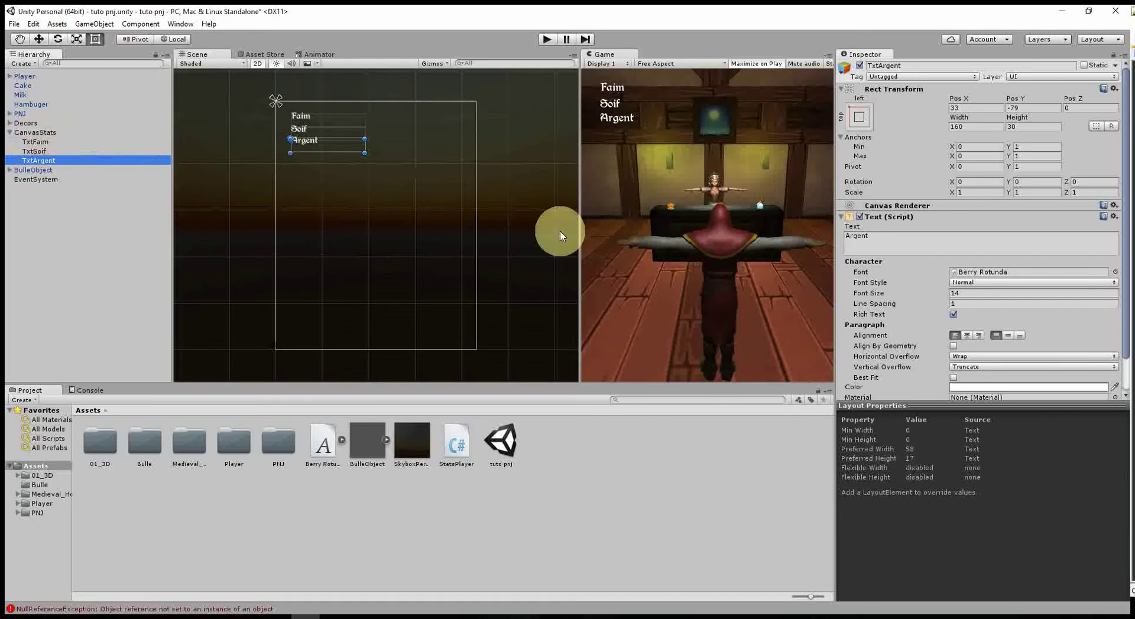
pyautogui.click(37, 132)
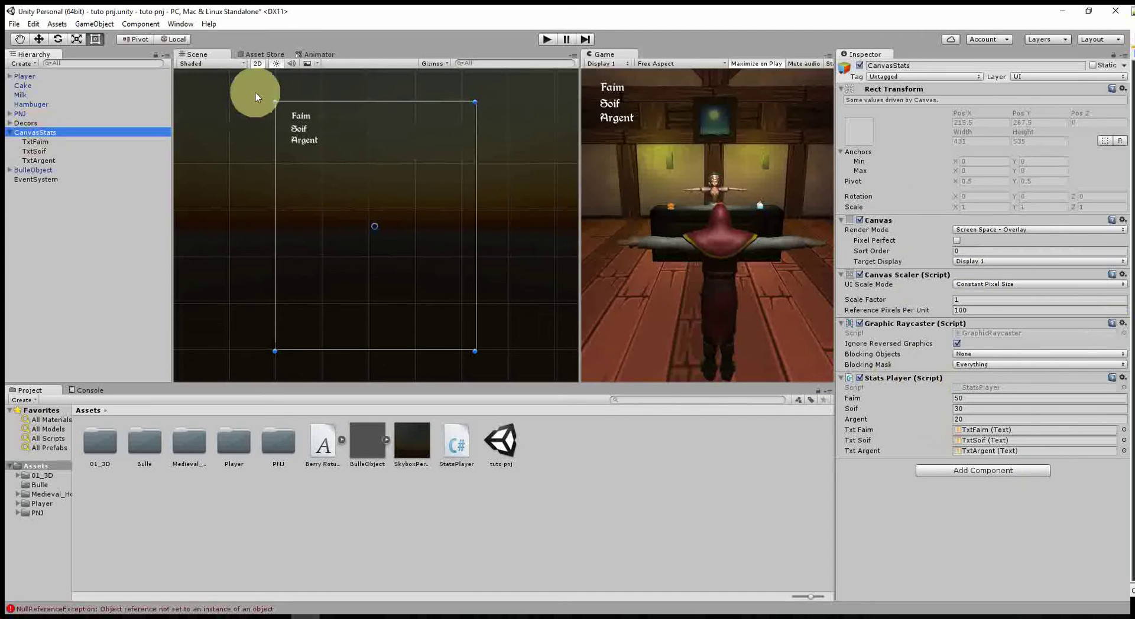
# Drag TxtFaim onto the Stats Player's Txt Faim slot and go back to StatsPlayer.cs
pyautogui.click(45, 143)
pyautogui.moveTo(45, 143); pyautogui.dragTo(1033, 431)
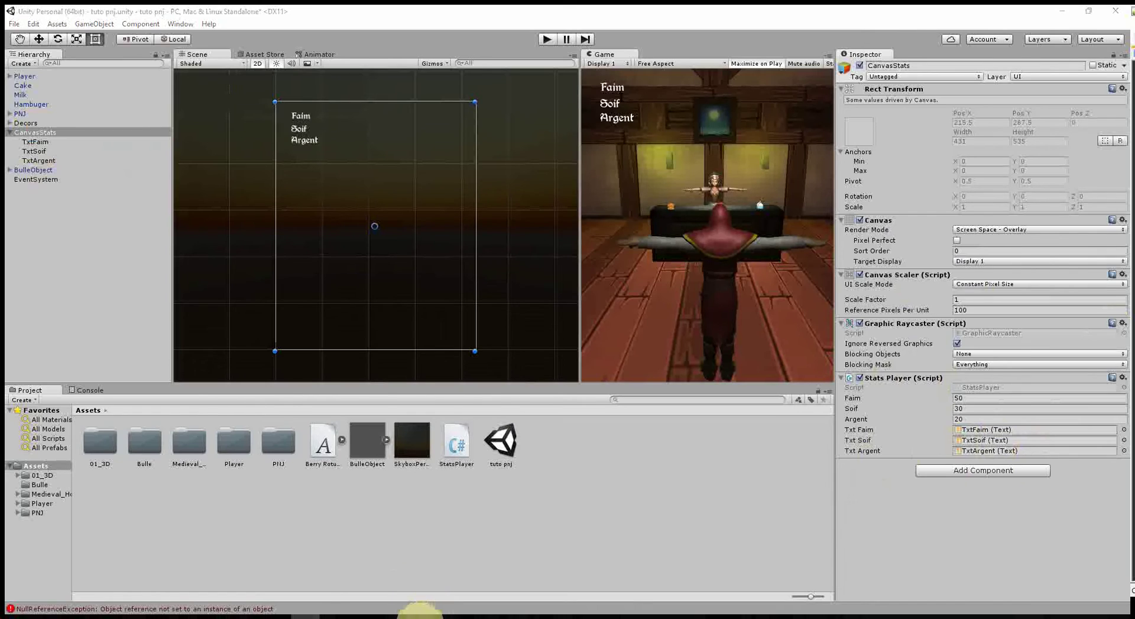
pyautogui.click(421, 616)
pyautogui.click(445, 255)
# Walk through UpdateStats, which writes Faim, Soif and Argent (with €) into the three texts
pyautogui.scroll(-1, 537, 208)
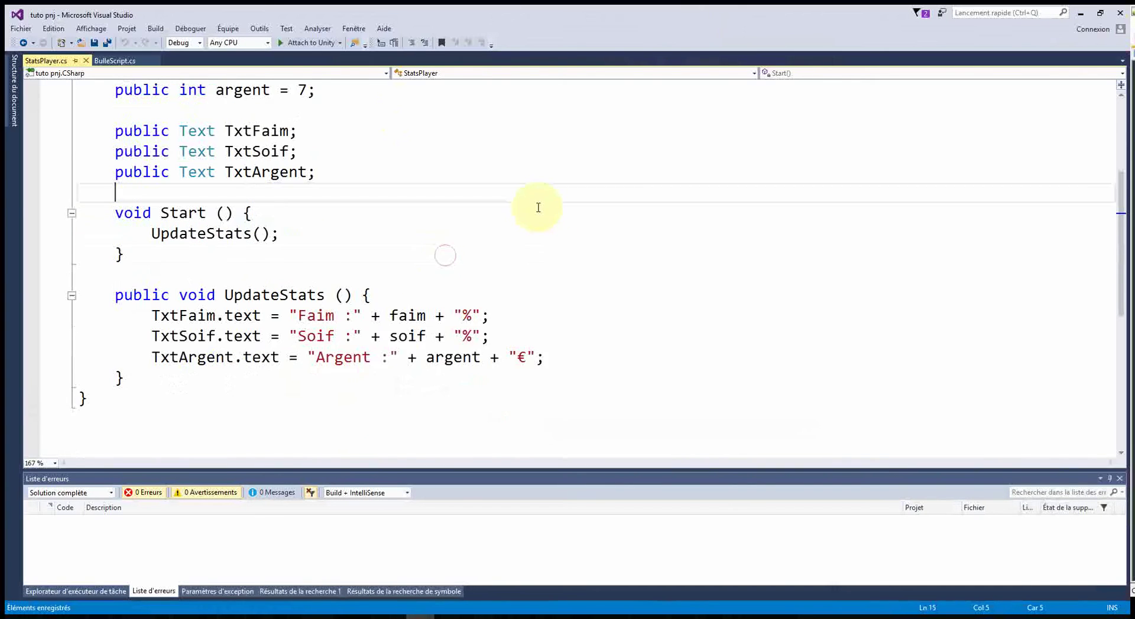
pyautogui.scroll(-1, 537, 208)
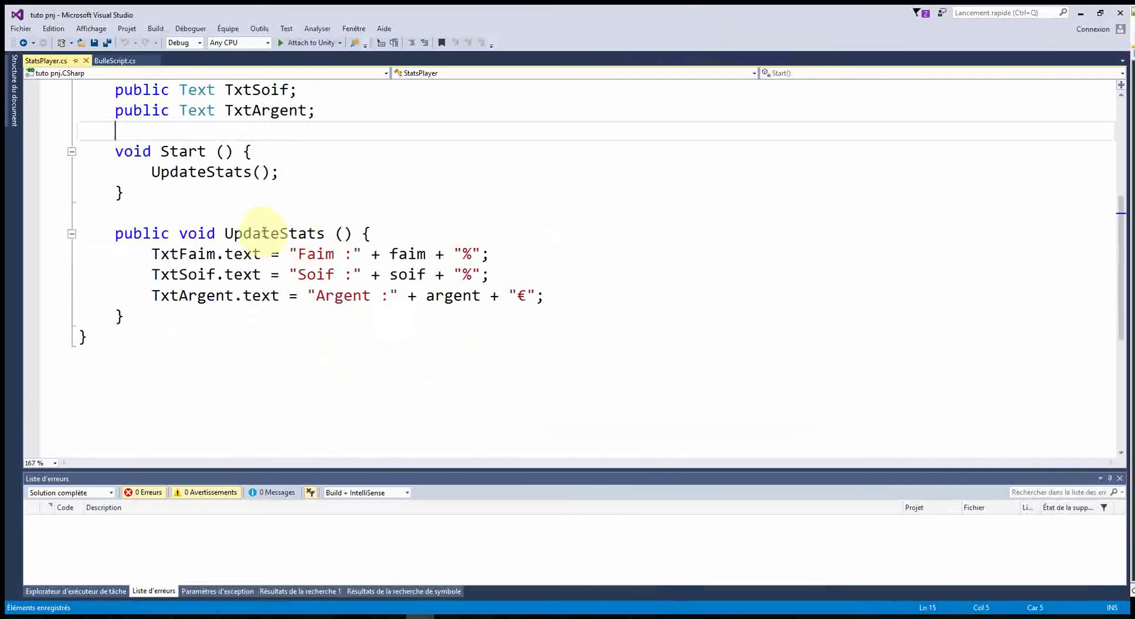
pyautogui.moveTo(116, 234); pyautogui.dragTo(353, 235)
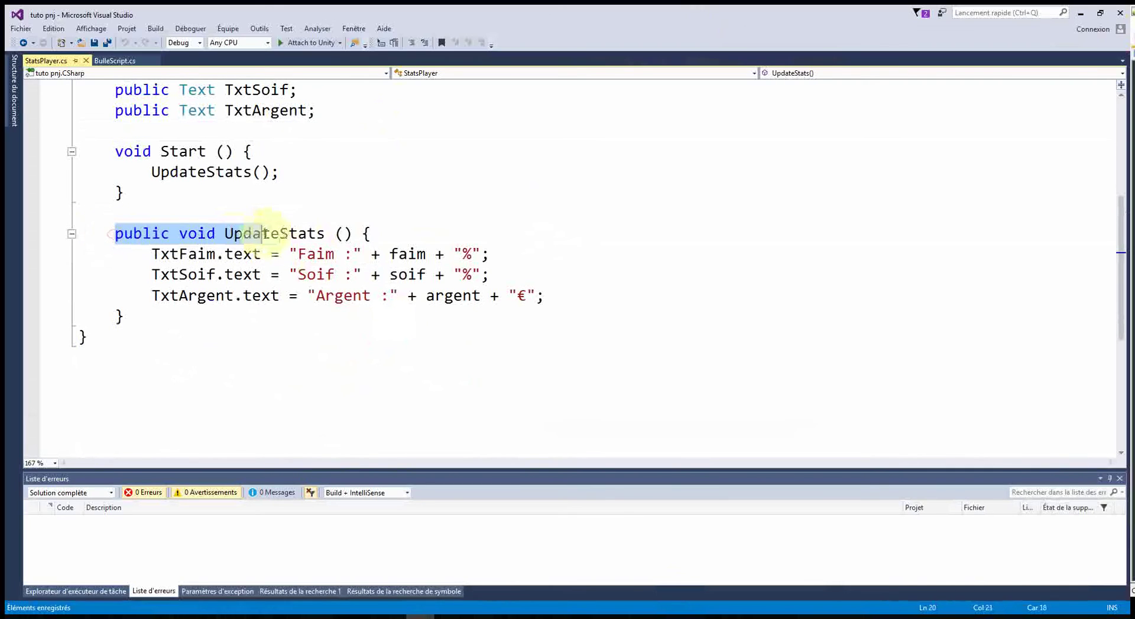
pyautogui.click(654, 216)
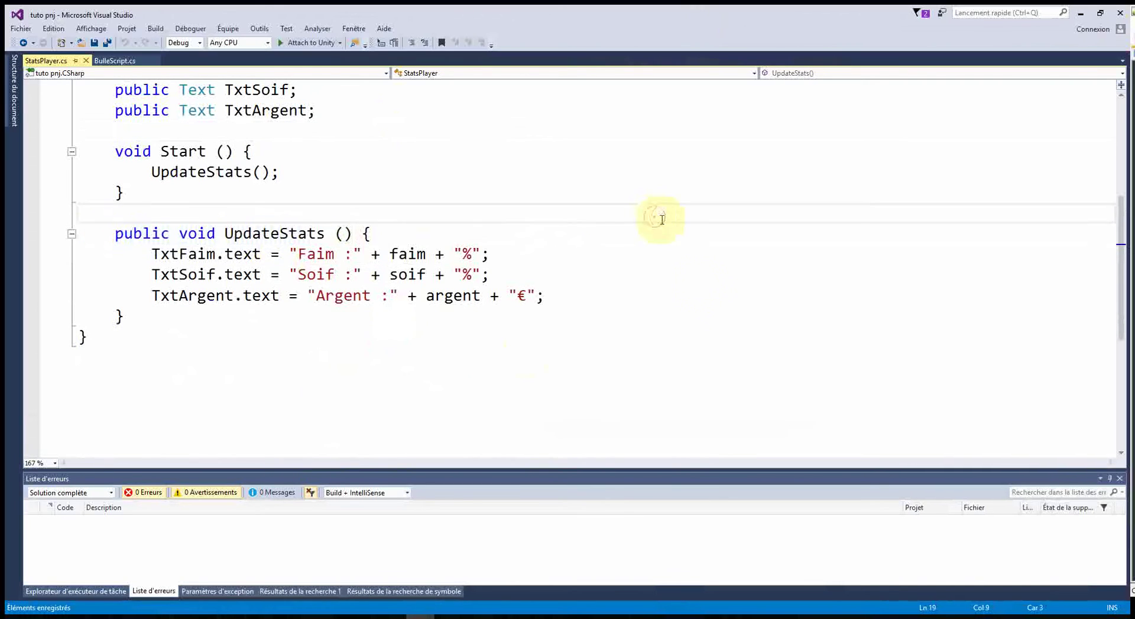
pyautogui.moveTo(151, 252); pyautogui.dragTo(271, 254)
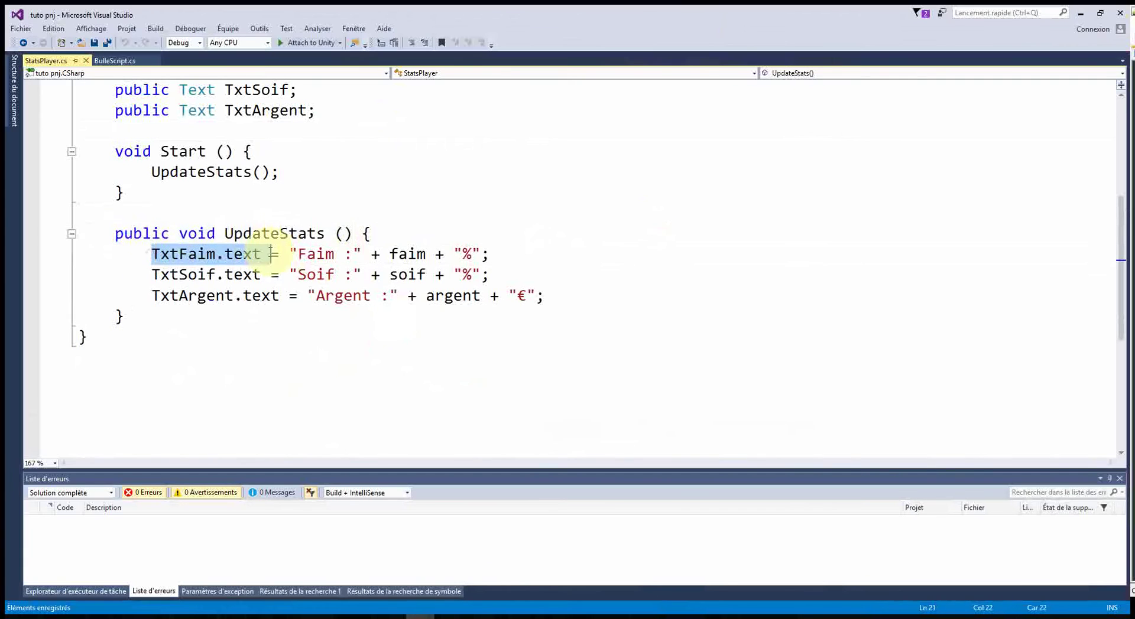
pyautogui.doubleClick(309, 254)
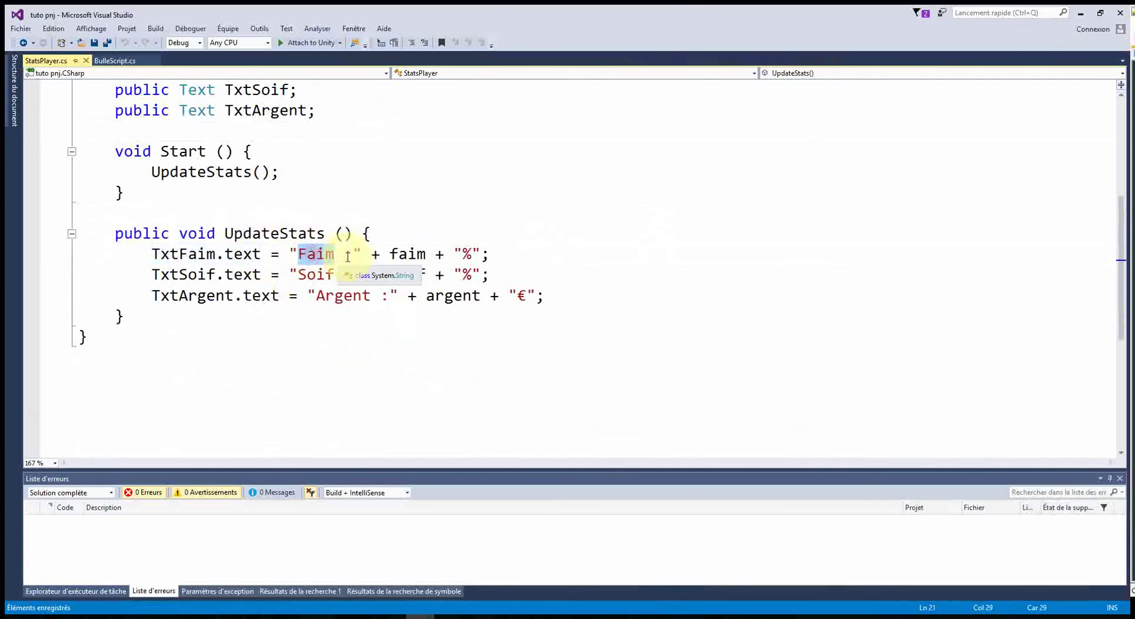
pyautogui.doubleClick(424, 255)
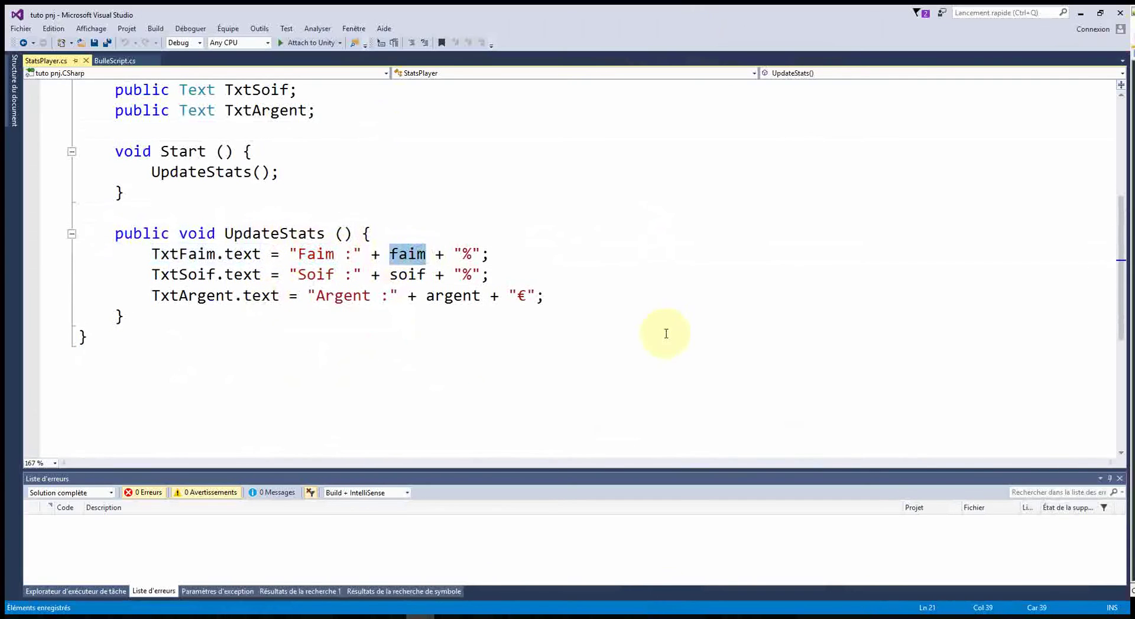
pyautogui.doubleClick(195, 279)
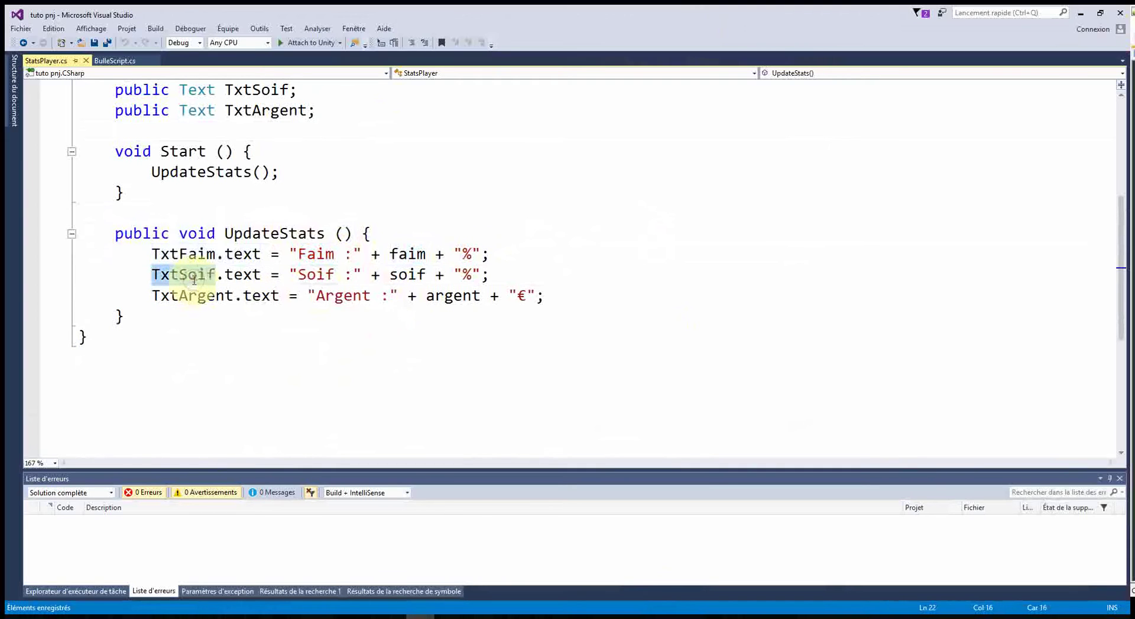
pyautogui.doubleClick(315, 275)
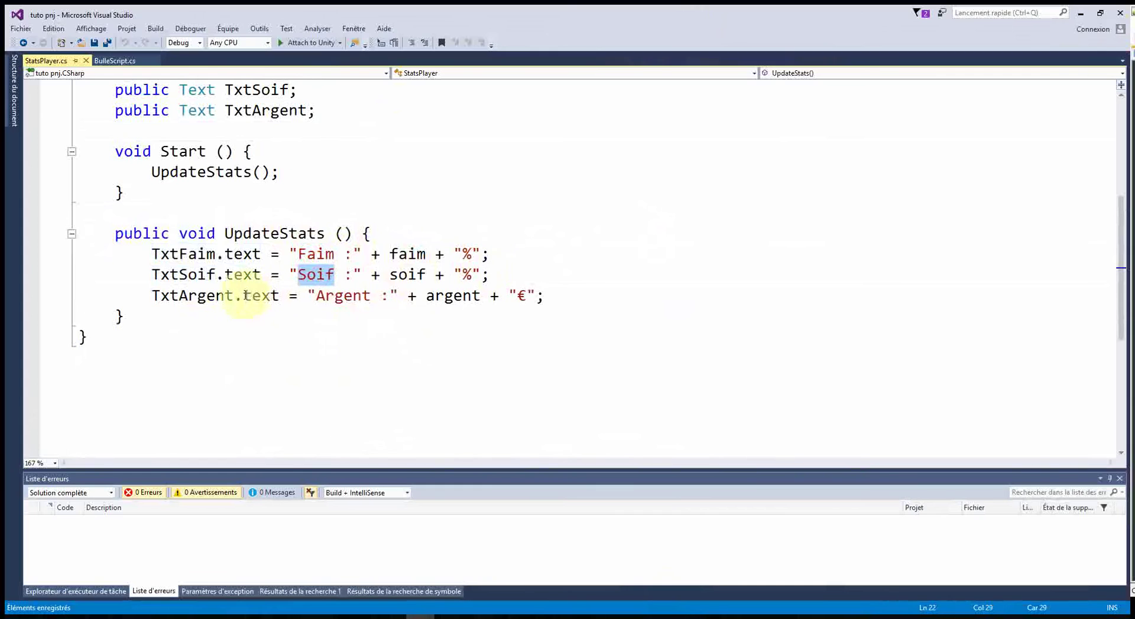
pyautogui.doubleClick(344, 296)
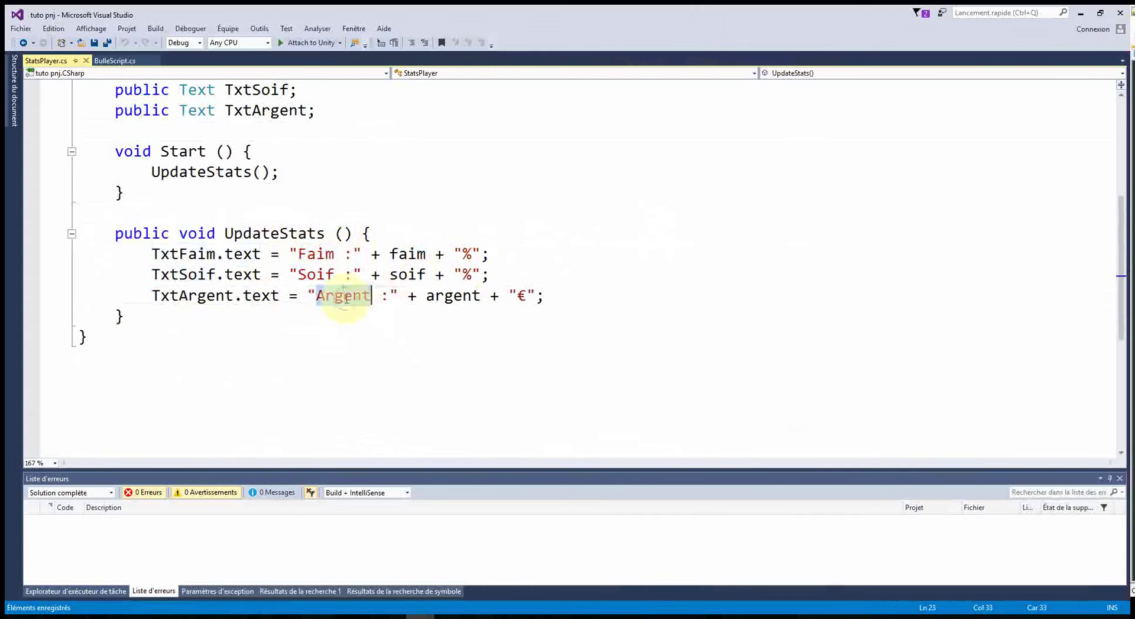
pyautogui.doubleClick(452, 296)
pyautogui.moveTo(508, 296); pyautogui.dragTo(544, 296)
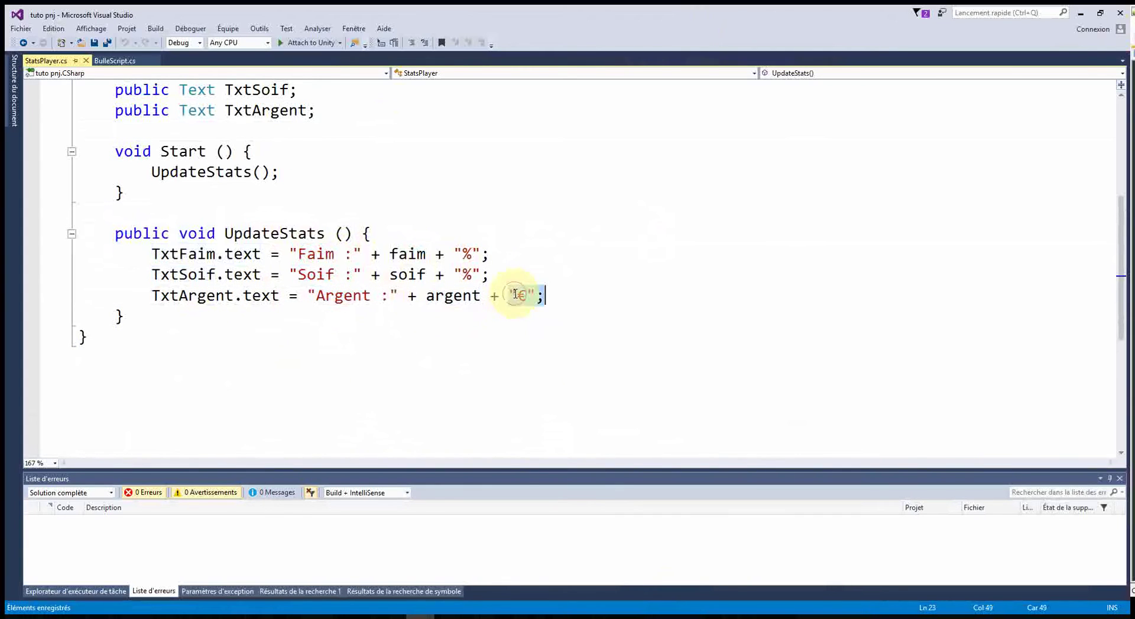
pyautogui.scroll(4, 423, 362)
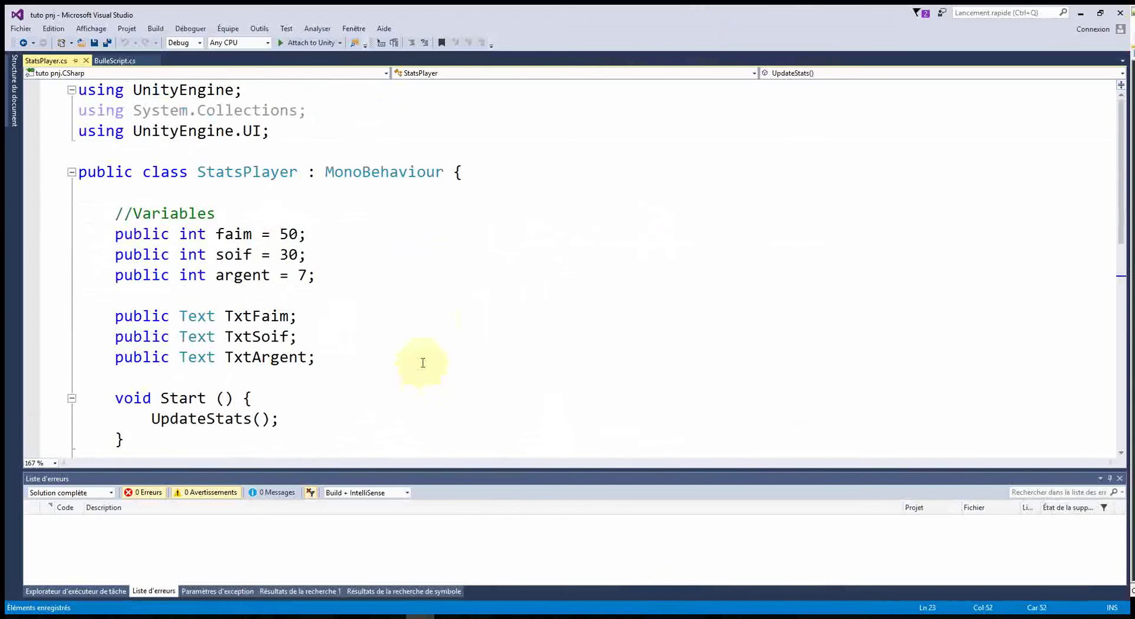
pyautogui.scroll(-2, 305, 310)
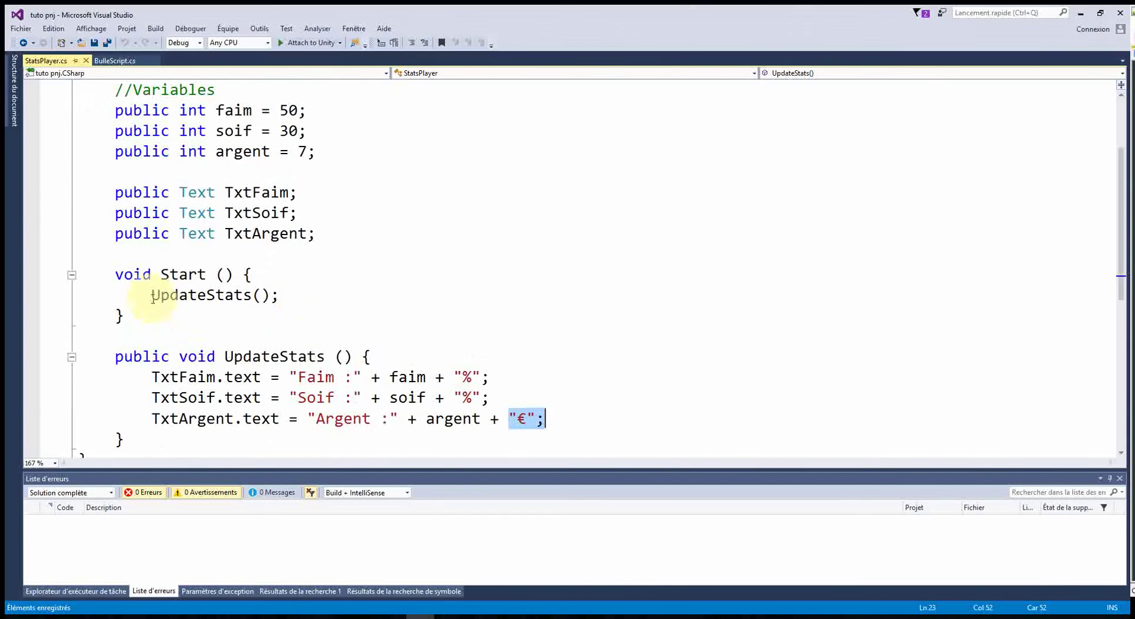
pyautogui.moveTo(144, 295); pyautogui.dragTo(349, 296)
pyautogui.scroll(-3, 353, 288)
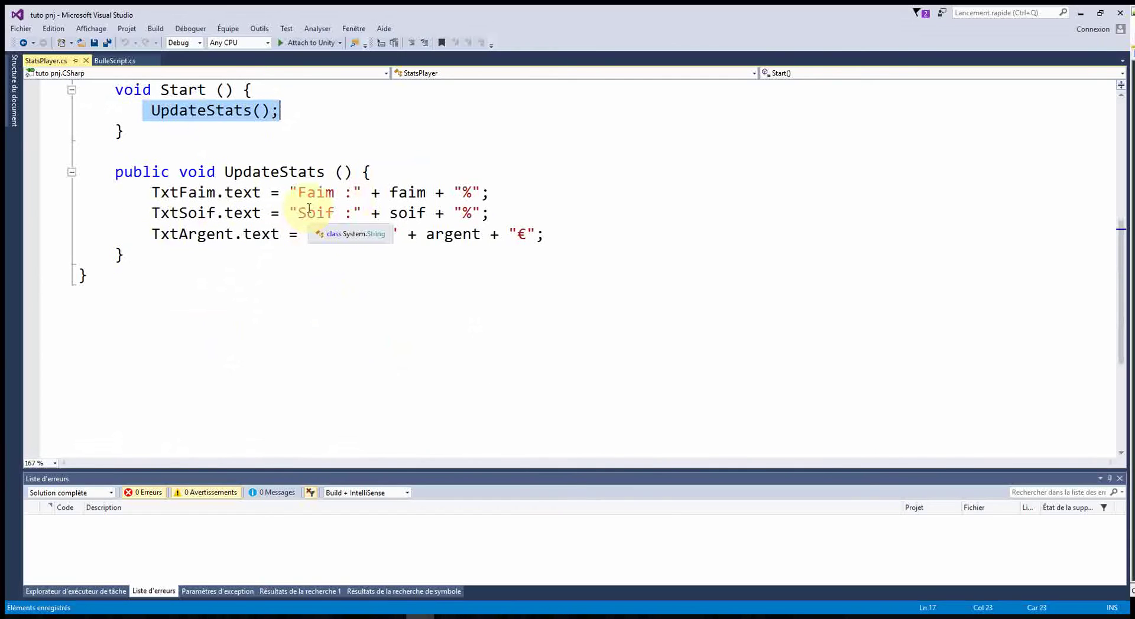
pyautogui.click(387, 313)
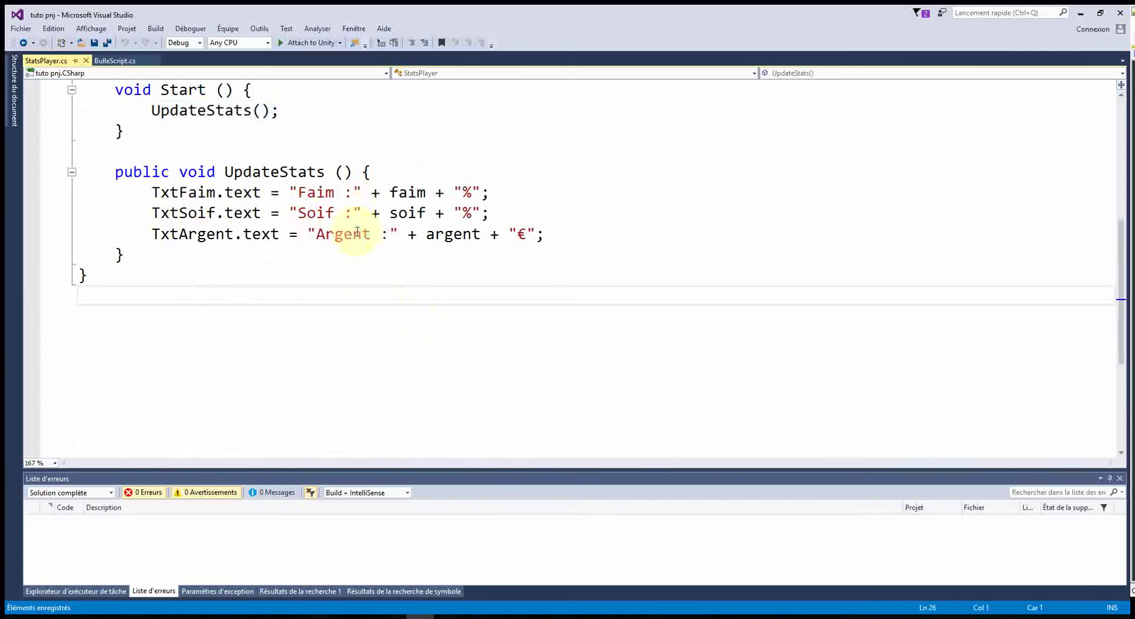
# Highlight the UpdateStats name and public int faim declaration, then open BulleScript.cs
pyautogui.doubleClick(269, 172)
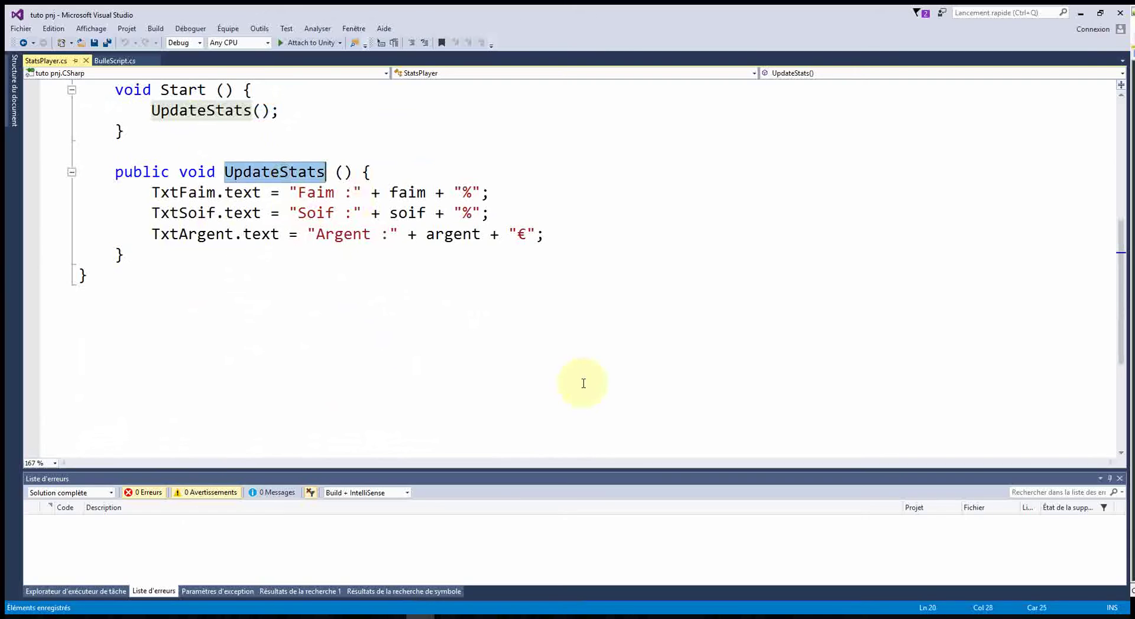
pyautogui.scroll(5, 304, 318)
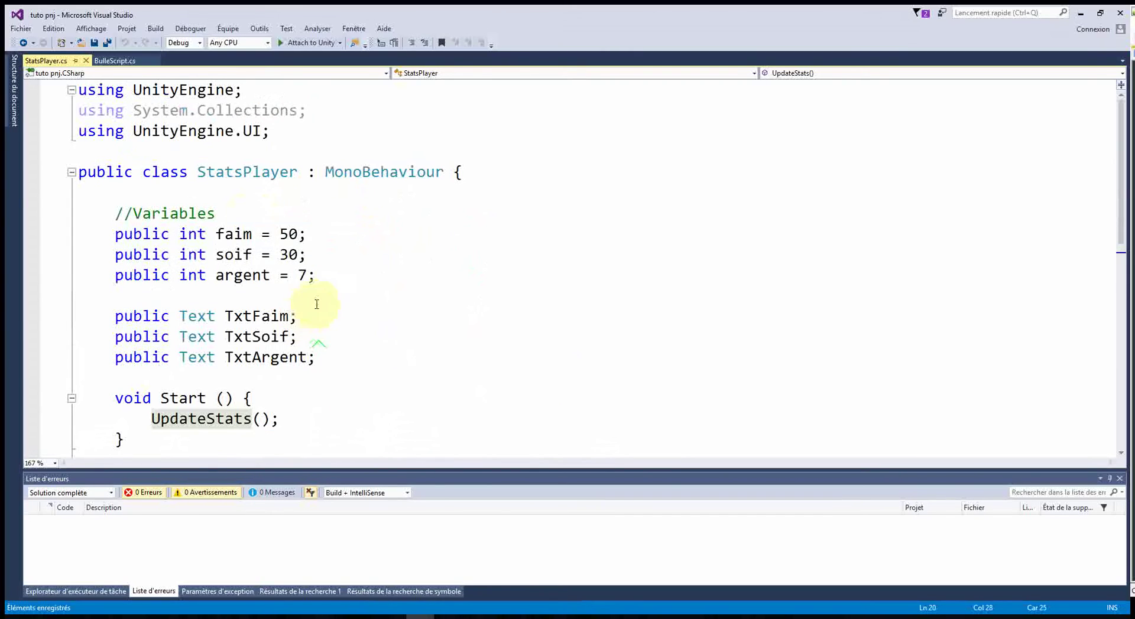
pyautogui.doubleClick(187, 234)
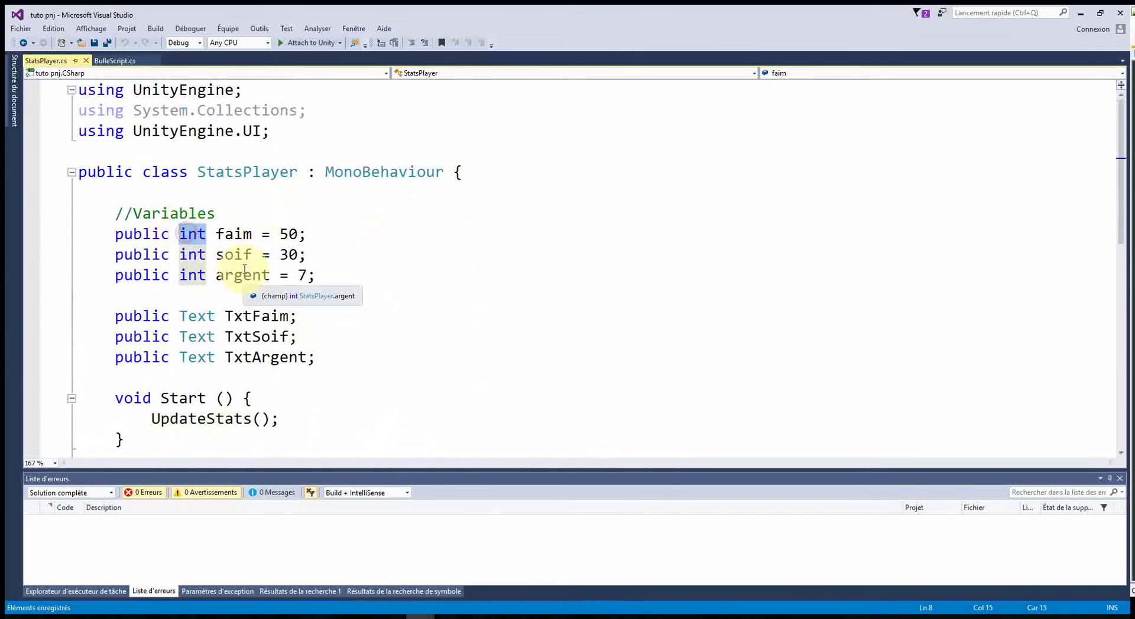
pyautogui.doubleClick(142, 234)
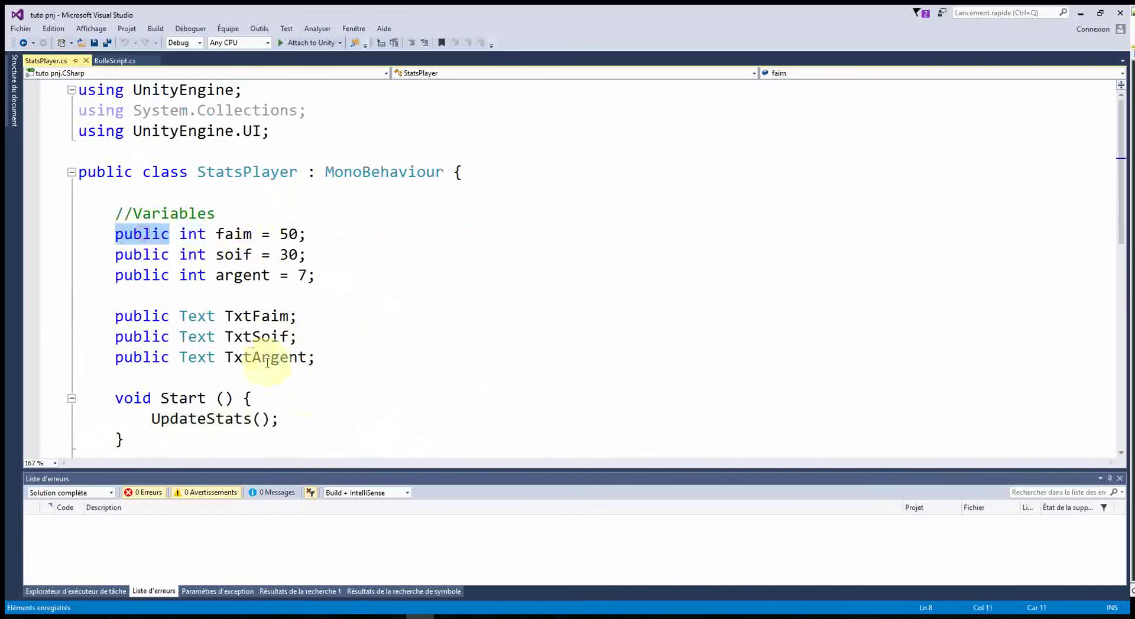
pyautogui.click(115, 62)
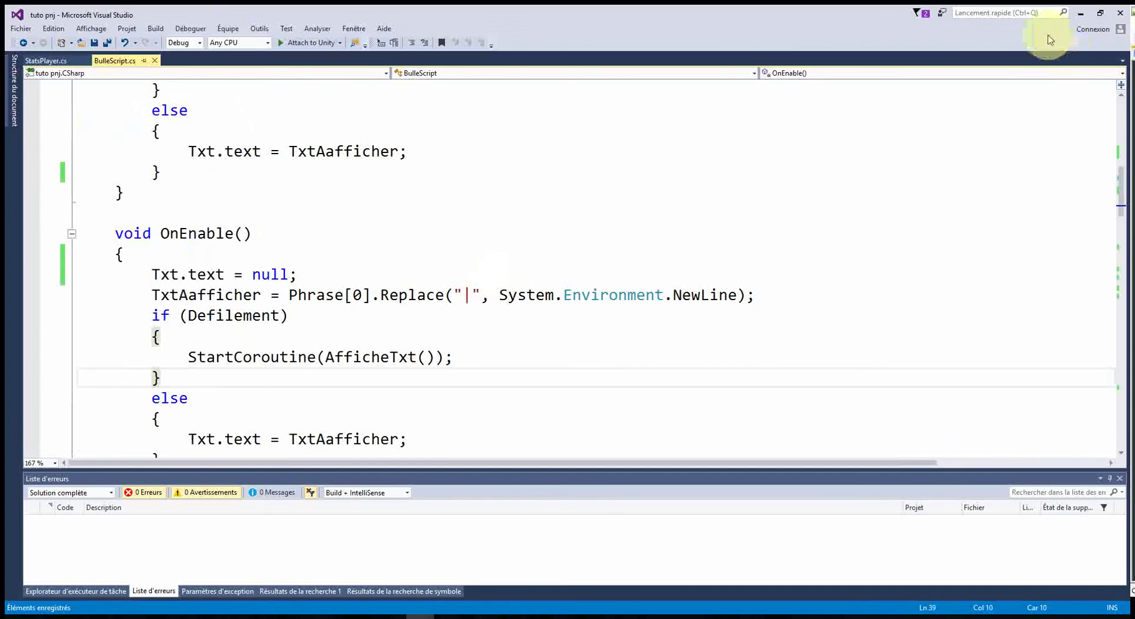
# Back in Unity, resize the Inspector, Game and Hierarchy panels and select bulle under BulleObject
pyautogui.click(1081, 13)
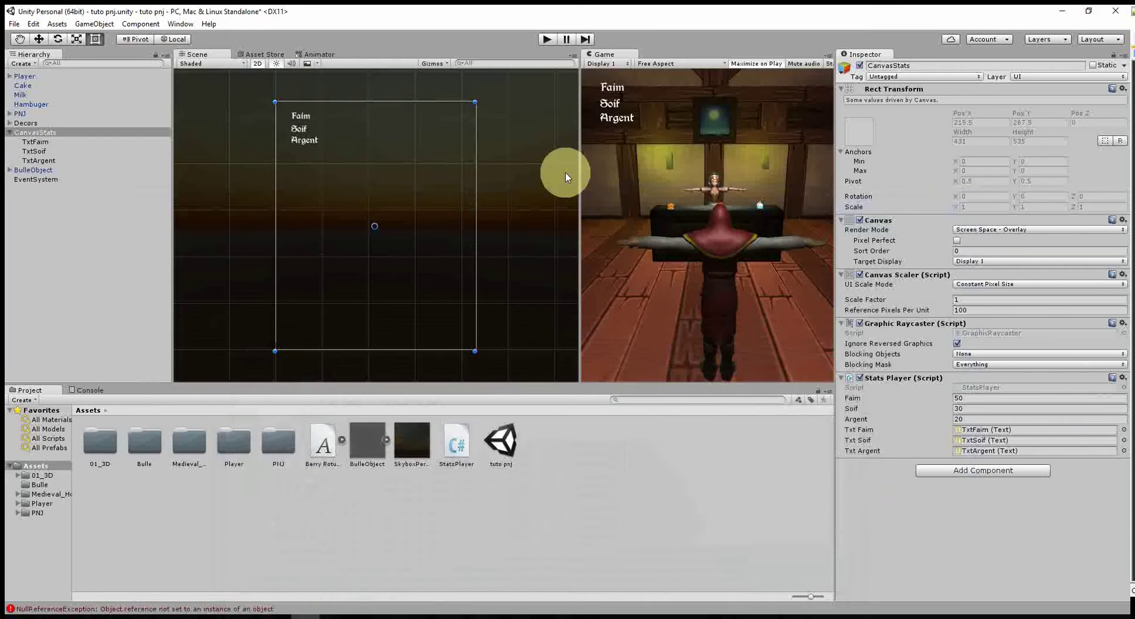
pyautogui.moveTo(835, 216); pyautogui.dragTo(873, 220)
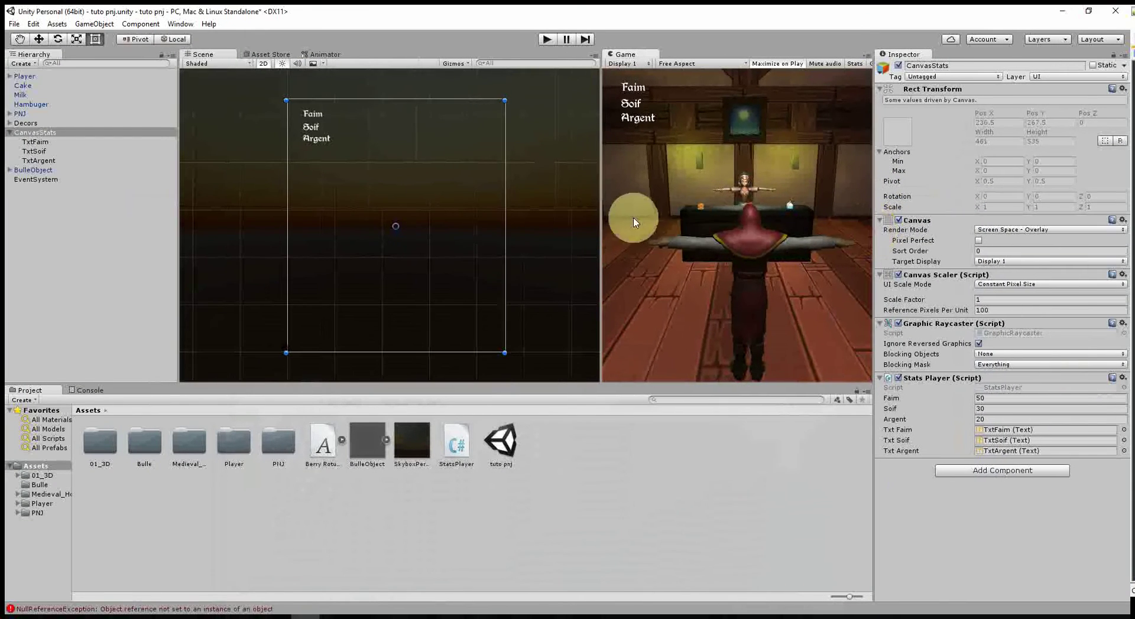
pyautogui.moveTo(601, 219); pyautogui.dragTo(496, 216)
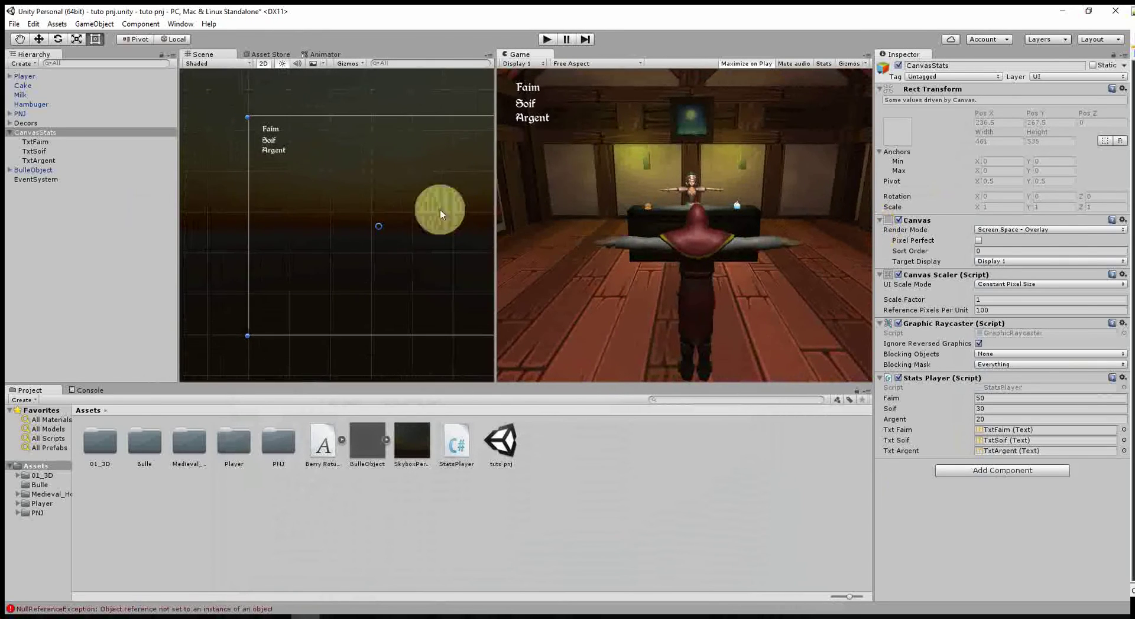
pyautogui.moveTo(180, 209); pyautogui.dragTo(123, 208)
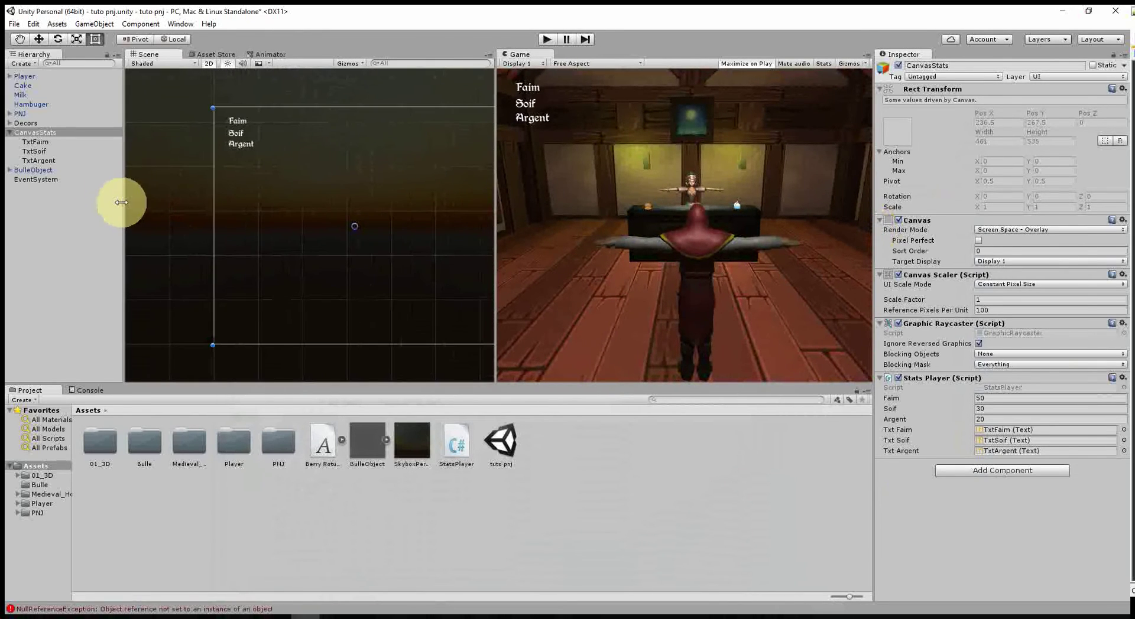
pyautogui.click(10, 171)
pyautogui.click(24, 179)
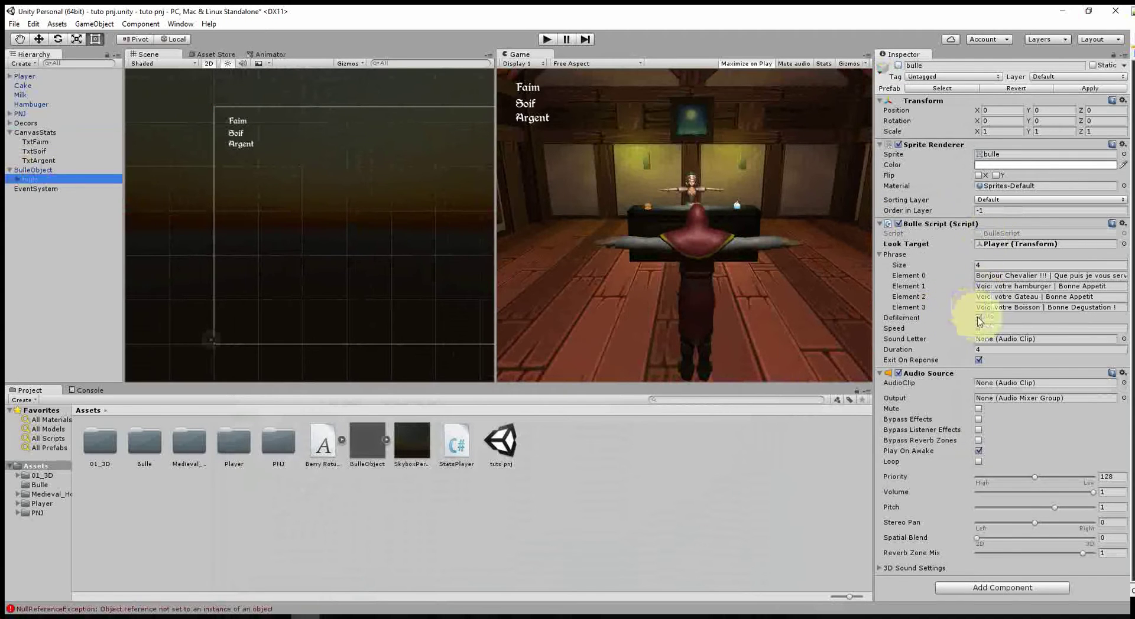
# Set Phrase Size to 5 and enter "Vous n'avez pas|assez d'argent !!!" as Element 4
pyautogui.click(979, 265)
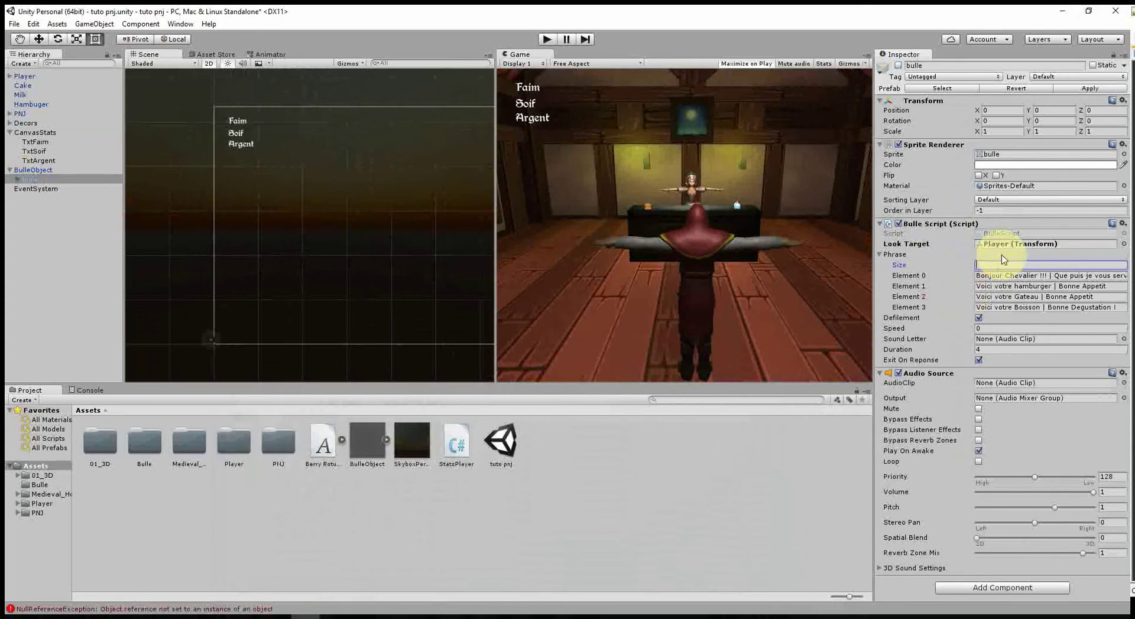
pyautogui.write('5')
pyautogui.press('Tab')
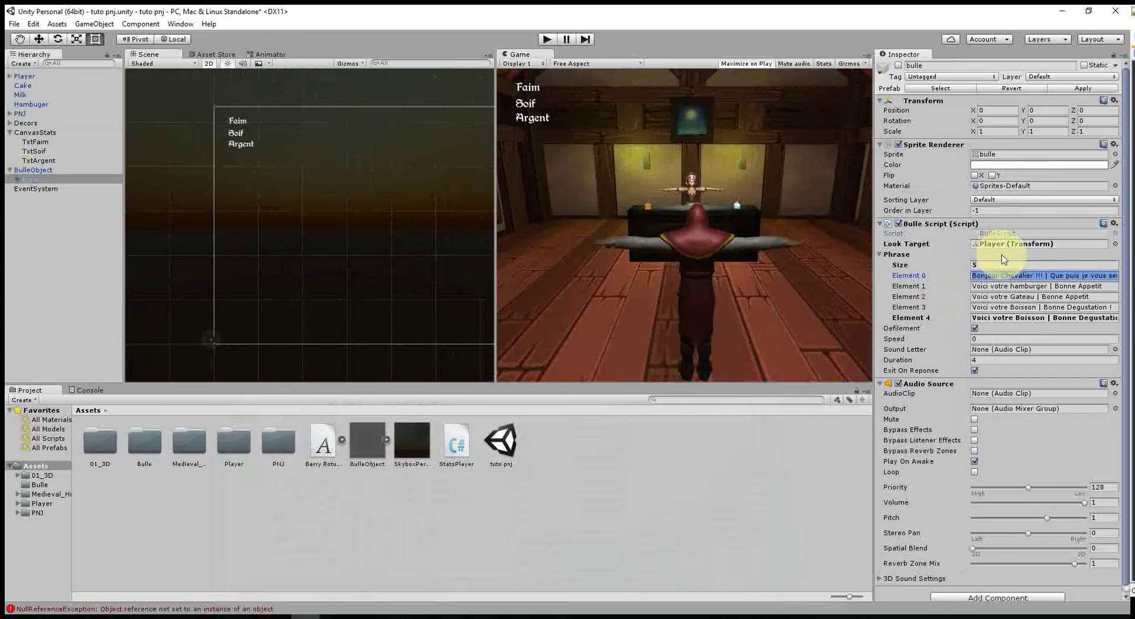
pyautogui.click(1013, 317)
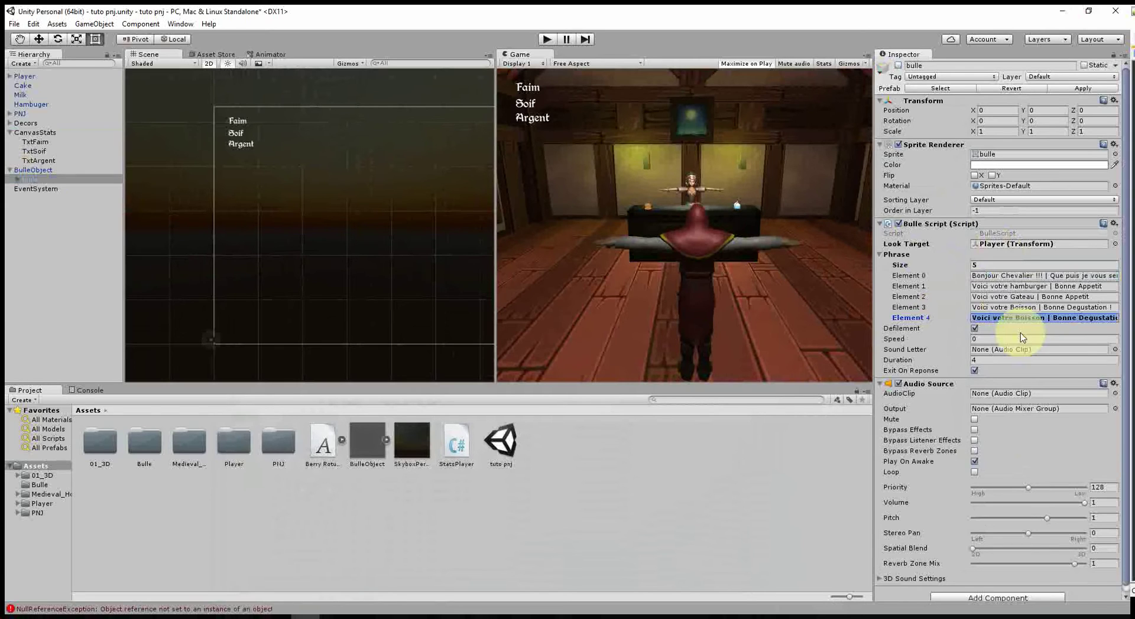
pyautogui.write("Vous n'avez pas|")
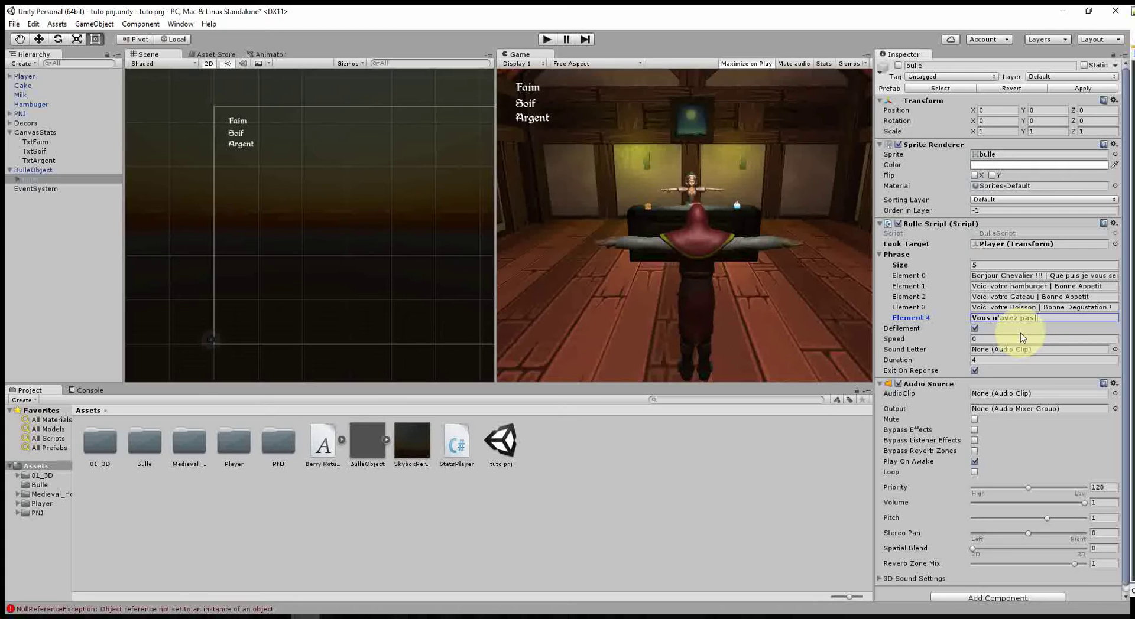
pyautogui.write("ssez d'argent :")
pyautogui.write('!!!')
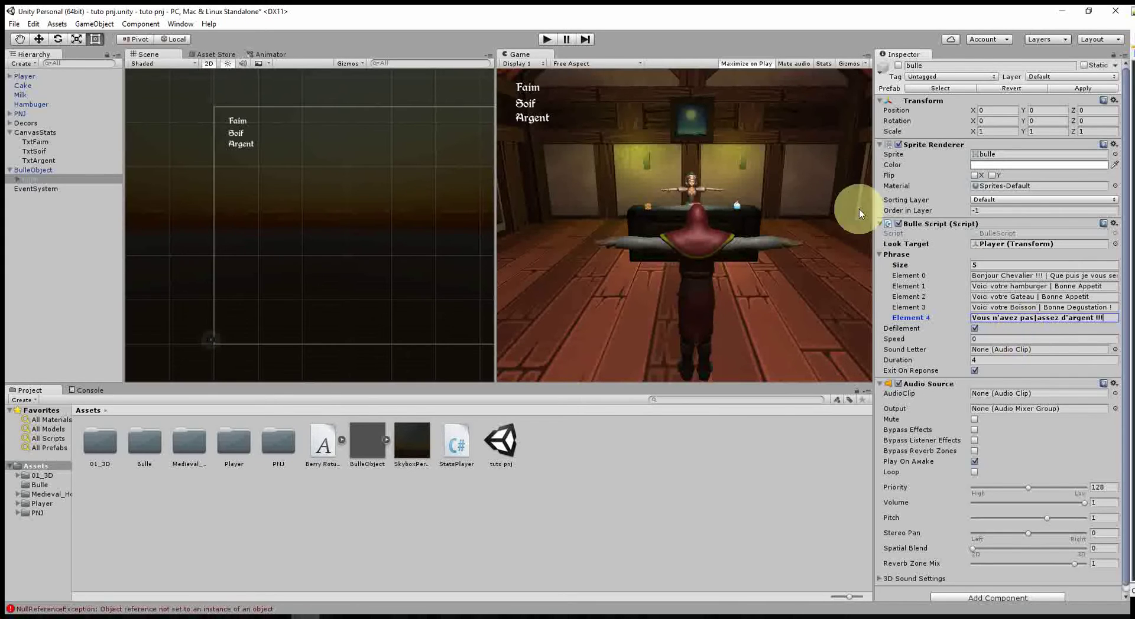
pyautogui.click(727, 476)
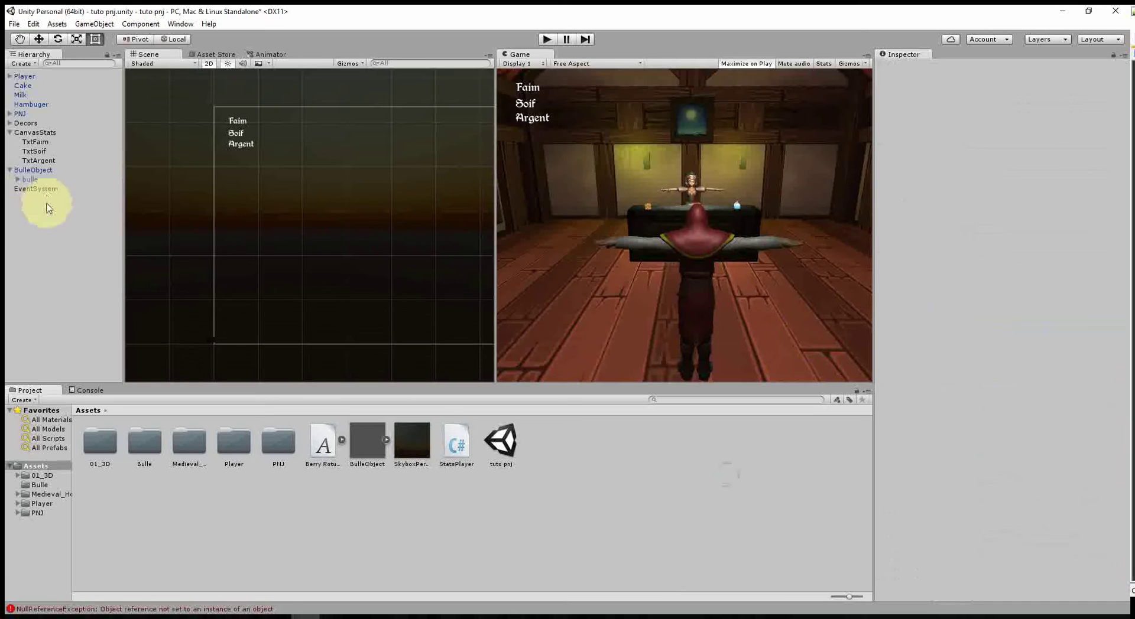
pyautogui.click(32, 179)
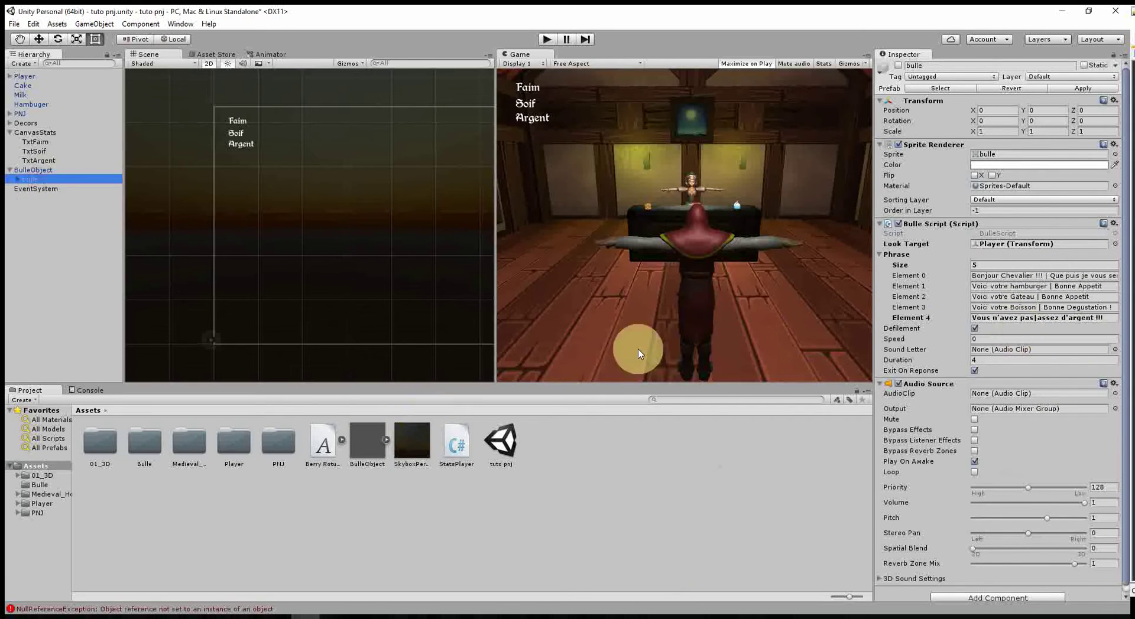
pyautogui.click(422, 616)
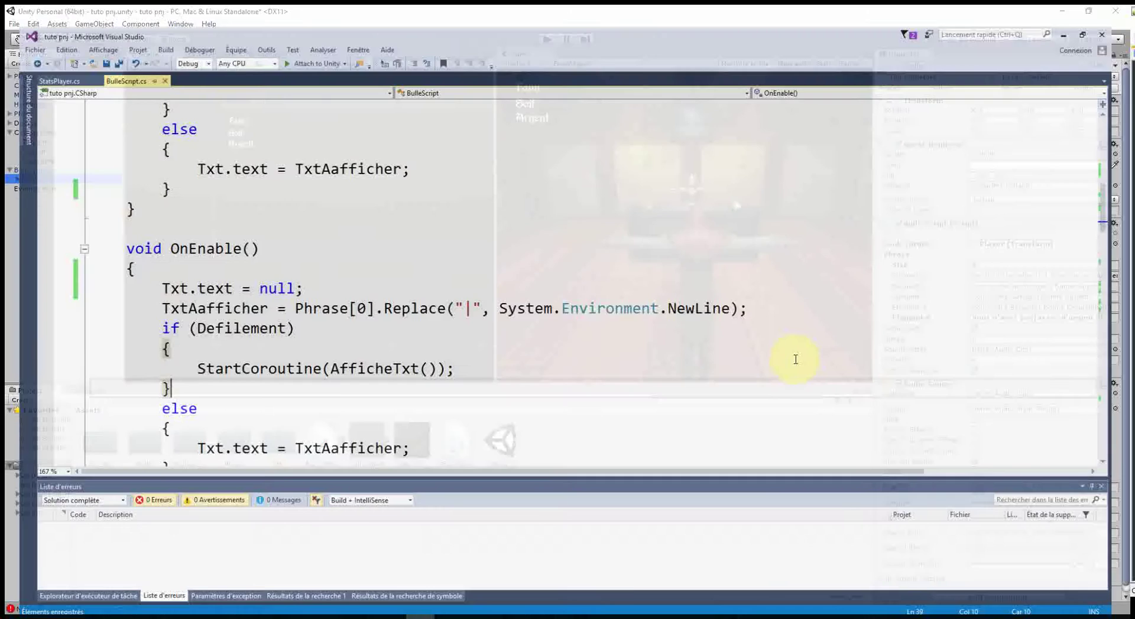
pyautogui.scroll(2, 490, 252)
pyautogui.scroll(4, 608, 337)
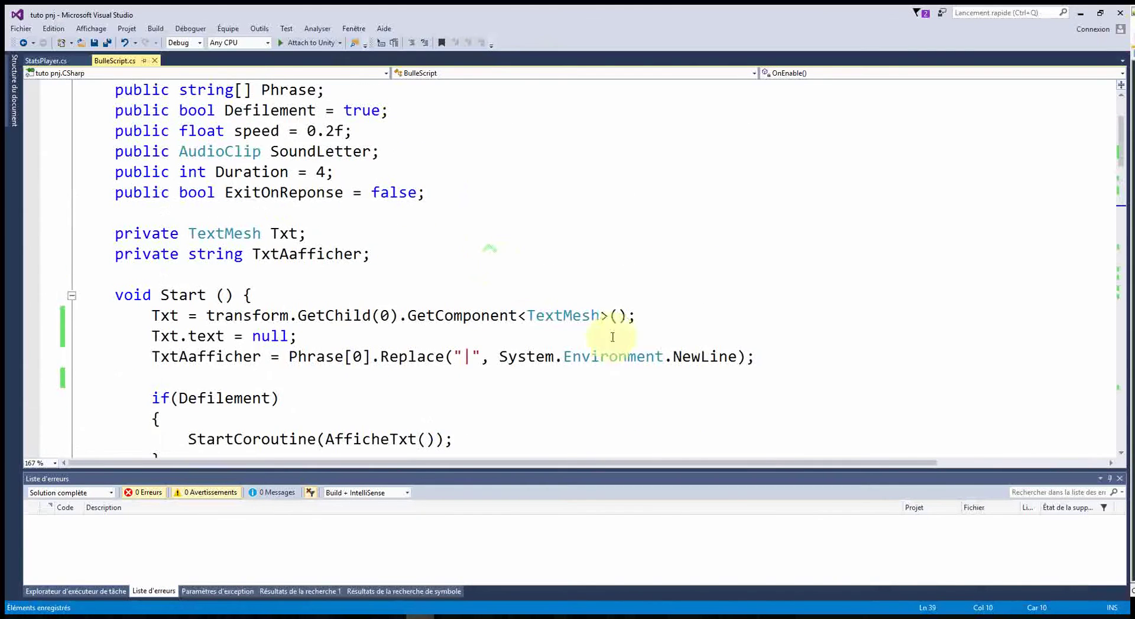
pyautogui.scroll(2, 533, 345)
pyautogui.scroll(-5, 478, 353)
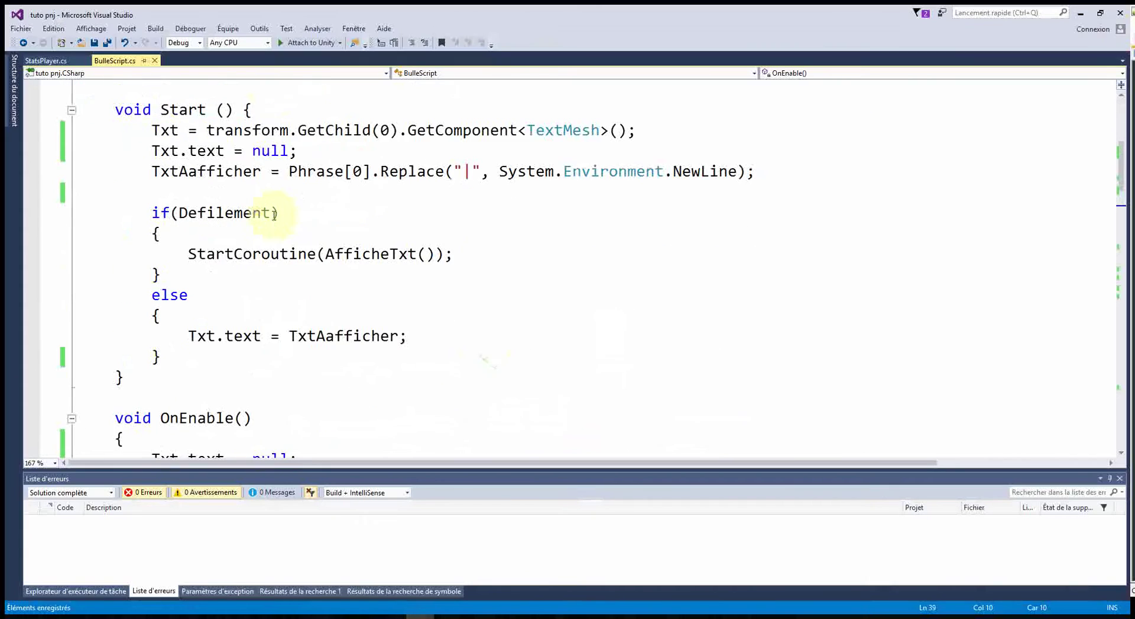
pyautogui.scroll(-5, 358, 305)
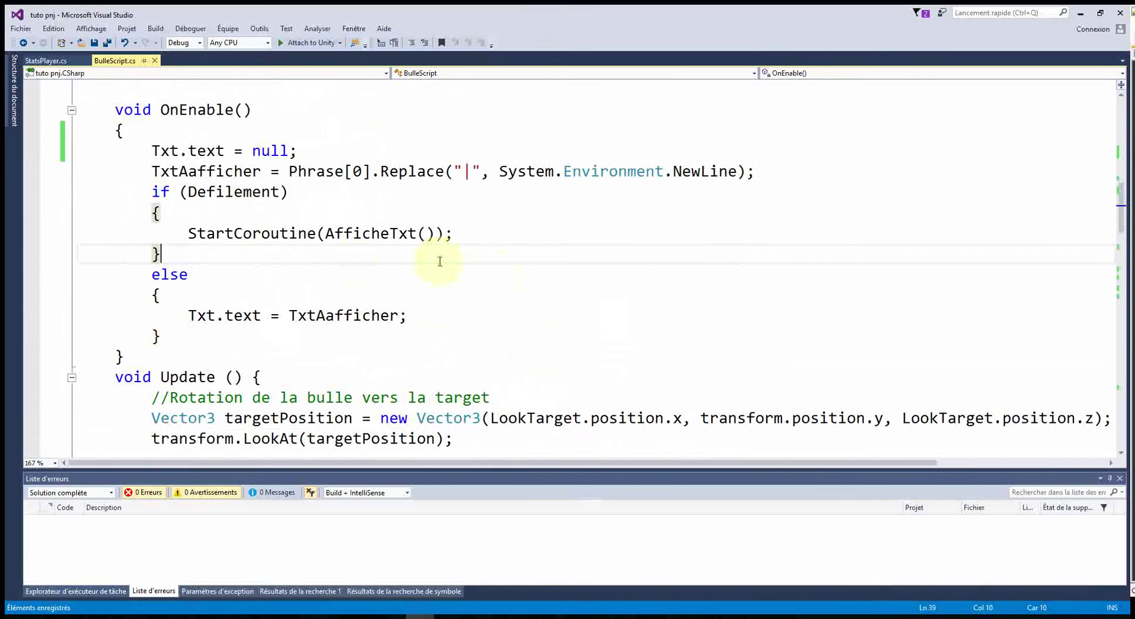
pyautogui.scroll(5, 496, 261)
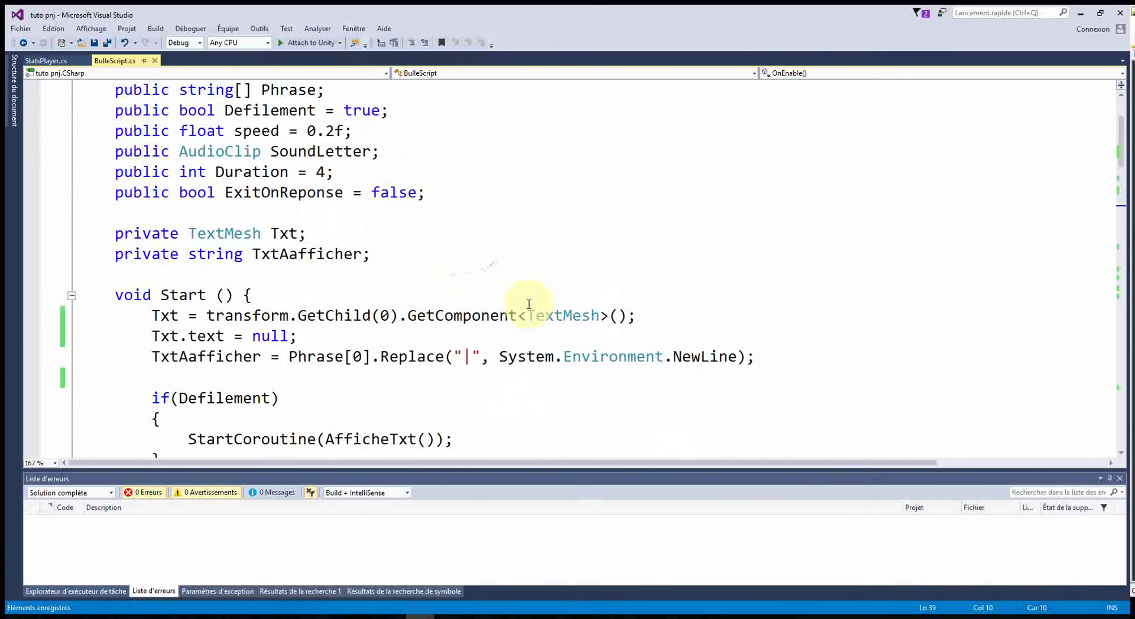
pyautogui.scroll(3, 517, 295)
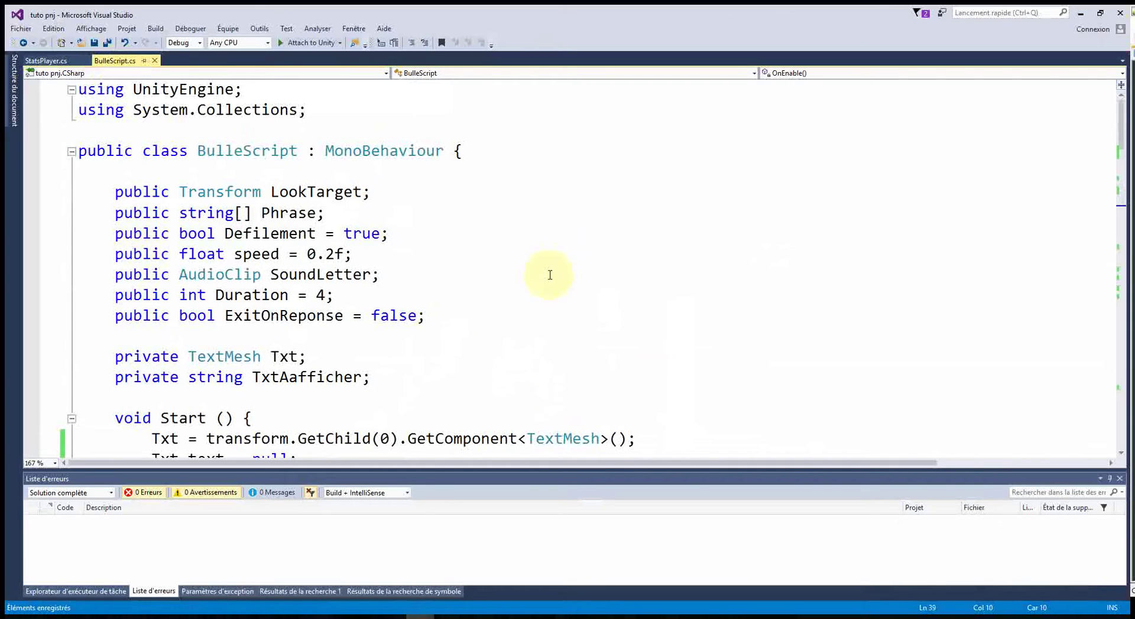
pyautogui.scroll(-1, 380, 272)
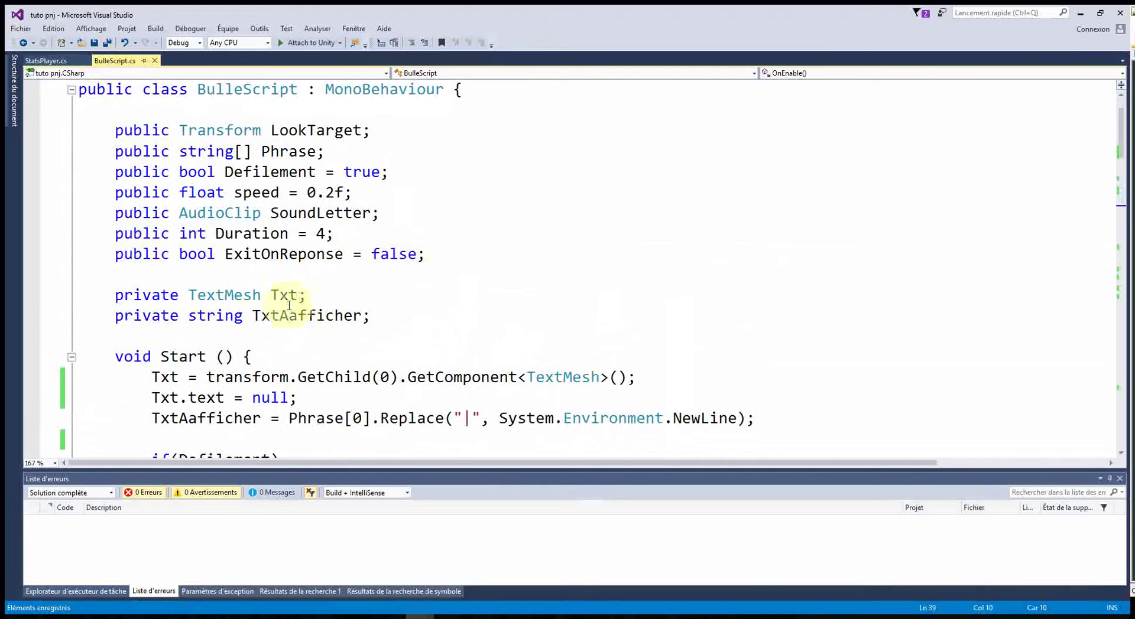
# Declare 'private StatsPlayer stats;' under TxtAafficher using IntelliSense to complete StatsPlayer
pyautogui.click(149, 331)
pyautogui.write('private')
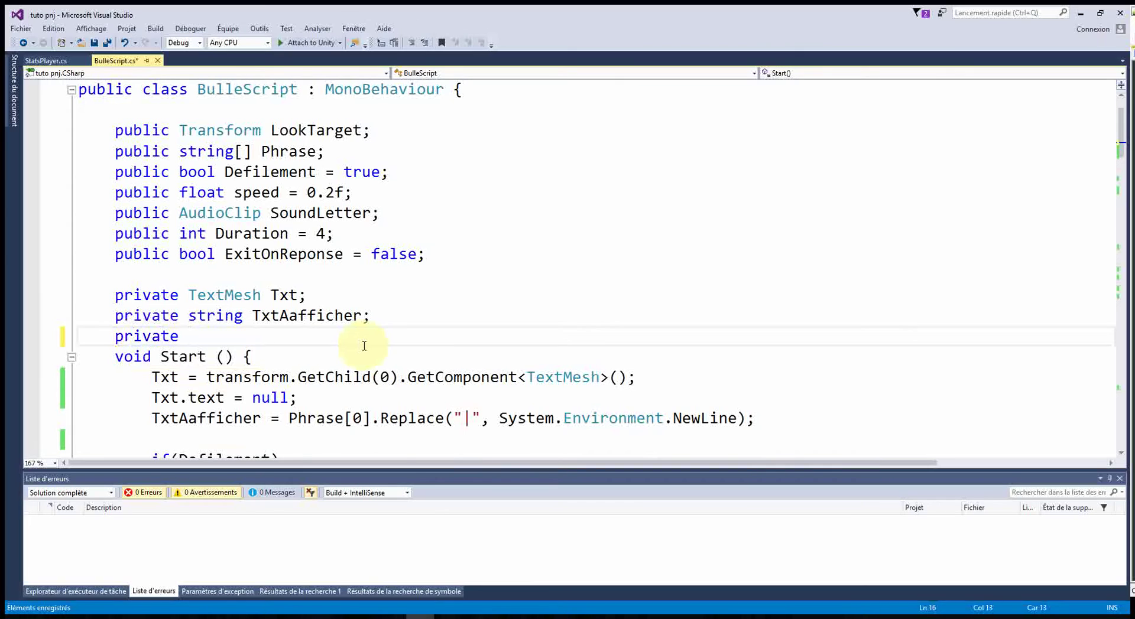
pyautogui.press('Return')
pyautogui.press('Up')
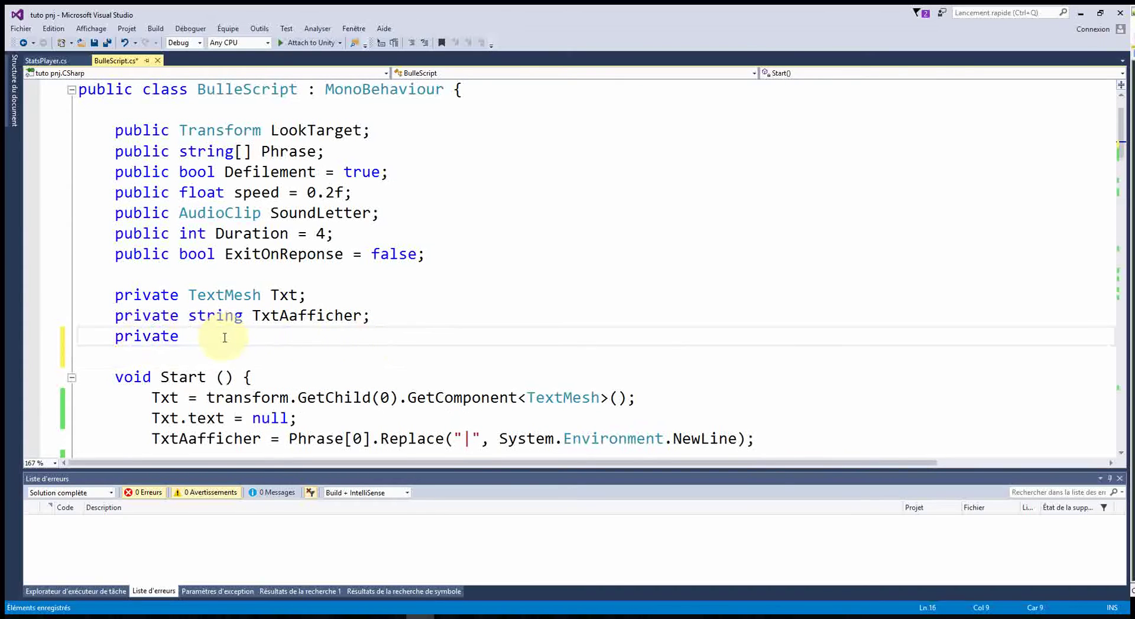
pyautogui.write('stat')
pyautogui.press('Tab')
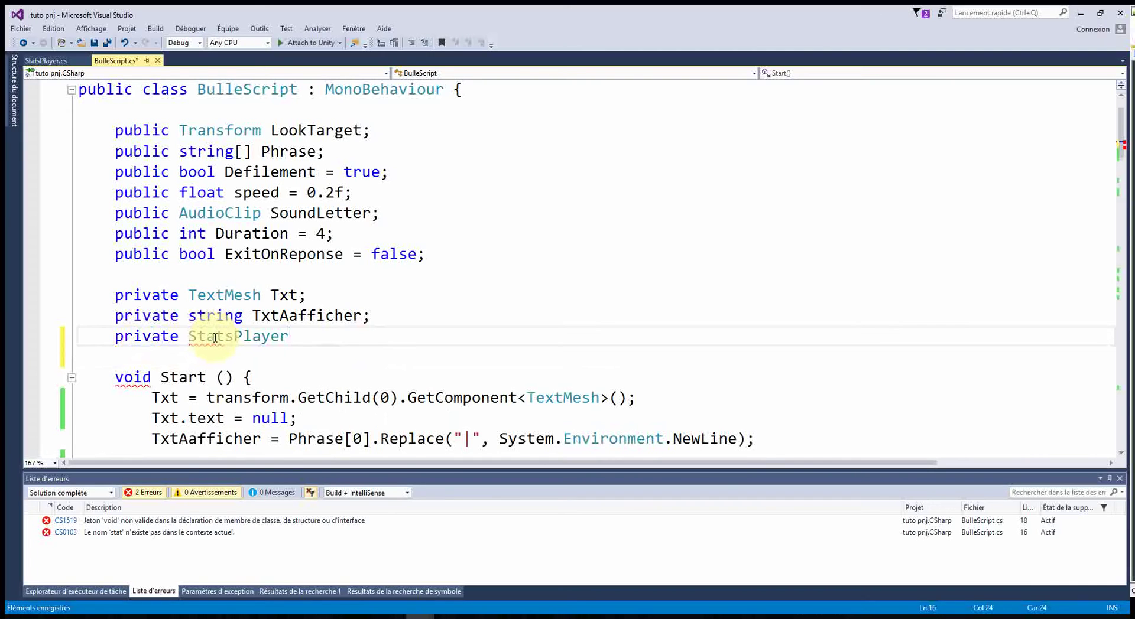
pyautogui.write('stats;')
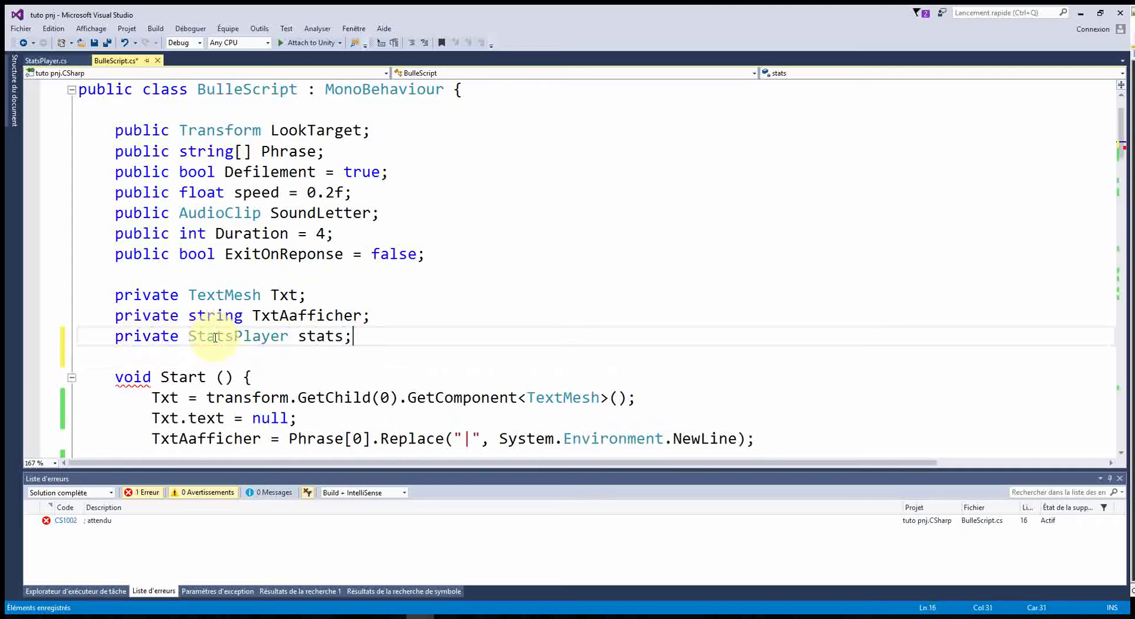
pyautogui.press('Return')
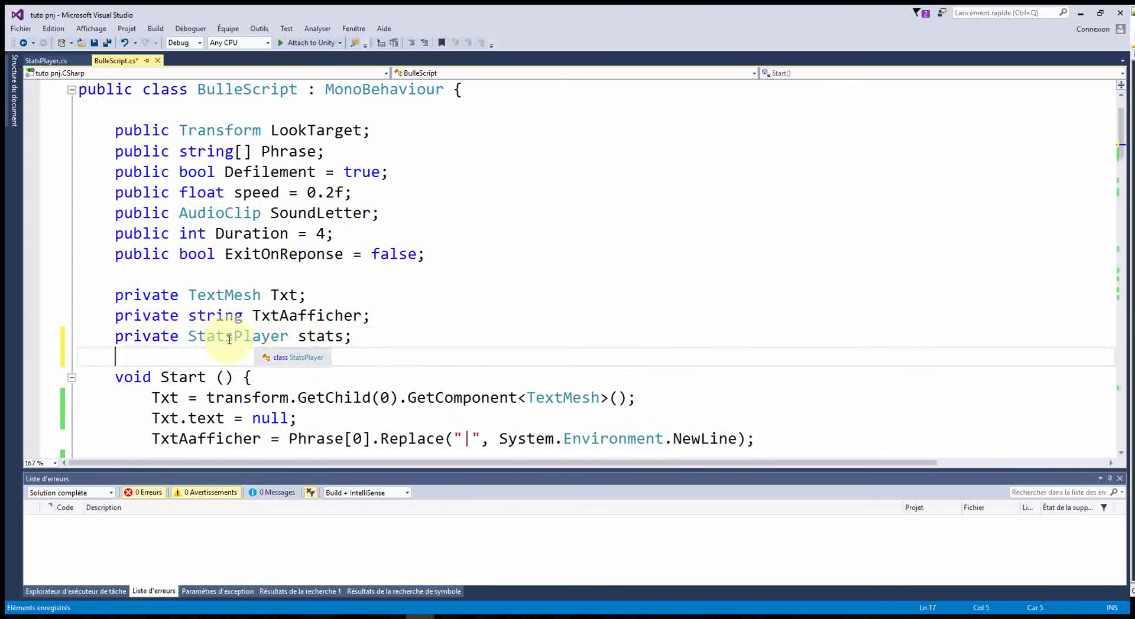
pyautogui.doubleClick(322, 337)
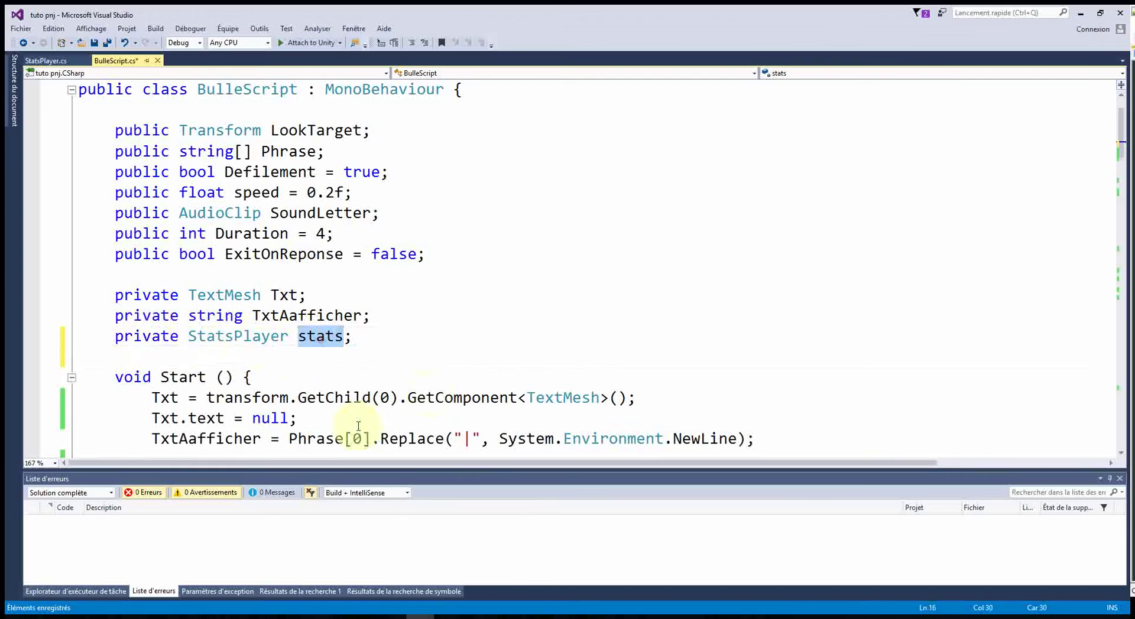
pyautogui.click(236, 338)
pyautogui.doubleClick(236, 338)
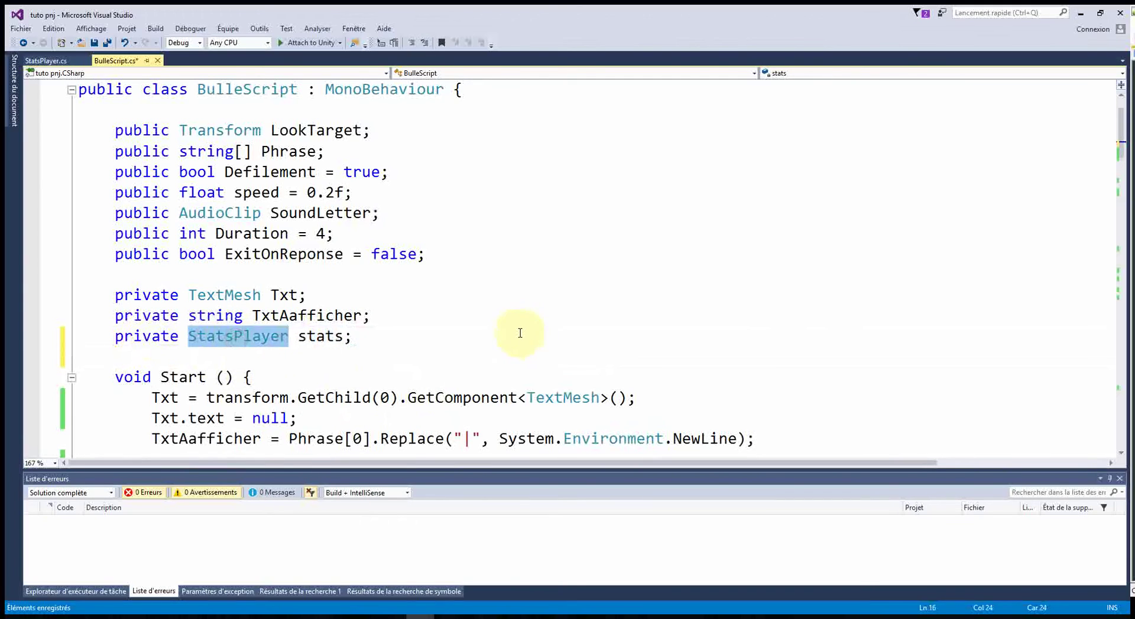
pyautogui.scroll(-2, 520, 333)
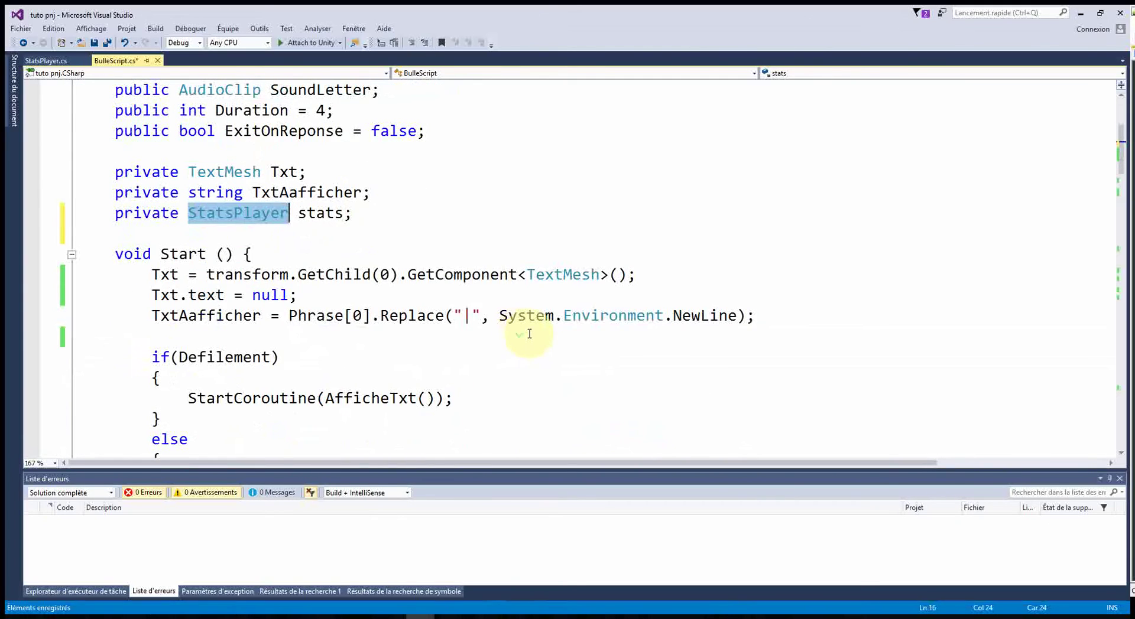
# Start Start() with an unfinished stats = GameObject.Find("") line, using IntelliSense for stats and GameObject
pyautogui.click(258, 259)
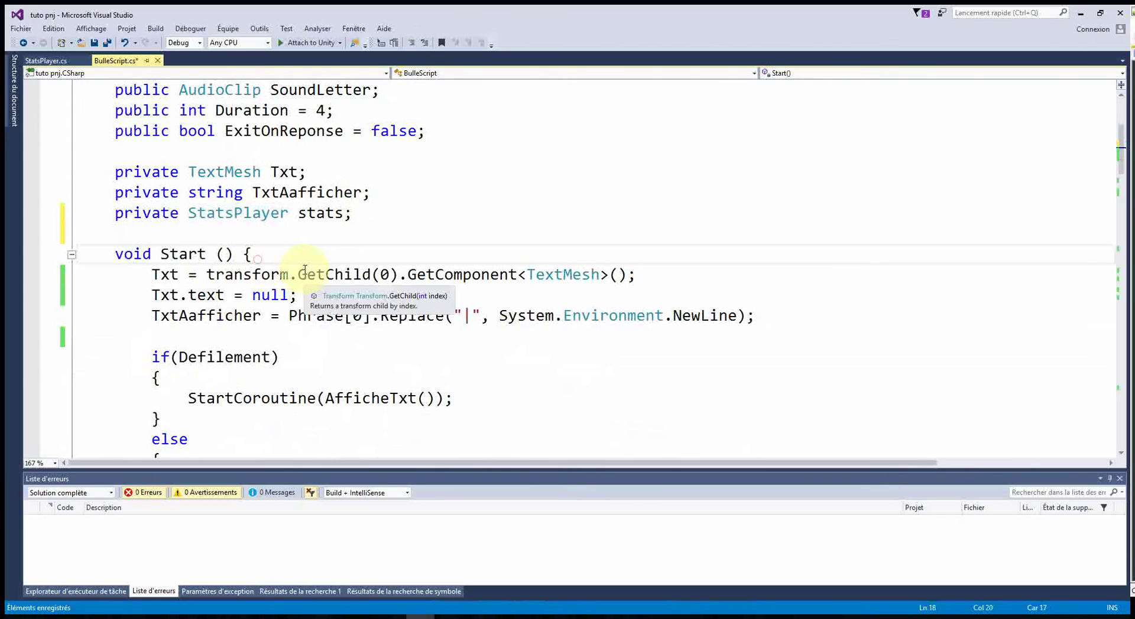
pyautogui.press('Return')
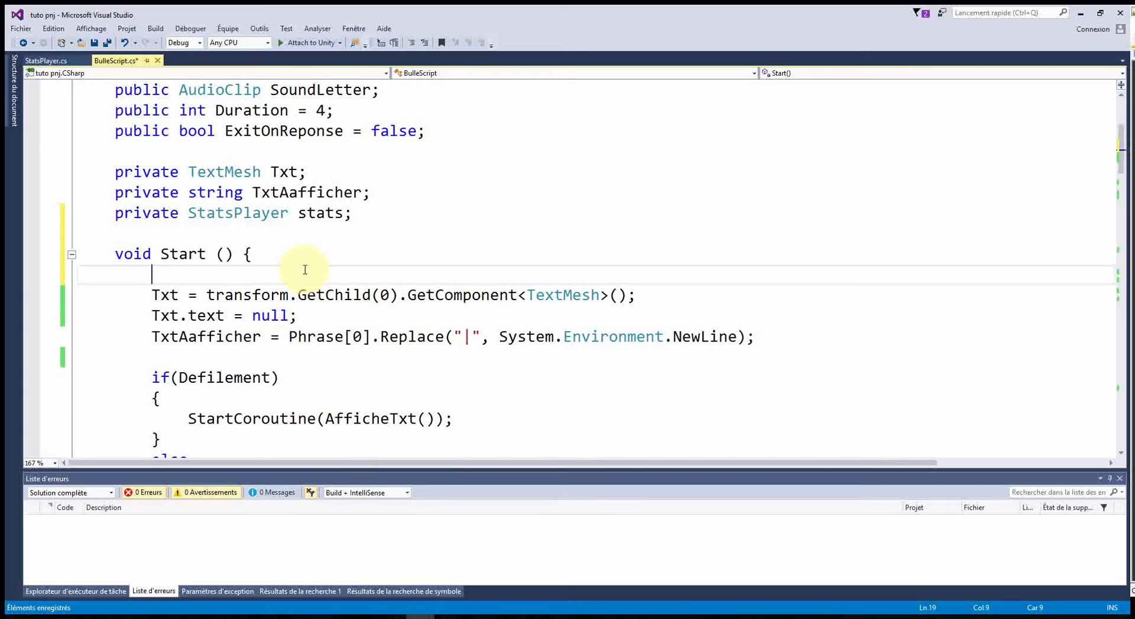
pyautogui.write('st')
pyautogui.press('Tab')
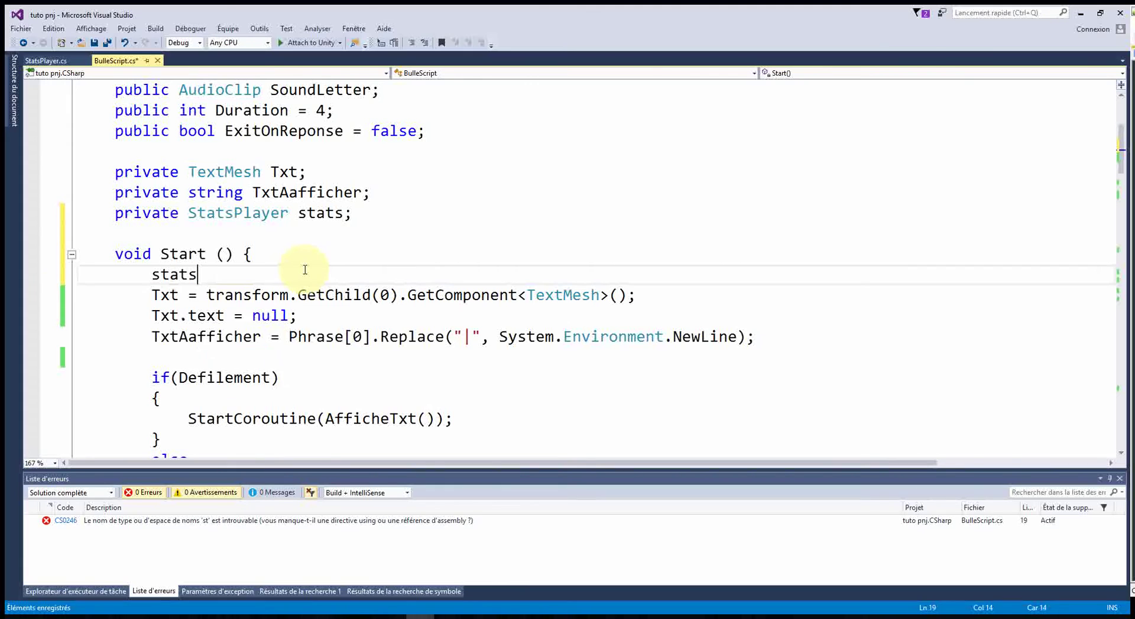
pyautogui.write('=Ga')
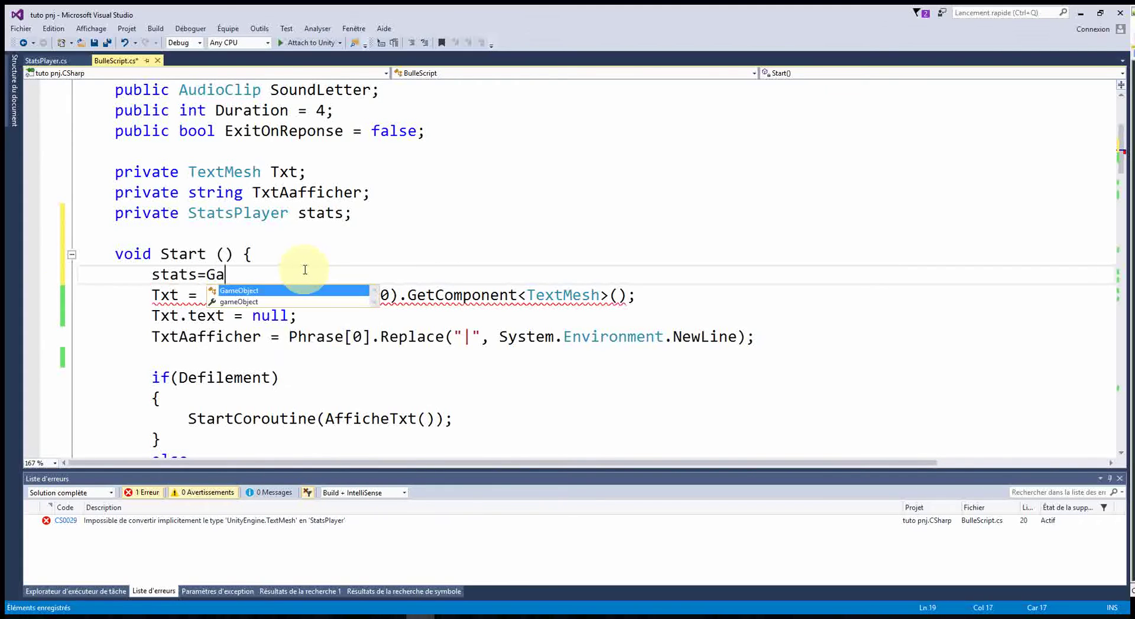
pyautogui.press('Tab')
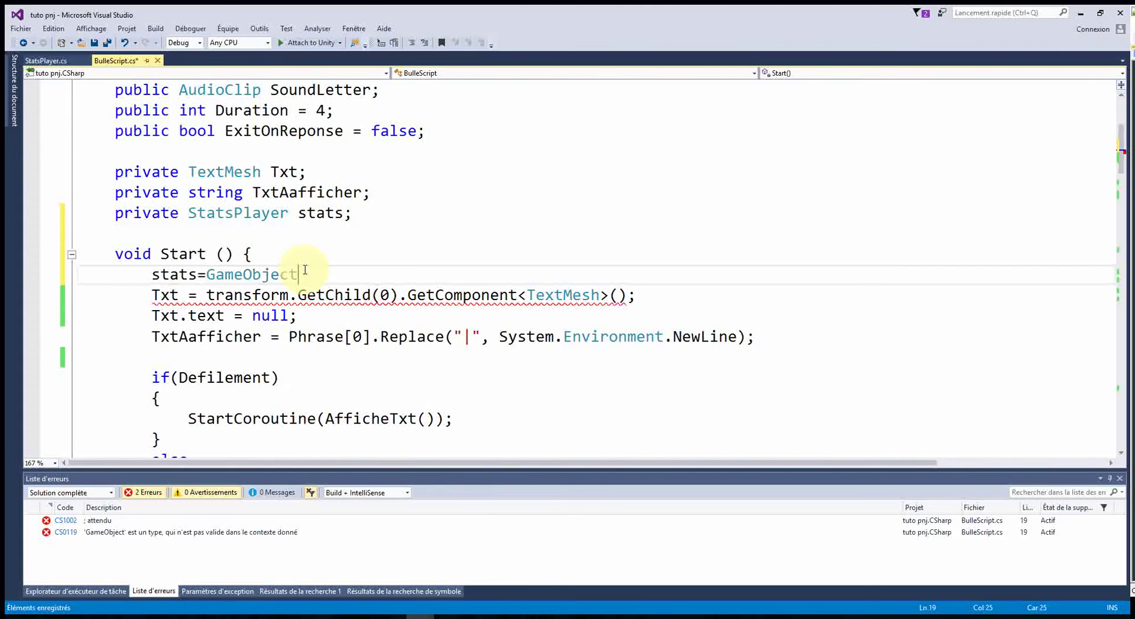
pyautogui.write('.Find(')
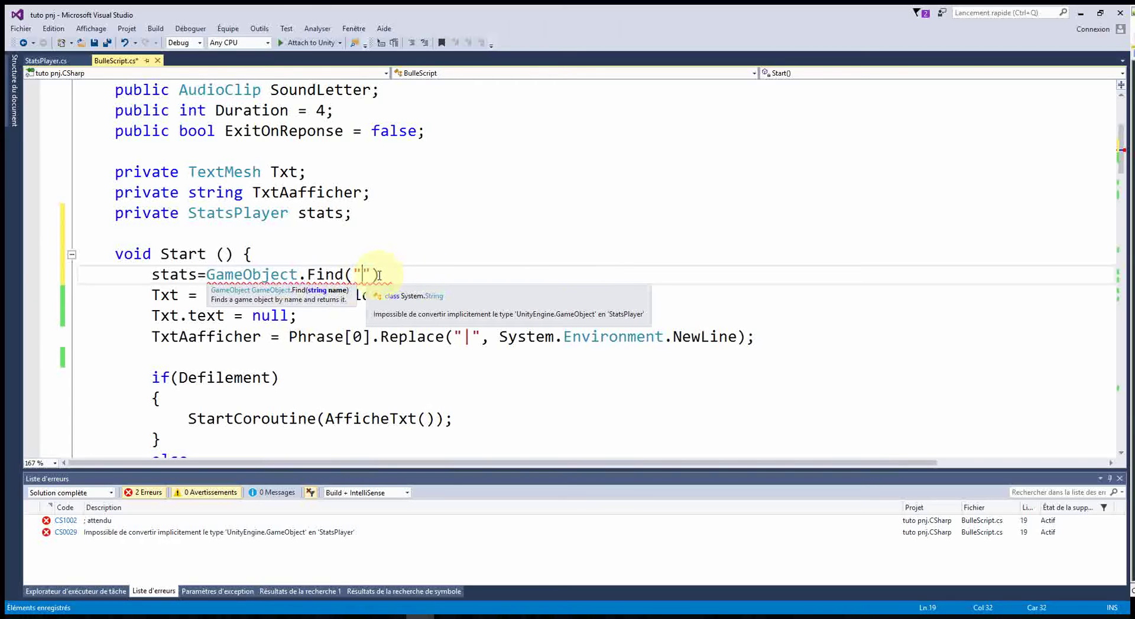
pyautogui.hotkey('alt', 'Tab')
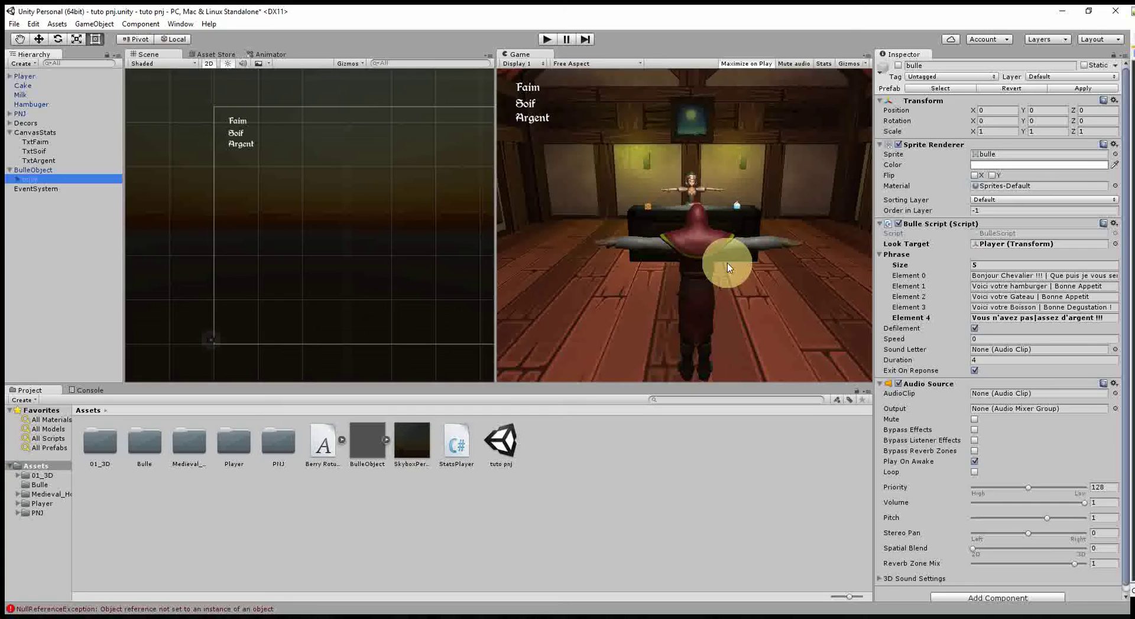
# Copy the CanvasStats object's exact name from the Inspector and go back to Visual Studio
pyautogui.click(30, 132)
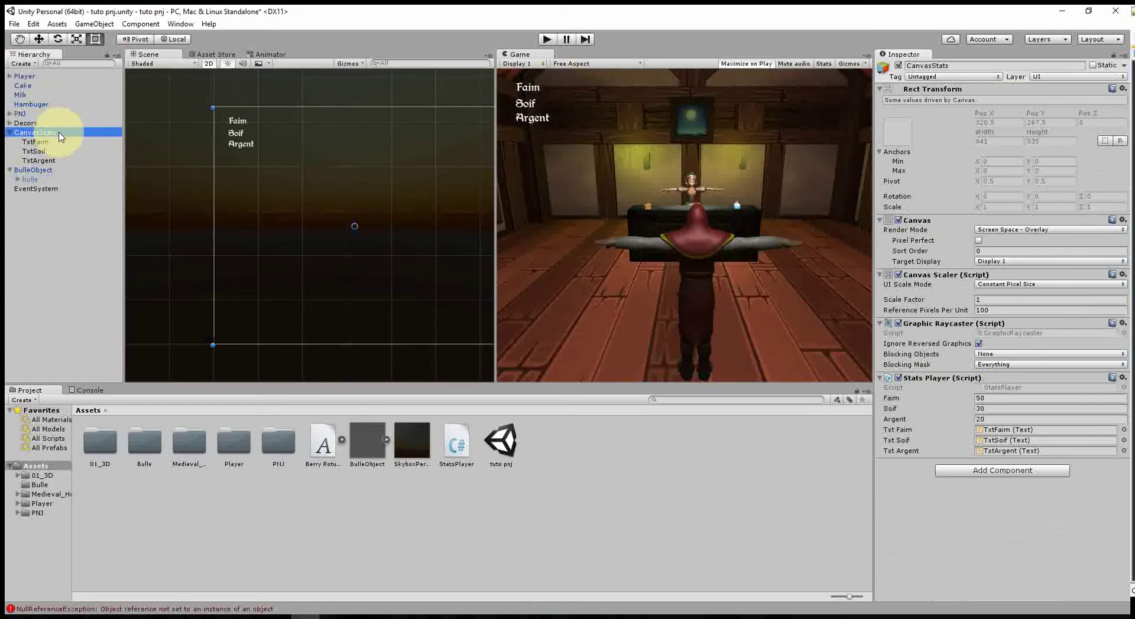
pyautogui.click(934, 65)
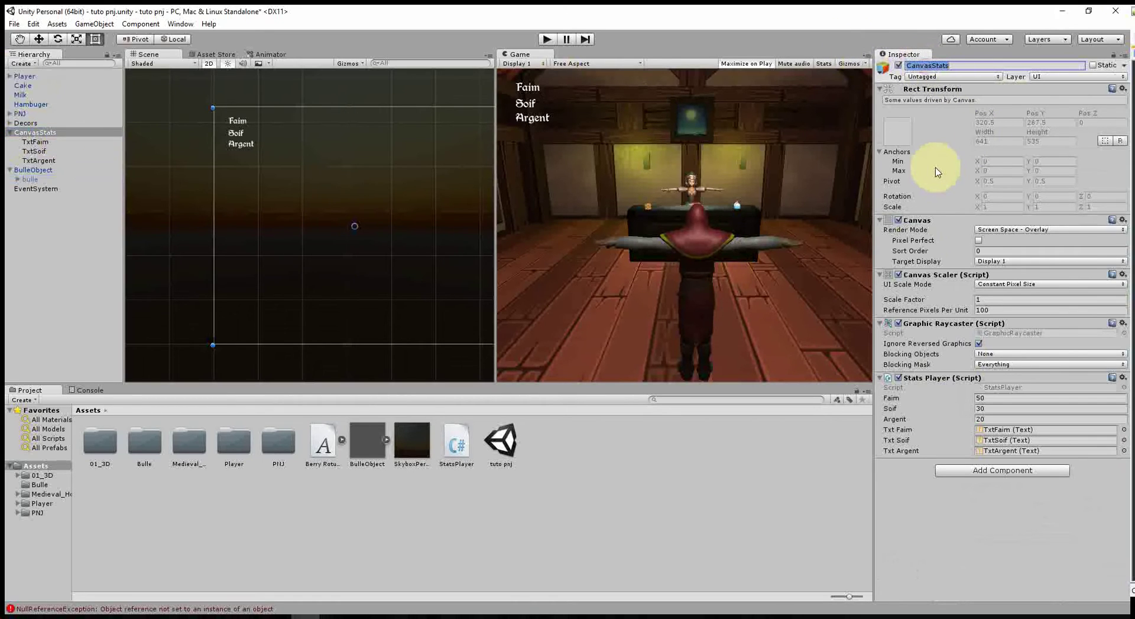
pyautogui.hotkey('alt', 'Tab')
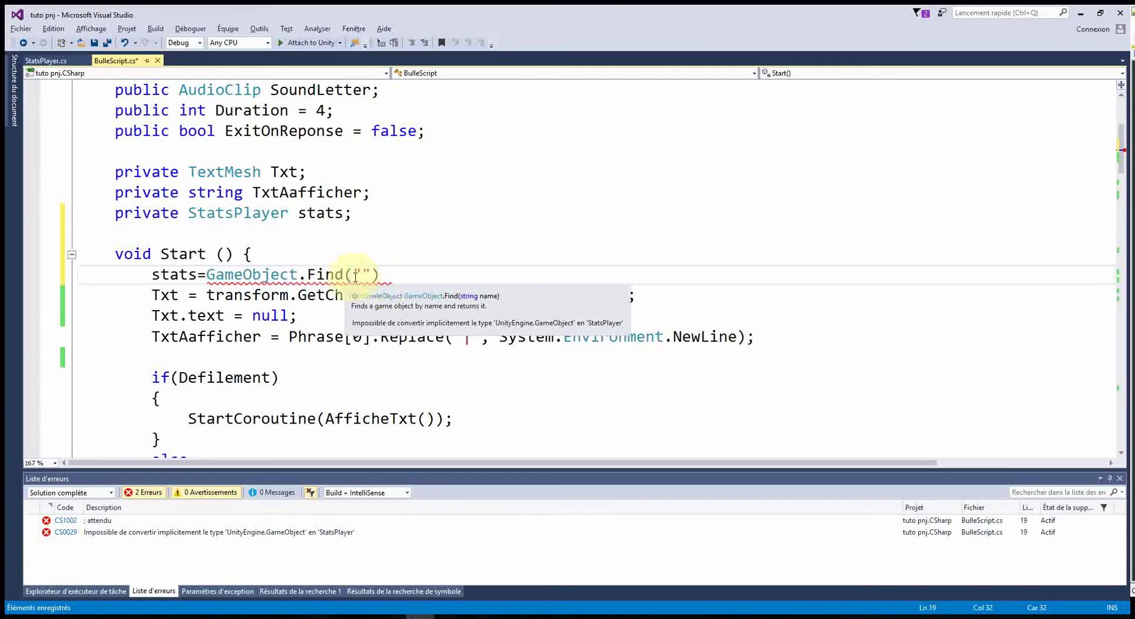
# Paste CanvasStats into Find("") and append a GetComponent<> call after it
pyautogui.write('CanvasStats')
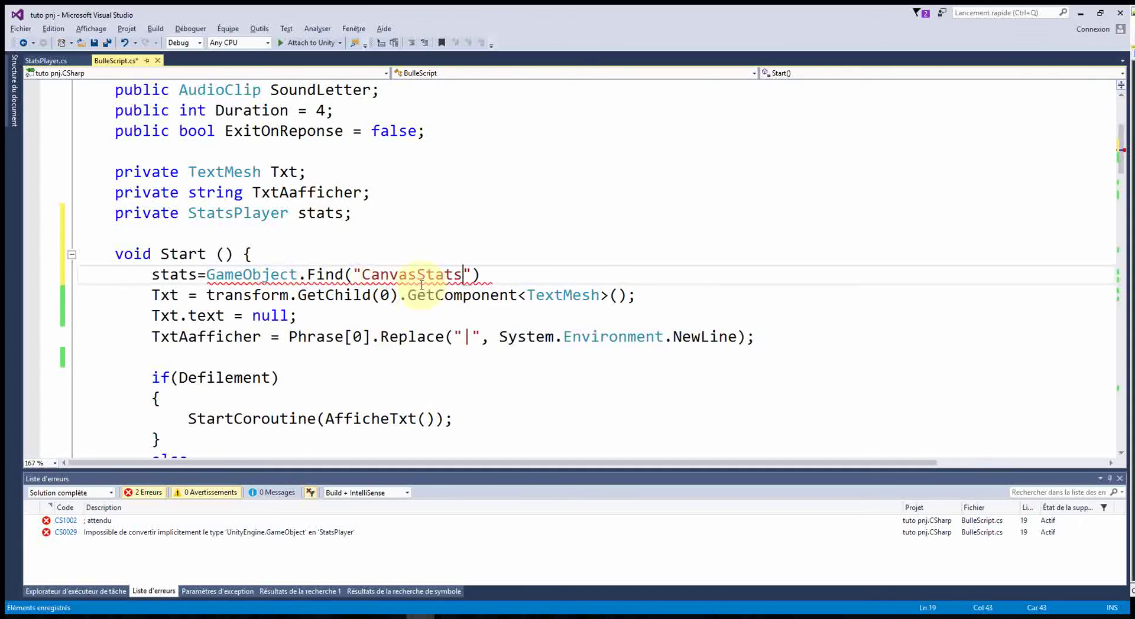
pyautogui.click(624, 274)
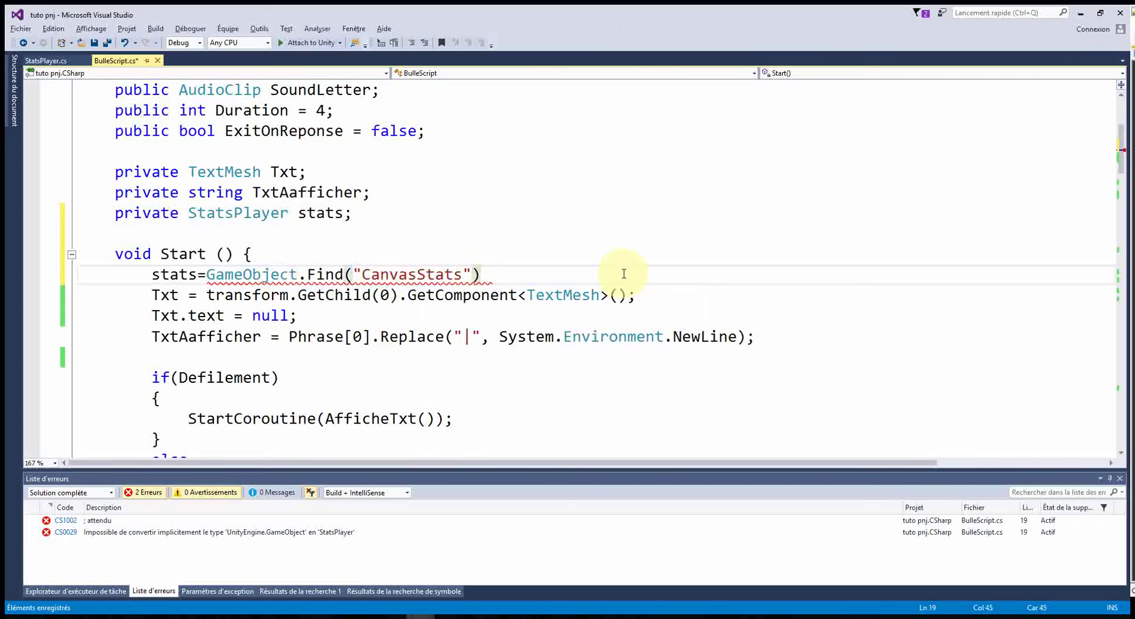
pyautogui.write('.get')
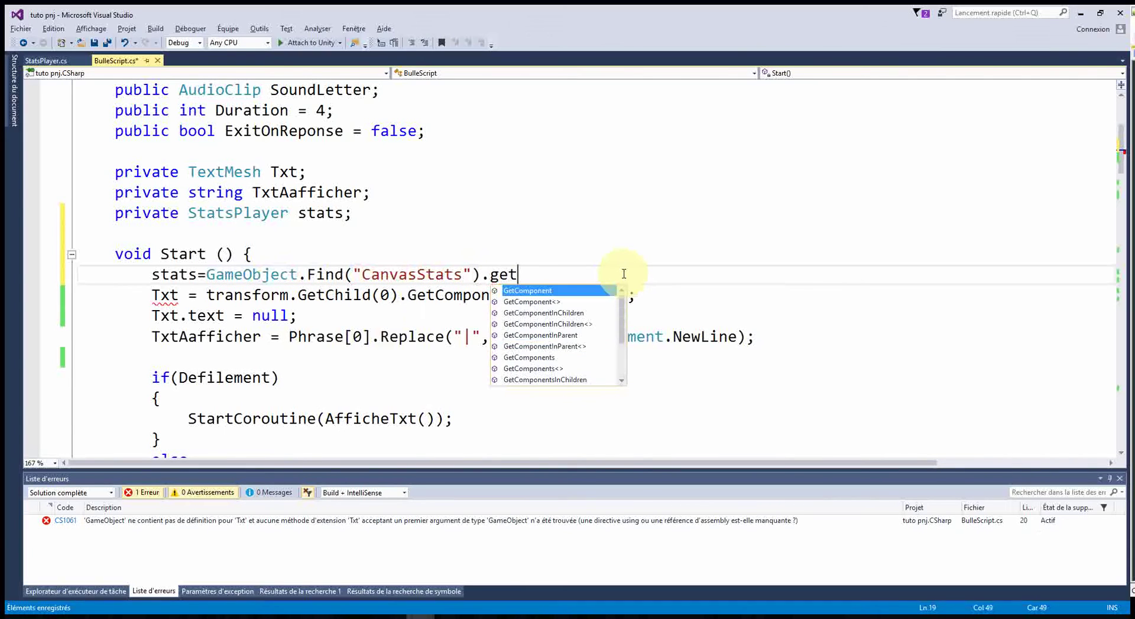
pyautogui.press('Tab')
pyautogui.write('w')
pyautogui.press('BackSpace')
pyautogui.write('<>')
pyautogui.press('Left')
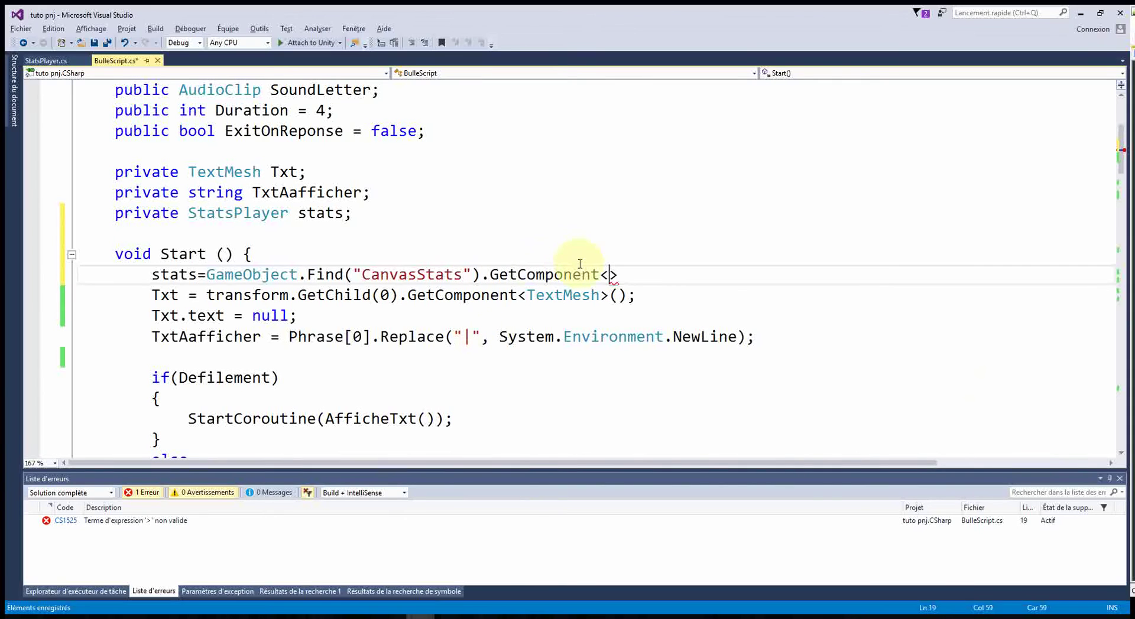
# Fill in StatsPlayer as the component type, close the statement with ();, and remove the extra blank line
pyautogui.write('stat')
pyautogui.press('Tab')
pyautogui.press('Right')
pyautogui.write('();')
pyautogui.press('Return')
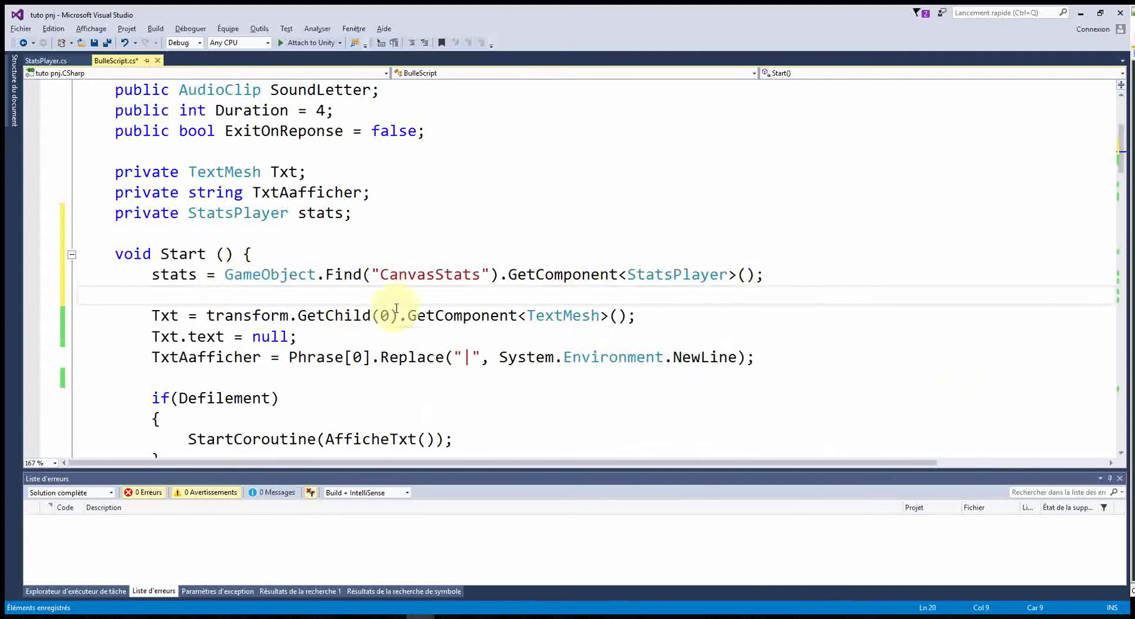
pyautogui.press('Delete')
pyautogui.press('Delete')
pyautogui.press('Delete')
pyautogui.press('Delete')
pyautogui.press('Delete')
pyautogui.press('Delete')
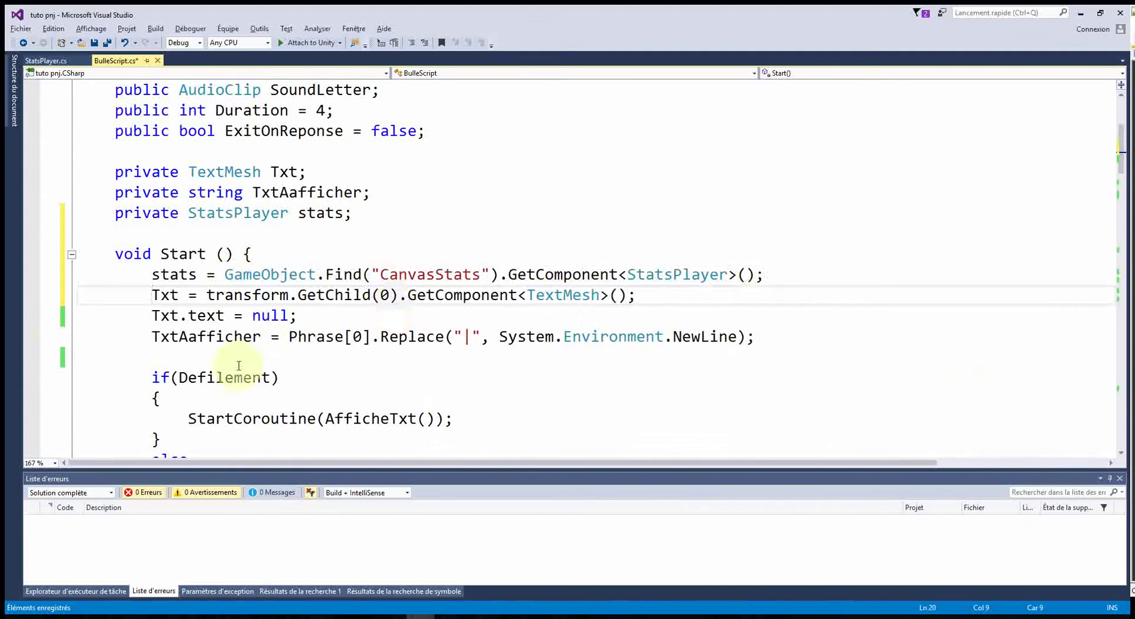
pyautogui.click(189, 275)
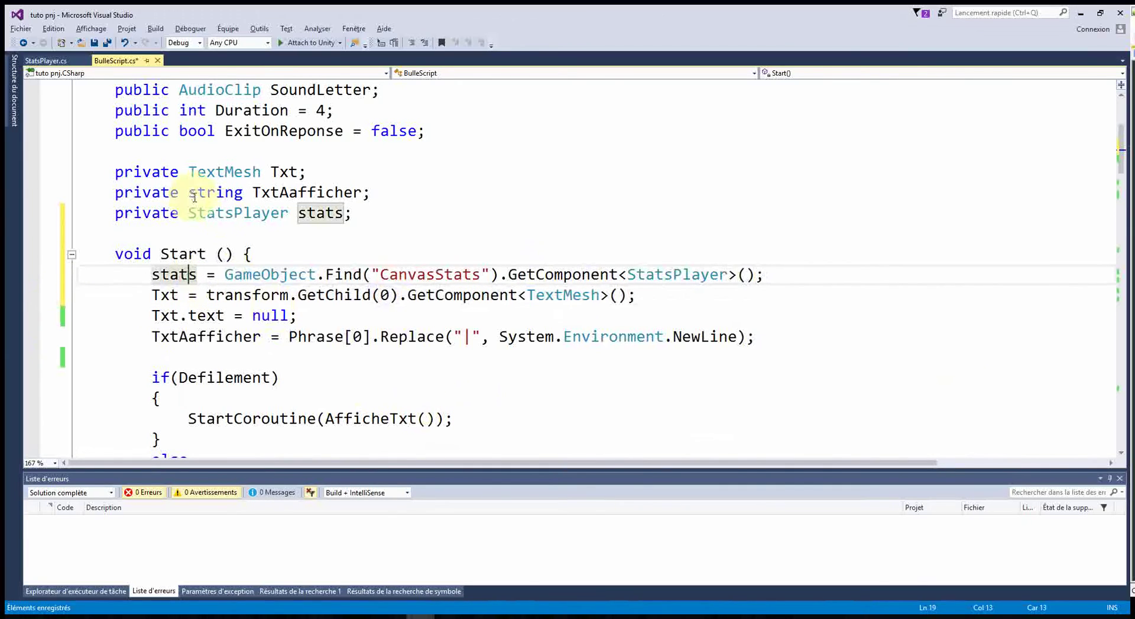
pyautogui.click(48, 60)
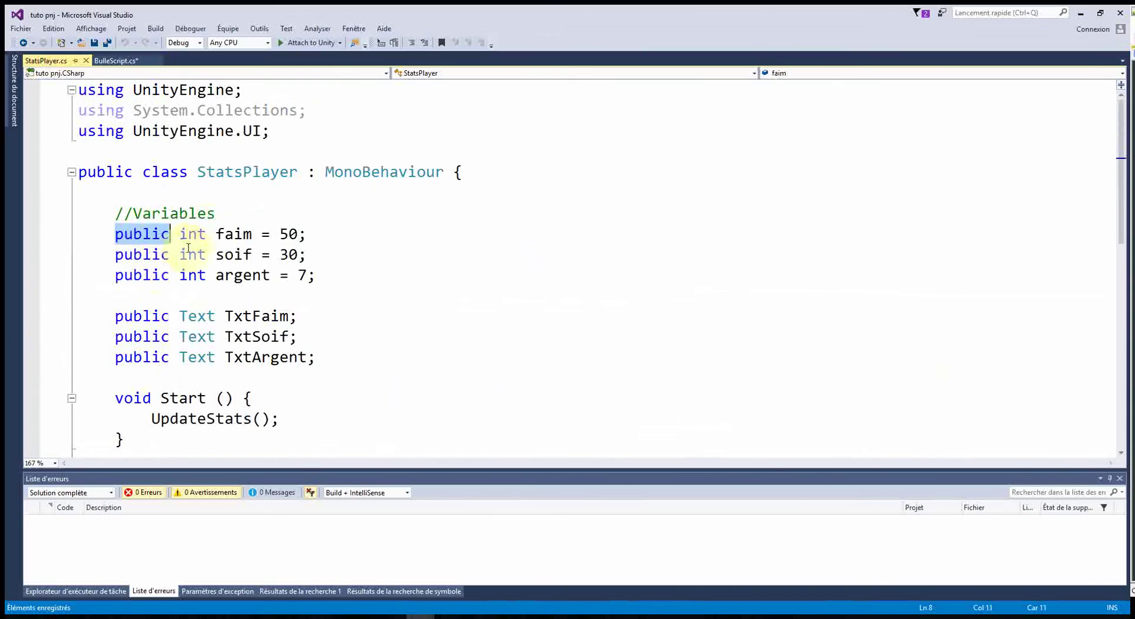
pyautogui.click(235, 254)
pyautogui.click(242, 277)
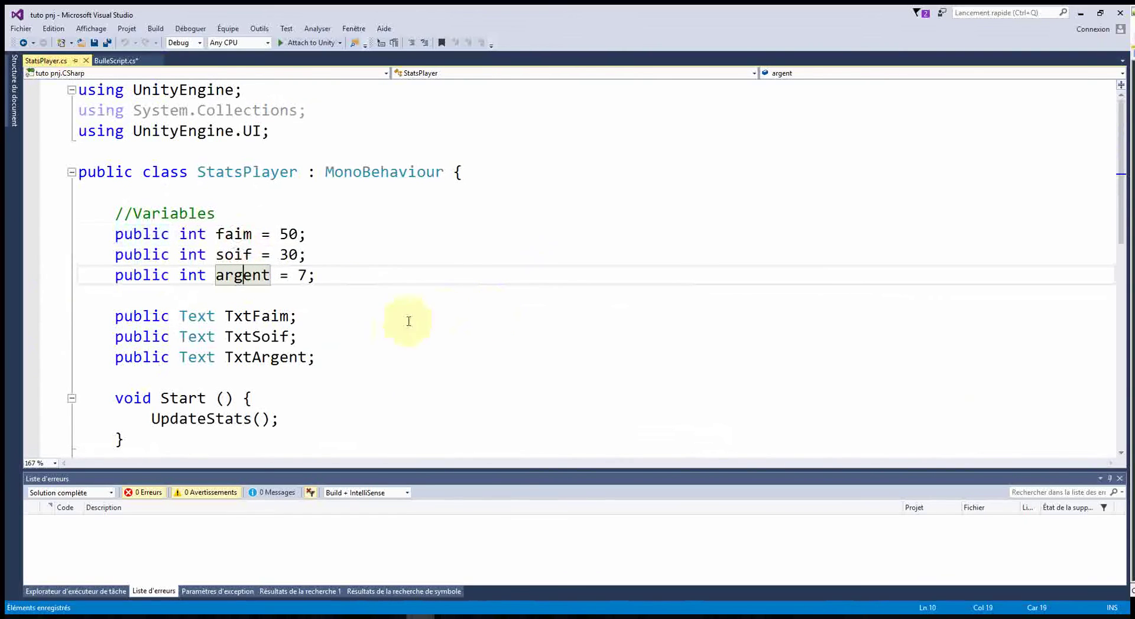
pyautogui.scroll(-1, 409, 321)
pyautogui.scroll(-1, 402, 328)
pyautogui.scroll(-1, 420, 320)
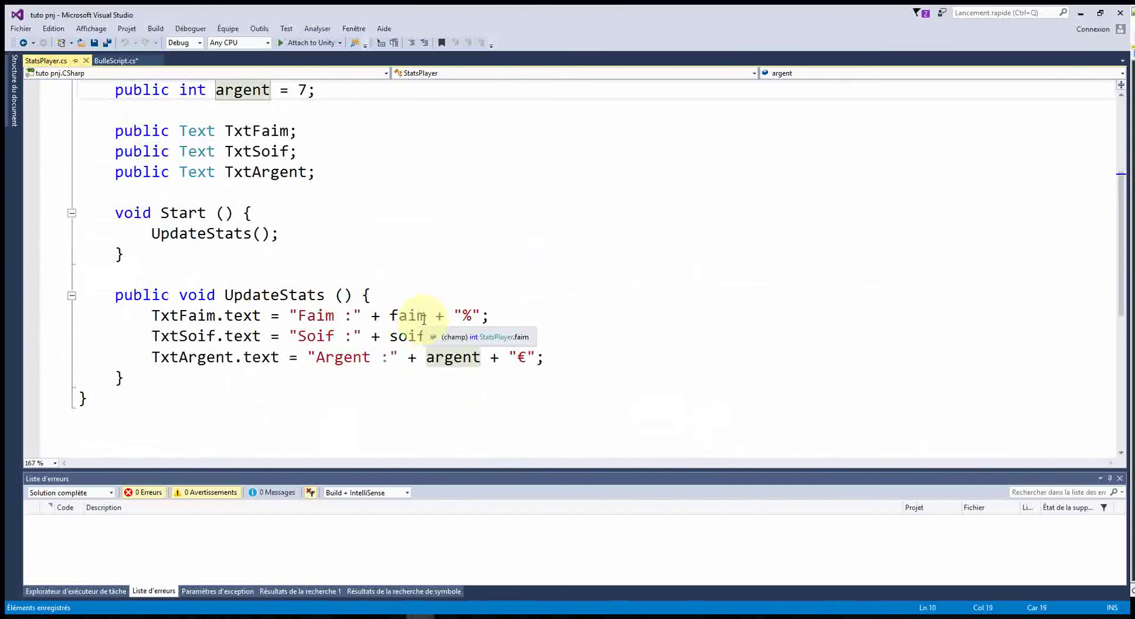
pyautogui.doubleClick(276, 295)
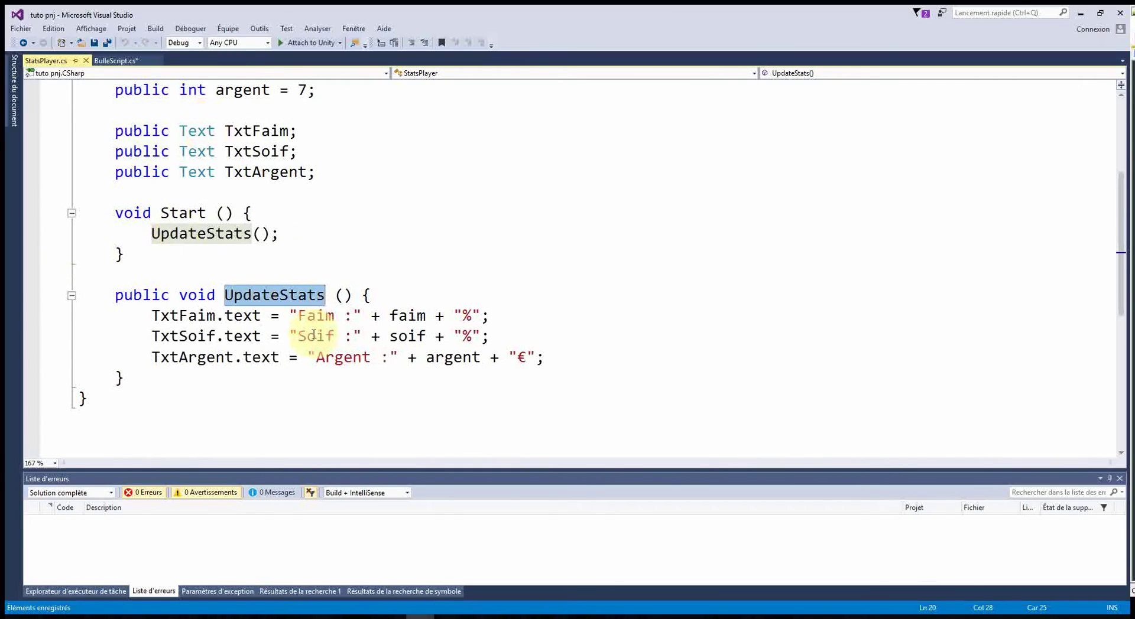
pyautogui.hotkey('alt', 'Tab')
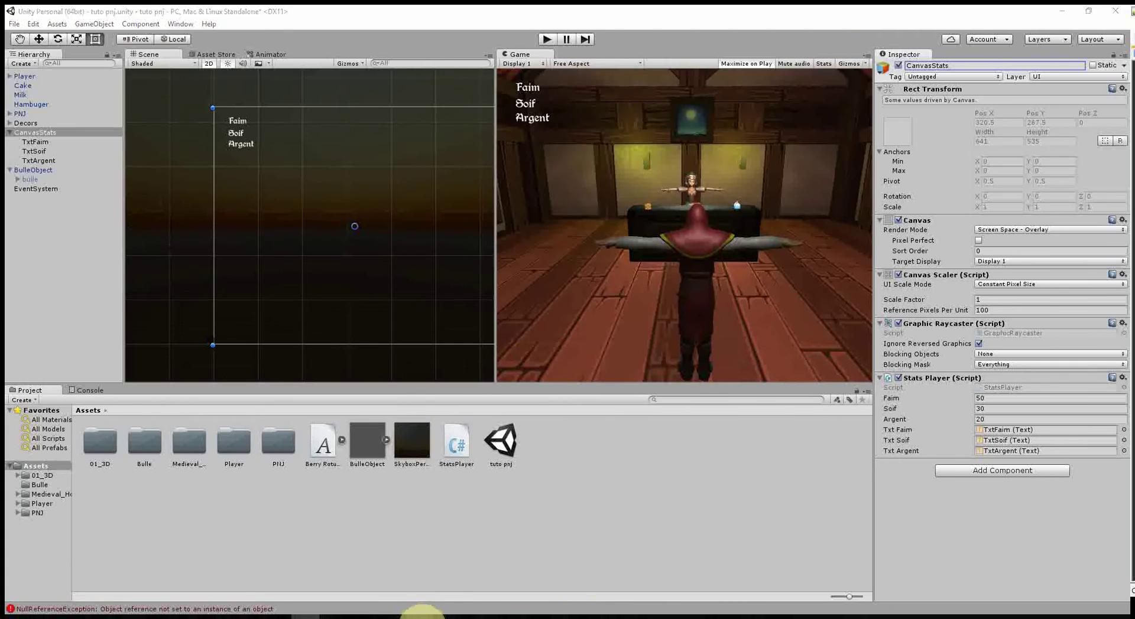
pyautogui.hotkey('alt', 'Tab')
pyautogui.scroll(-2, 536, 276)
pyautogui.scroll(-3, 543, 276)
pyautogui.scroll(7, 563, 289)
pyautogui.scroll(2, 373, 307)
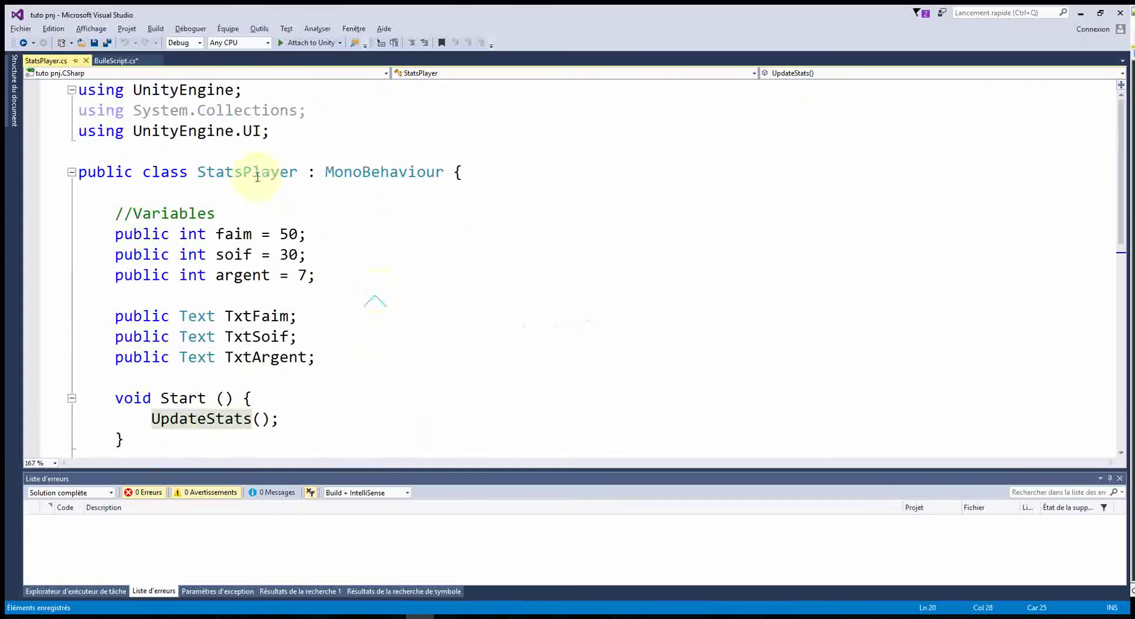
pyautogui.click(115, 60)
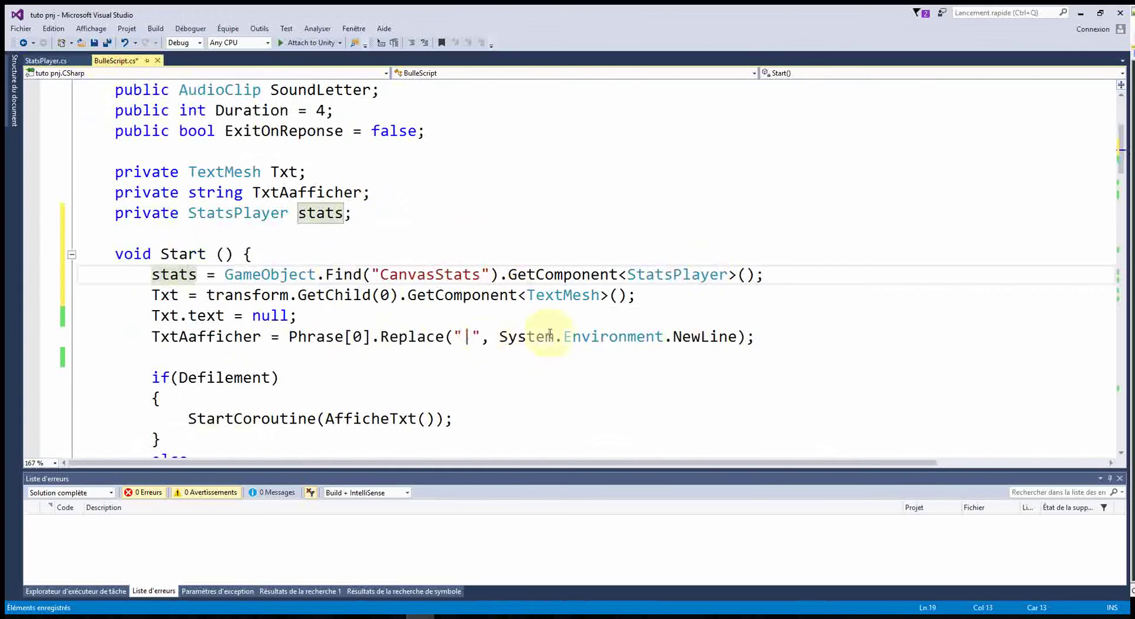
# Scroll to the //Gestion des Inputs block and look over the Alpha1 and Alpha2 handlers' placeholder code
pyautogui.scroll(-3, 520, 353)
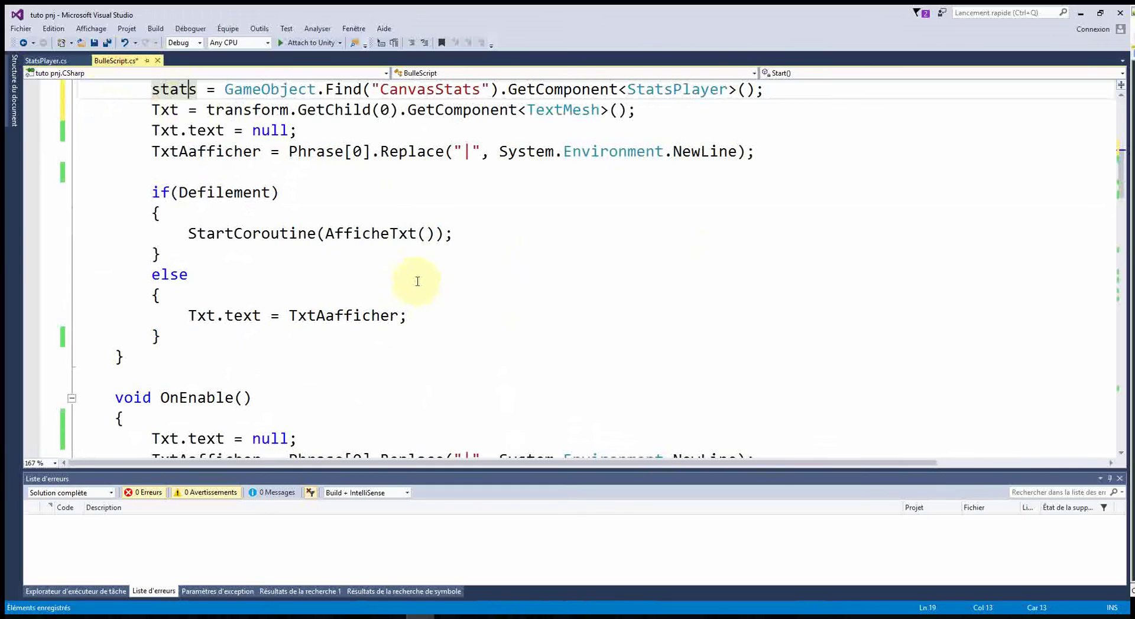
pyautogui.scroll(3, 418, 271)
pyautogui.scroll(-4, 355, 331)
pyautogui.scroll(-3, 364, 289)
pyautogui.scroll(-4, 364, 289)
pyautogui.scroll(-1, 364, 289)
pyautogui.scroll(-1, 364, 289)
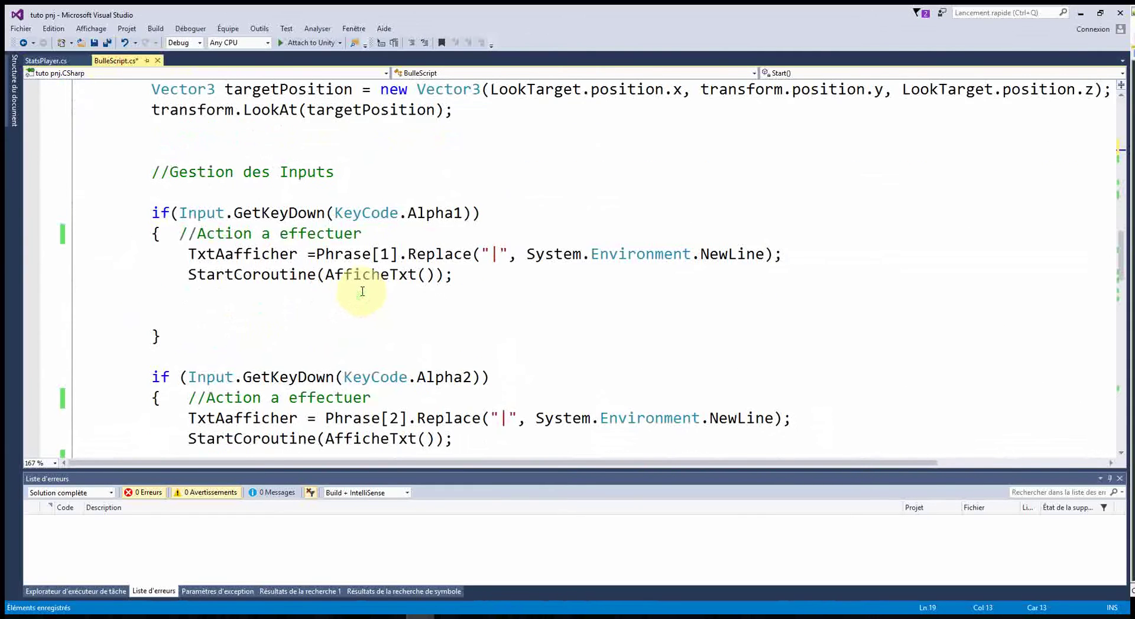
pyautogui.scroll(-1, 365, 290)
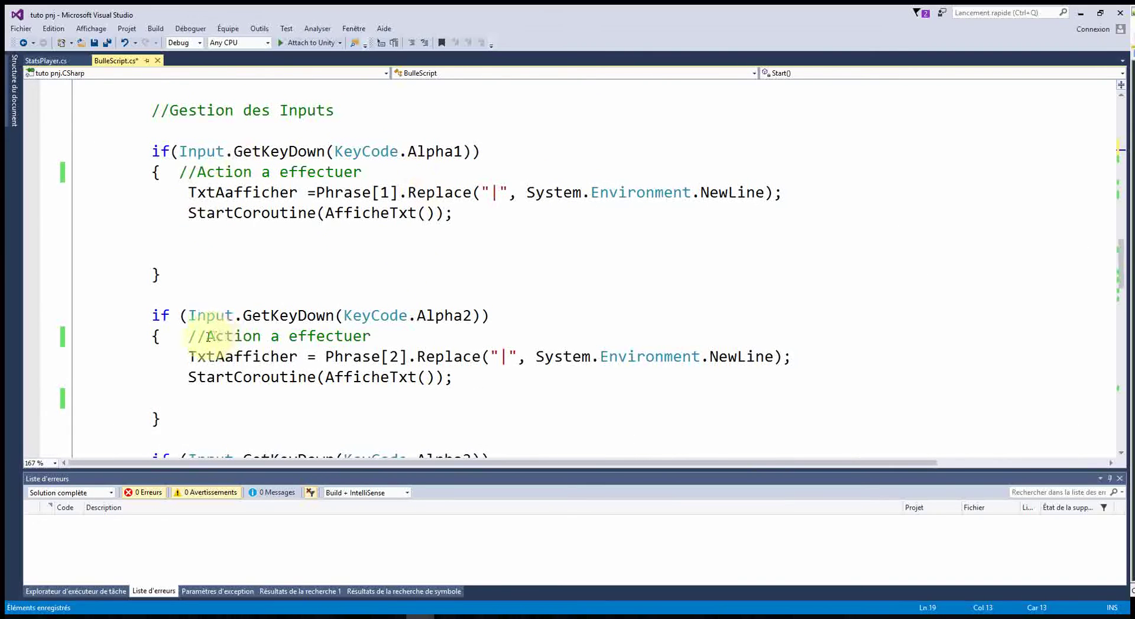
pyautogui.moveTo(207, 337); pyautogui.dragTo(371, 340)
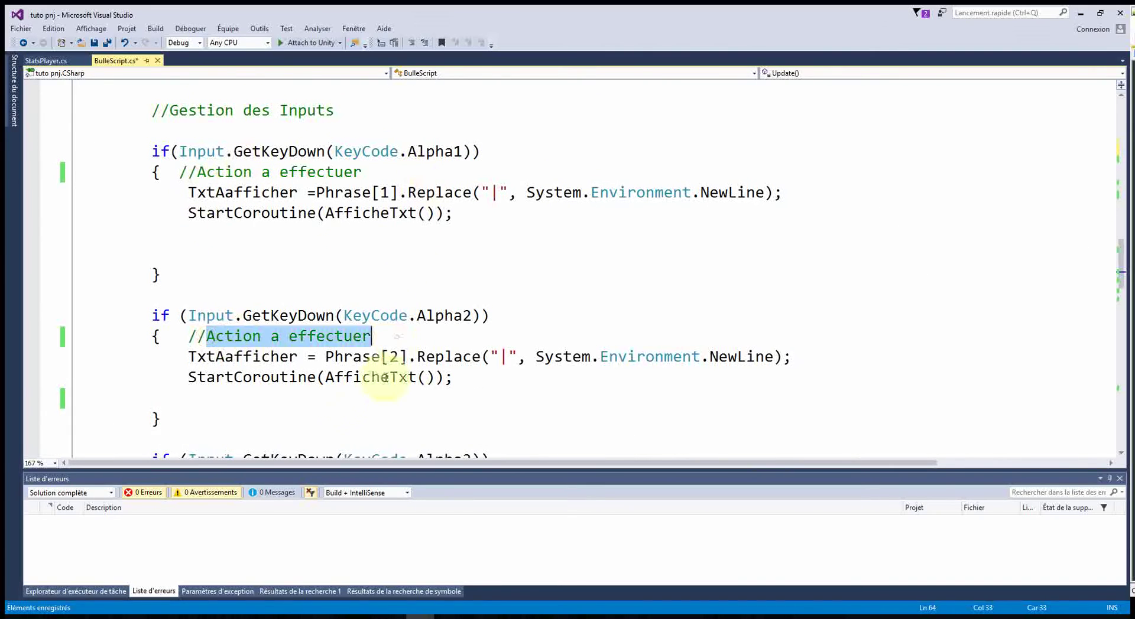
pyautogui.click(207, 192)
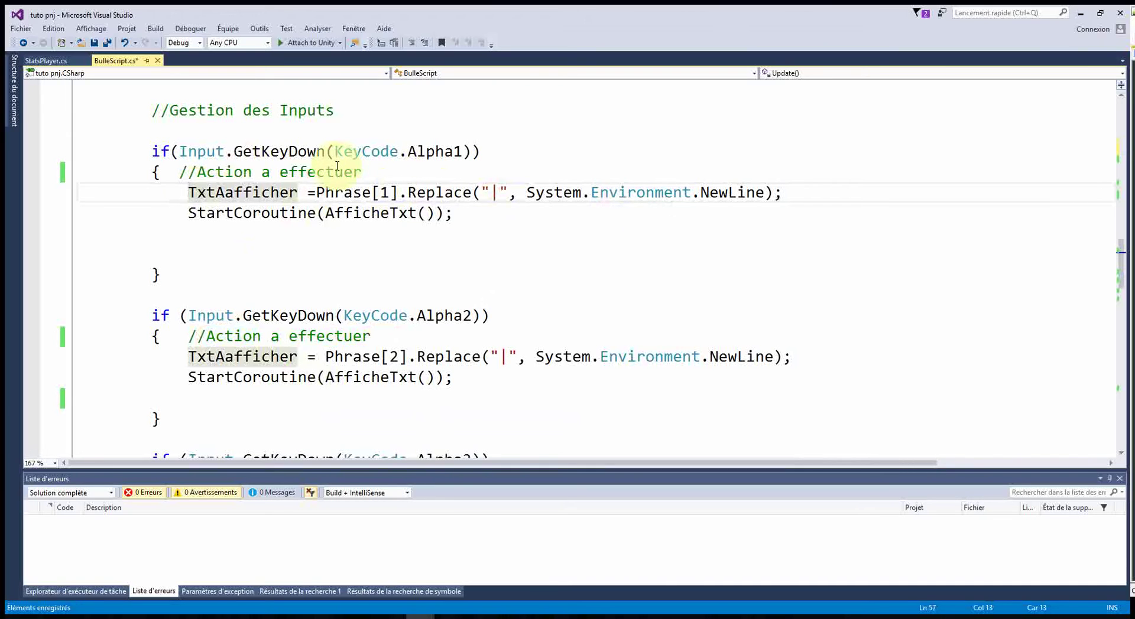
pyautogui.hotkey('alt', 'Tab')
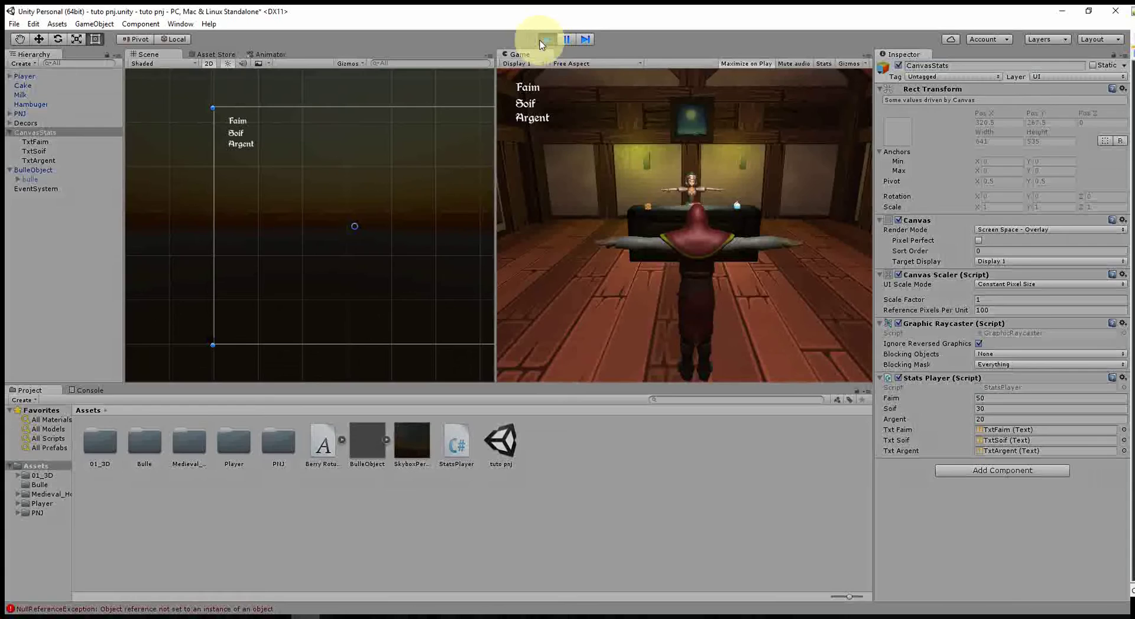
# Run the scene briefly to see the menu bubble with Faim 50%, Soif 30%, Argent 20€, then select bulle
pyautogui.click(540, 41)
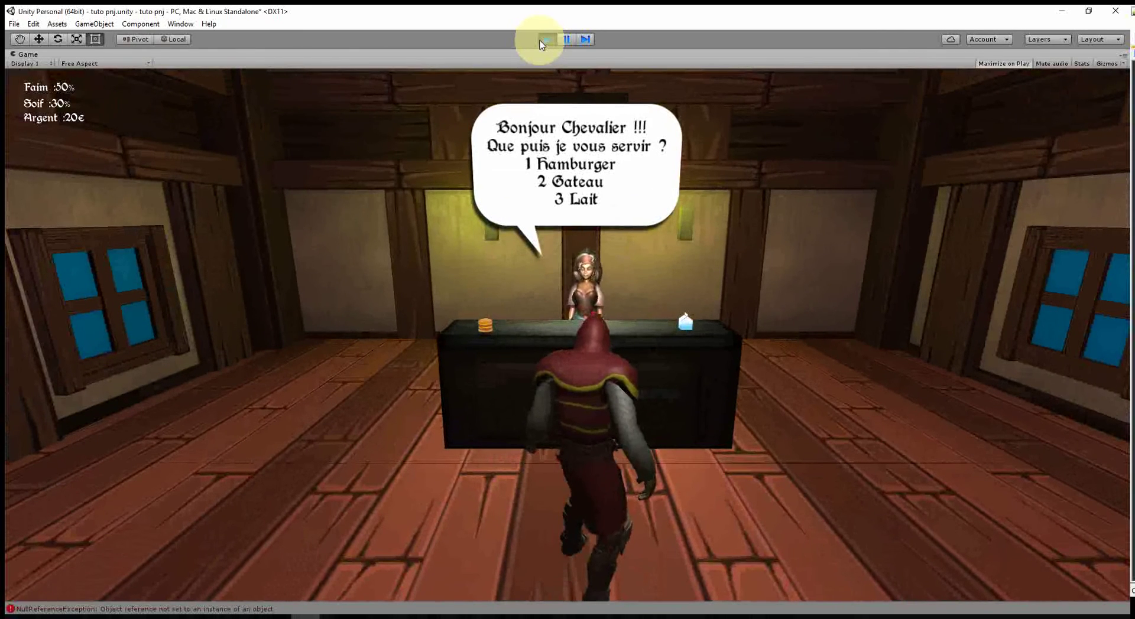
pyautogui.click(547, 39)
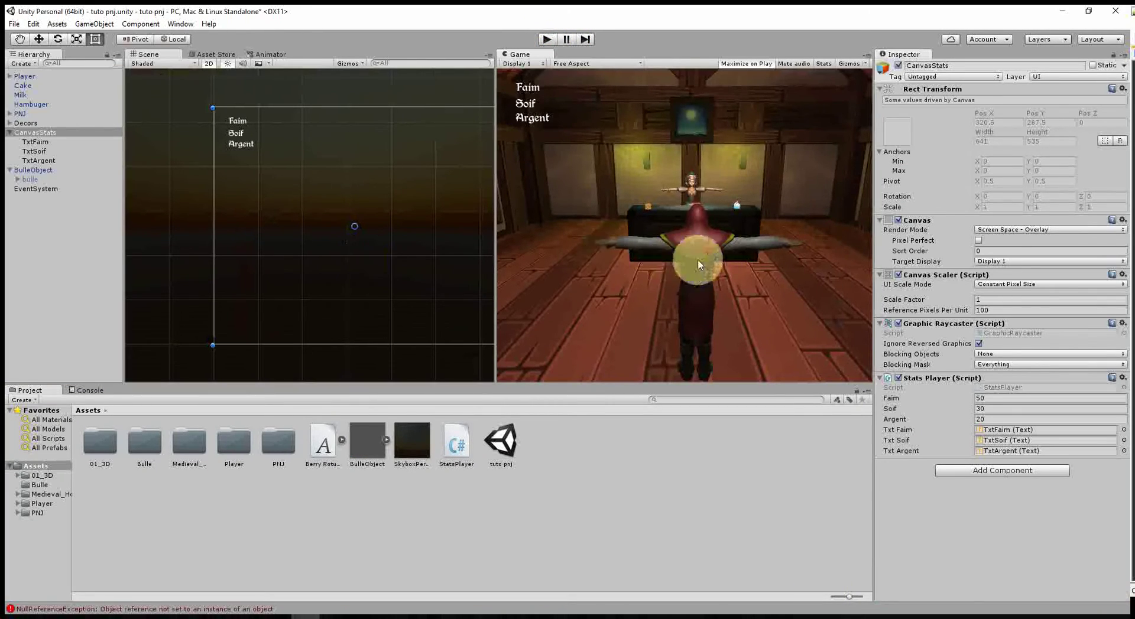
pyautogui.click(30, 179)
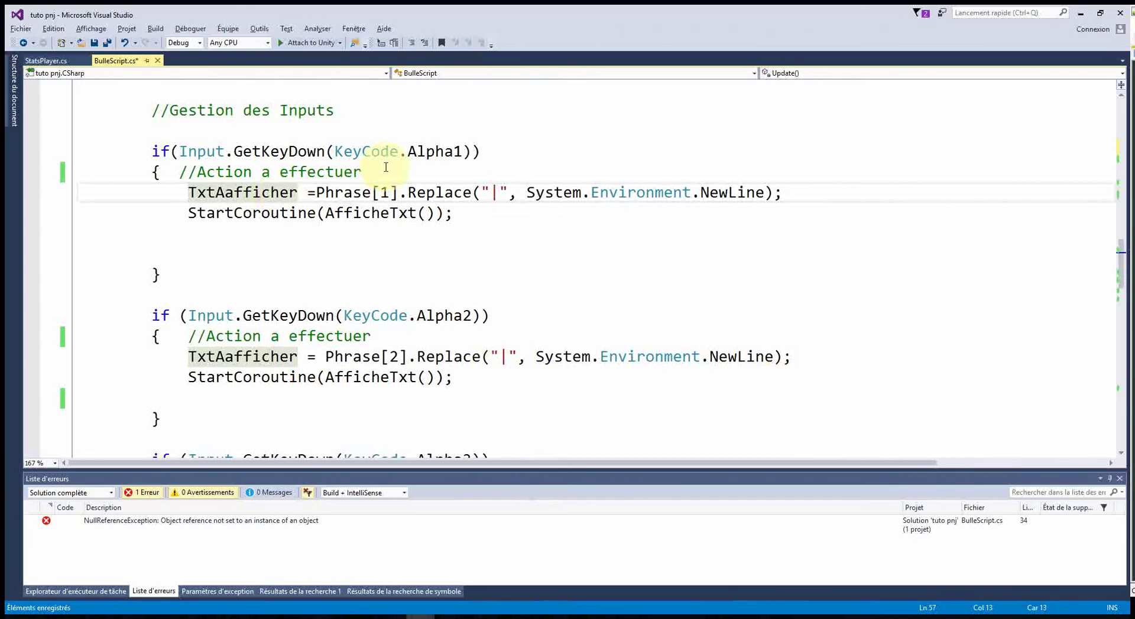
# Replace the Alpha1 placeholder comment with an if (stats.argent >= 10) condition and an empty block
pyautogui.click(562, 179)
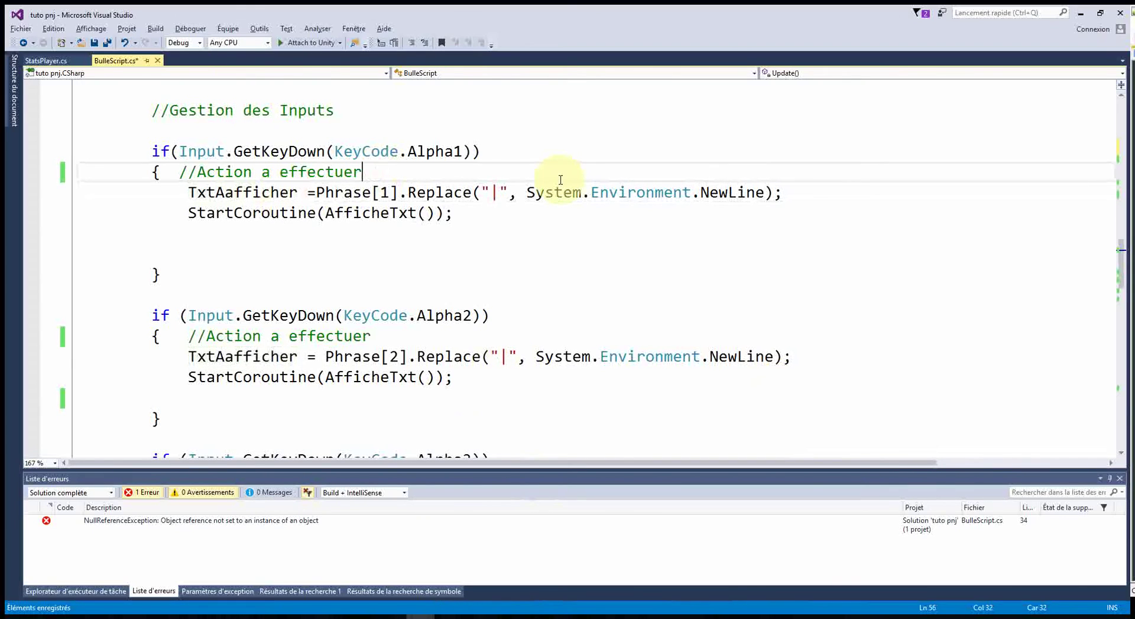
pyautogui.press('BackSpace')
pyautogui.press('BackSpace')
pyautogui.press('BackSpace')
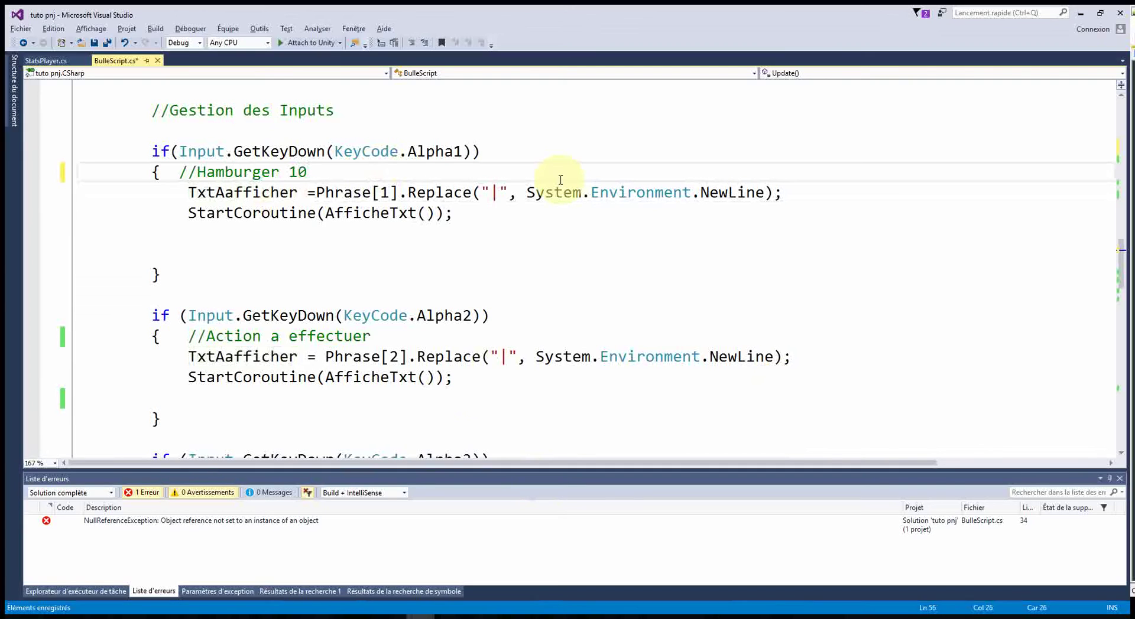
pyautogui.write('€')
pyautogui.press('Return')
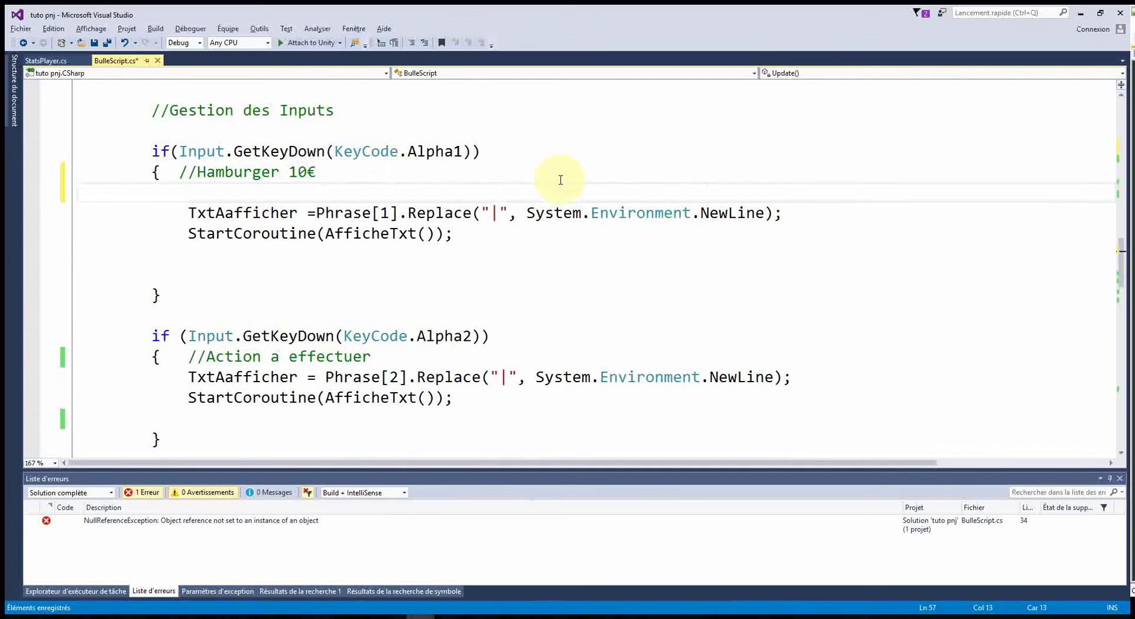
pyautogui.write('if(')
pyautogui.write('stat')
pyautogui.press('Tab')
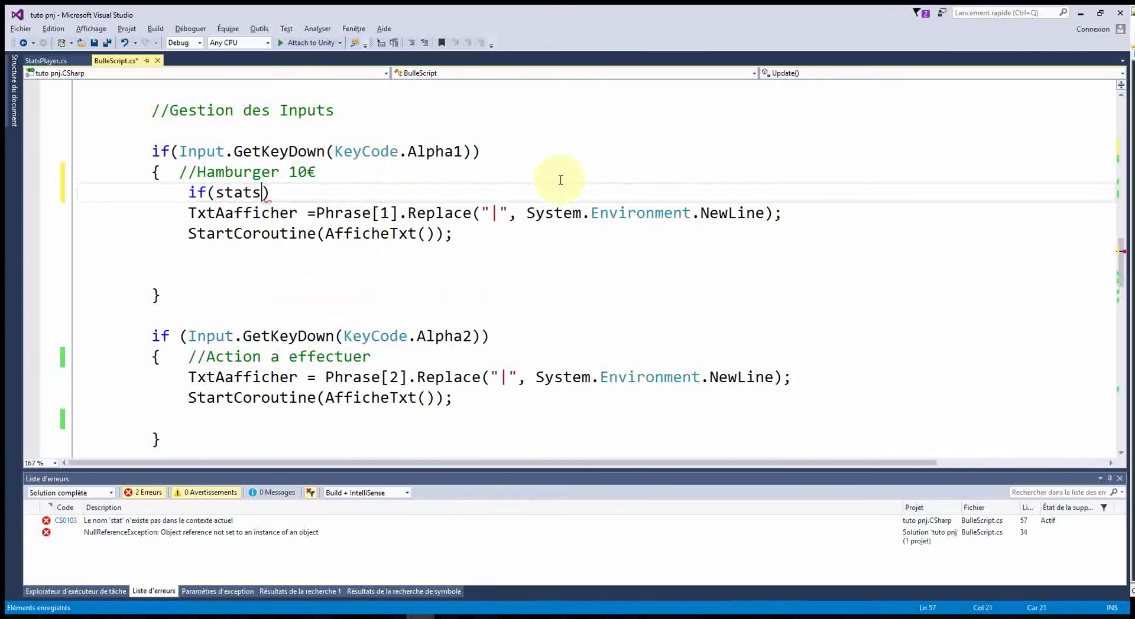
pyautogui.write('.ar')
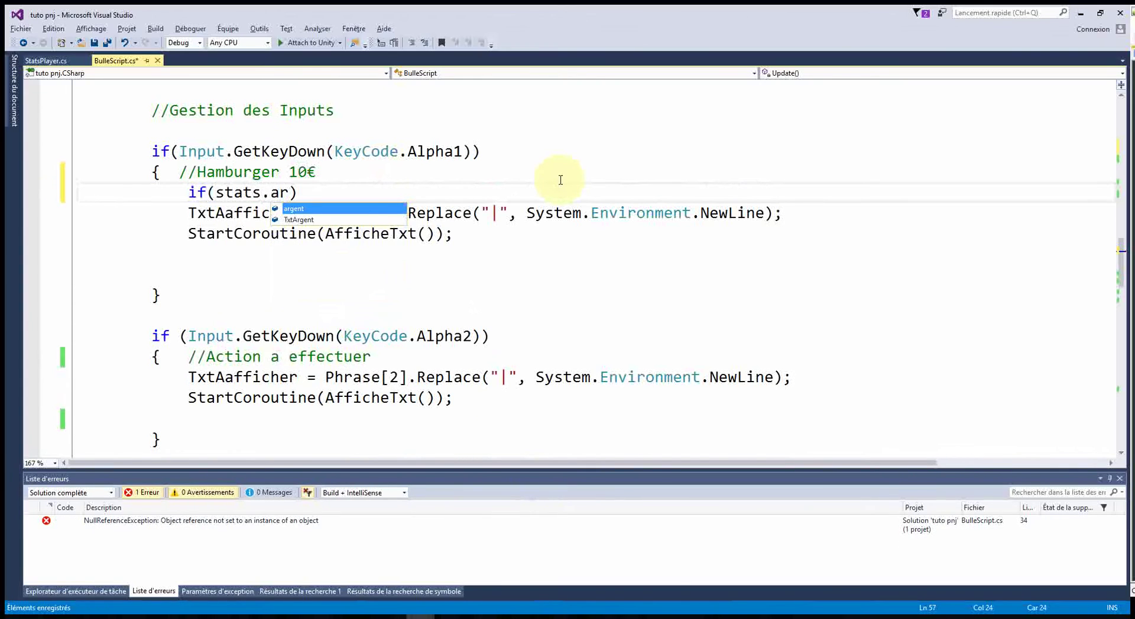
pyautogui.press('Tab')
pyautogui.press('BackSpace')
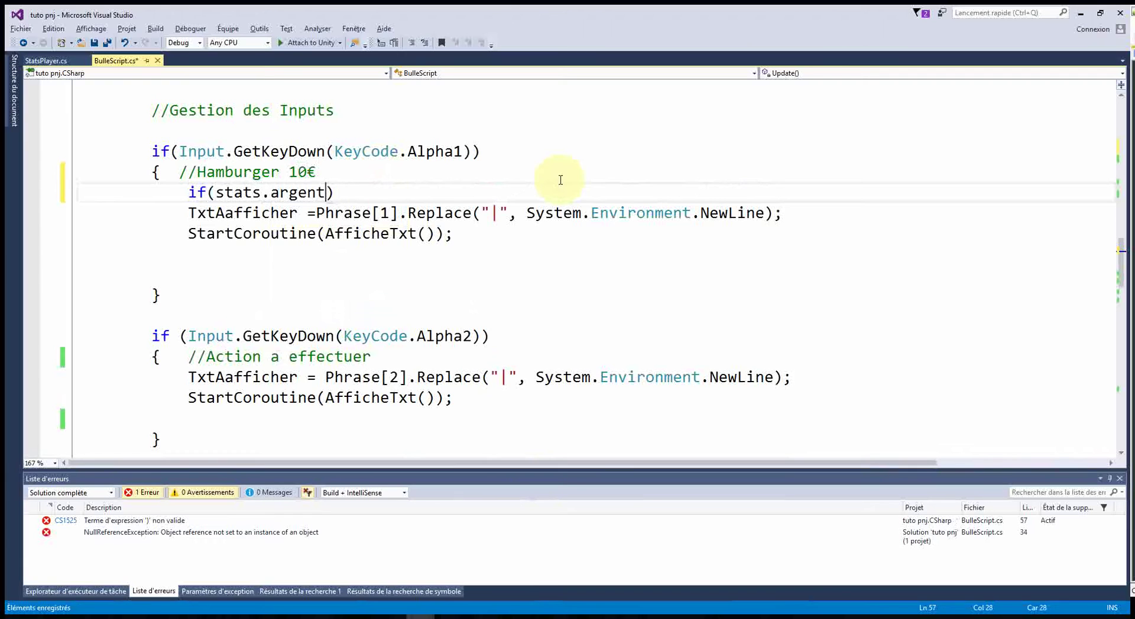
pyautogui.write('>=10')
pyautogui.press('End')
pyautogui.press('Return')
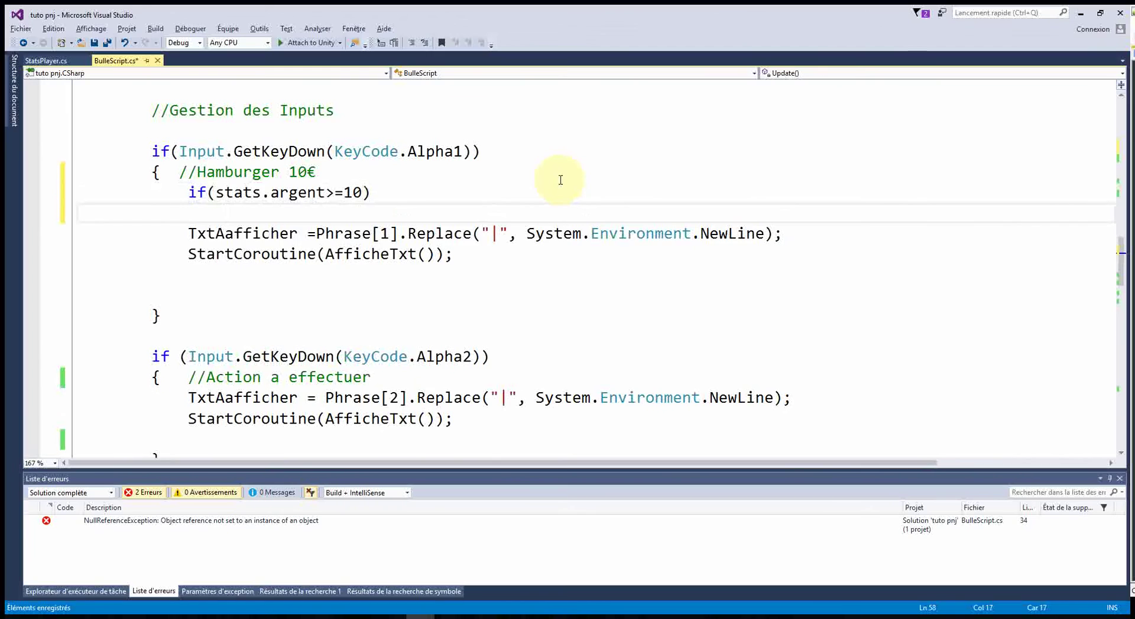
pyautogui.press('Return')
pyautogui.click(434, 198)
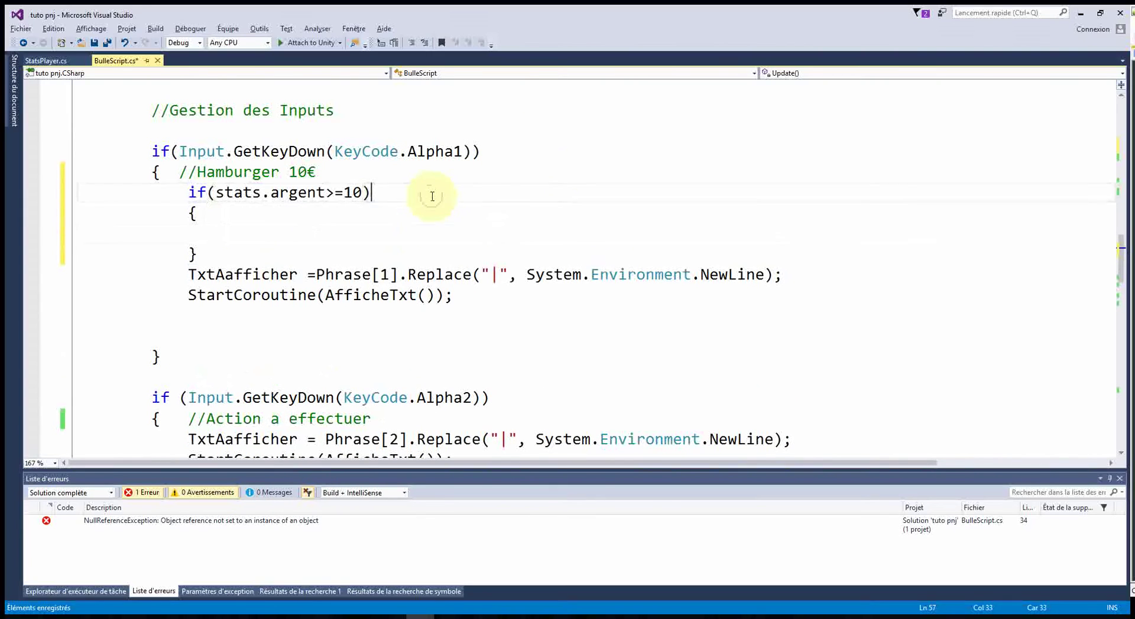
pyautogui.write("//Assez d'argent")
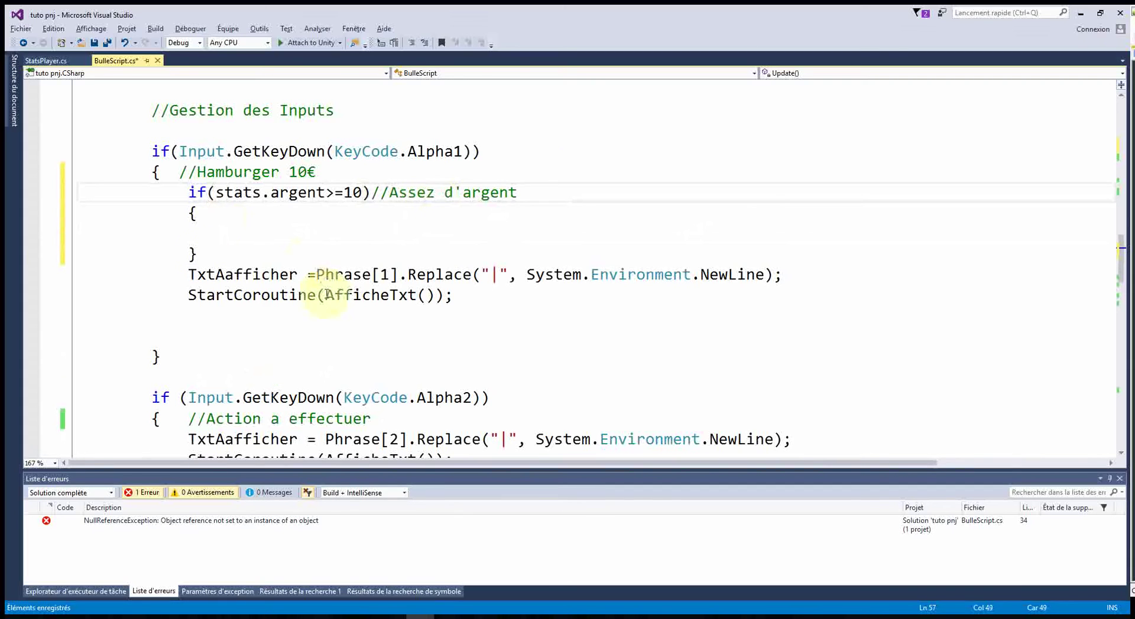
# Move the TxtAafficher and StartCoroutine dialogue lines inside the if block
pyautogui.click(332, 233)
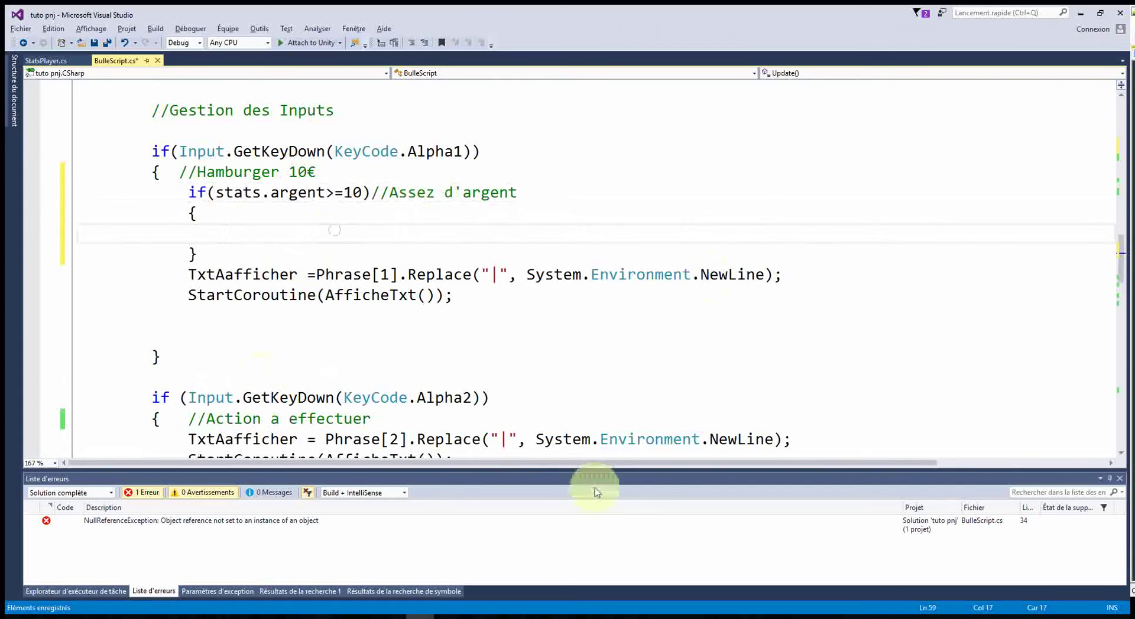
pyautogui.moveTo(188, 275); pyautogui.dragTo(455, 297)
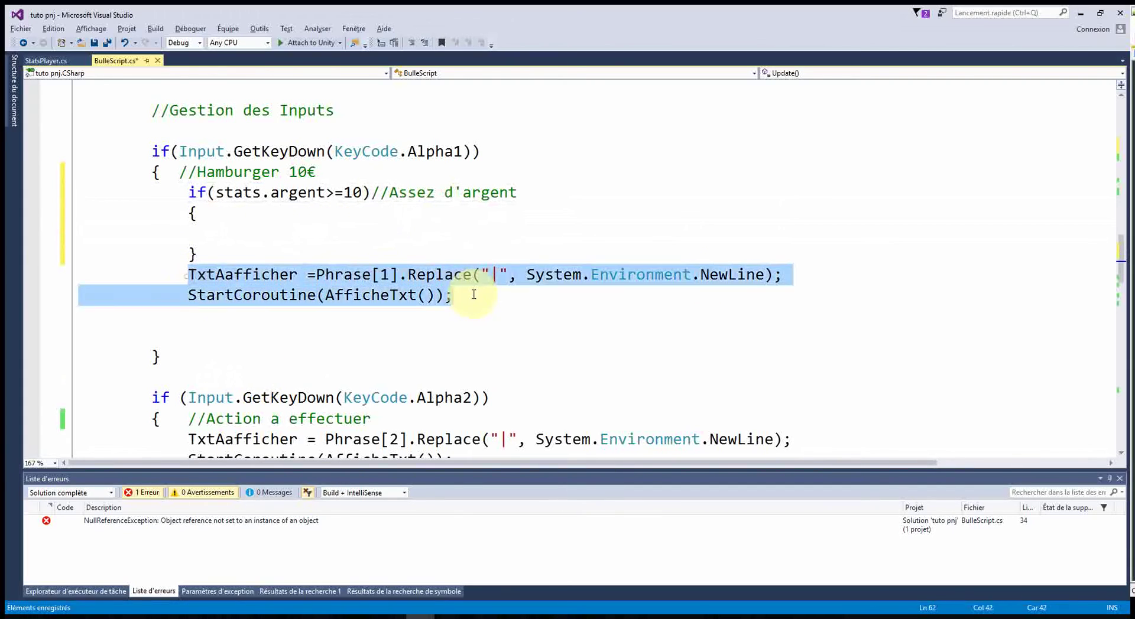
pyautogui.hotkey('ctrl', 'c')
pyautogui.click(236, 232)
pyautogui.hotkey('ctrl', 'v')
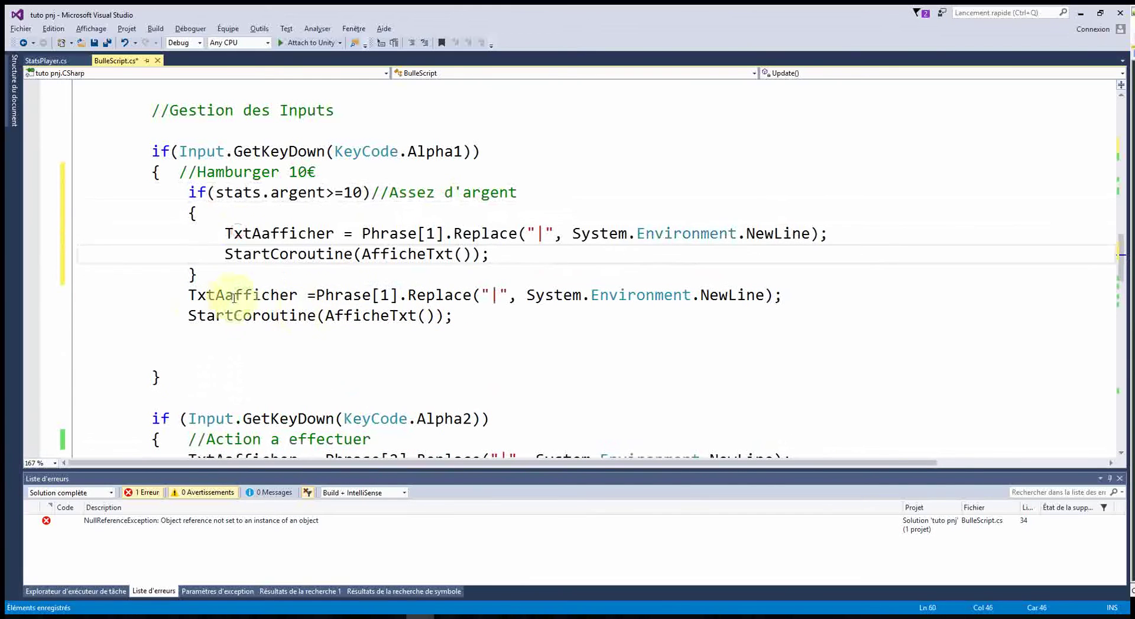
pyautogui.moveTo(189, 295); pyautogui.dragTo(463, 316)
pyautogui.press('Delete')
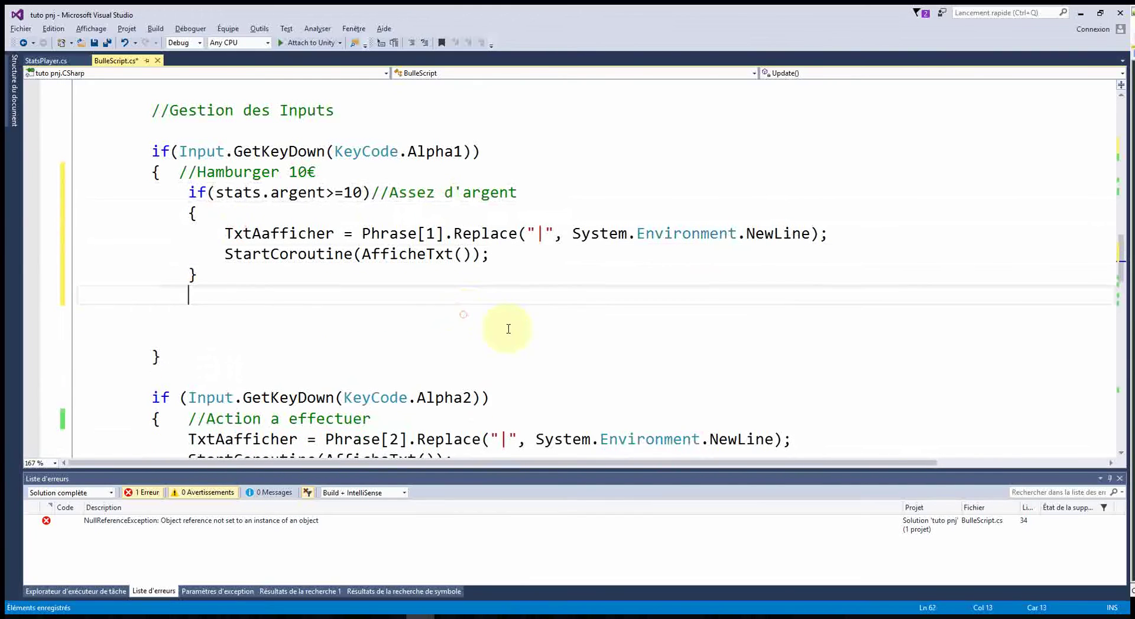
# At the top of the if block, deduct 10 from stats.argent and 10 from stats.faim
pyautogui.click(261, 219)
pyautogui.press('Return')
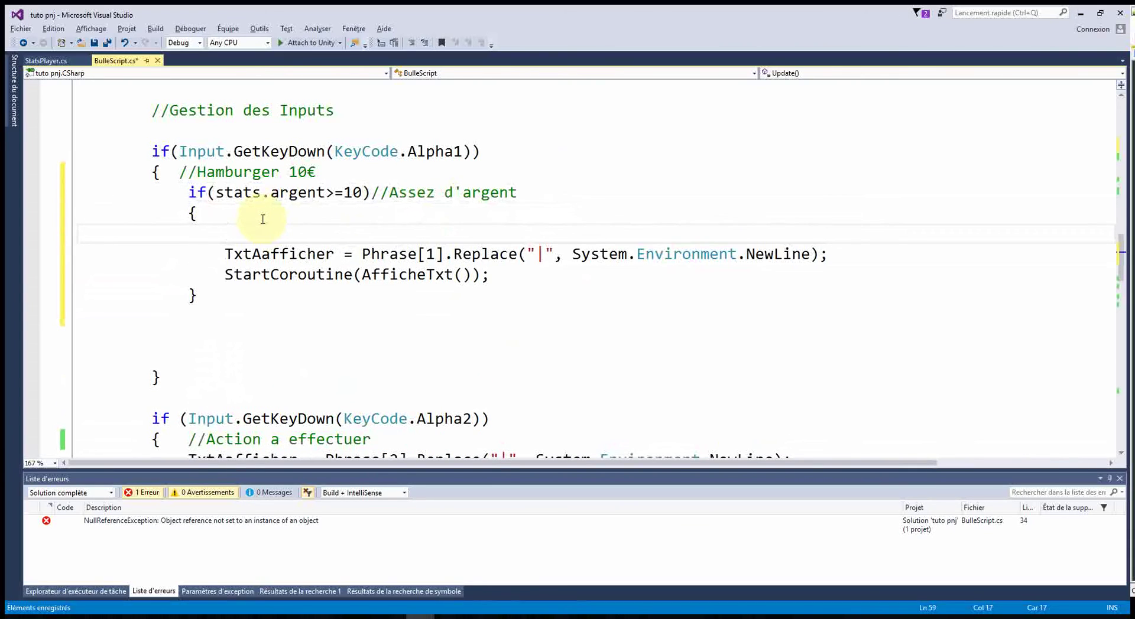
pyautogui.write('stat')
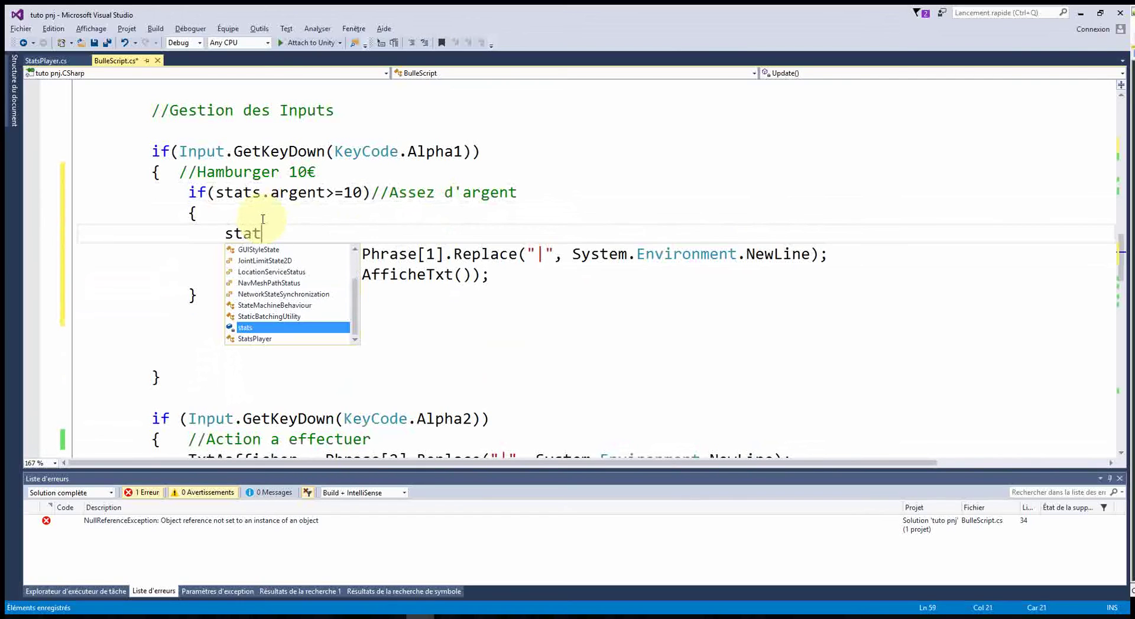
pyautogui.write('s.argent -= 10')
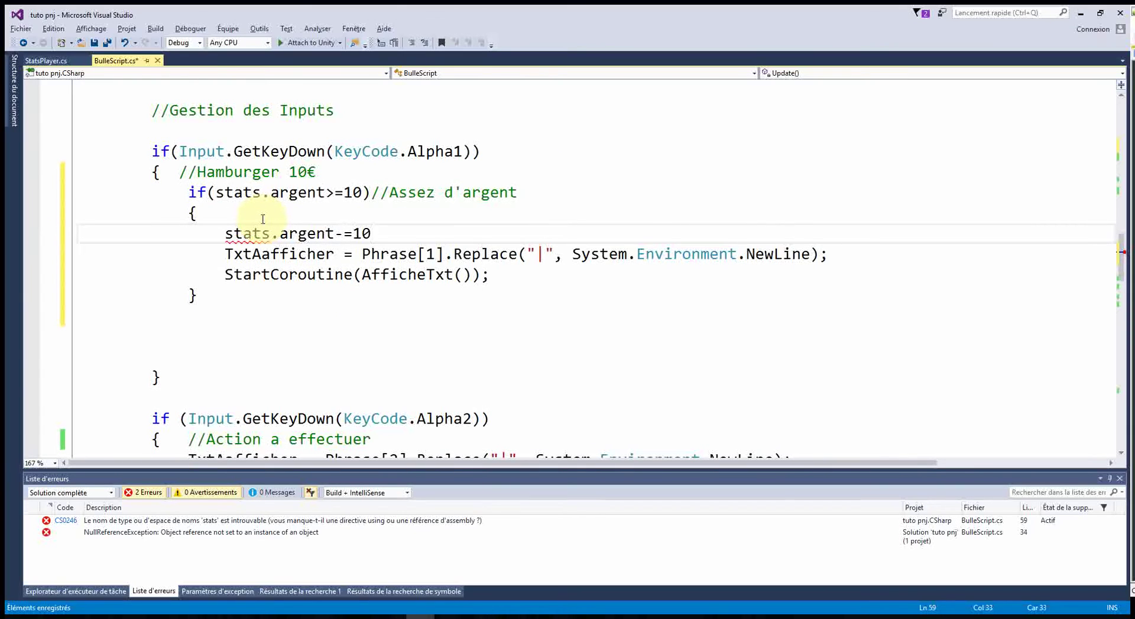
pyautogui.write(';')
pyautogui.press('Return')
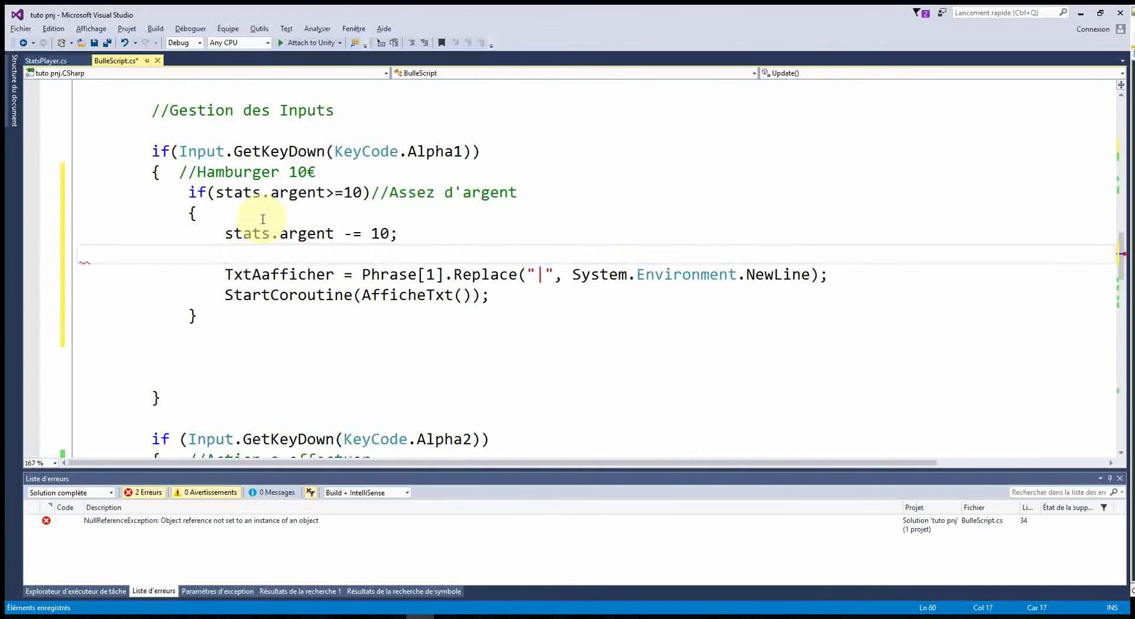
pyautogui.write('stats')
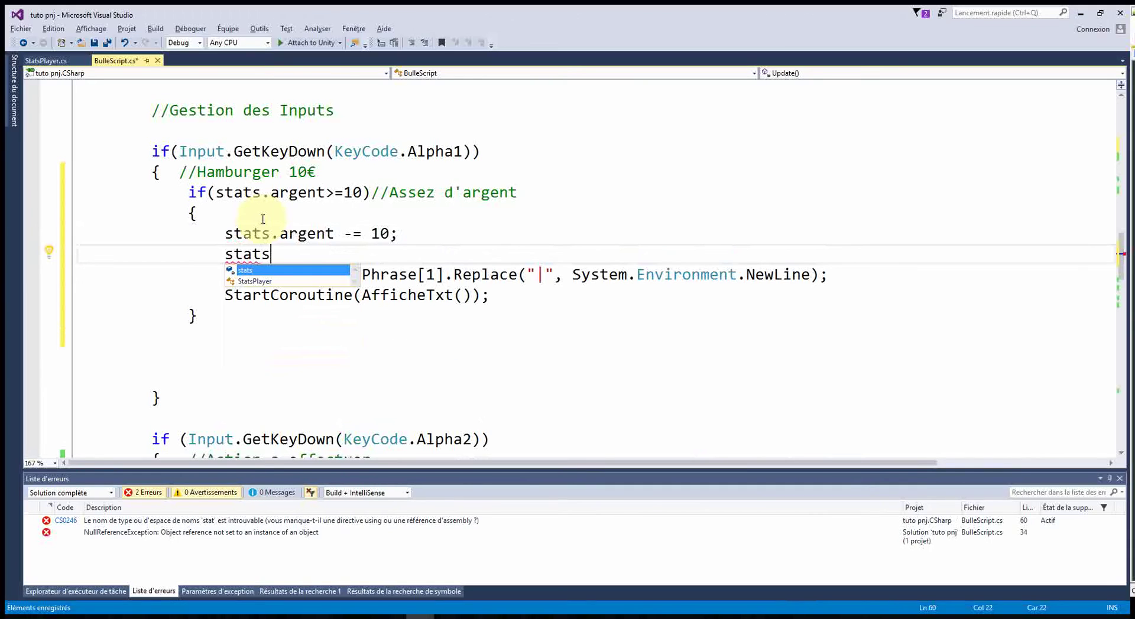
pyautogui.write('.faim -=10')
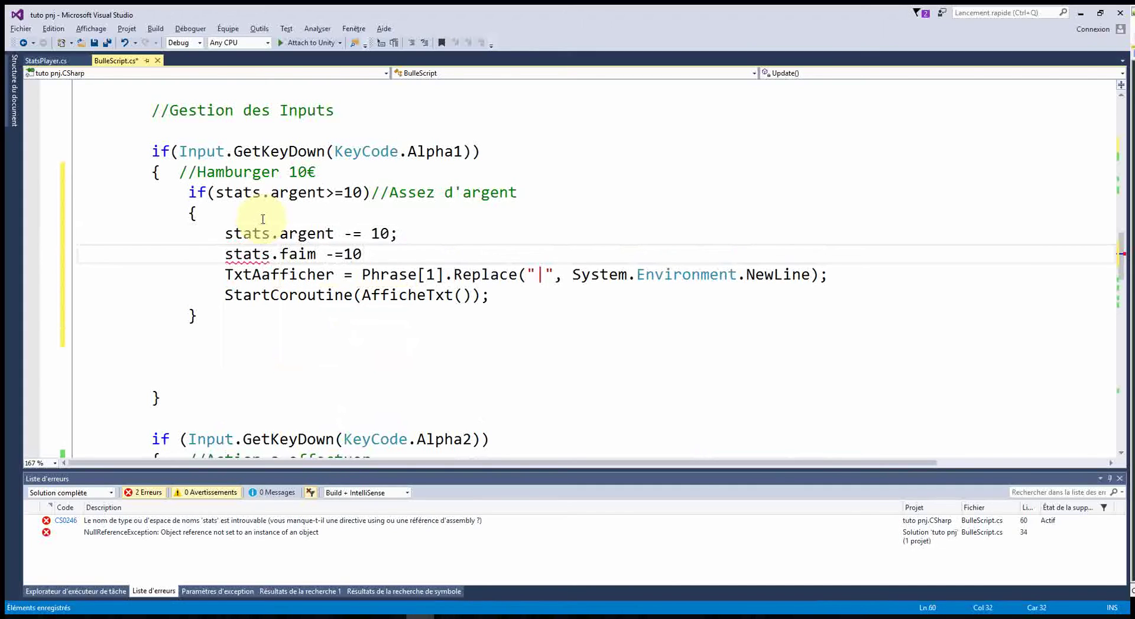
pyautogui.write(';')
# Add stats.UpdateStats(); after the hunger deduction, then highlight the argent and faim fields
pyautogui.click(542, 331)
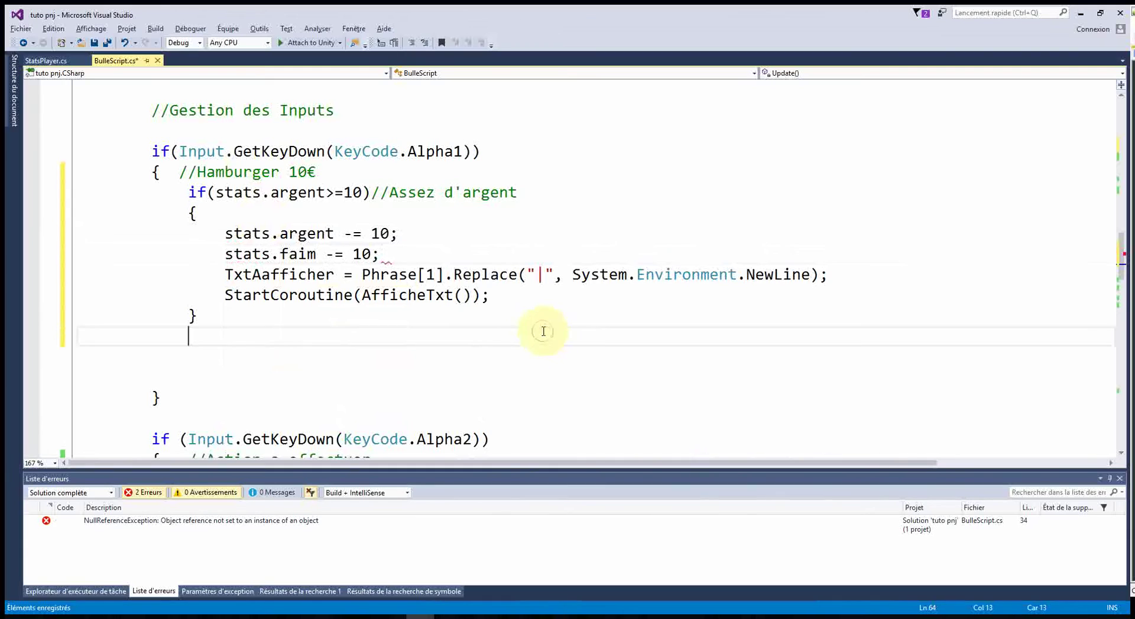
pyautogui.click(394, 255)
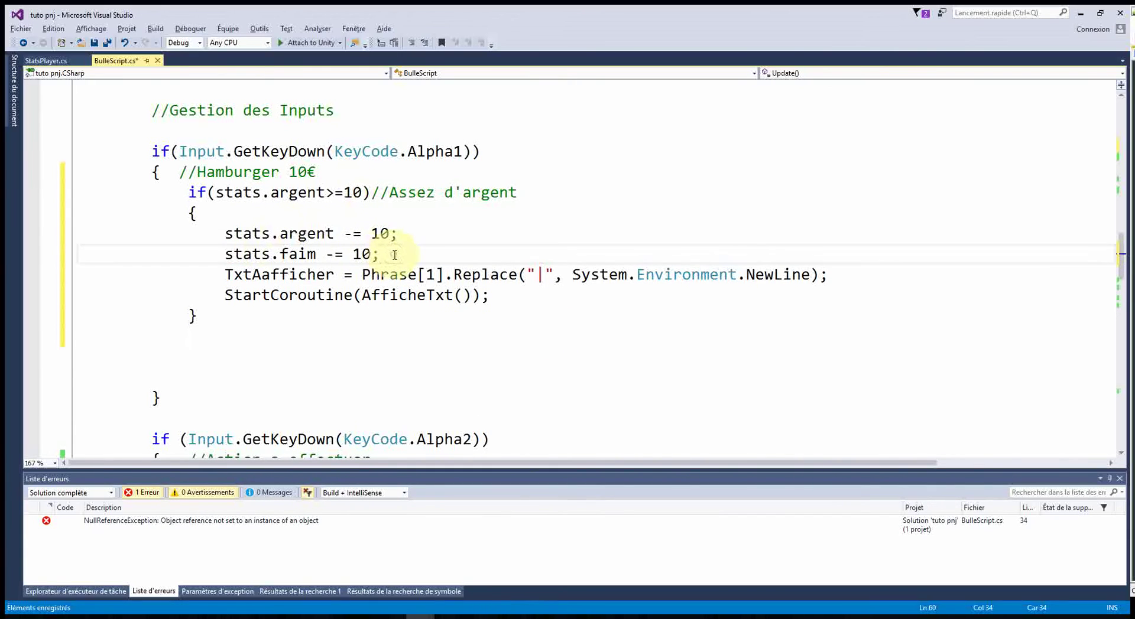
pyautogui.press('Return')
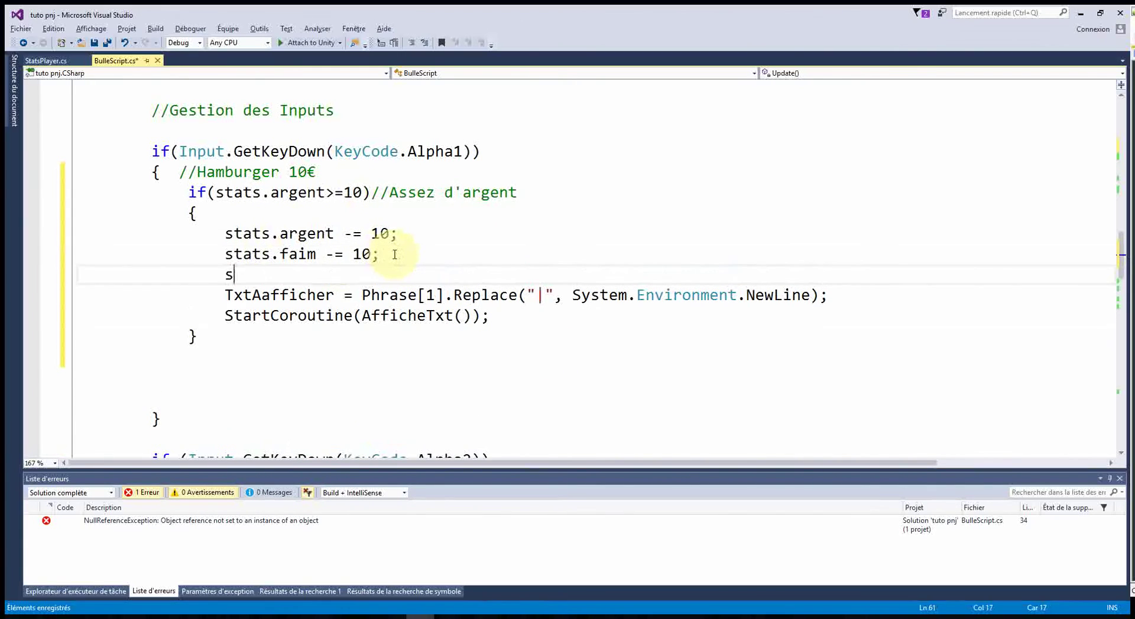
pyautogui.write('tats.up')
pyautogui.press('Tab')
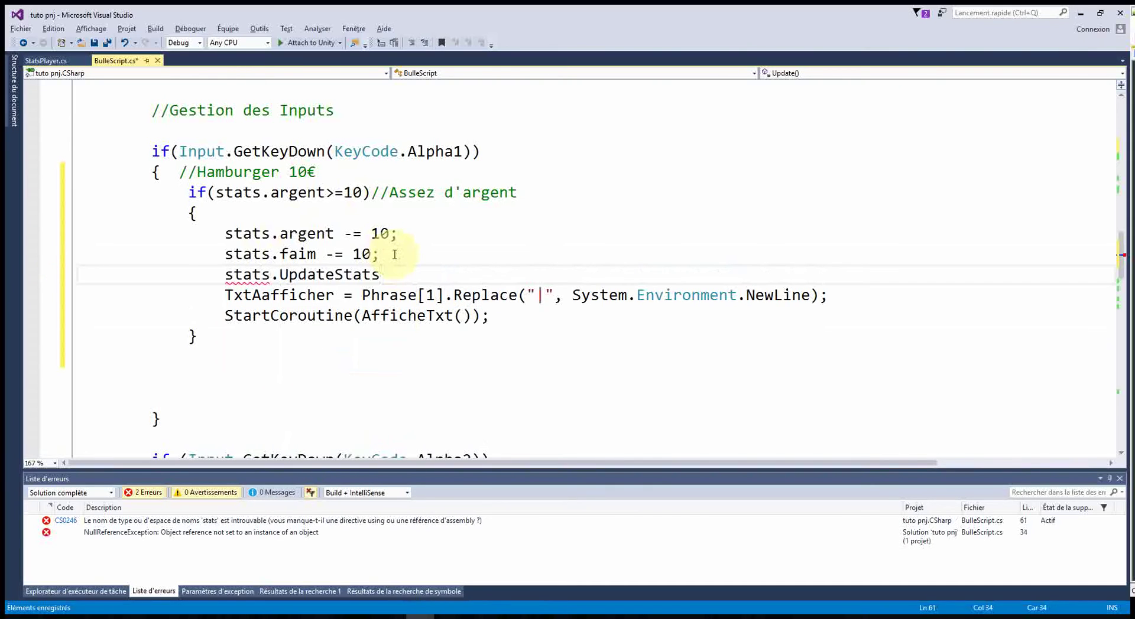
pyautogui.write('()')
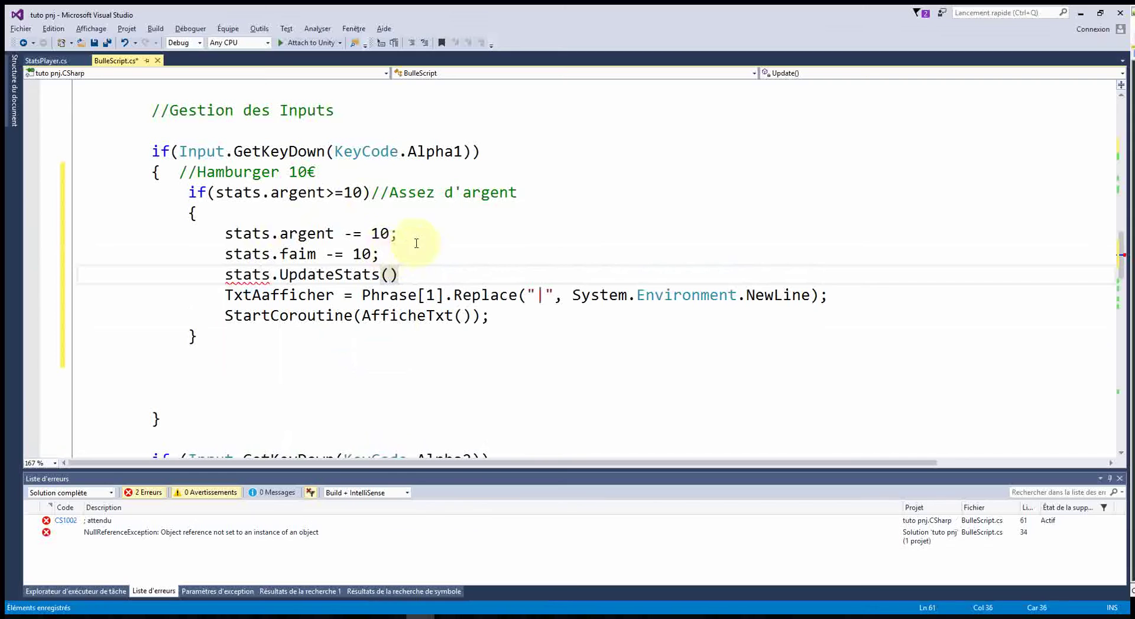
pyautogui.write(';')
pyautogui.click(430, 365)
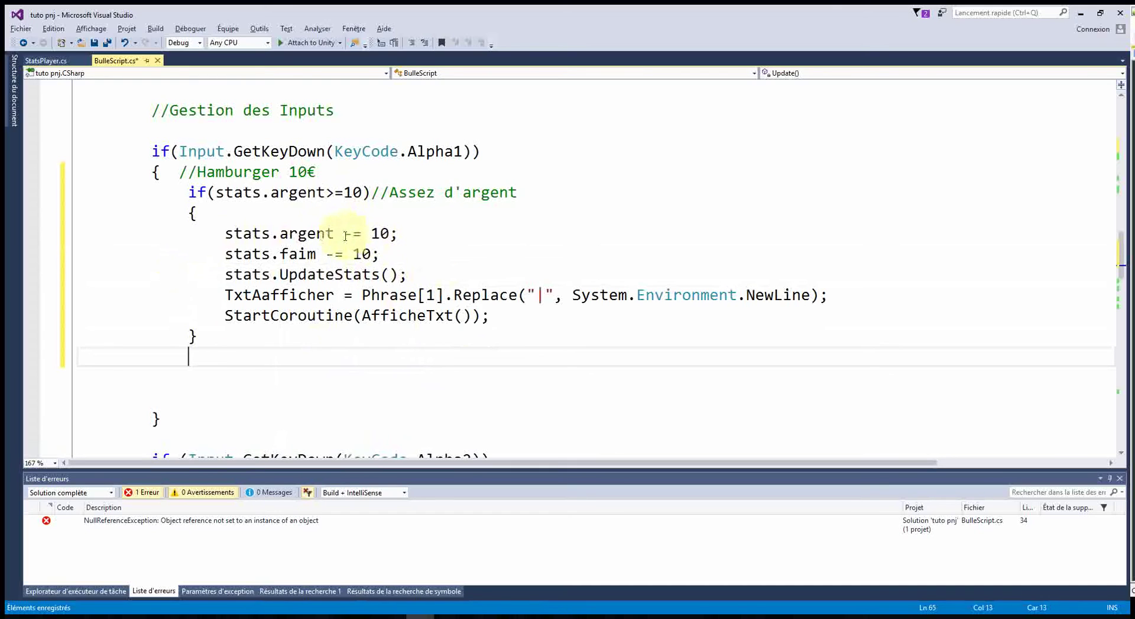
pyautogui.doubleClick(299, 235)
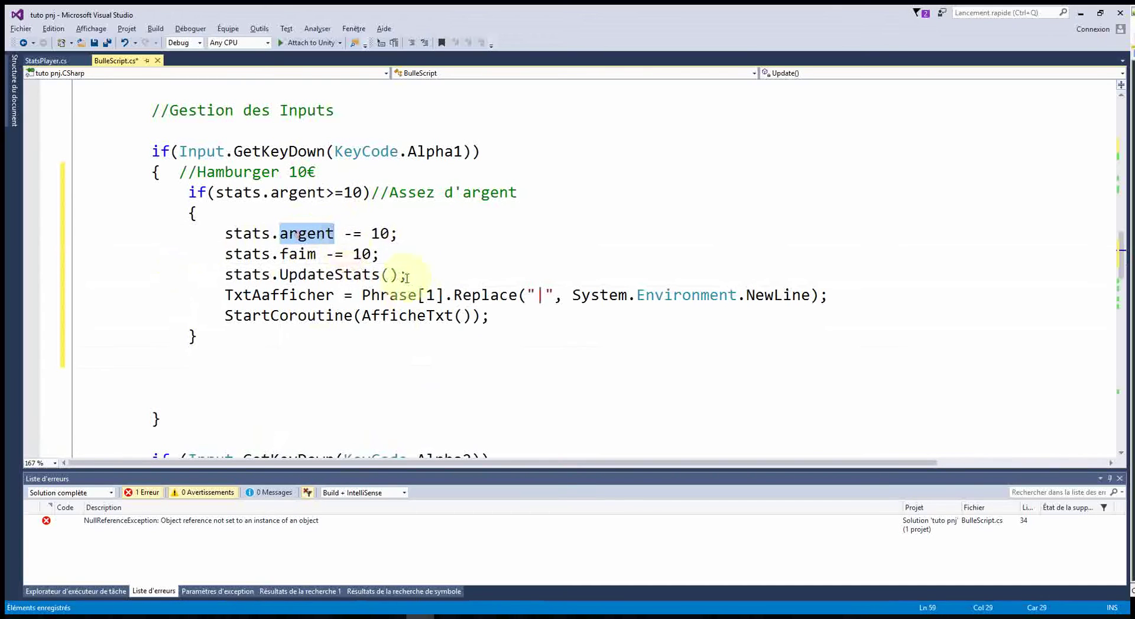
pyautogui.doubleClick(305, 253)
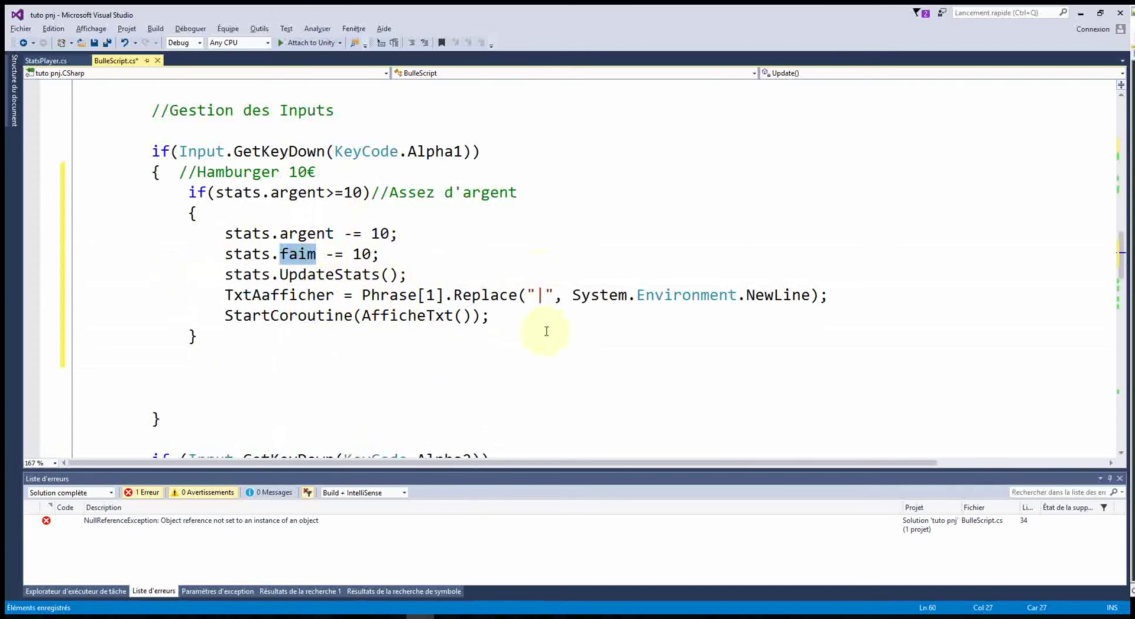
pyautogui.click(268, 342)
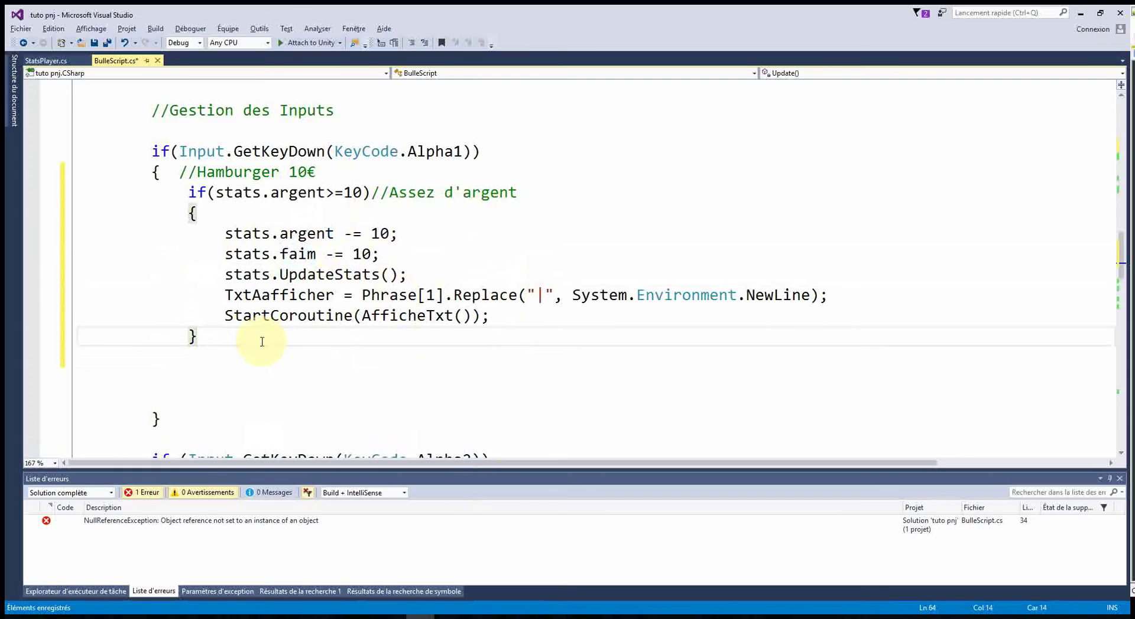
# Add an else block that shows Phrase[4] using copies of the TxtAafficher and StartCoroutine lines
pyautogui.write('else')
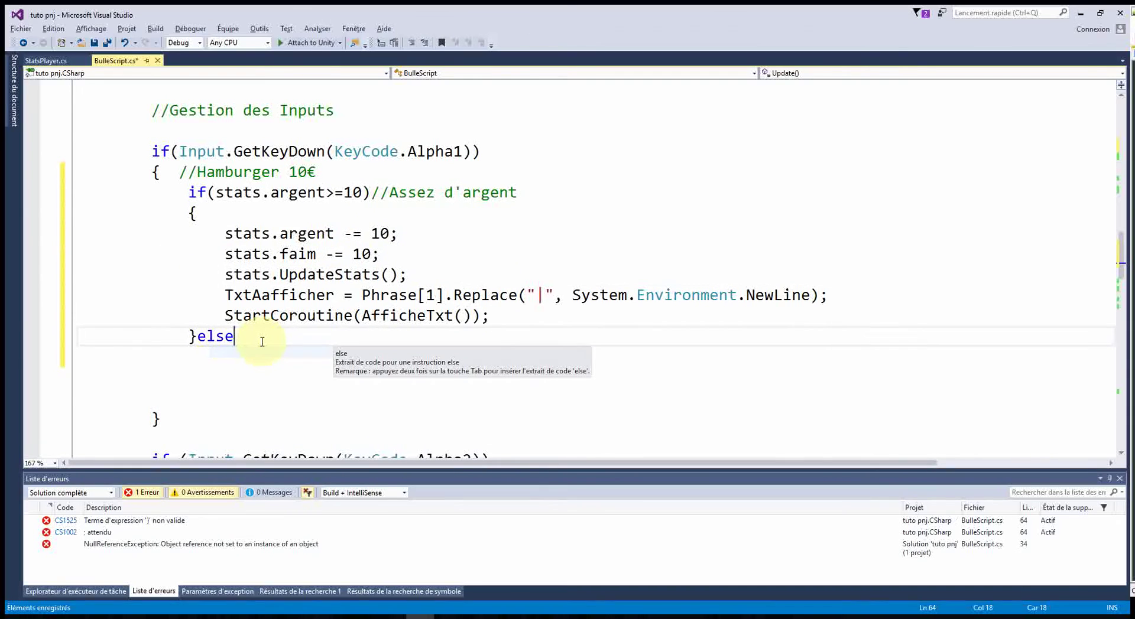
pyautogui.press('Tab')
pyautogui.press('Tab')
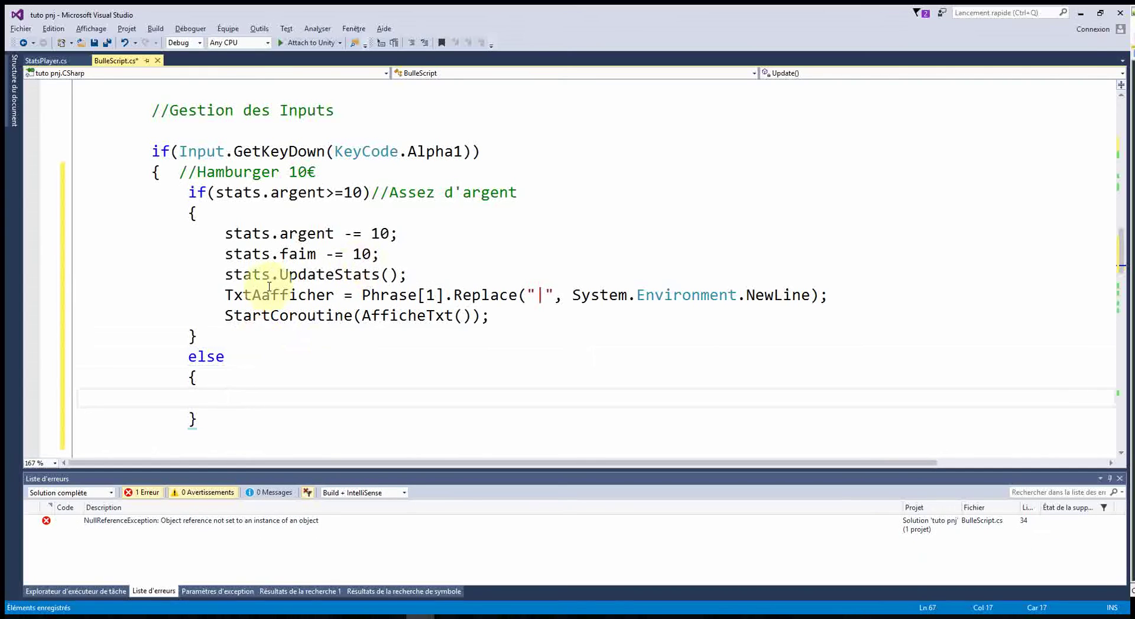
pyautogui.click(219, 295)
pyautogui.moveTo(219, 295); pyautogui.dragTo(504, 312)
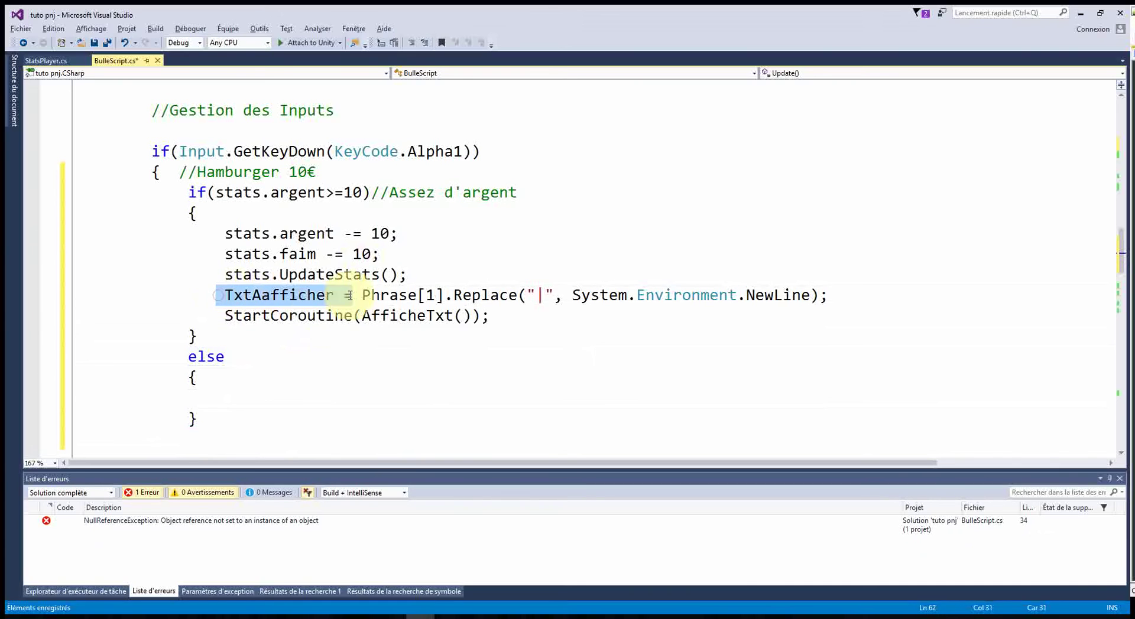
pyautogui.hotkey('ctrl', 'c')
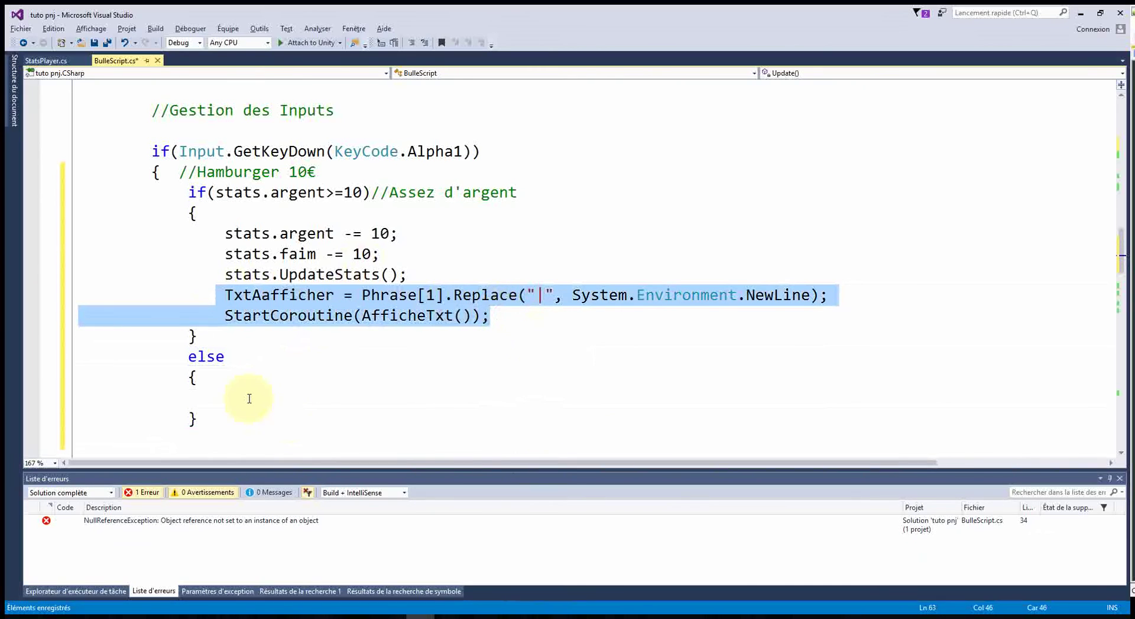
pyautogui.click(248, 397)
pyautogui.hotkey('ctrl', 'v')
pyautogui.doubleClick(431, 397)
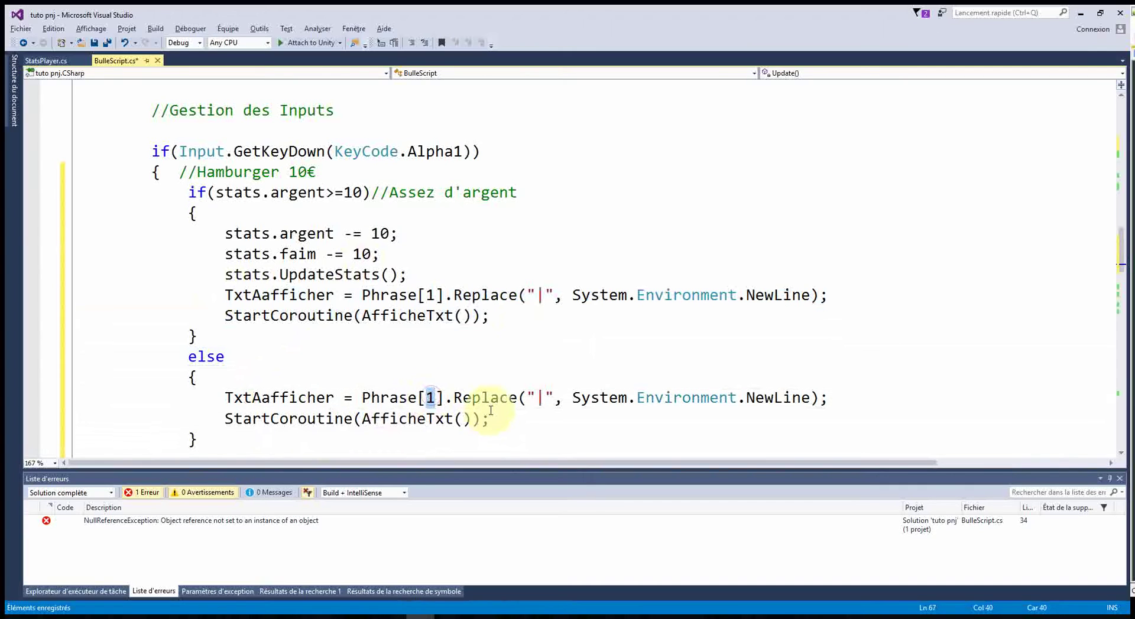
pyautogui.write('4')
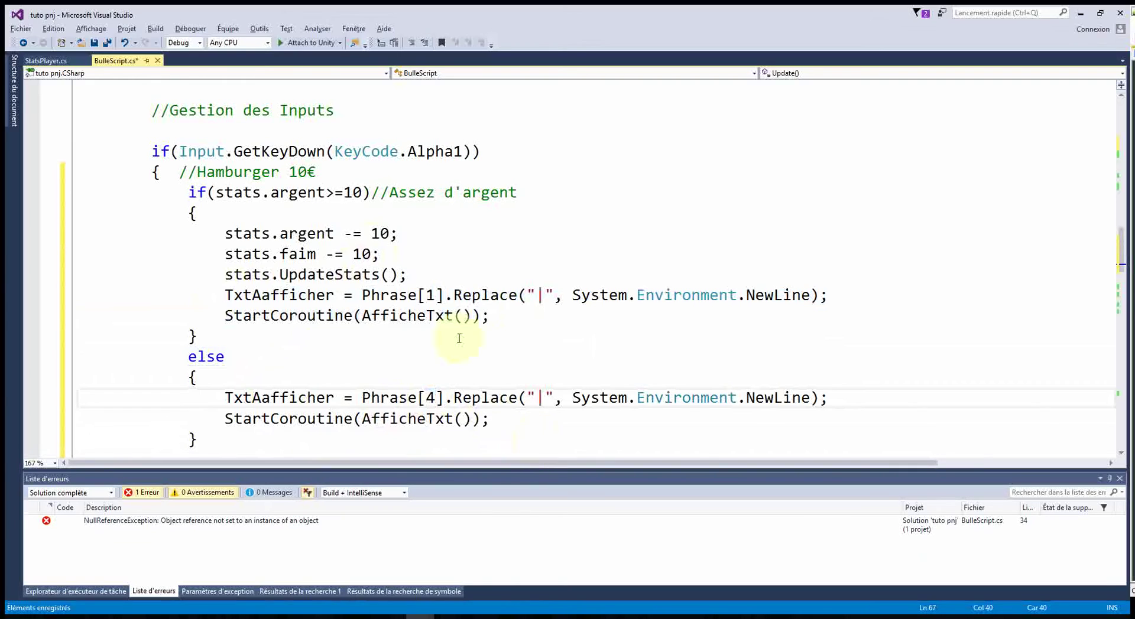
pyautogui.click(538, 397)
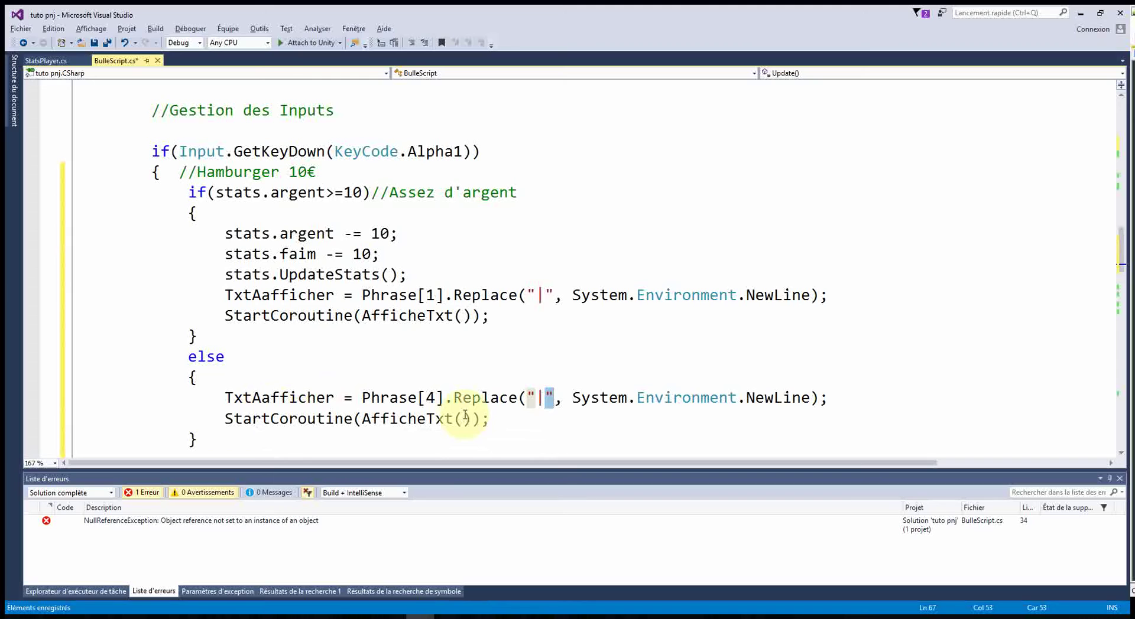
# Delete the leftover blank lines below the else block and save BulleScript.cs
pyautogui.scroll(-2, 472, 403)
pyautogui.click(253, 315)
pyautogui.press('Delete')
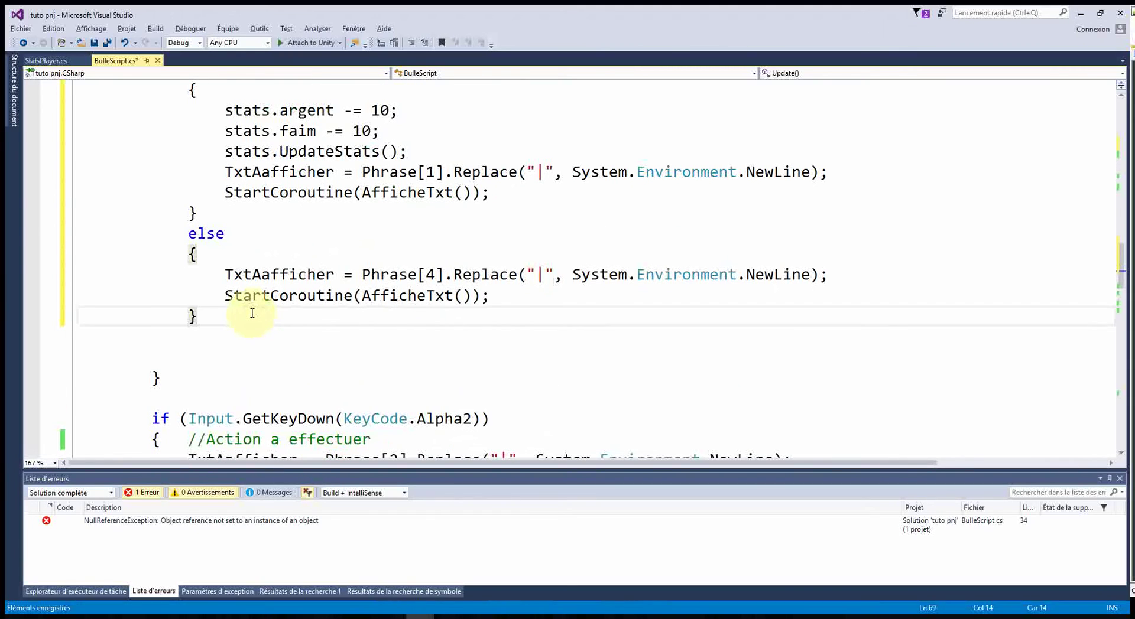
pyautogui.moveTo(246, 322); pyautogui.dragTo(249, 333)
pyautogui.press('Delete')
pyautogui.press('Delete')
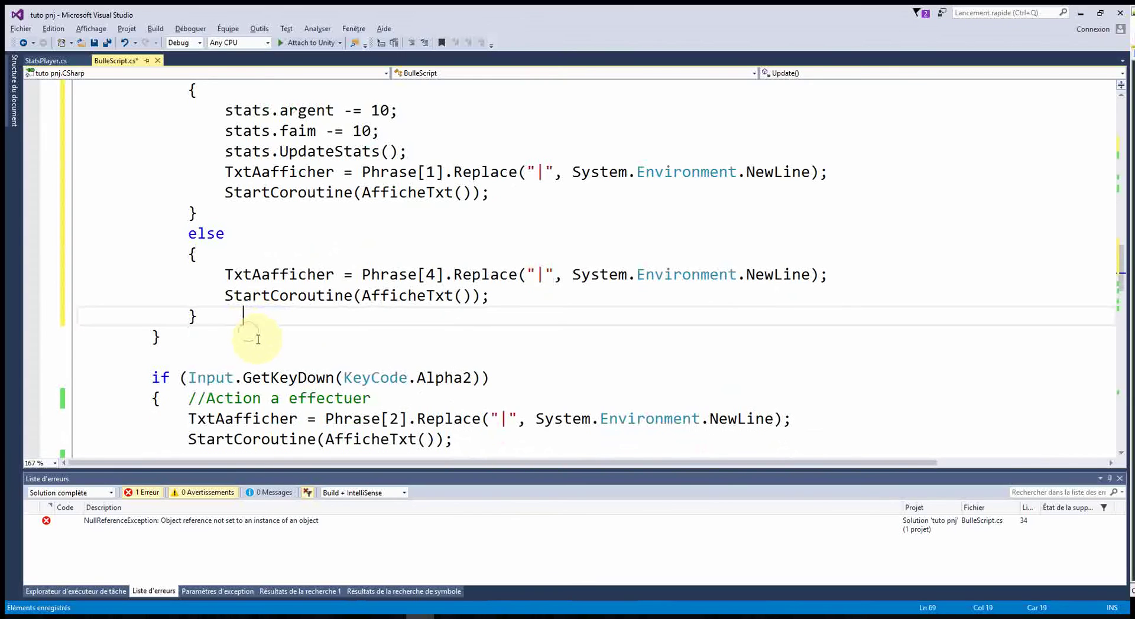
pyautogui.click(92, 43)
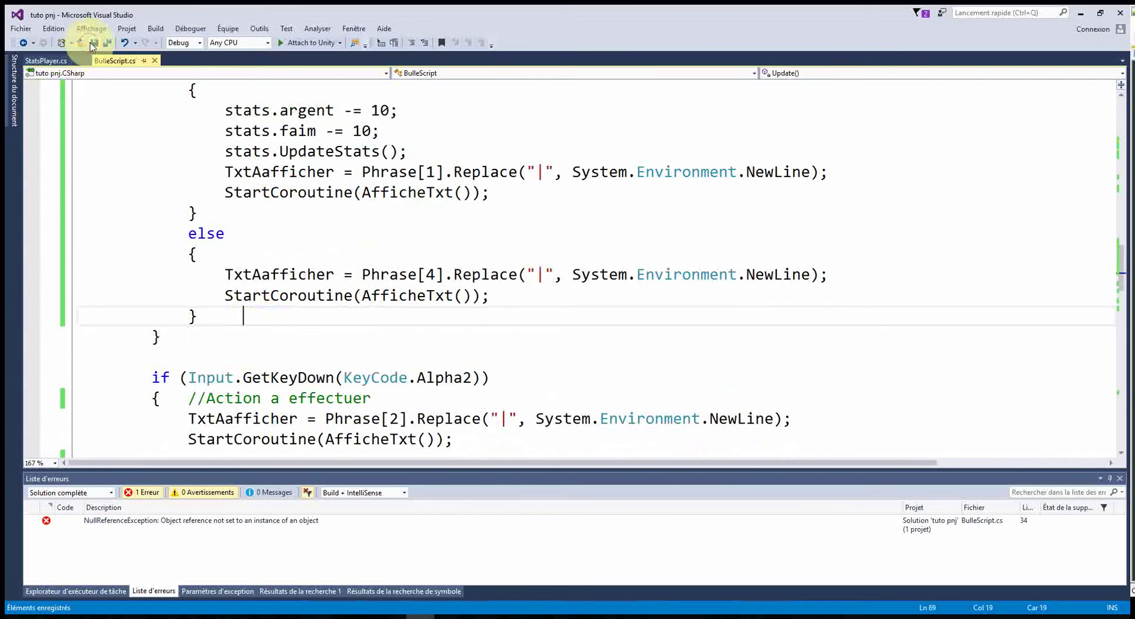
# Minimize Visual Studio, then run and stop the scene to view the 1 Hamburger, 2 Gateau, 3 Lait menu
pyautogui.click(1079, 12)
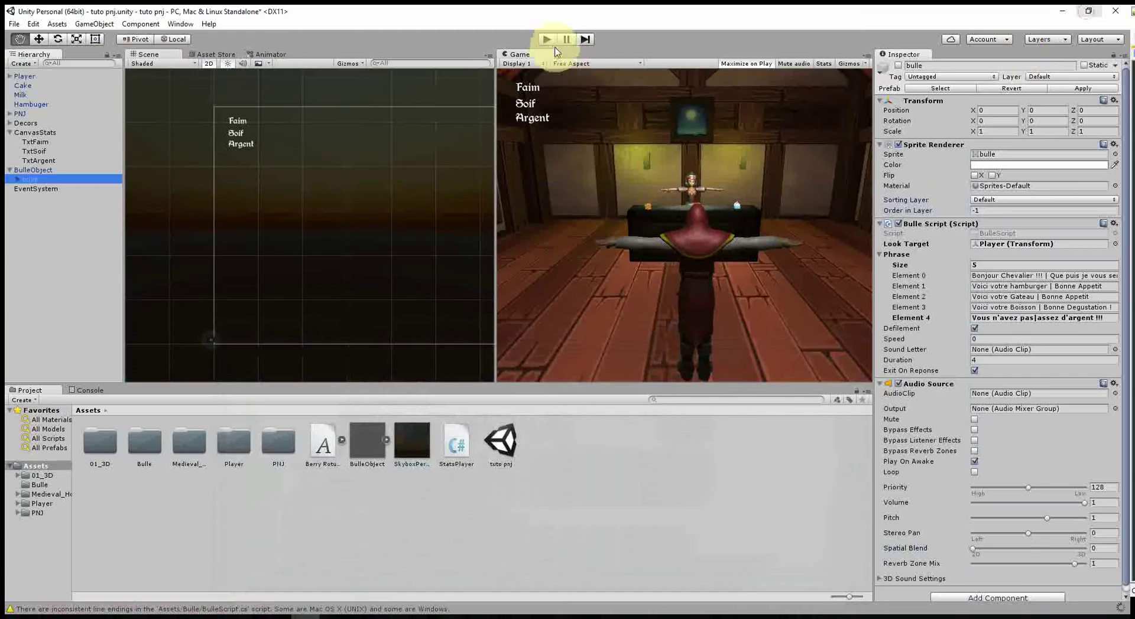
pyautogui.click(548, 40)
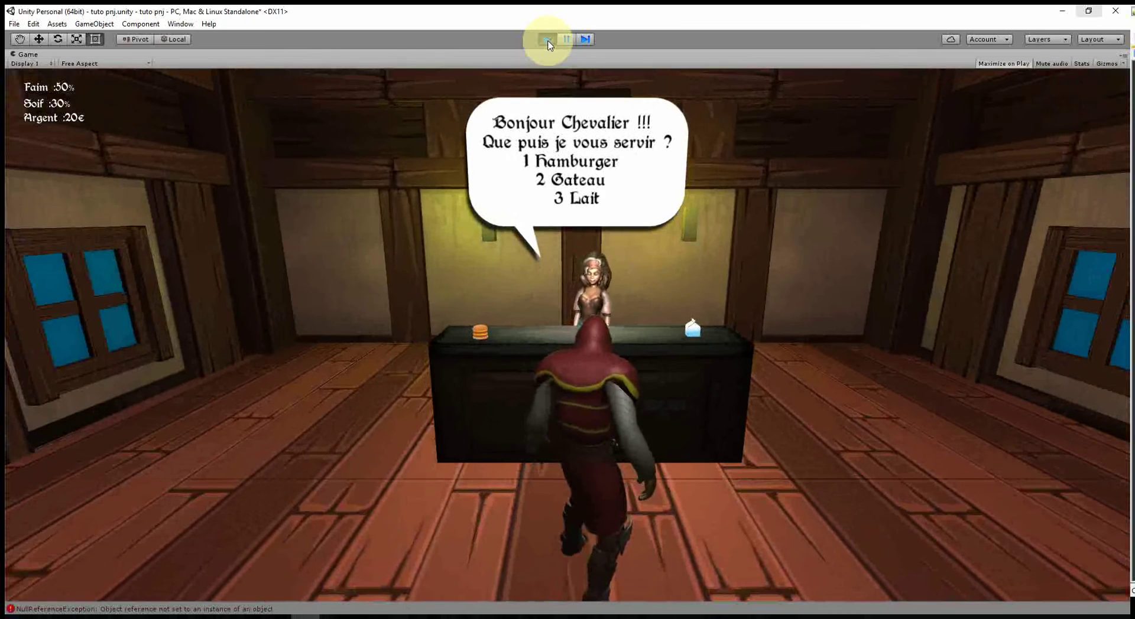
pyautogui.click(547, 40)
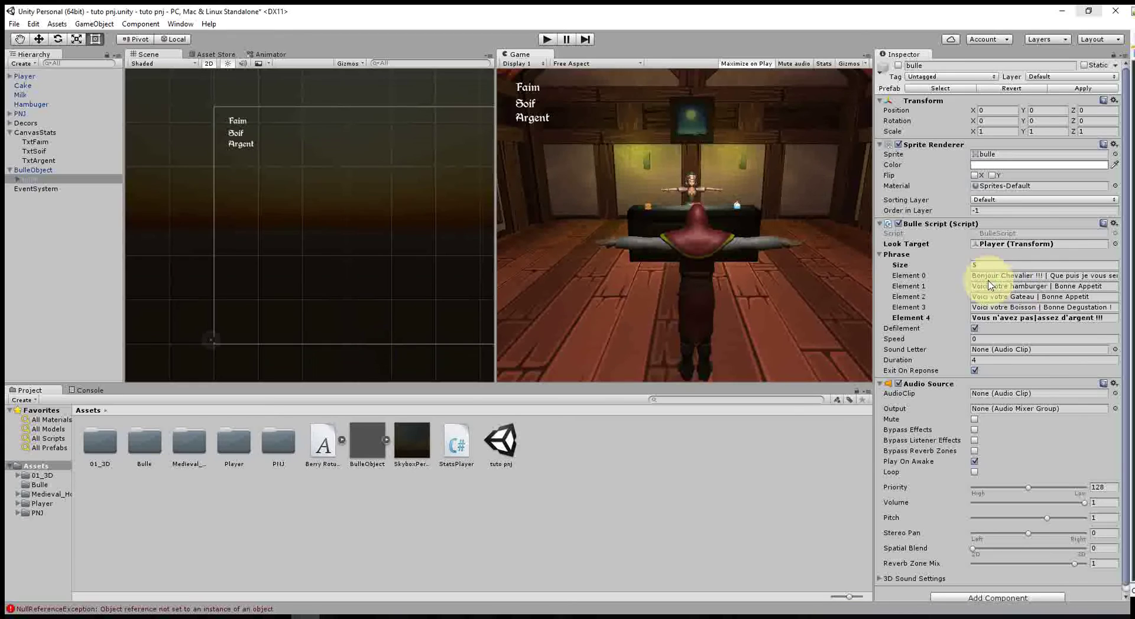
# Put 10€, 15€ and 5€ after Hamburger, Gateau and Lait in the Phrase Element 0 text
pyautogui.moveTo(870, 305); pyautogui.dragTo(246, 328)
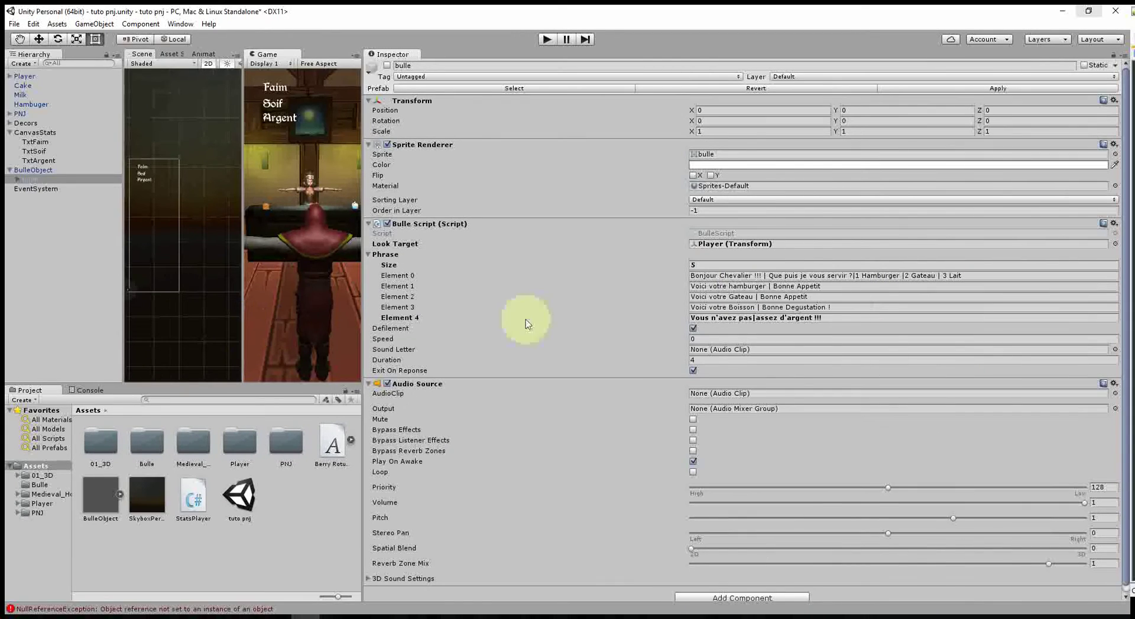
pyautogui.click(894, 276)
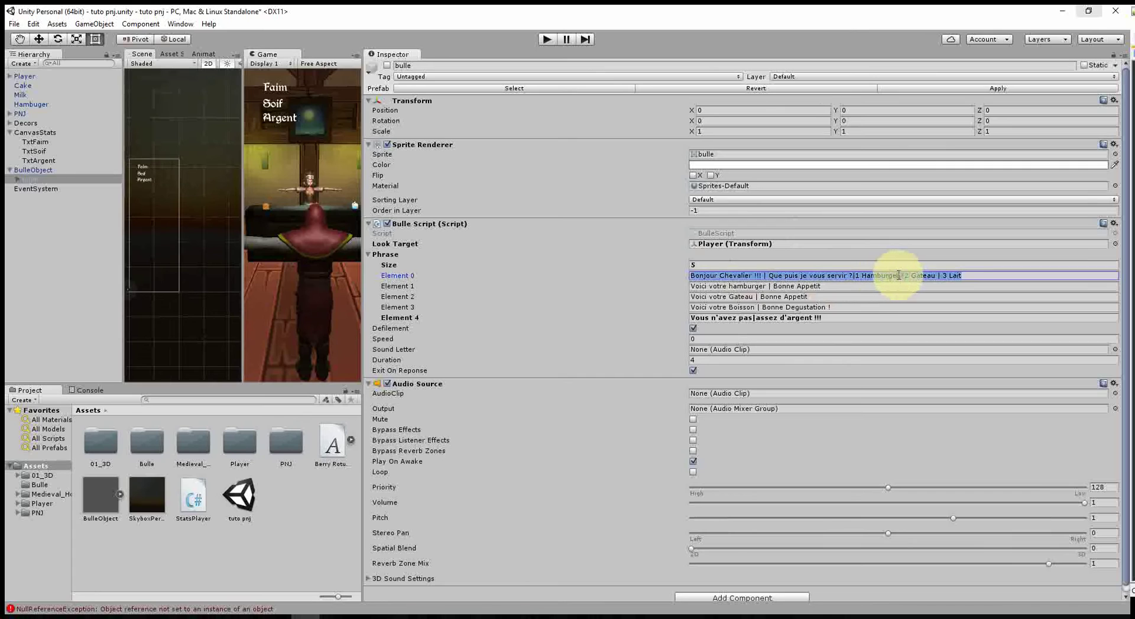
pyautogui.click(902, 276)
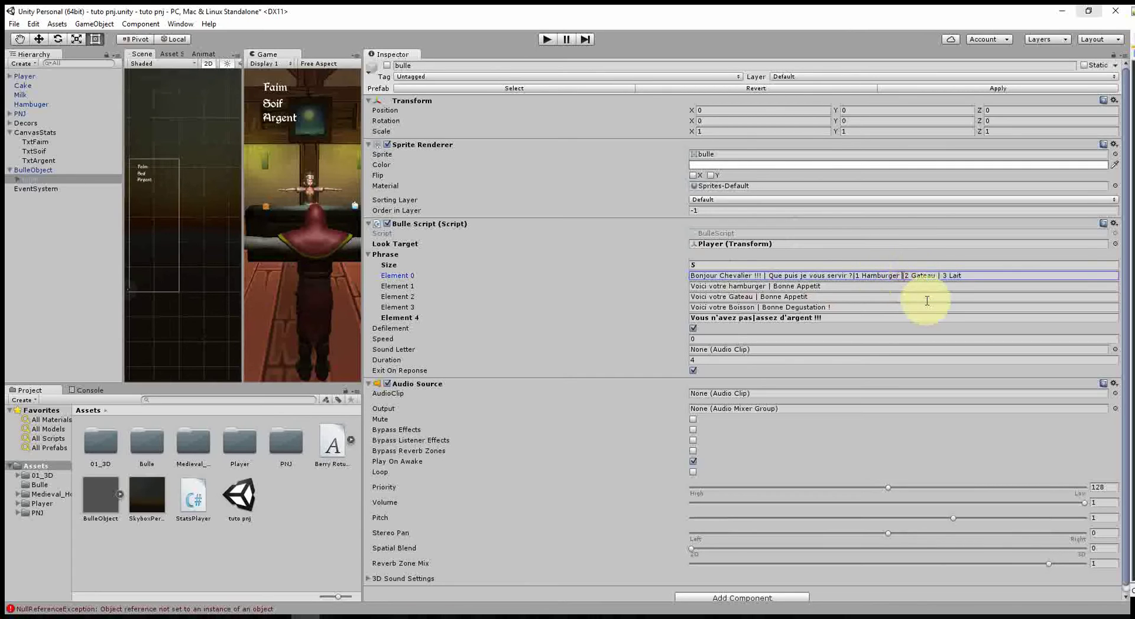
pyautogui.write('10€')
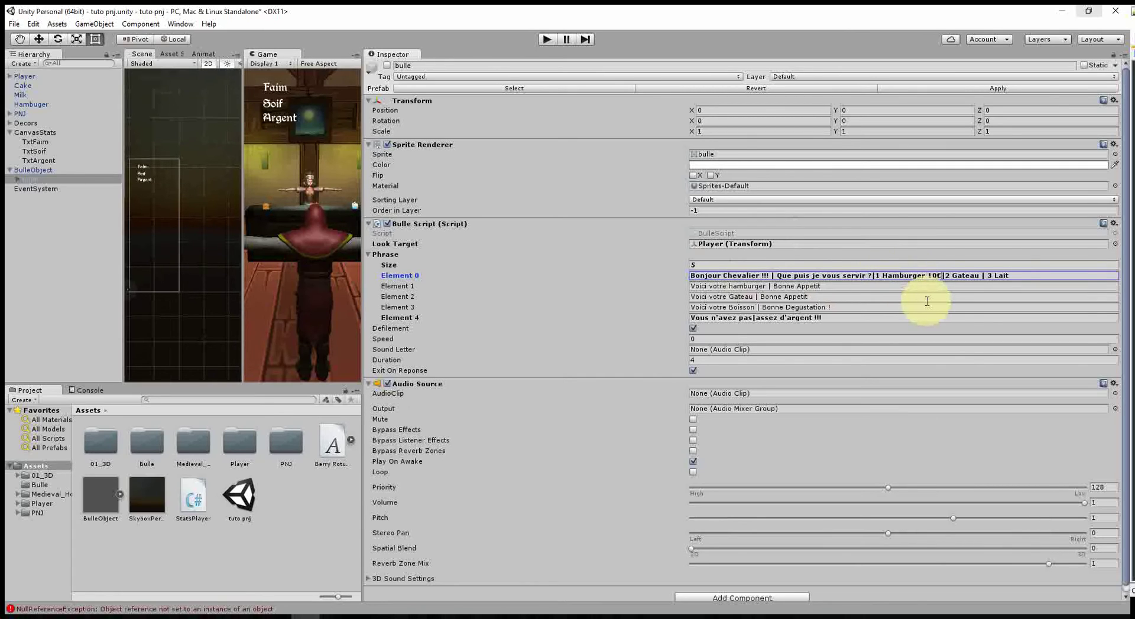
pyautogui.click(981, 276)
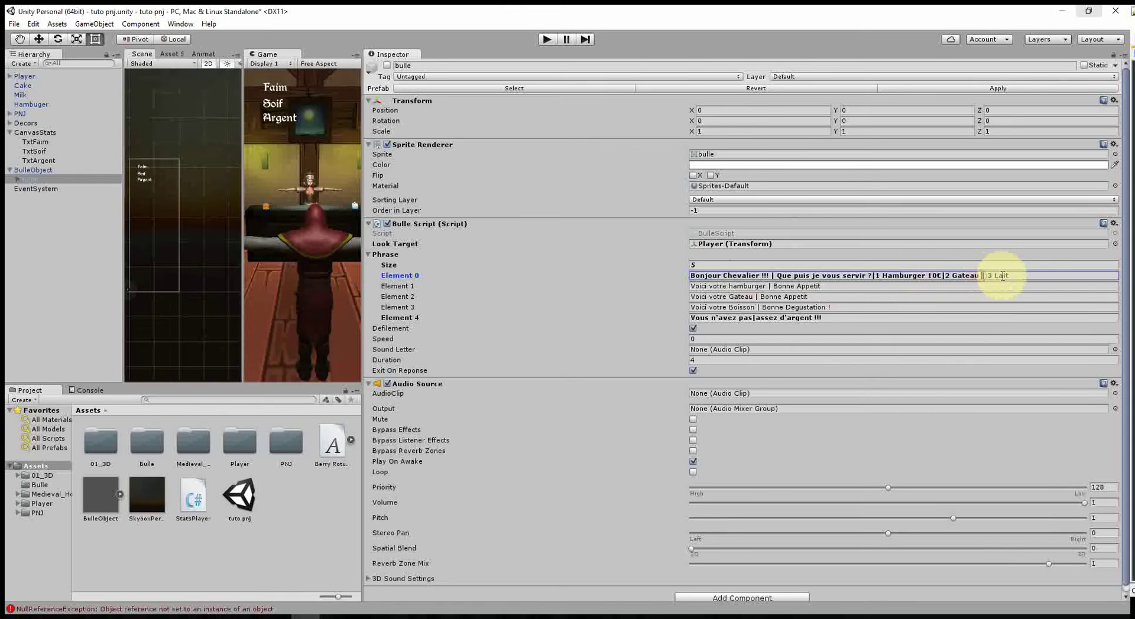
pyautogui.write('15€')
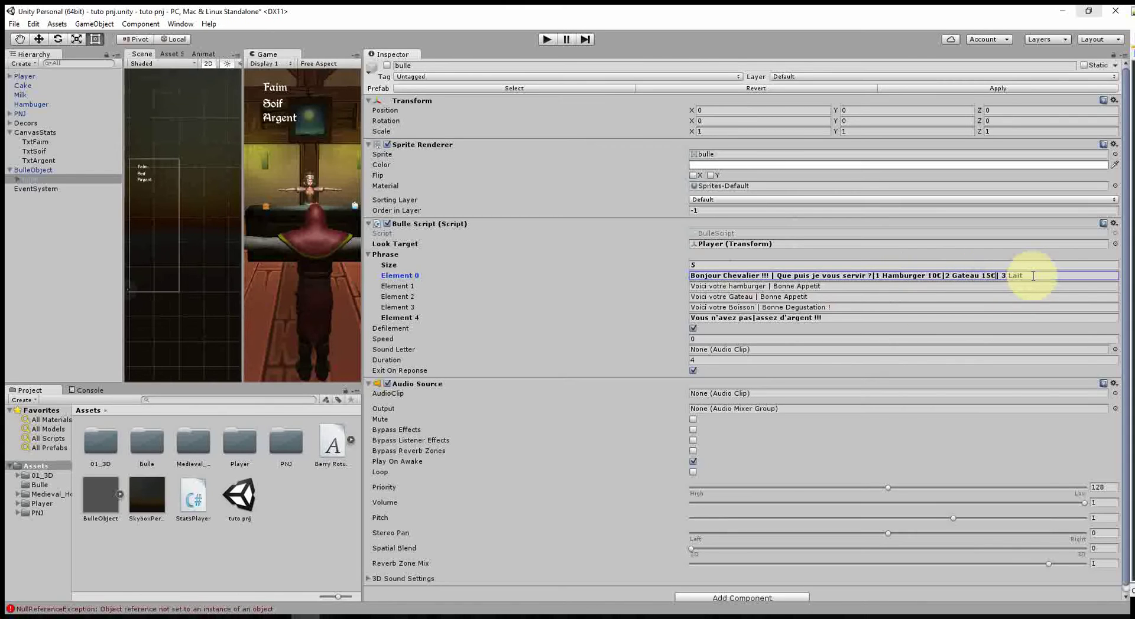
pyautogui.write('€')
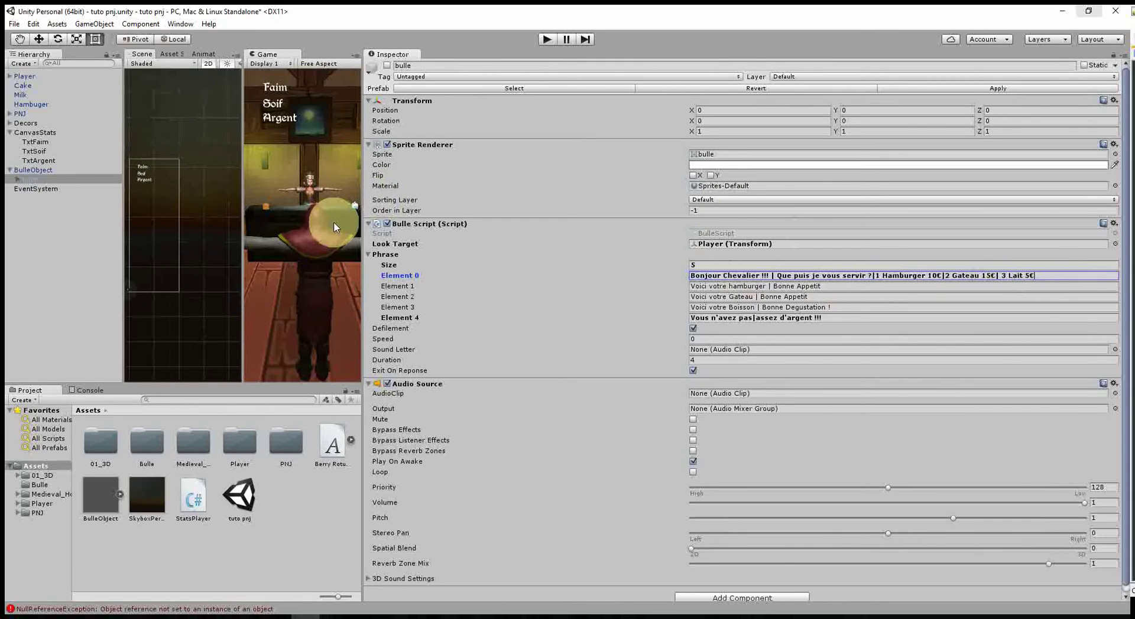
pyautogui.moveTo(362, 240); pyautogui.dragTo(844, 253)
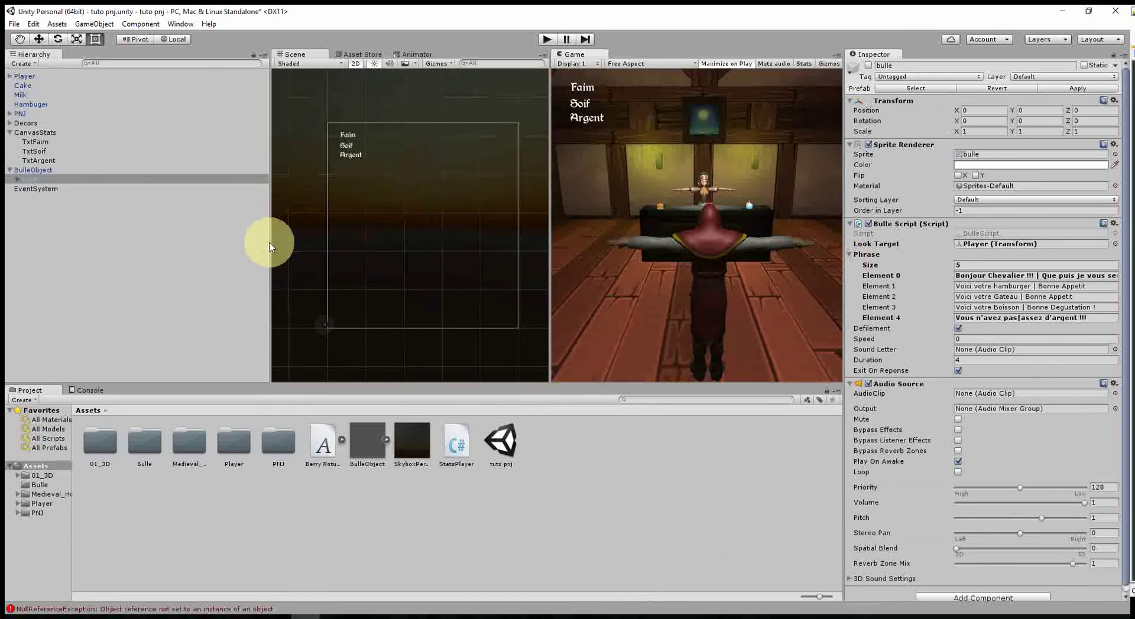
pyautogui.moveTo(269, 247); pyautogui.dragTo(130, 249)
# Start the game and buy two hamburgers from the shopkeeper, dropping Argent to 0€ and Faim to 30%
pyautogui.click(548, 39)
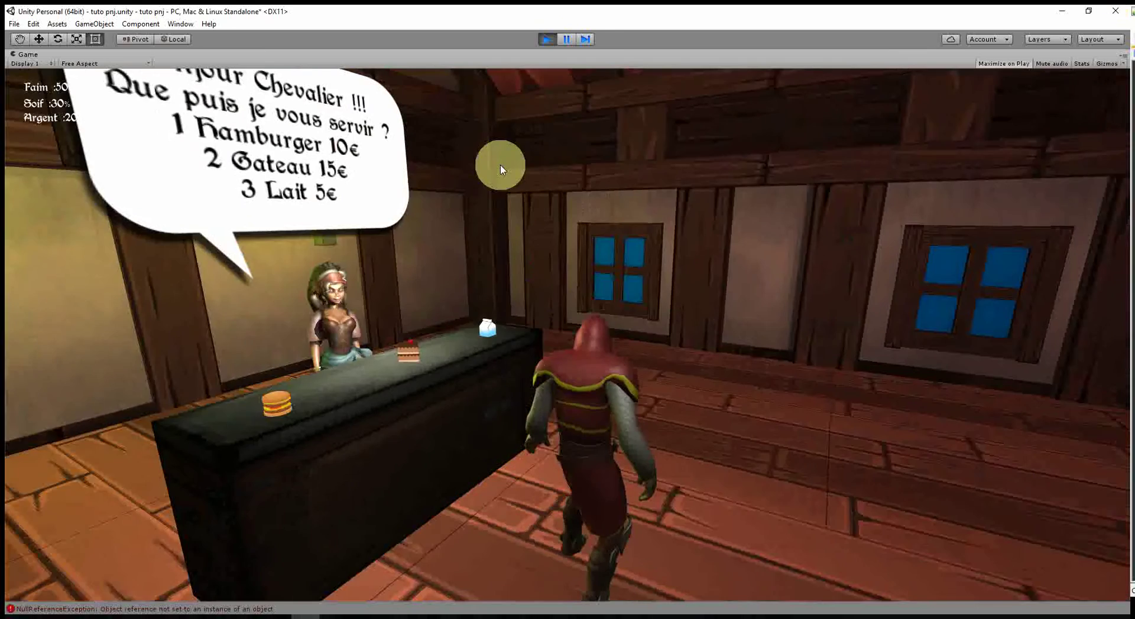
pyautogui.moveTo(497, 164)
pyautogui.mouseDown()
pyautogui.moveTo(683, 306)
pyautogui.moveTo(59, 101)
pyautogui.mouseUp()
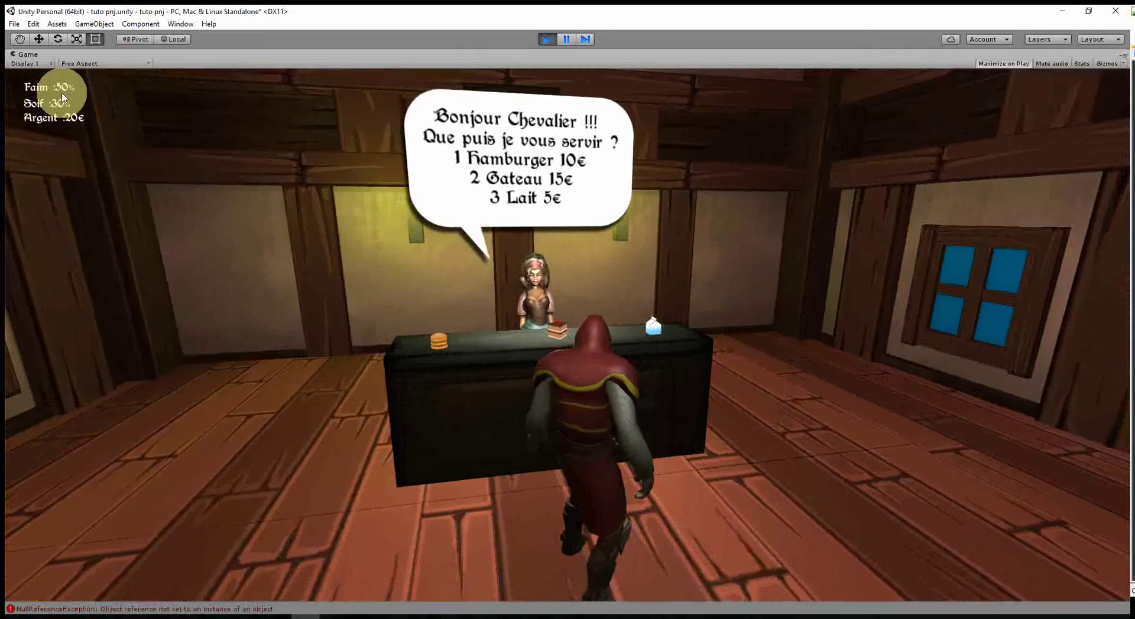
pyautogui.moveTo(59, 101)
pyautogui.mouseDown()
pyautogui.moveTo(72, 124)
pyautogui.moveTo(341, 186)
pyautogui.mouseUp()
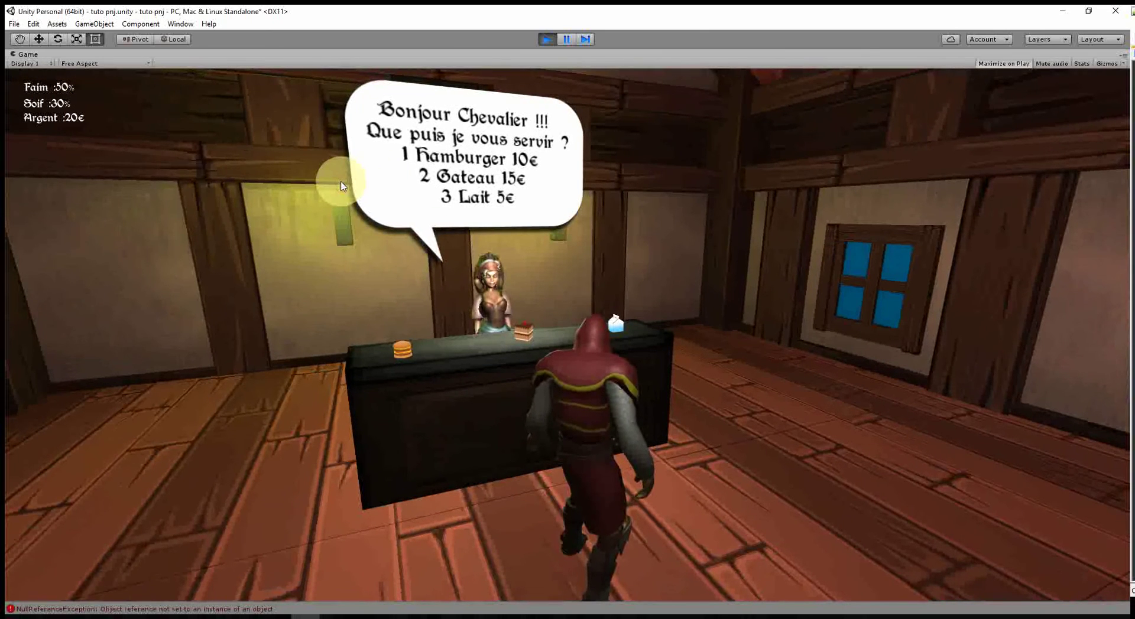
pyautogui.press('1')
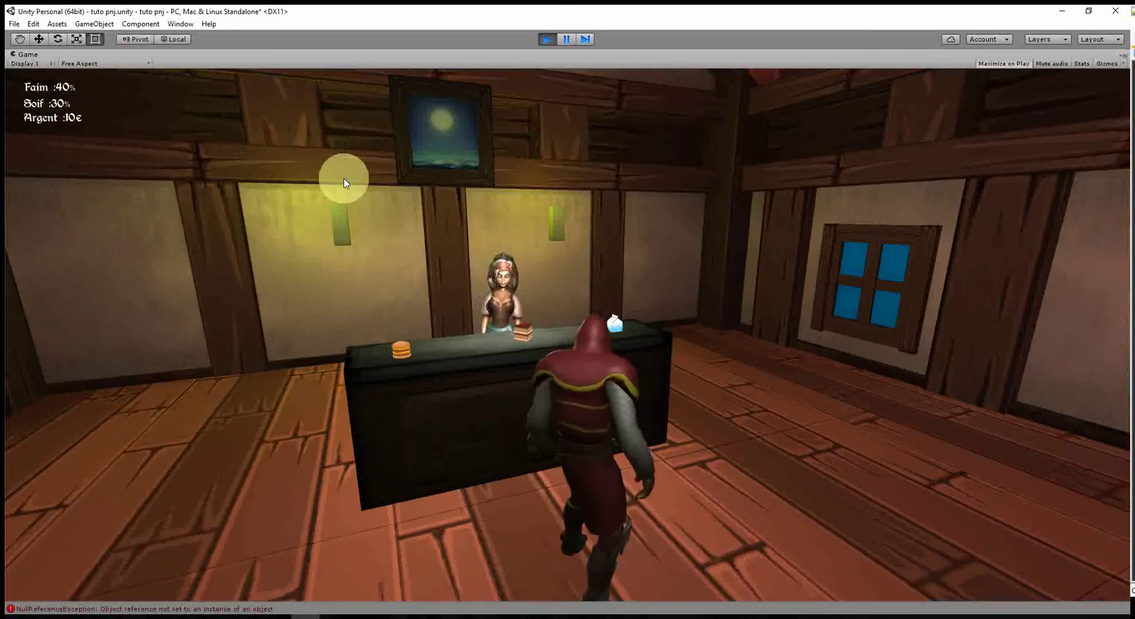
pyautogui.moveTo(345, 184); pyautogui.dragTo(133, 236)
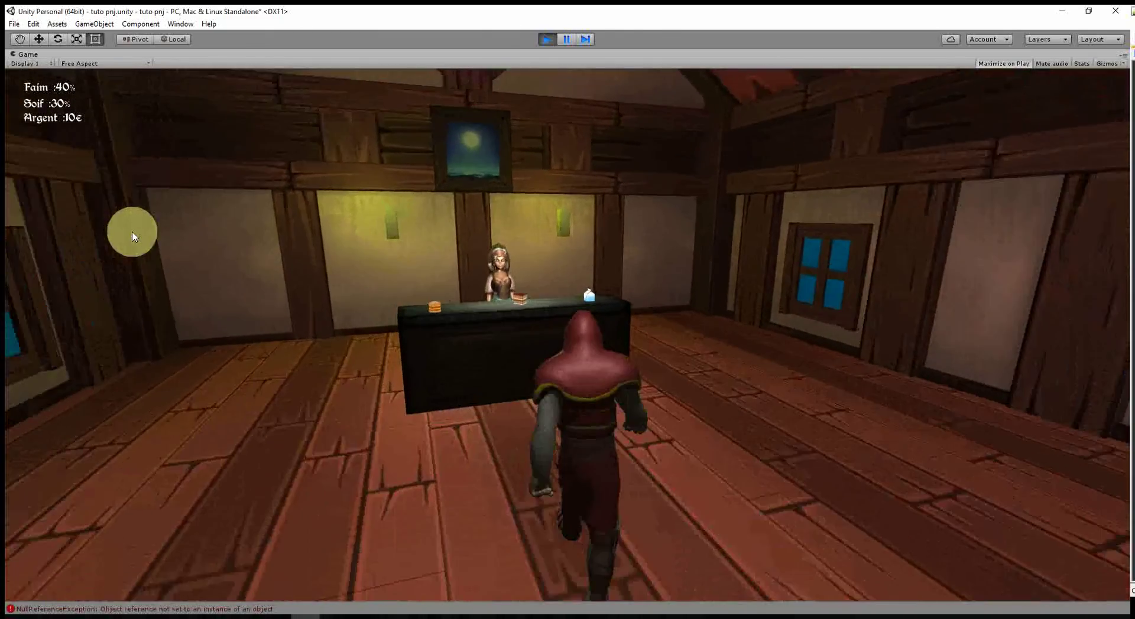
pyautogui.moveTo(133, 237); pyautogui.dragTo(23, 235)
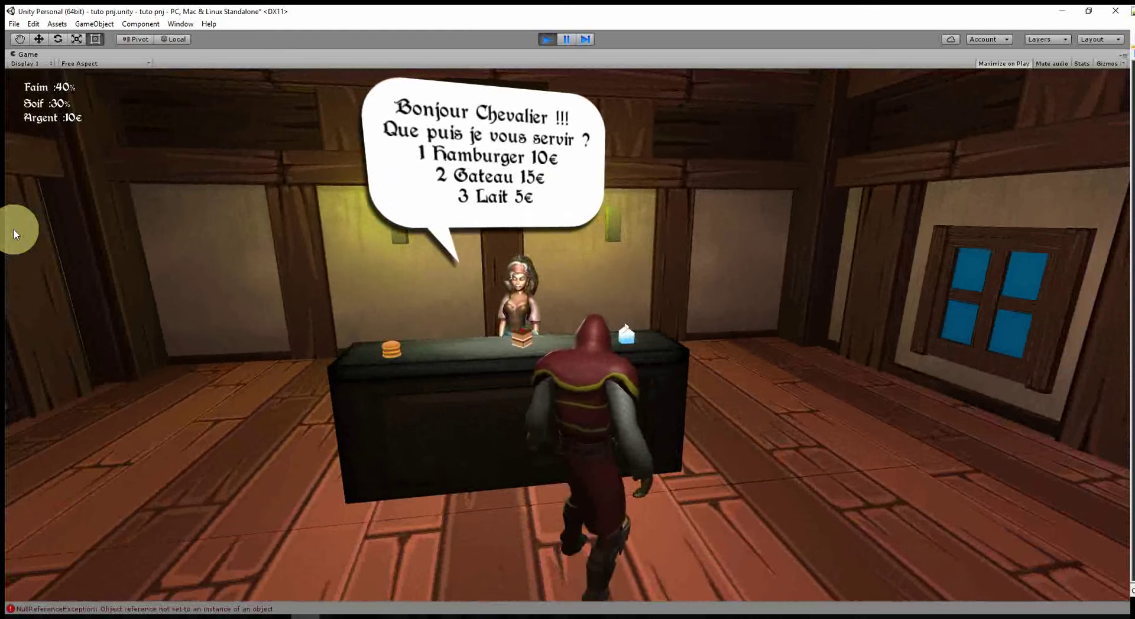
pyautogui.press('1')
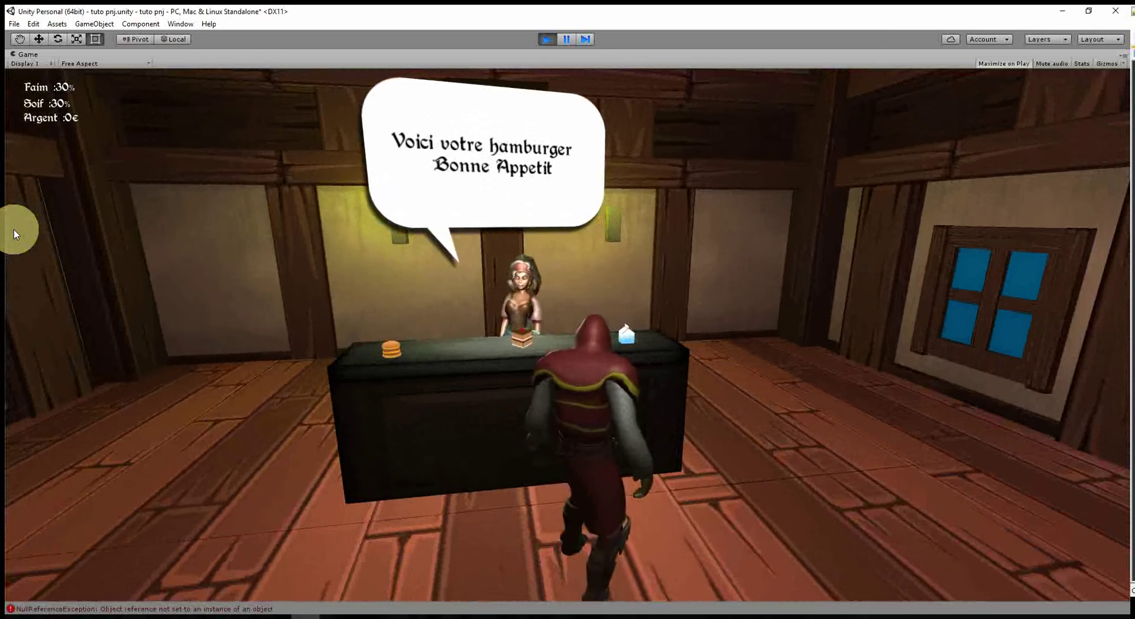
# Walk back to the shopkeeper and press 1 with 0€ to get the not-enough-money reply
pyautogui.press('s')
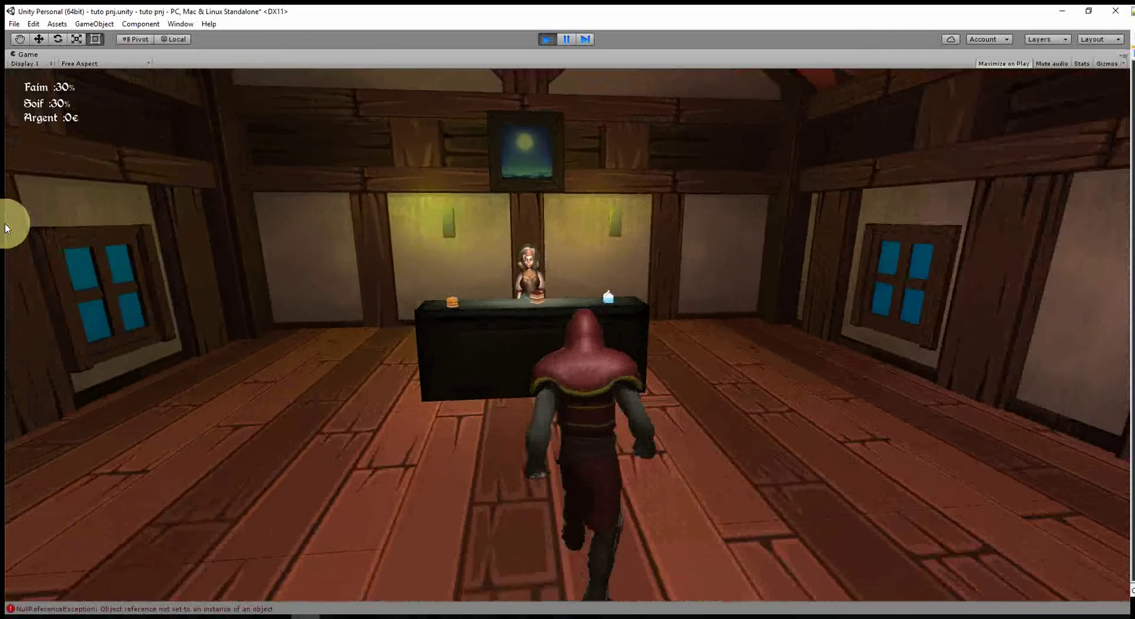
pyautogui.press('w')
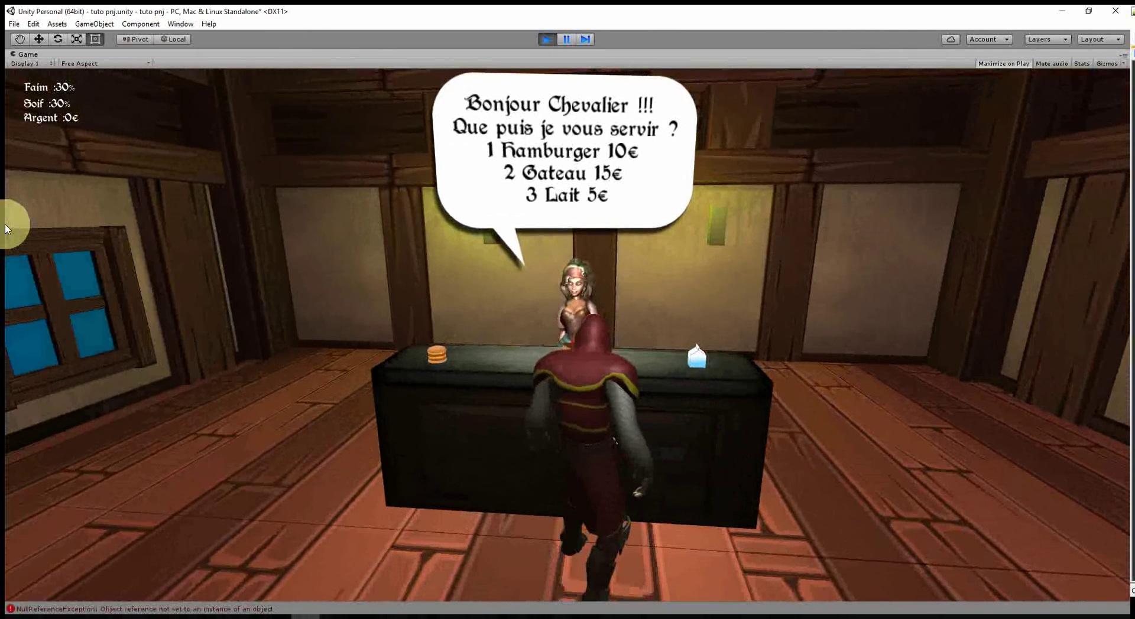
pyautogui.press('1')
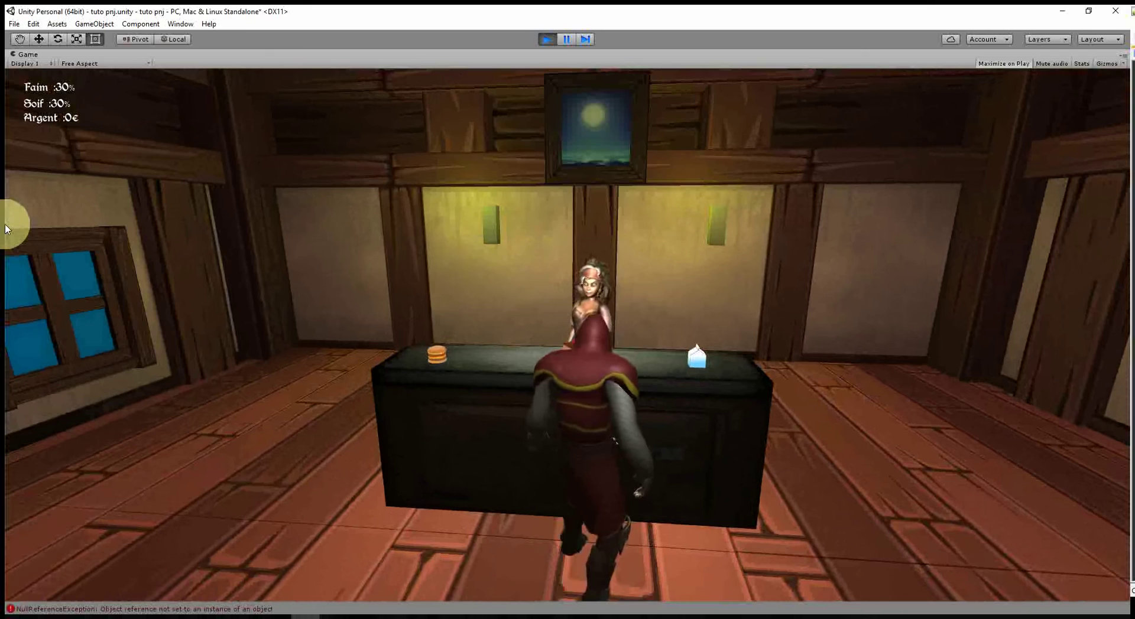
pyautogui.moveTo(6, 230); pyautogui.dragTo(597, 9)
# Stop the play test and untick Exit On Reponse on the bubble's Bulle Script
pyautogui.click(545, 38)
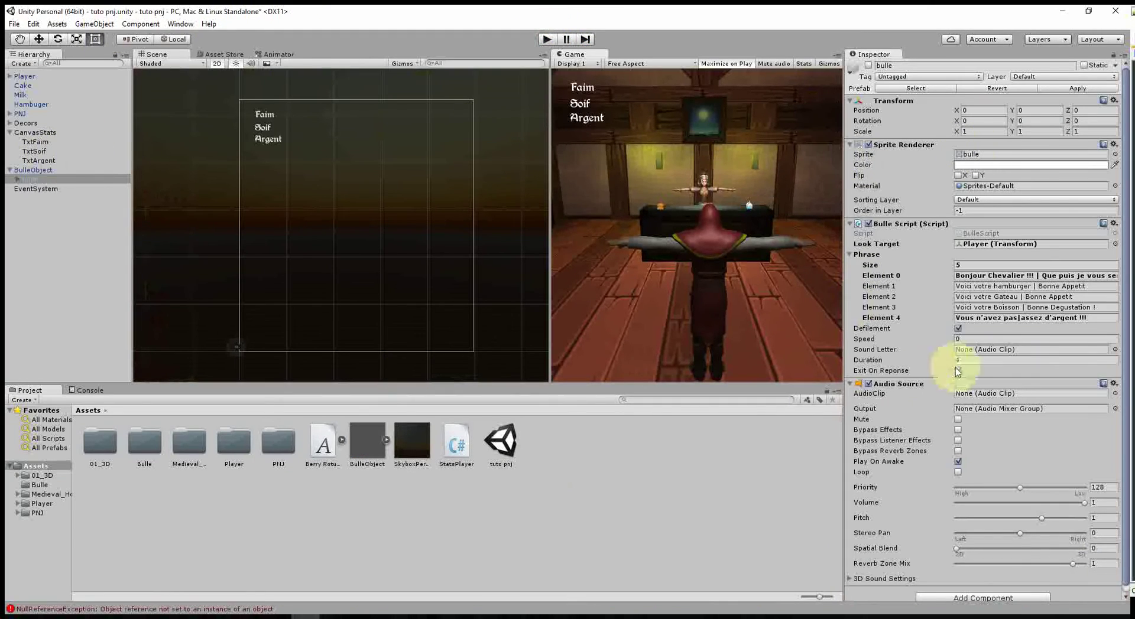
pyautogui.click(955, 371)
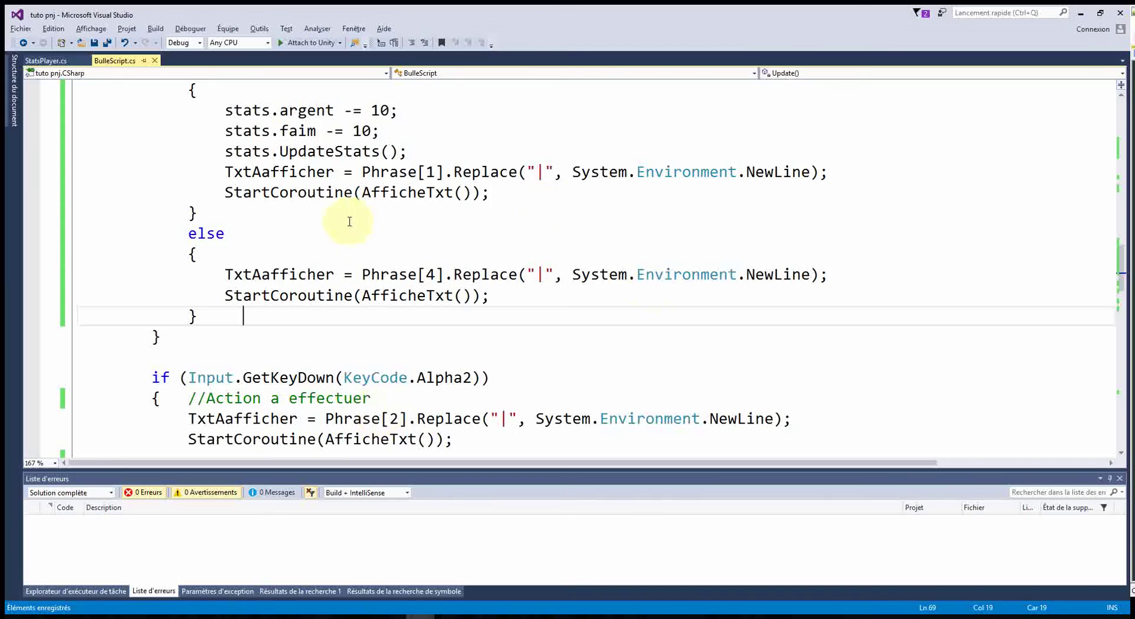
pyautogui.scroll(2, 355, 236)
pyautogui.scroll(3, 414, 260)
pyautogui.scroll(-2, 419, 264)
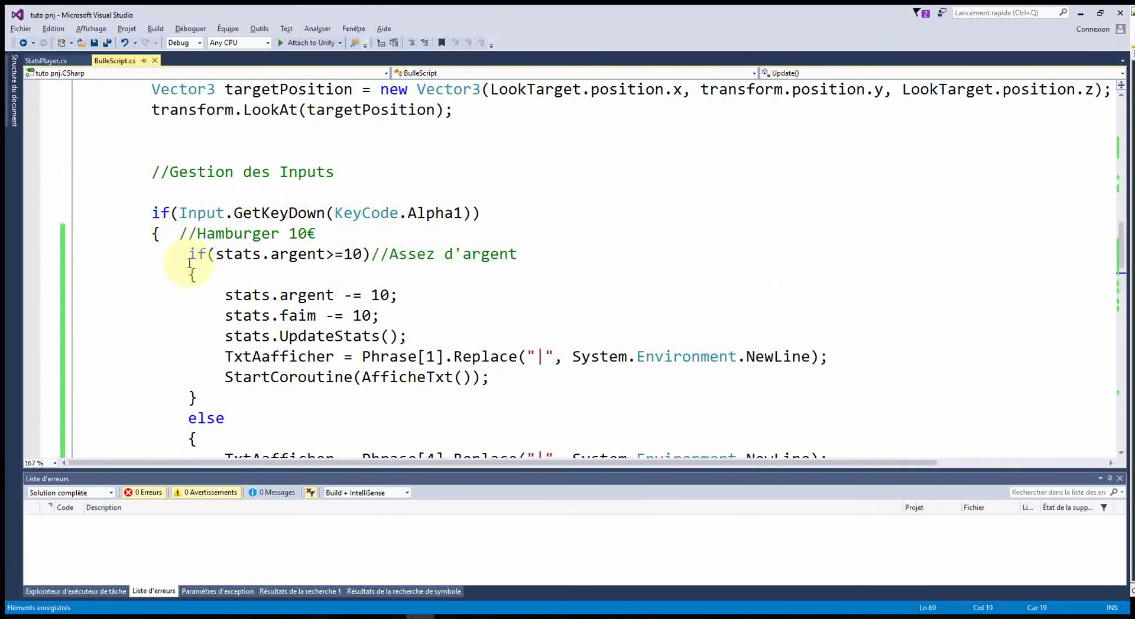
# Copy the hamburger if/else code over the Alpha2 block's placeholder
pyautogui.moveTo(181, 235)
pyautogui.mouseDown()
pyautogui.moveTo(250, 458)
pyautogui.moveTo(238, 414)
pyautogui.mouseUp()
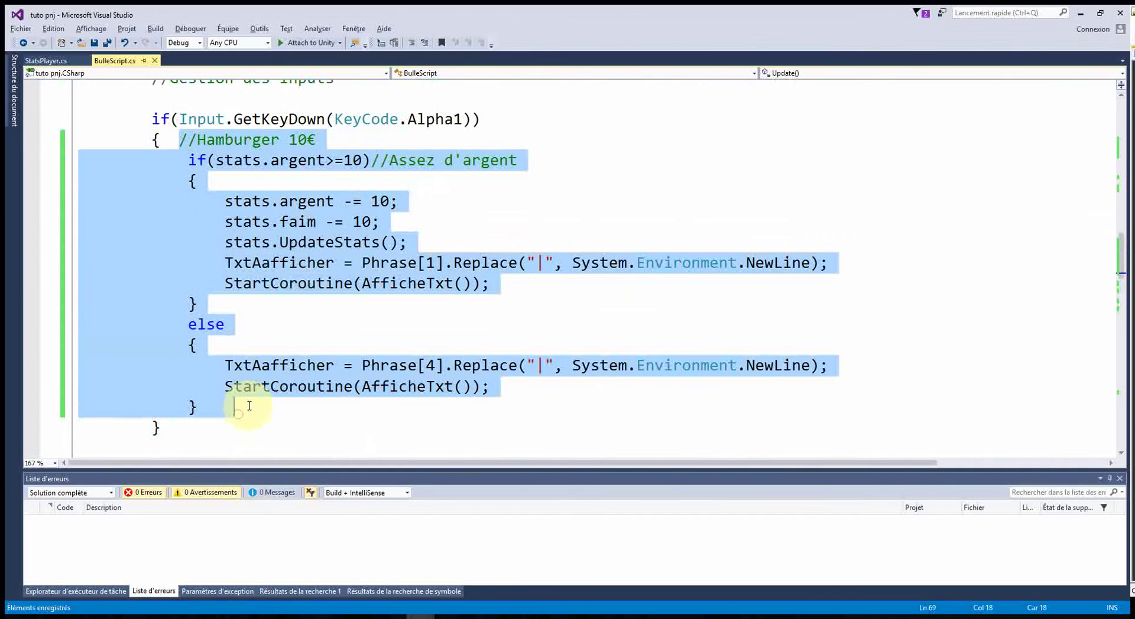
pyautogui.scroll(-4, 300, 388)
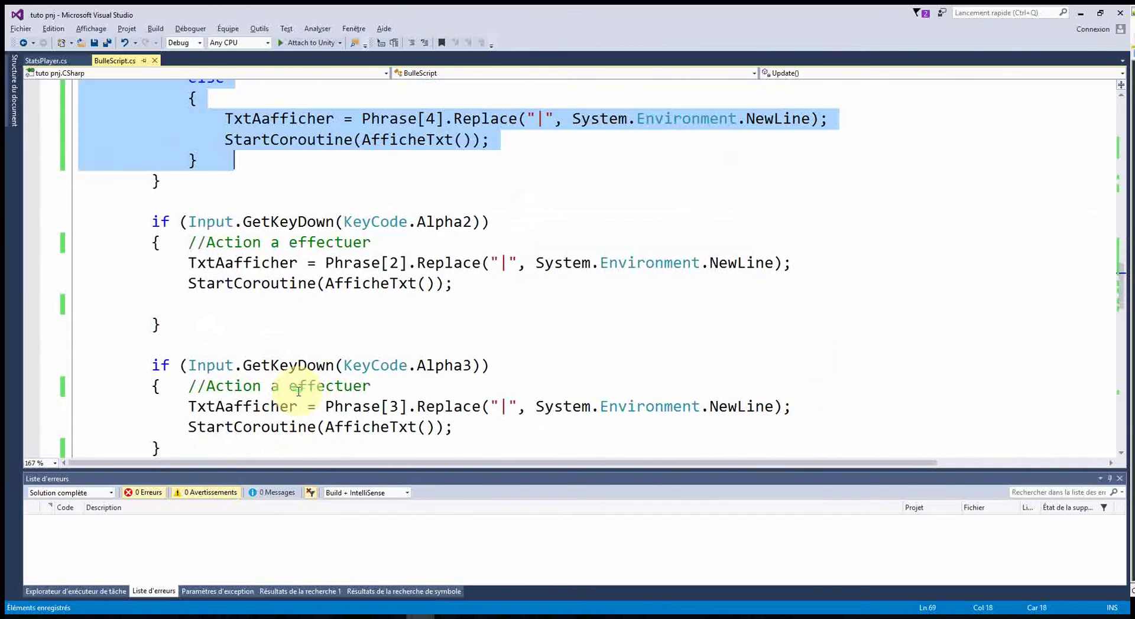
pyautogui.click(188, 242)
pyautogui.moveTo(187, 243); pyautogui.dragTo(437, 284)
pyautogui.hotkey('ctrl', 'v')
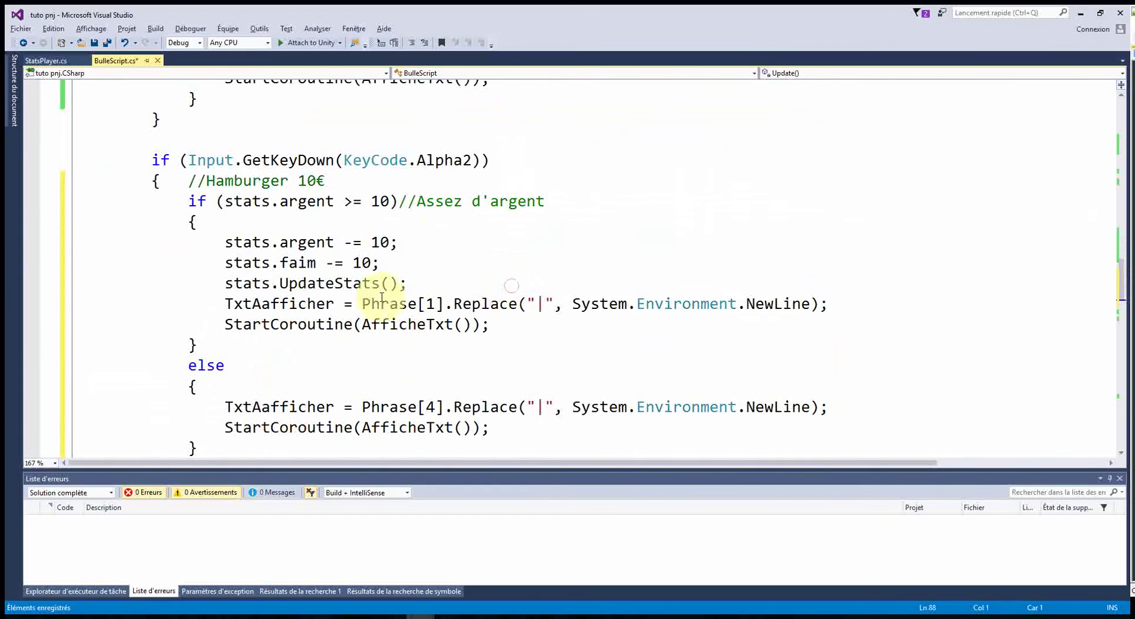
# Rename the comment to 'Gateau 15' and set the money check and deduction to 15
pyautogui.doubleClick(248, 181)
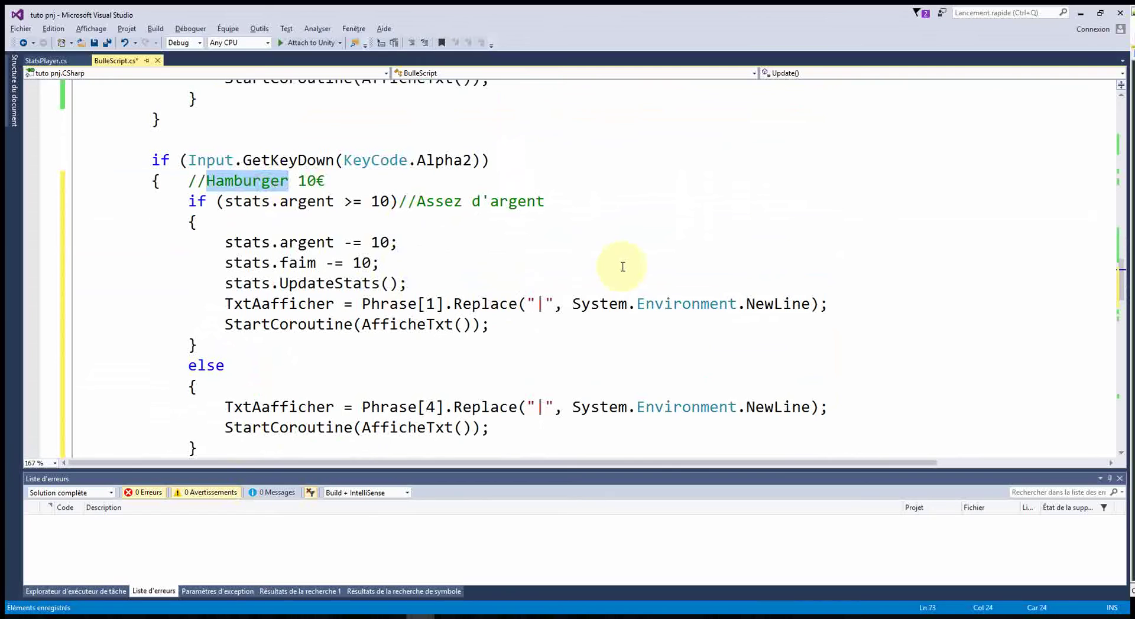
pyautogui.write('Gateau 1')
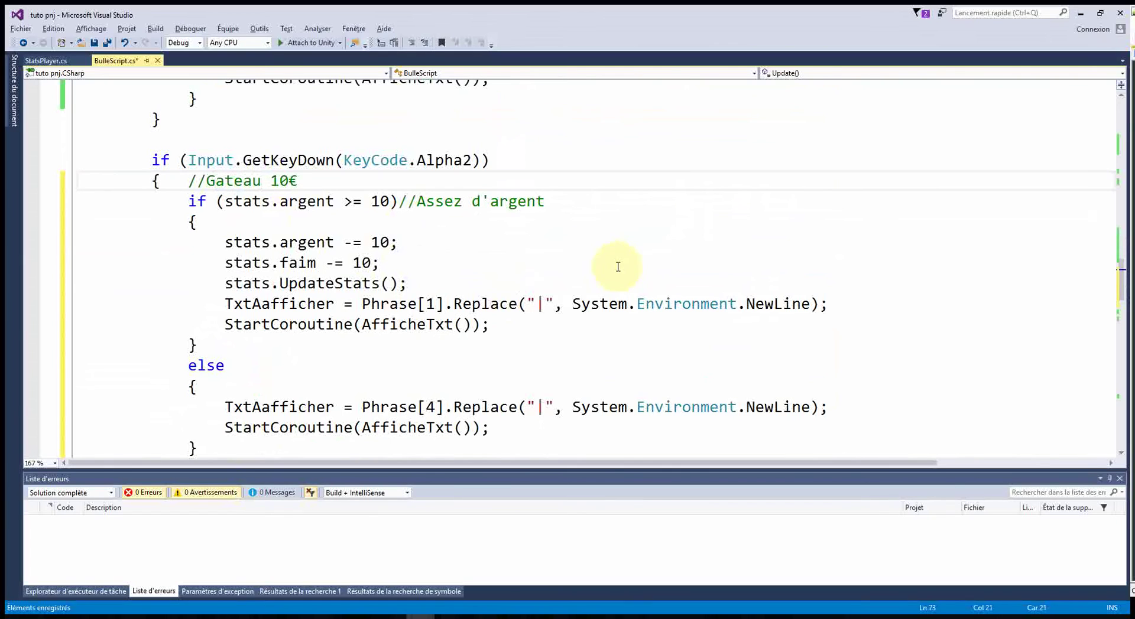
pyautogui.write('5')
pyautogui.click(380, 201)
pyautogui.press('Delete')
pyautogui.write('5')
pyautogui.click(380, 242)
pyautogui.press('Delete')
pyautogui.write('5')
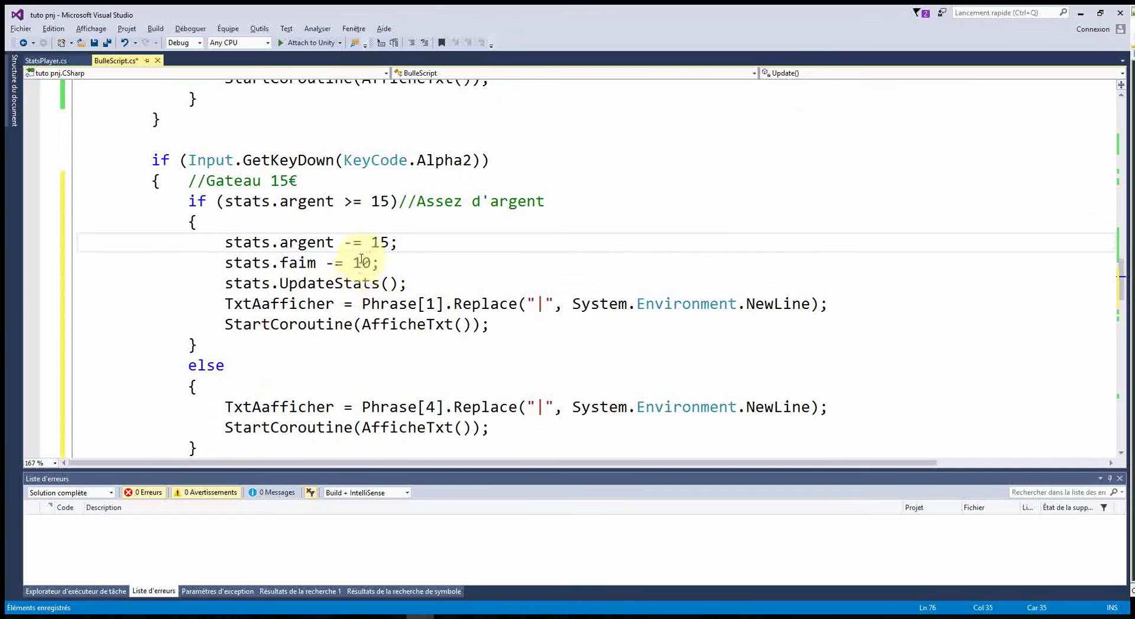
# Change the cake's reply to Phrase[2]
pyautogui.click(362, 263)
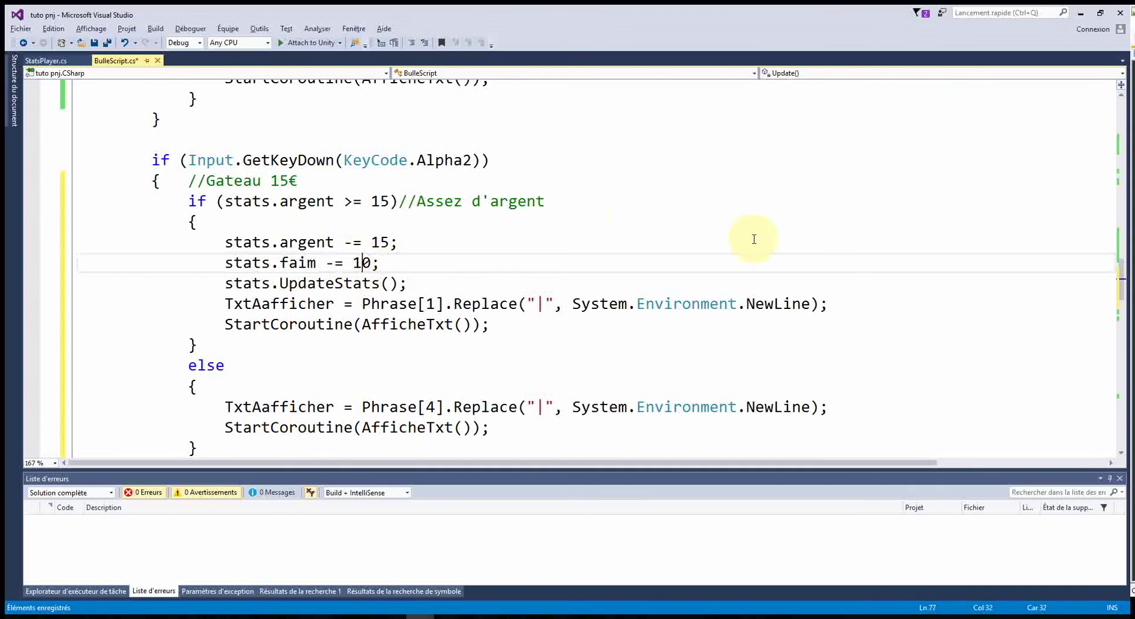
pyautogui.click(324, 283)
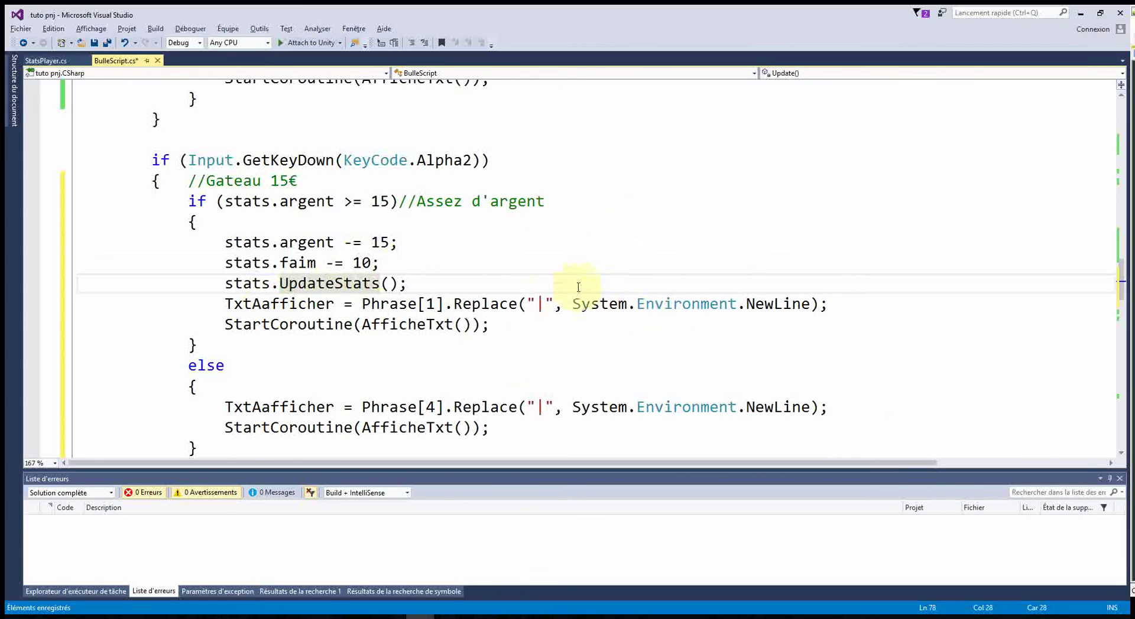
pyautogui.click(433, 304)
pyautogui.write('2')
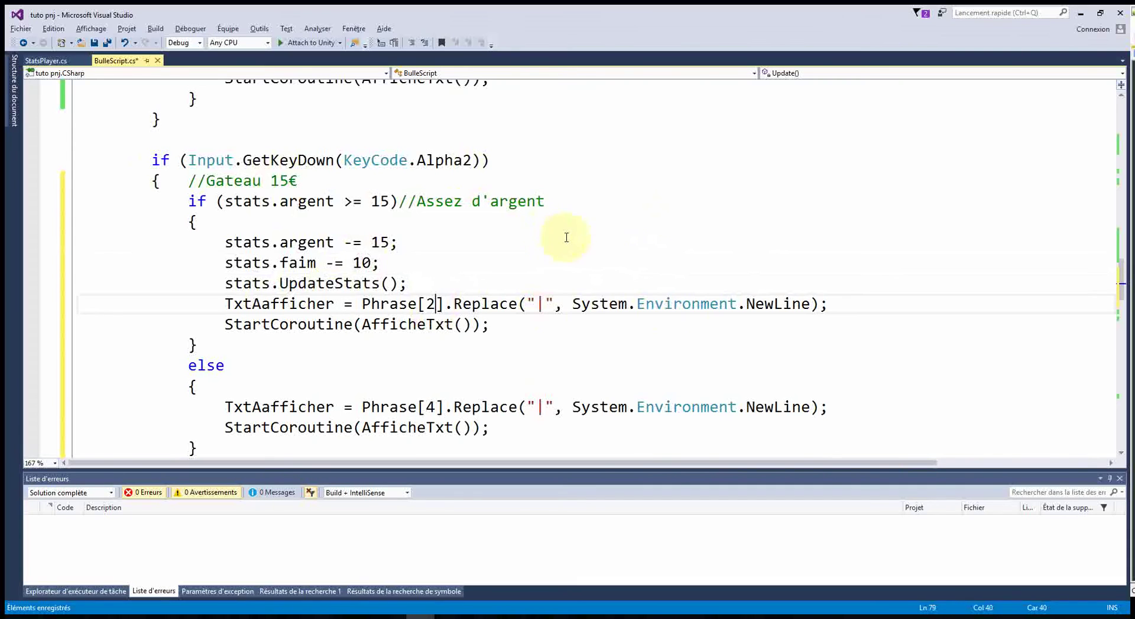
pyautogui.moveTo(363, 319)
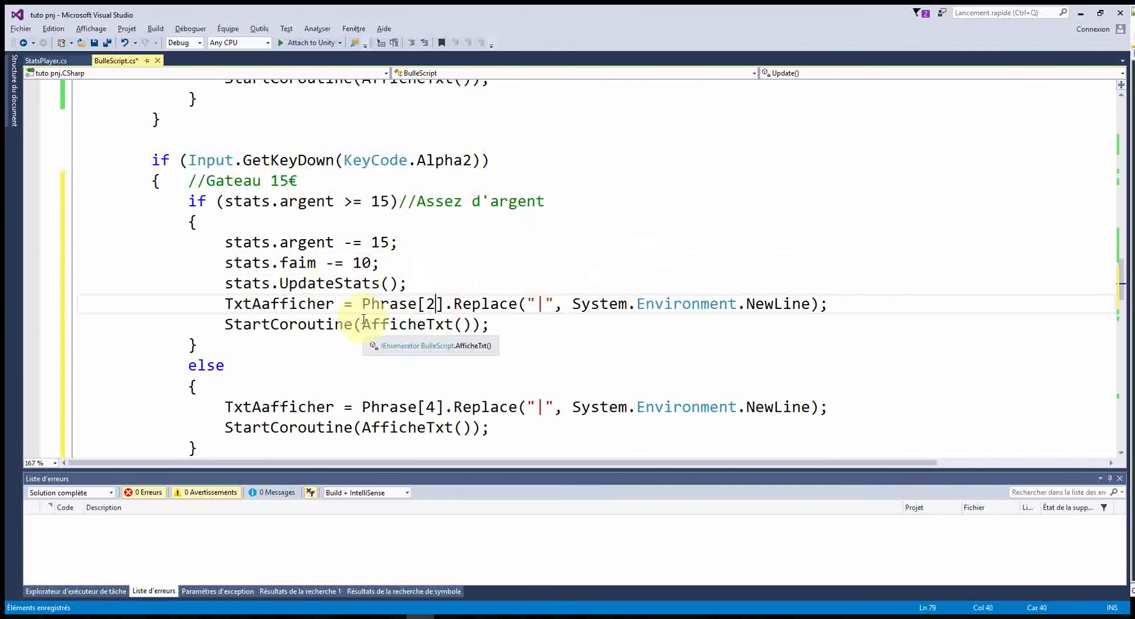
pyautogui.scroll(-1, 365, 320)
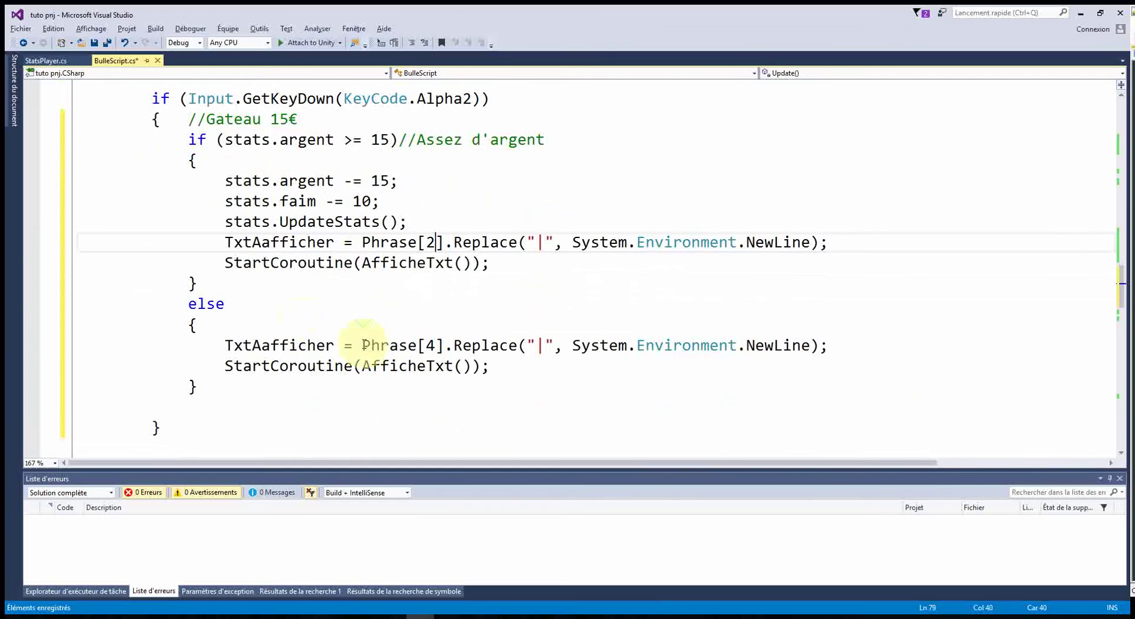
pyautogui.click(512, 379)
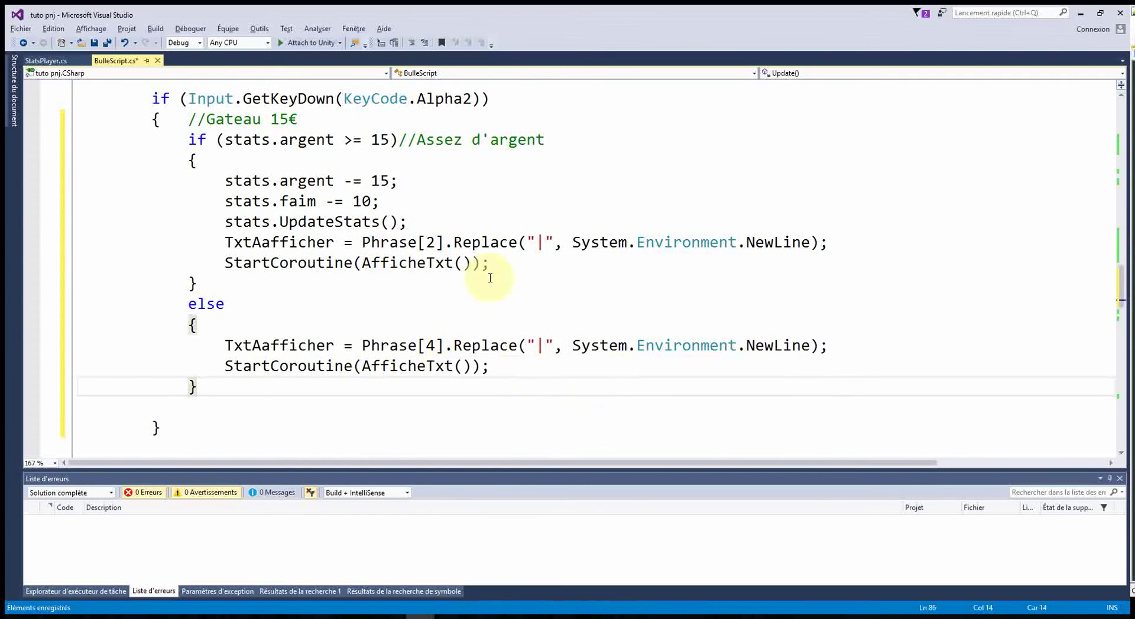
pyautogui.scroll(-2, 283, 261)
pyautogui.scroll(-1, 289, 265)
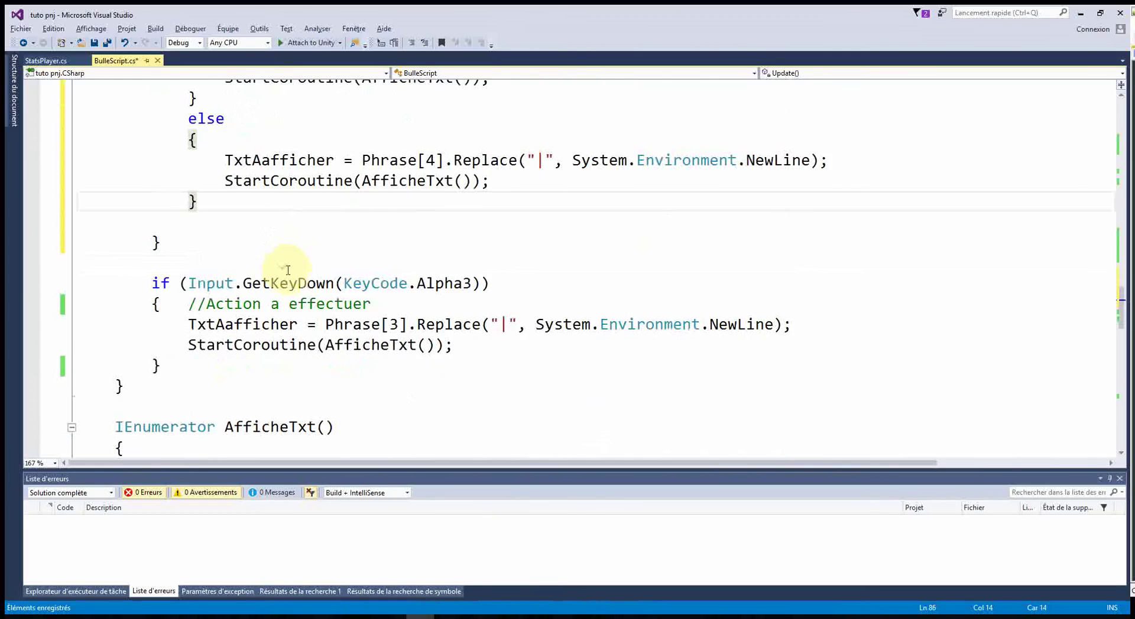
pyautogui.scroll(-1, 237, 224)
# Paste the purchase code into the Alpha3 block and rename its comment to 'Lait'
pyautogui.moveTo(188, 243); pyautogui.dragTo(488, 284)
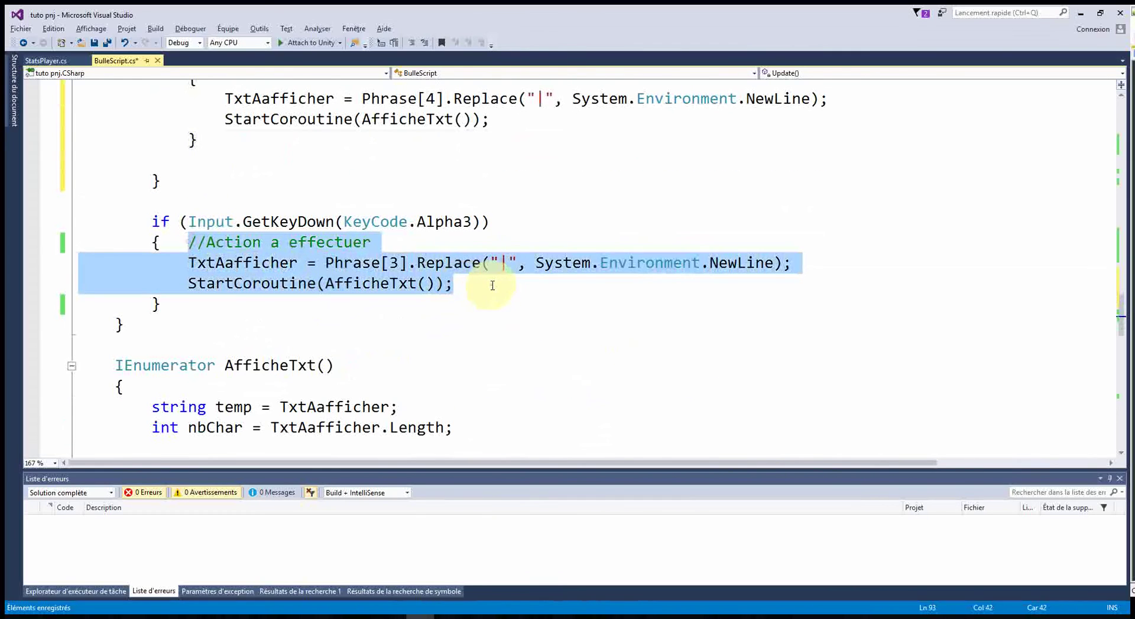
pyautogui.write('//Hamburger 10€             if (stats.argent >= 10)//Assez d\'argent             {                 stats.argent -= 10;                 stats.faim -= 10;                 stats.UpdateStats();                 TxtAafficher = Phrase[1].Replace("|", System.Environment.NewLine);                 StartCoroutine(AfficheTxt());             }             else             {                 TxtAafficher = Phrase[4].Replace("|", System.Environment.NewLine);                 StartCoroutine(AfficheTxt());             }')
pyautogui.doubleClick(243, 181)
pyautogui.write('Lait')
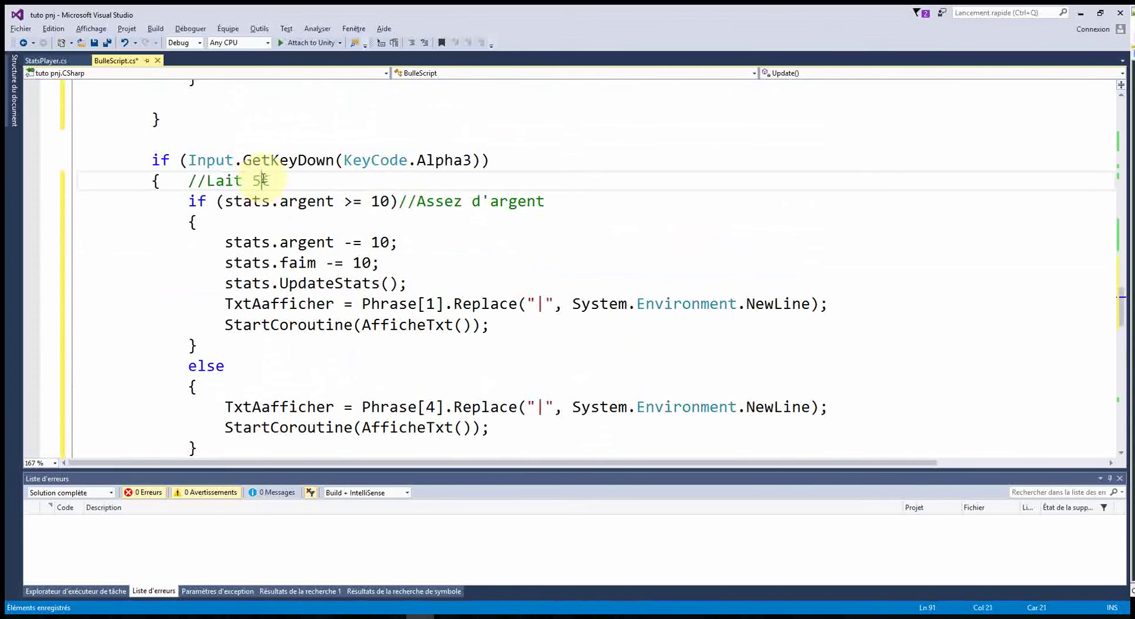
# Make milk cost 5€: check for and deduct 5 money
pyautogui.doubleClick(388, 201)
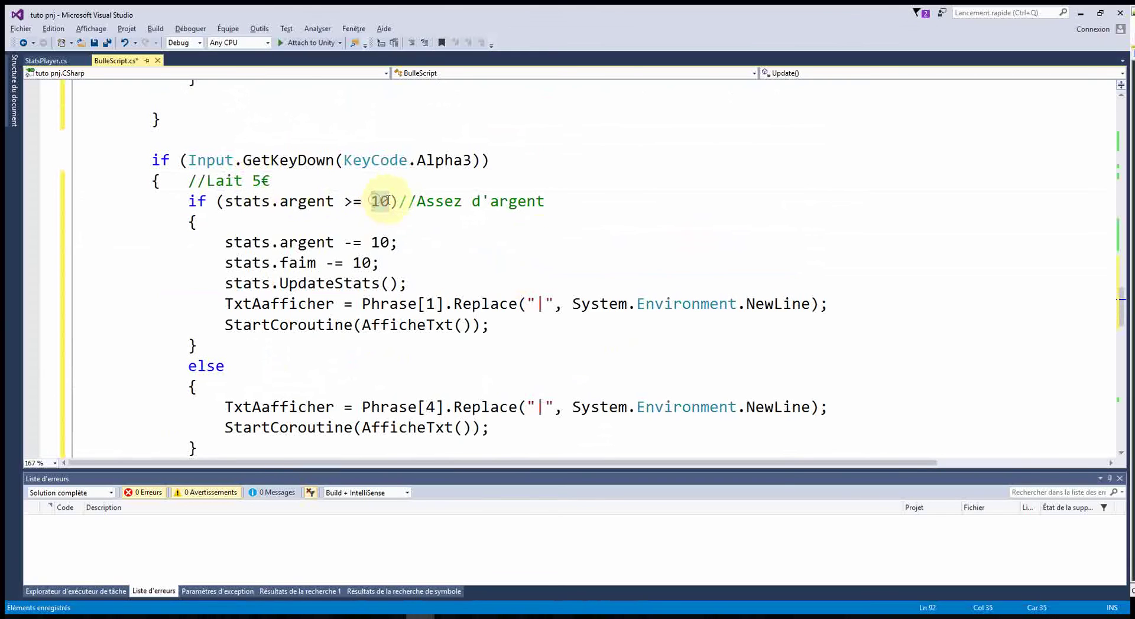
pyautogui.write('5')
pyautogui.doubleClick(380, 242)
pyautogui.write('5')
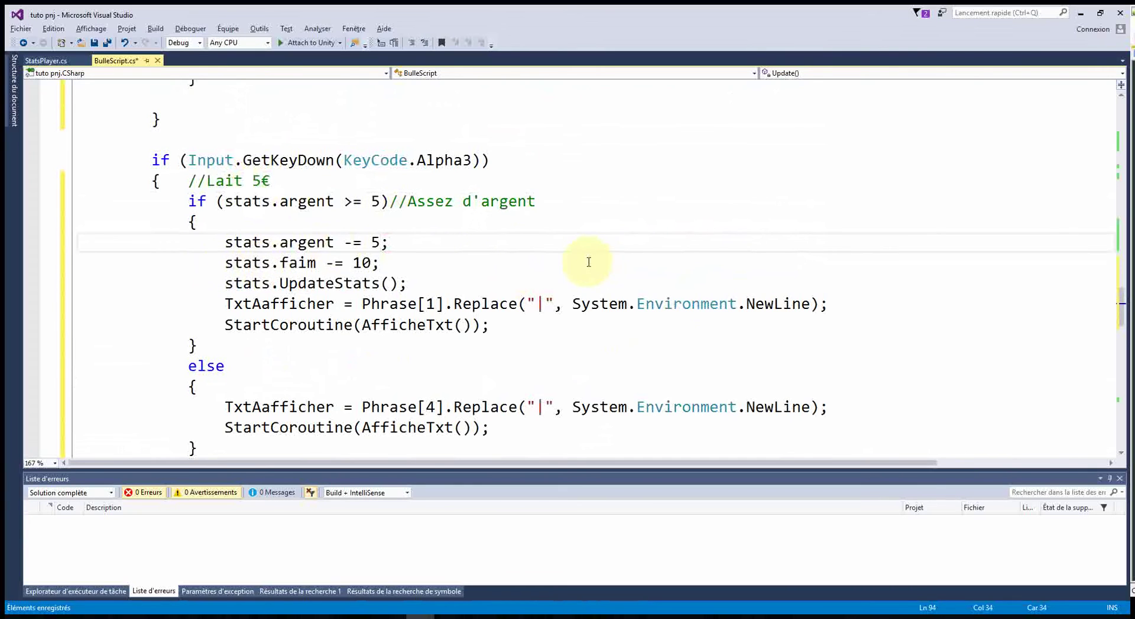
pyautogui.scroll(3, 588, 262)
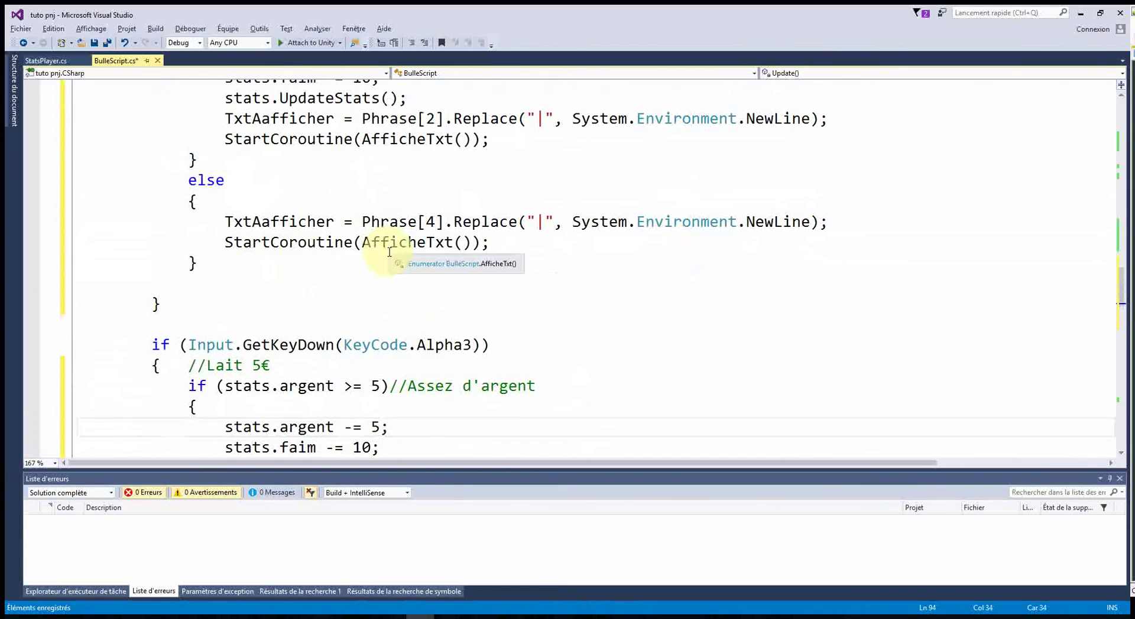
pyautogui.scroll(3, 388, 254)
pyautogui.scroll(3, 366, 260)
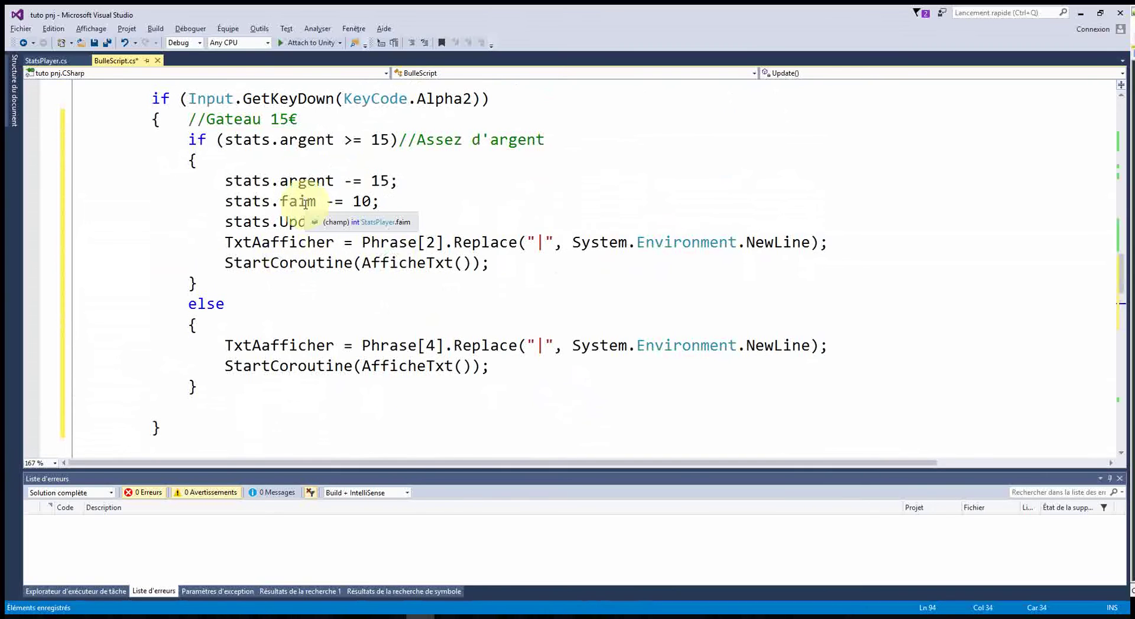
pyautogui.scroll(-5, 331, 236)
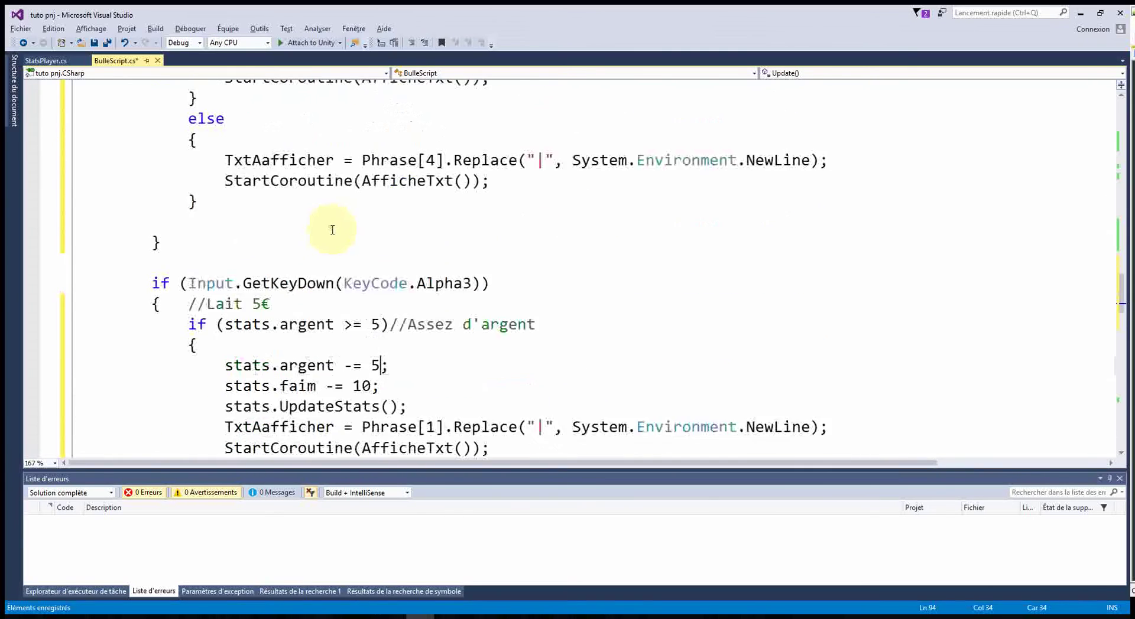
# Make milk lower soif instead of faim and reply with Phrase[3]
pyautogui.doubleClick(299, 263)
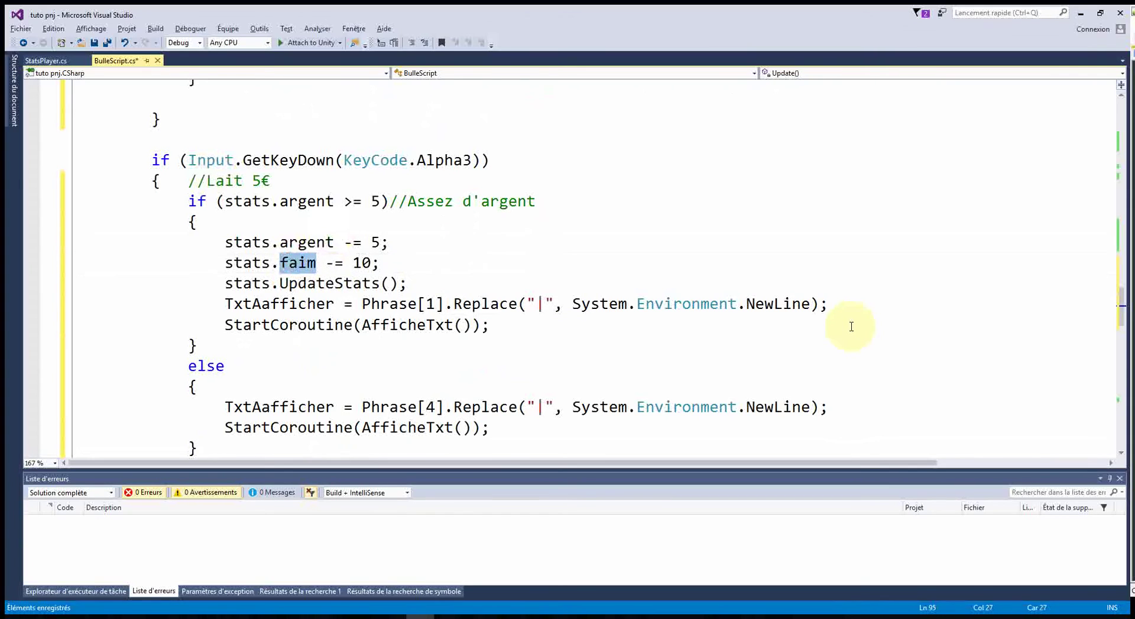
pyautogui.write('soif')
pyautogui.press('Escape')
pyautogui.click(289, 324)
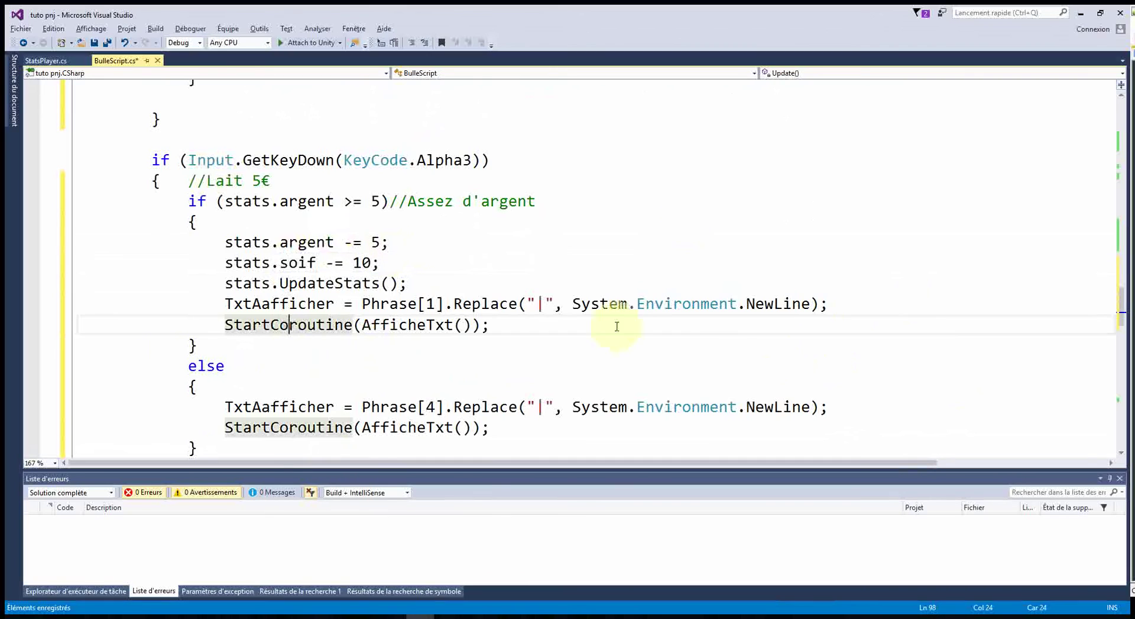
pyautogui.moveTo(226, 284); pyautogui.dragTo(476, 289)
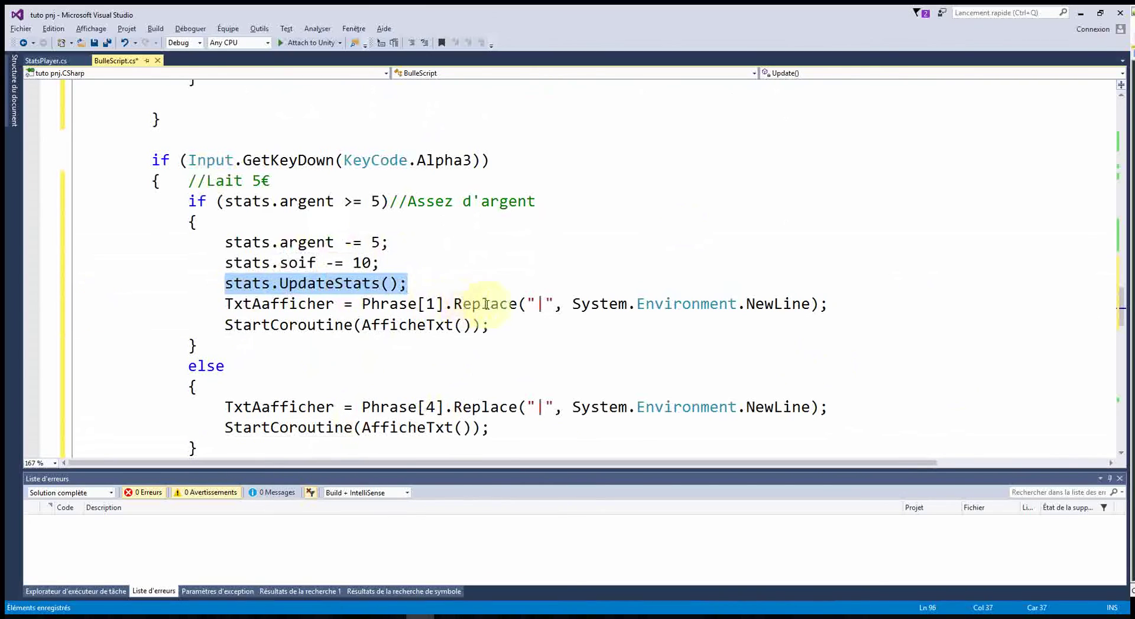
pyautogui.click(427, 303)
pyautogui.press('Delete')
pyautogui.write('3')
pyautogui.click(577, 347)
# Review the purchase handlers and select the refusal reply index 4
pyautogui.scroll(-1, 297, 387)
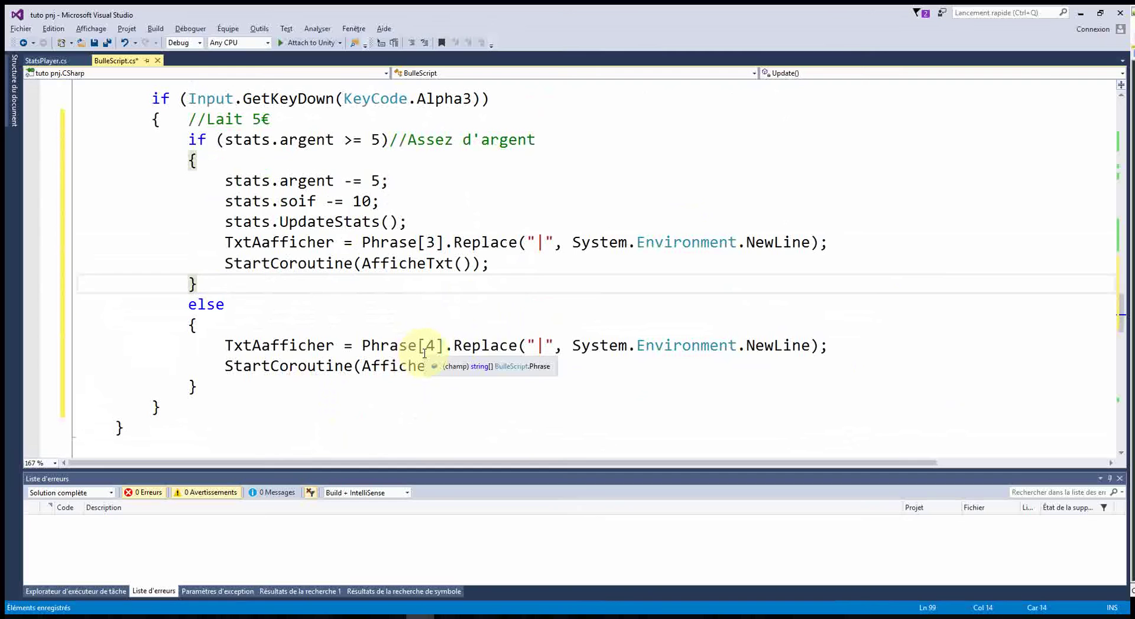
pyautogui.scroll(1, 425, 354)
pyautogui.scroll(3, 436, 362)
pyautogui.scroll(3, 436, 362)
pyautogui.scroll(1, 438, 364)
pyautogui.scroll(4, 437, 365)
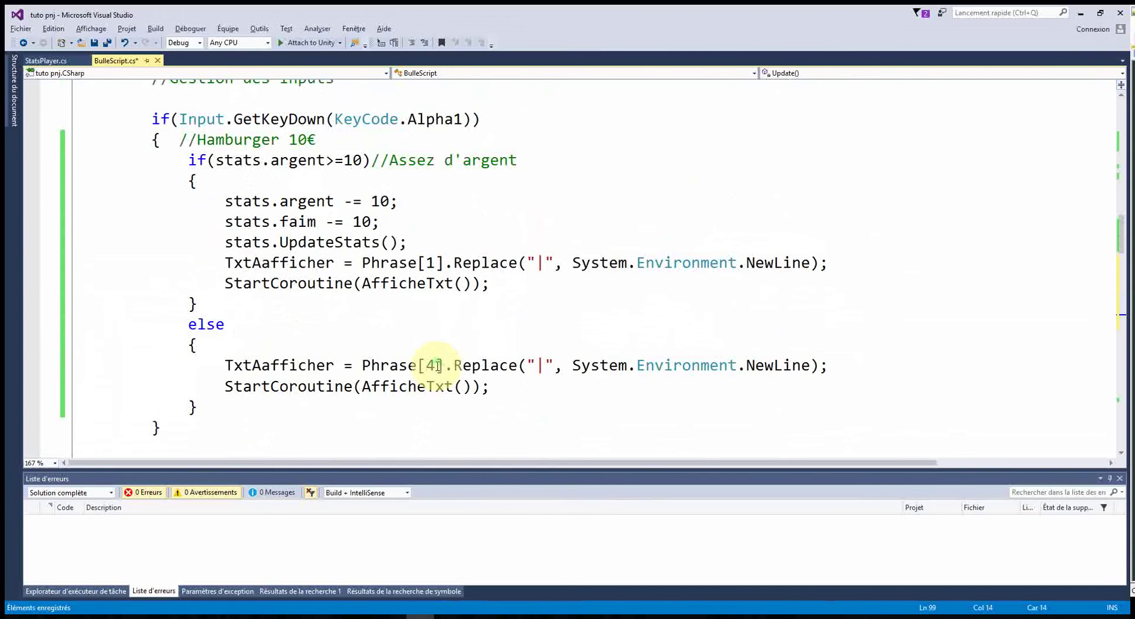
pyautogui.scroll(-1, 437, 366)
pyautogui.scroll(-4, 438, 366)
pyautogui.scroll(-3, 437, 366)
pyautogui.scroll(-2, 436, 368)
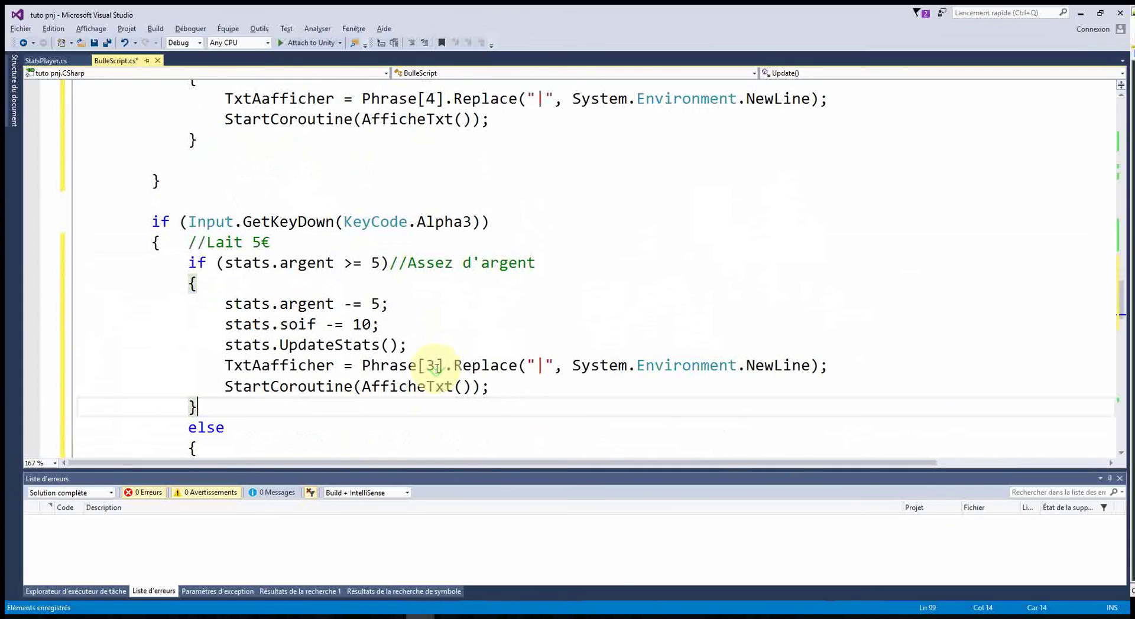
pyautogui.scroll(-1, 436, 368)
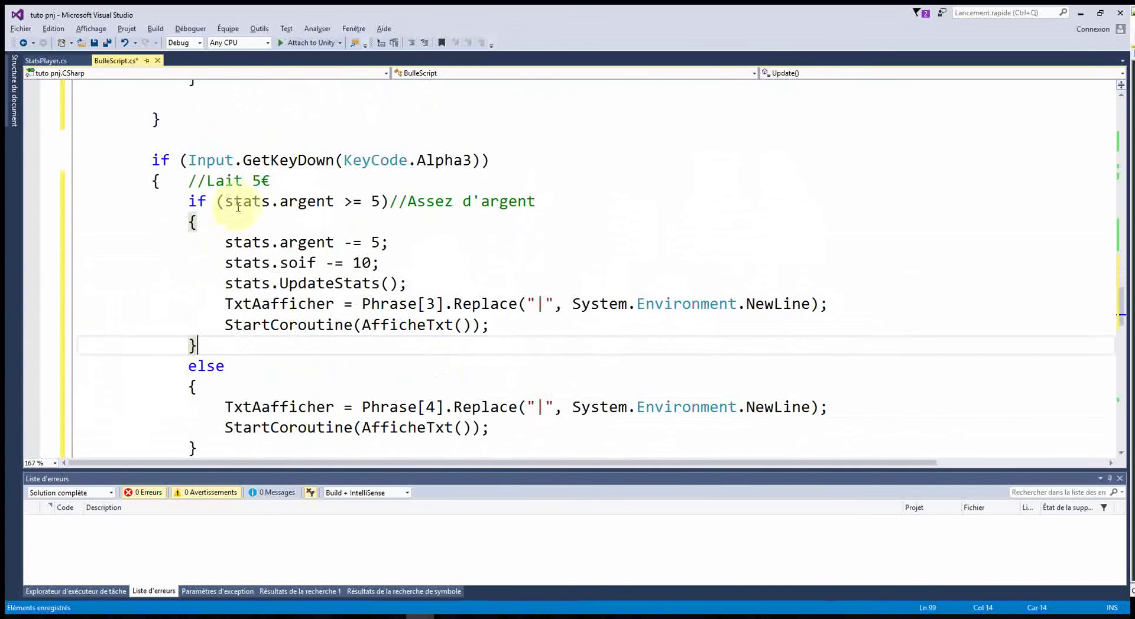
pyautogui.scroll(-1, 326, 362)
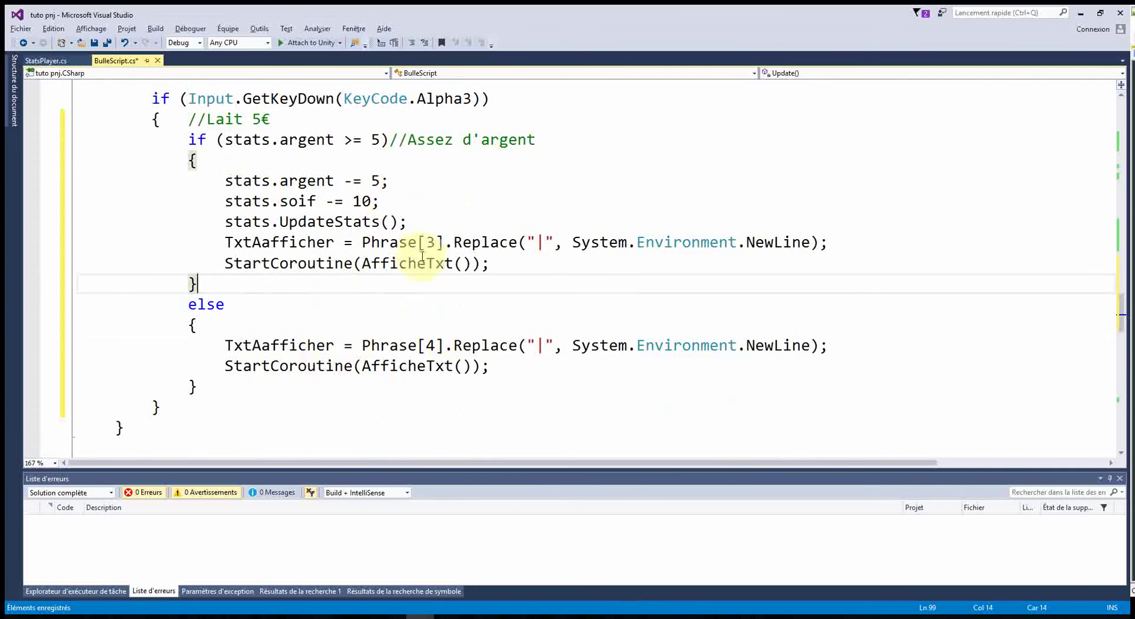
pyautogui.doubleClick(430, 346)
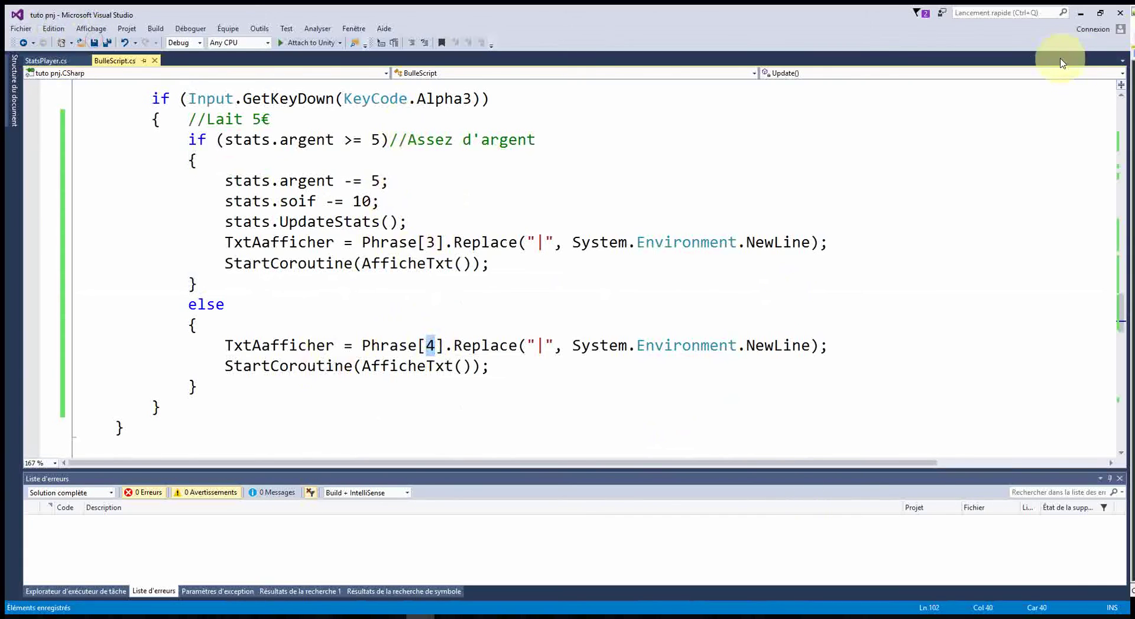
# Return to Unity, play the tavern scene and walk the knight to the barmaid's counter
pyautogui.click(1081, 12)
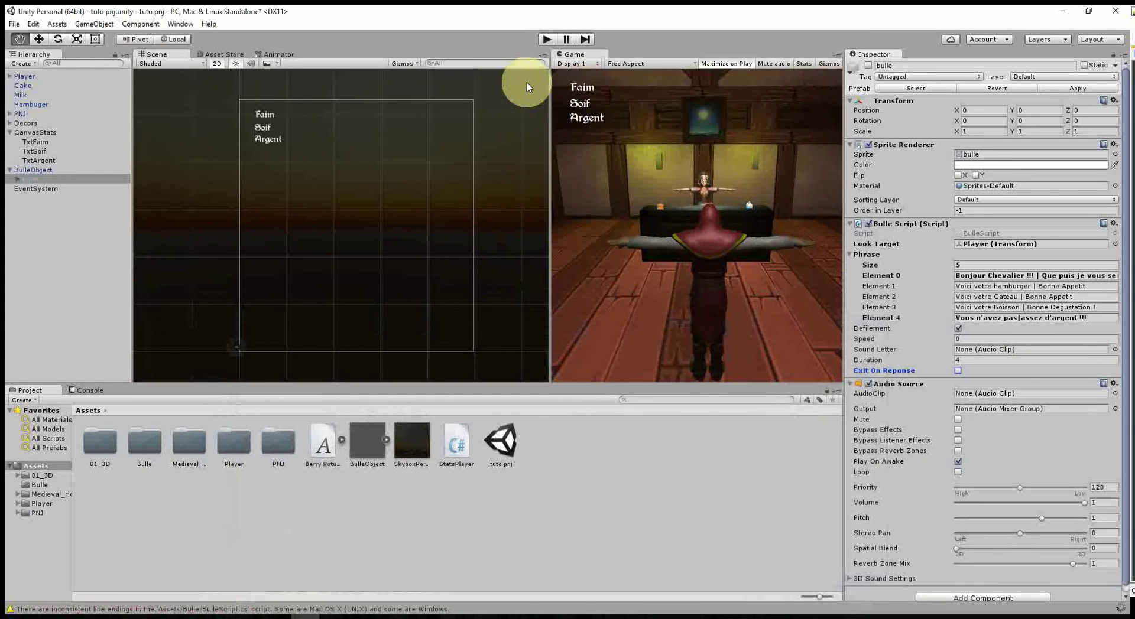
pyautogui.click(547, 41)
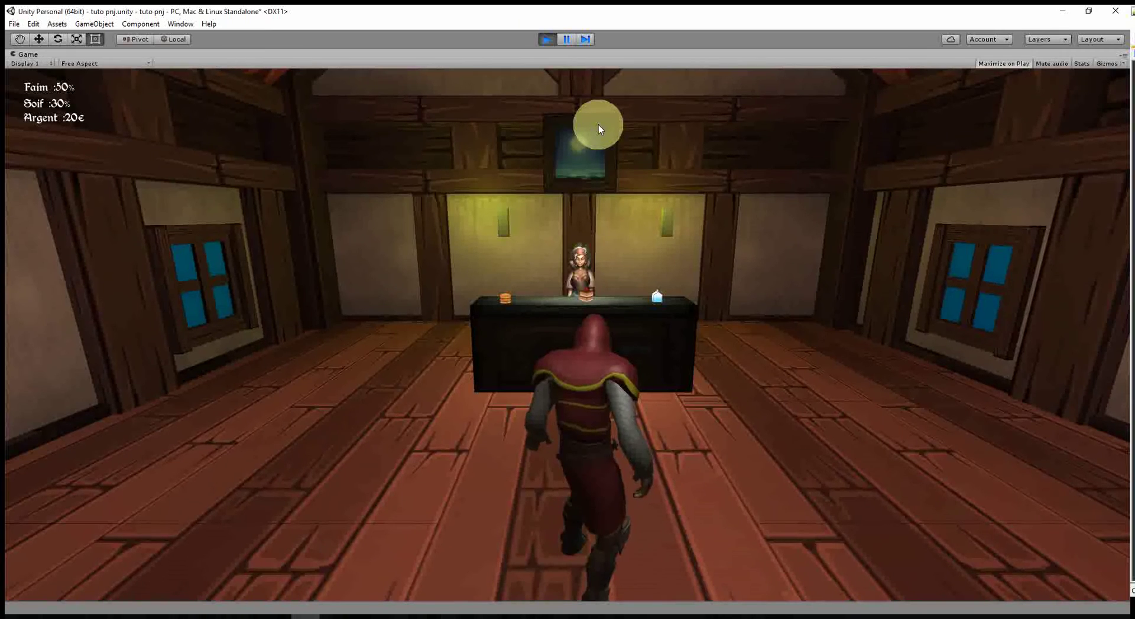
pyautogui.press('w')
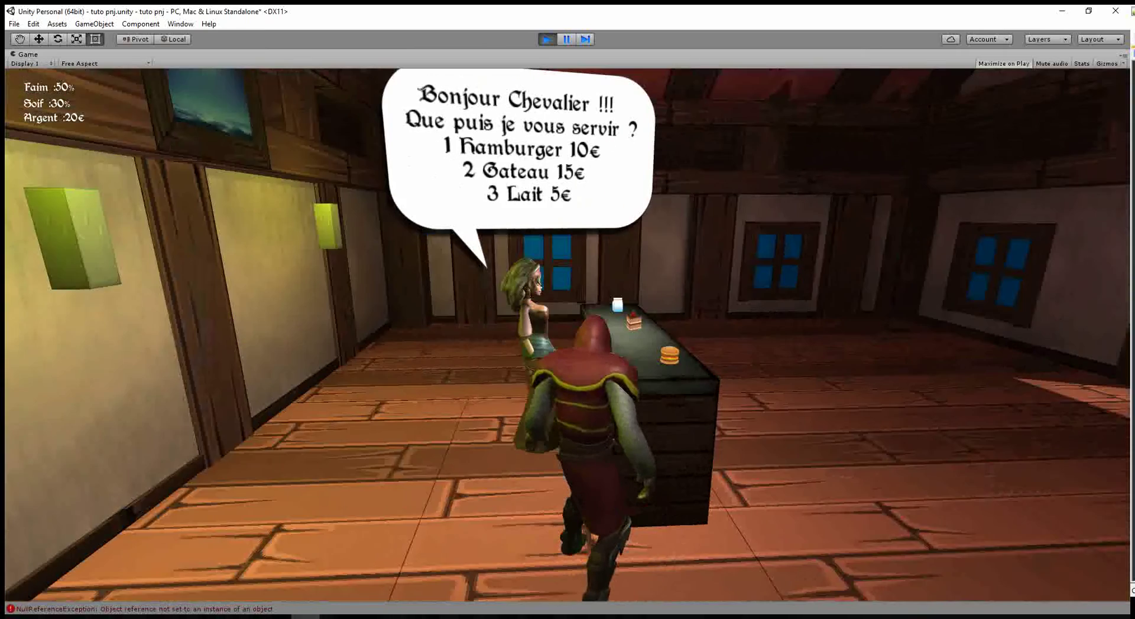
pyautogui.moveTo(1027, 212); pyautogui.dragTo(969, 216)
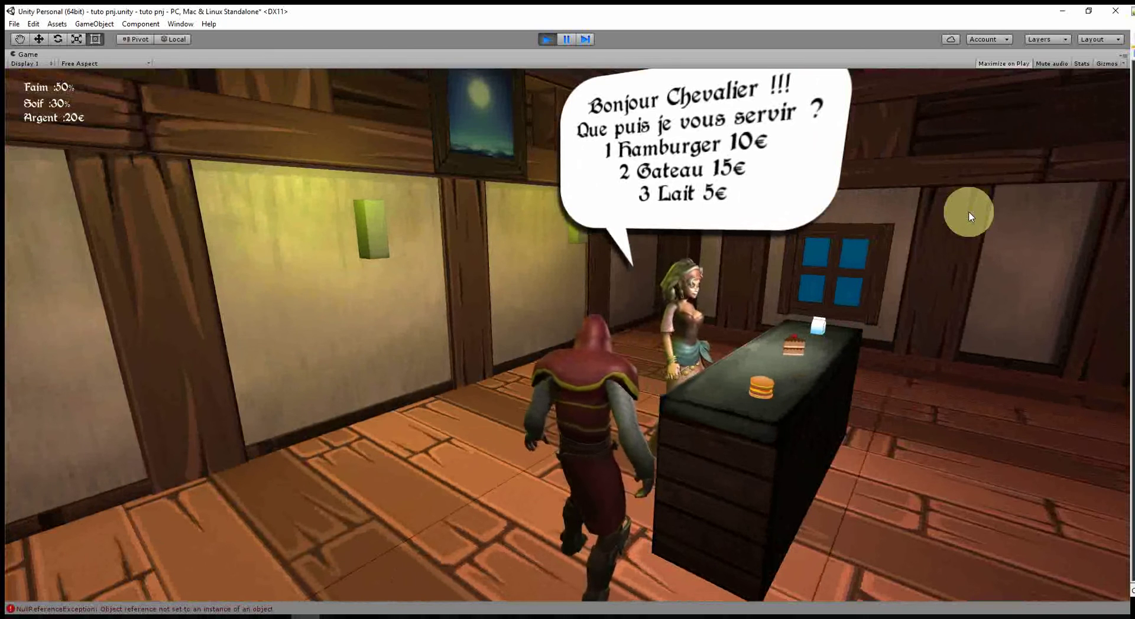
# Buy a cake with 2, try unaffordable purchases with 1 and 2, then buy milk with 3
pyautogui.press('2')
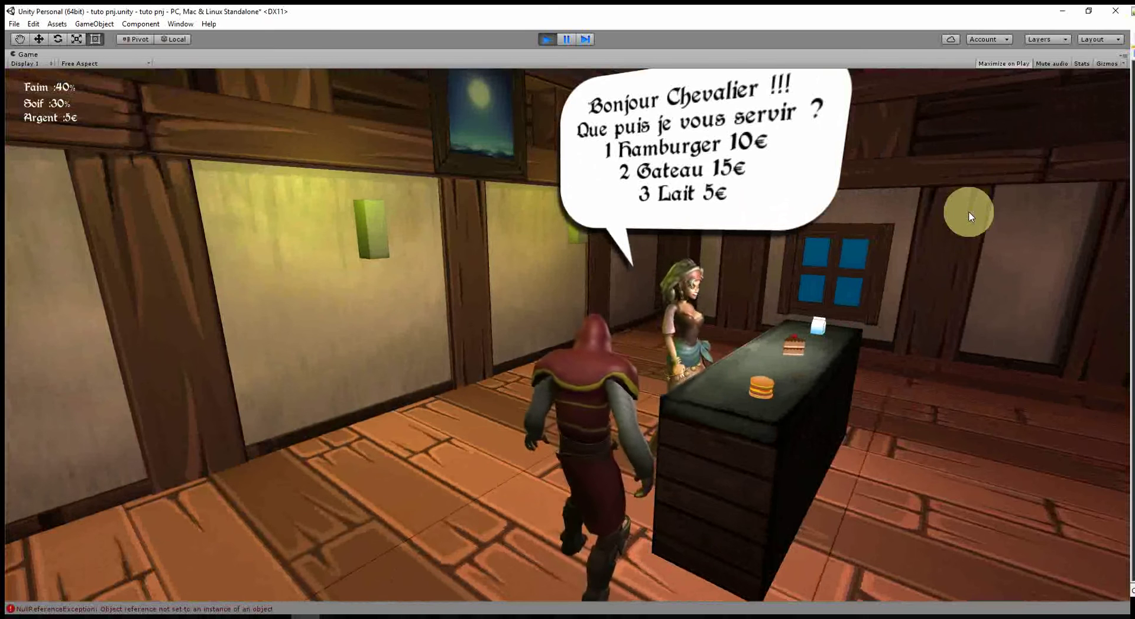
pyautogui.press('1')
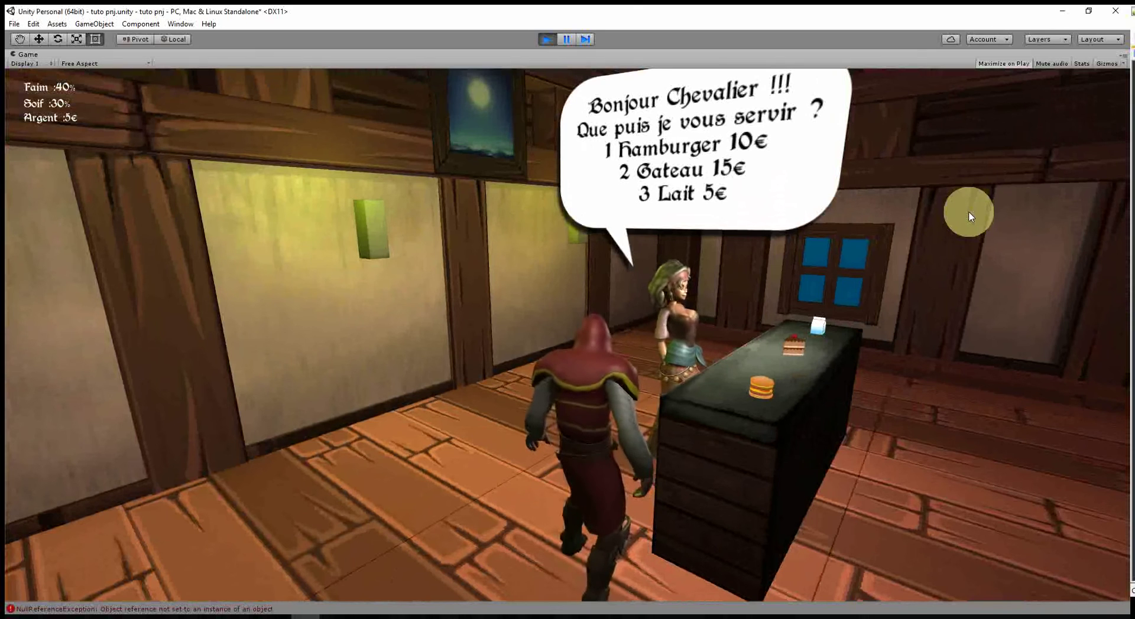
pyautogui.press('2')
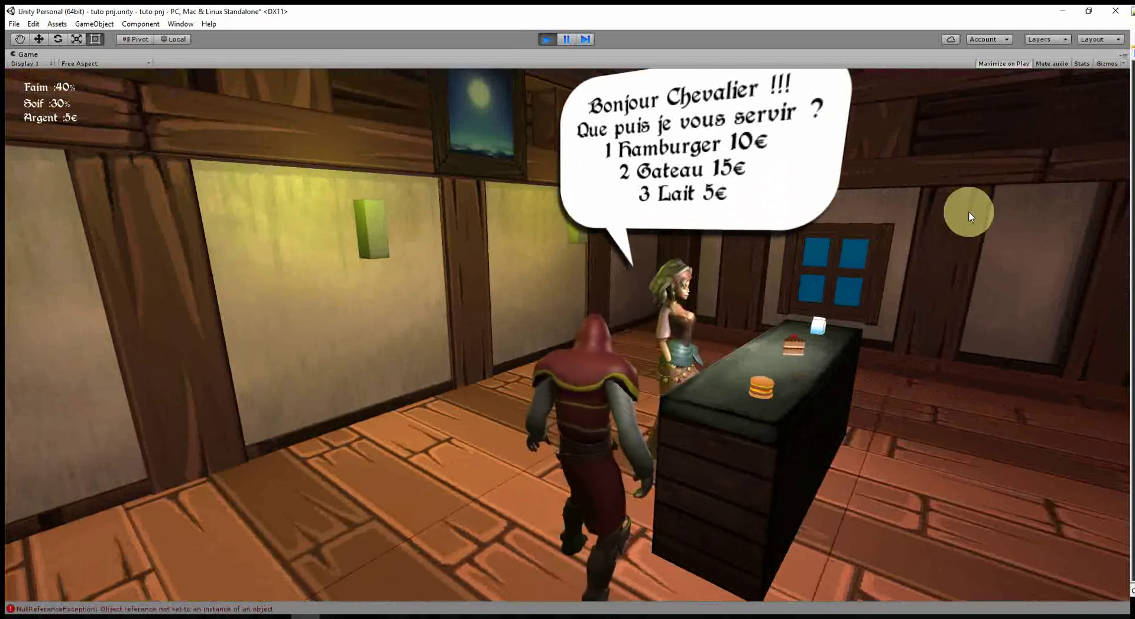
pyautogui.press('3')
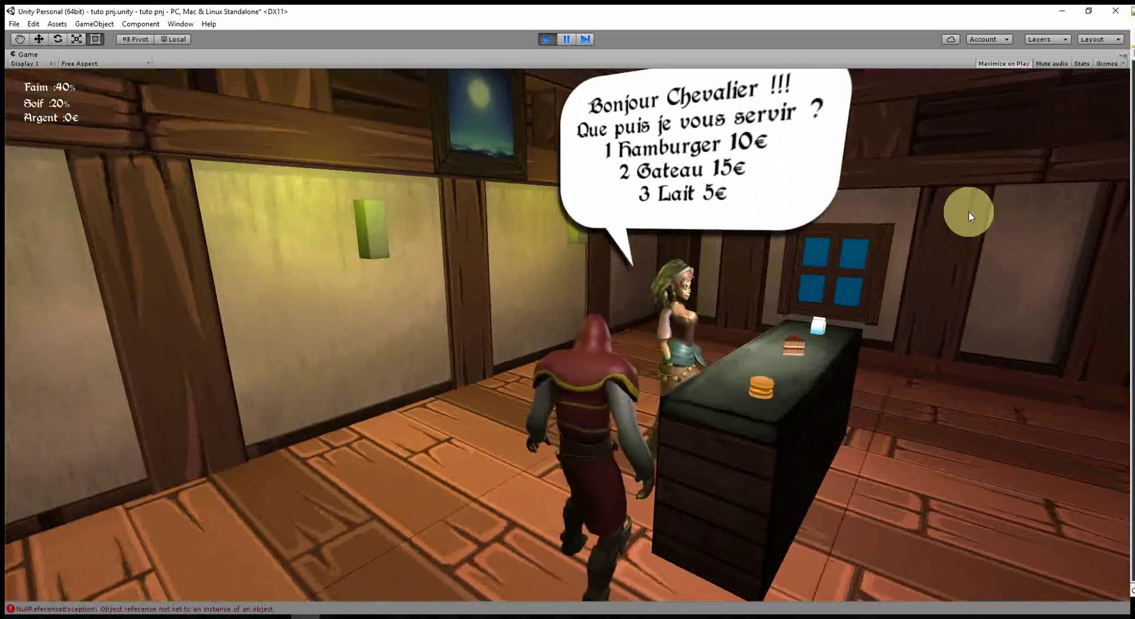
# Check the shopkeeper refuses a purchase at 0€, then walk away and back to the counter
pyautogui.press('1')
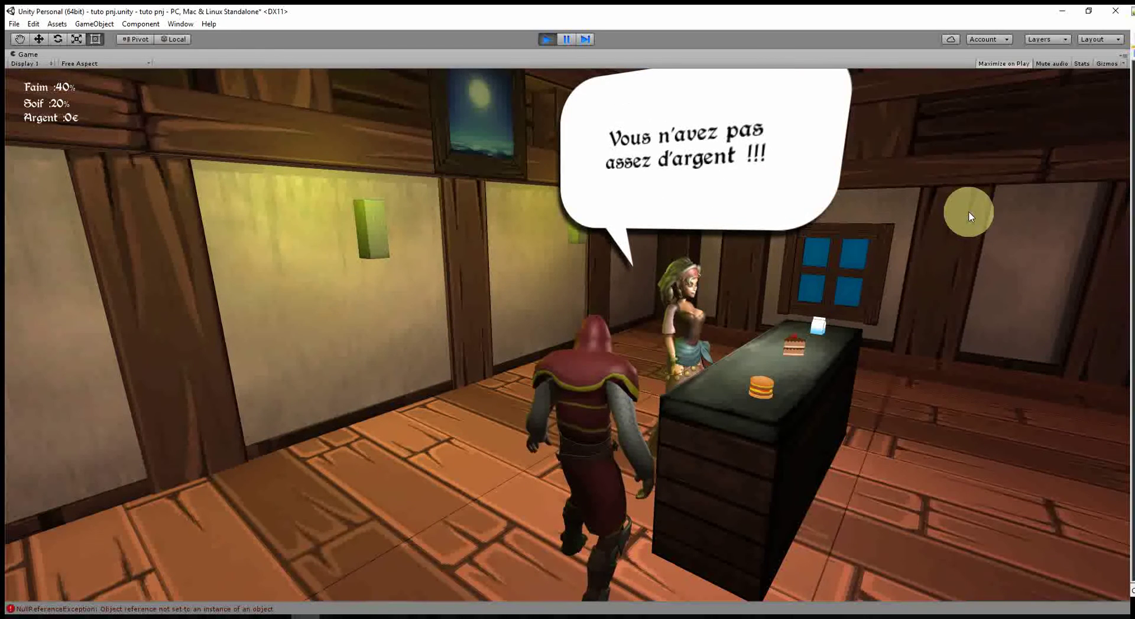
pyautogui.press('d')
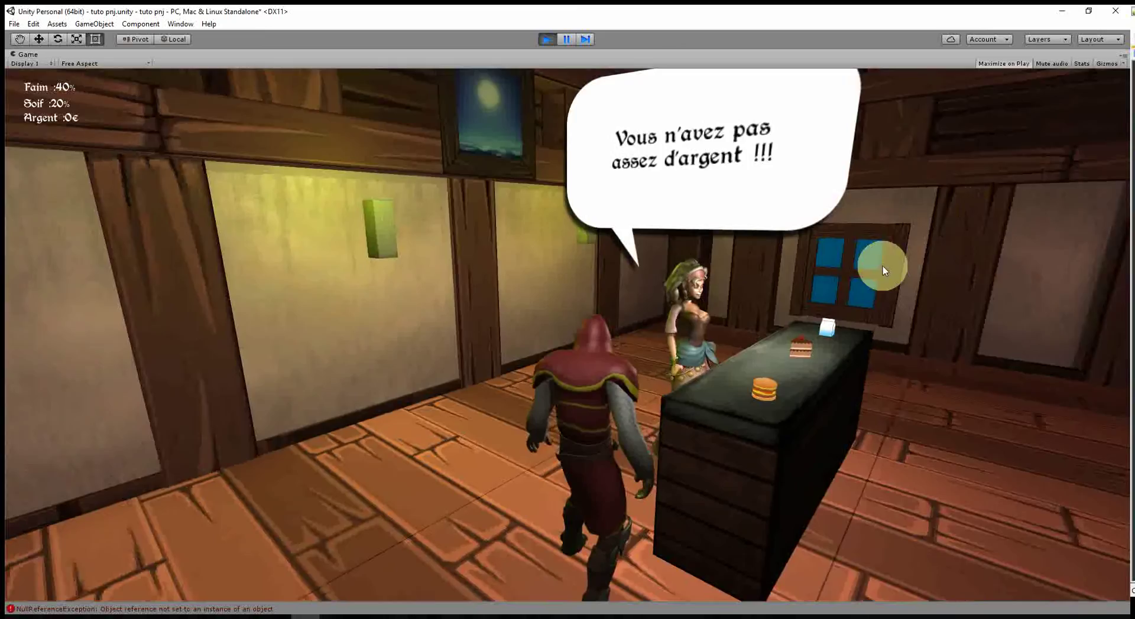
pyautogui.press('w')
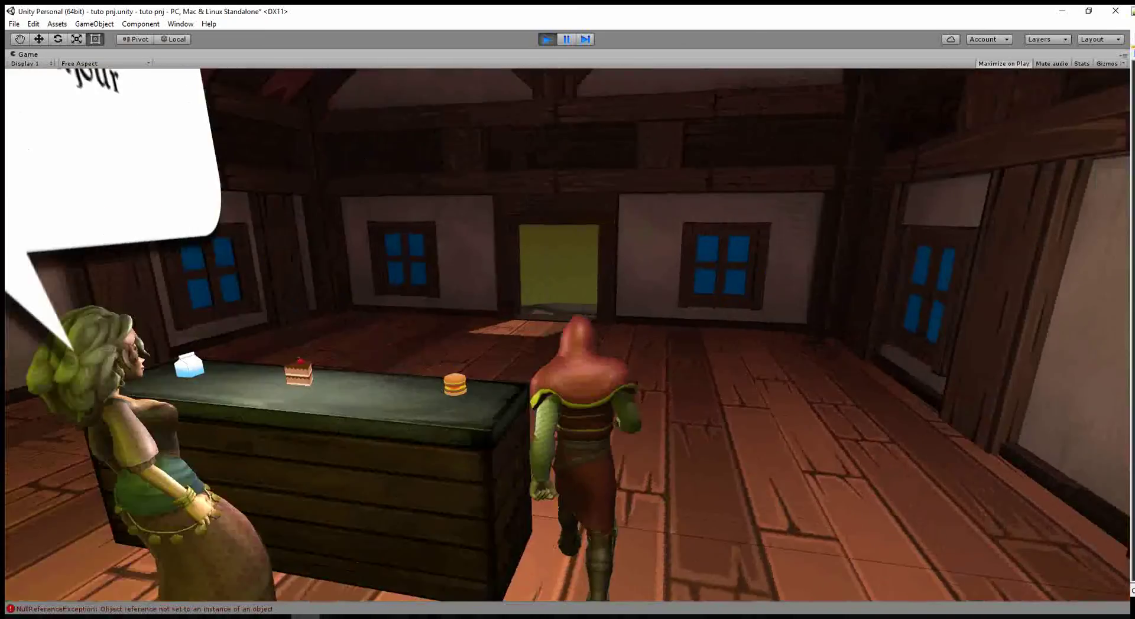
pyautogui.press('a')
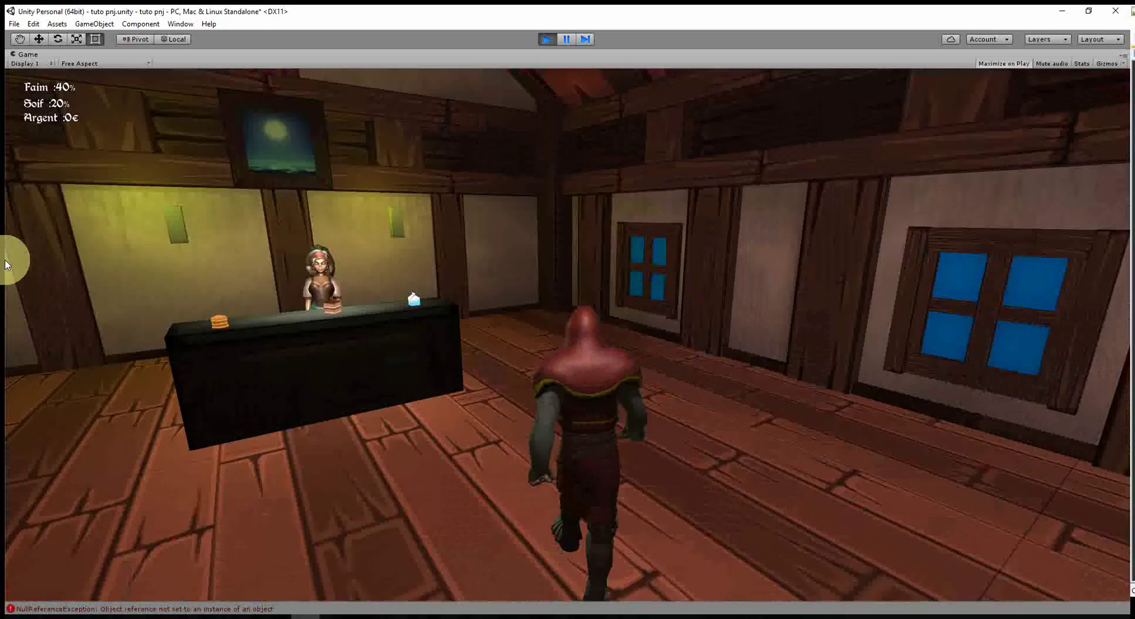
pyautogui.press('w')
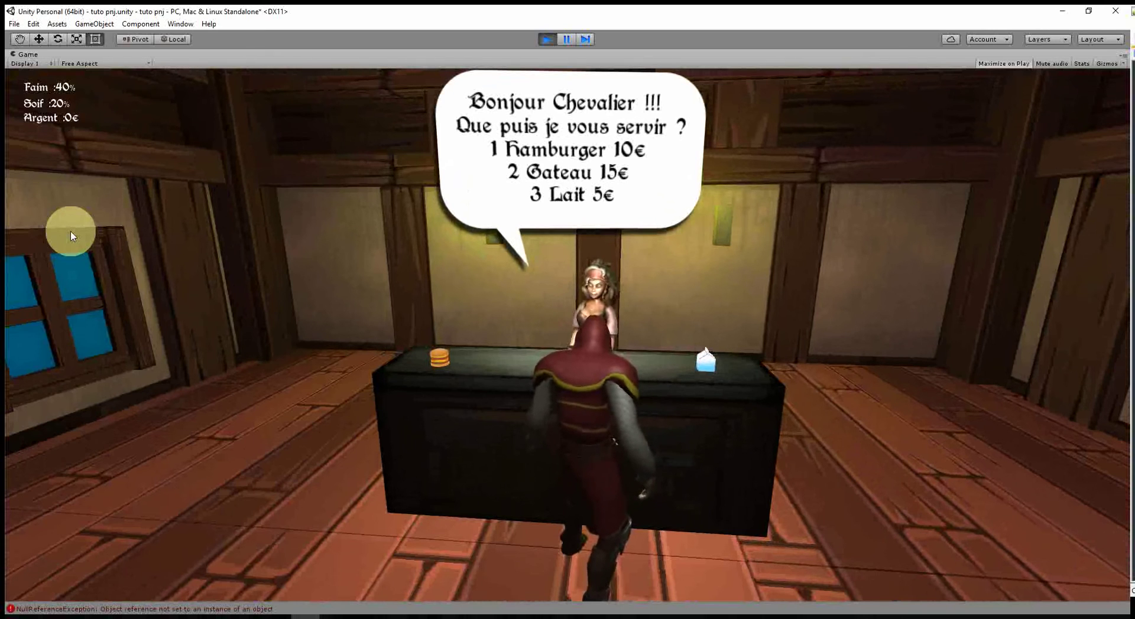
pyautogui.press('w')
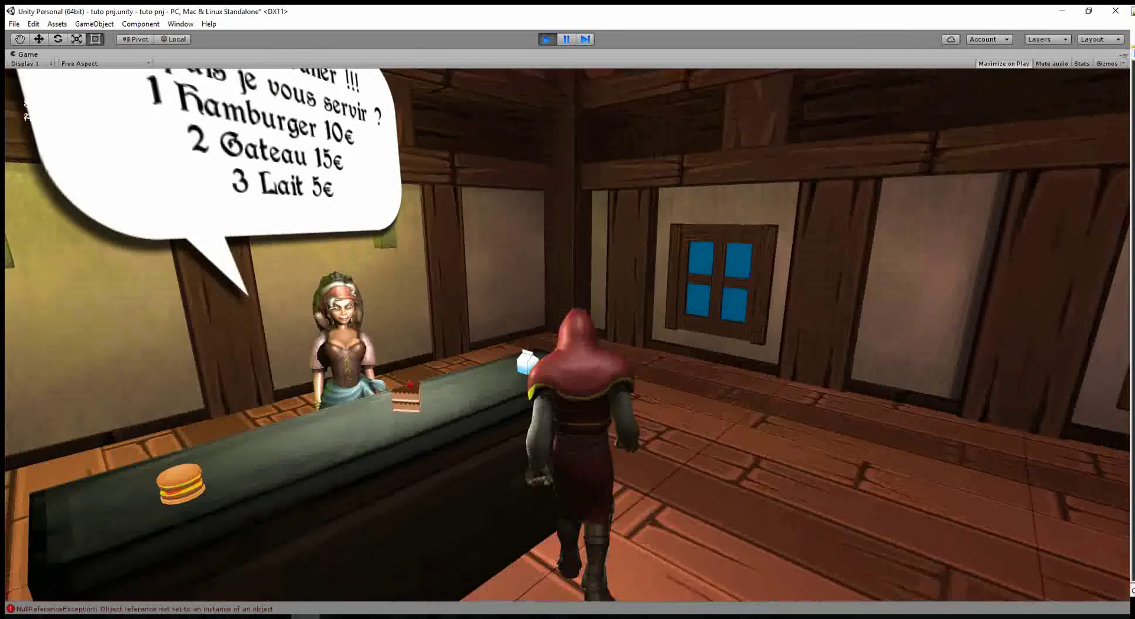
pyautogui.moveTo(222, 423); pyautogui.dragTo(6, 242)
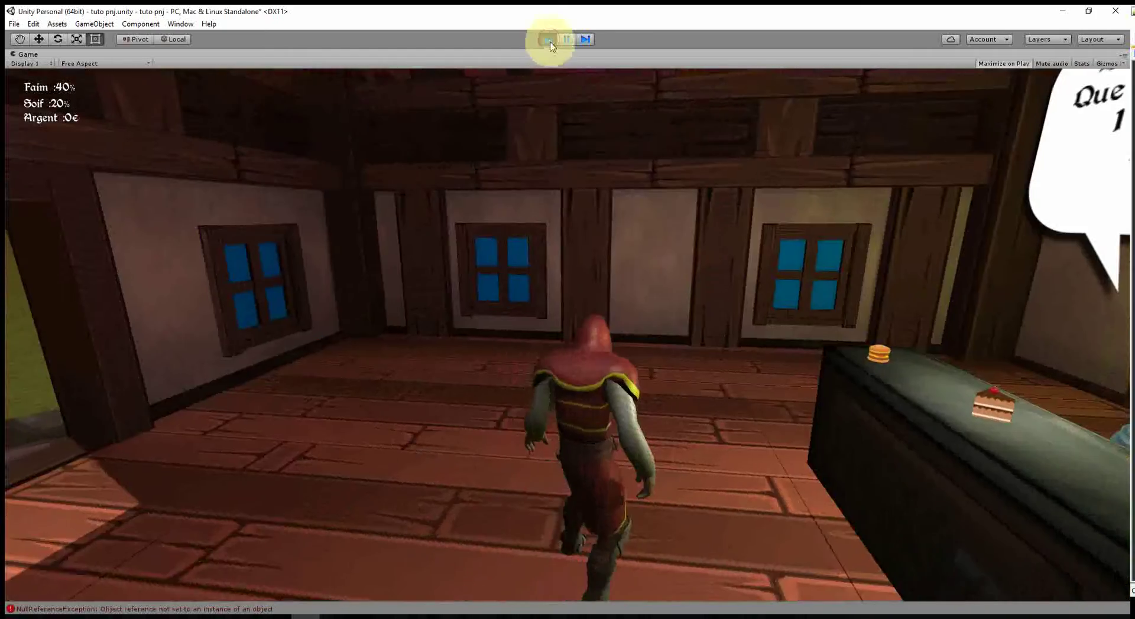
# Stop the game and select bulle under BulleObject in the Hierarchy
pyautogui.click(546, 39)
pyautogui.click(26, 169)
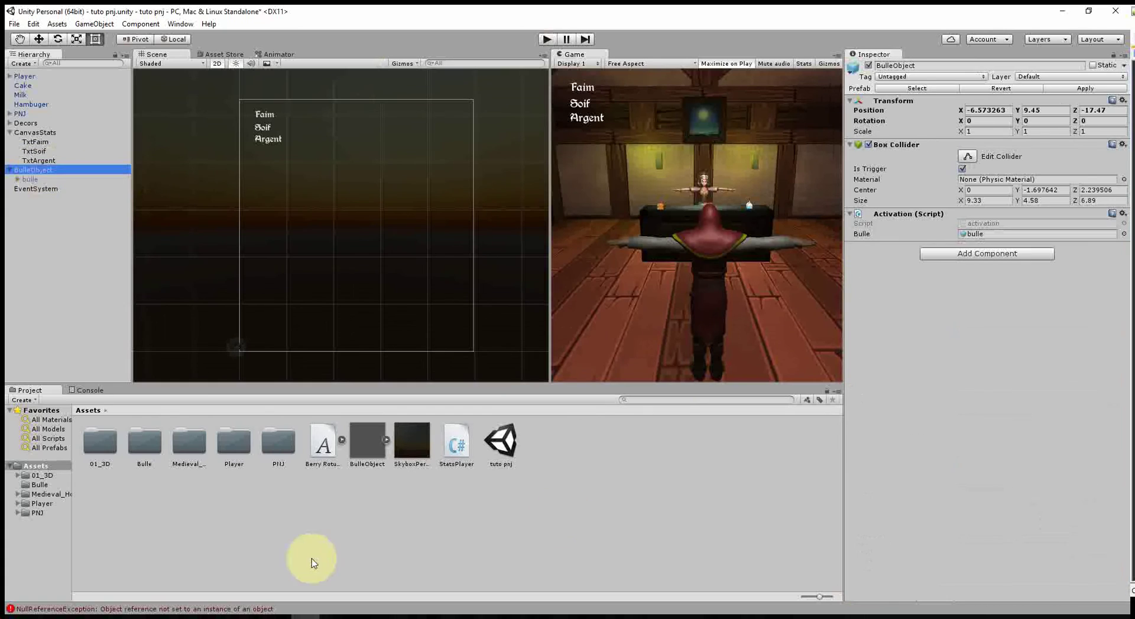
pyautogui.click(24, 179)
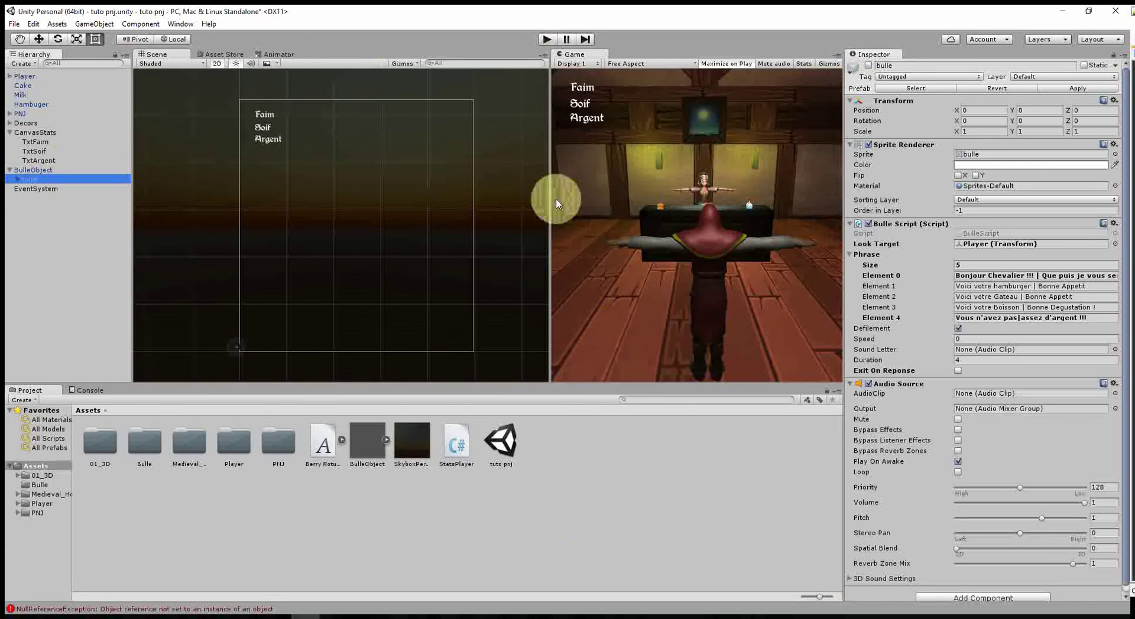
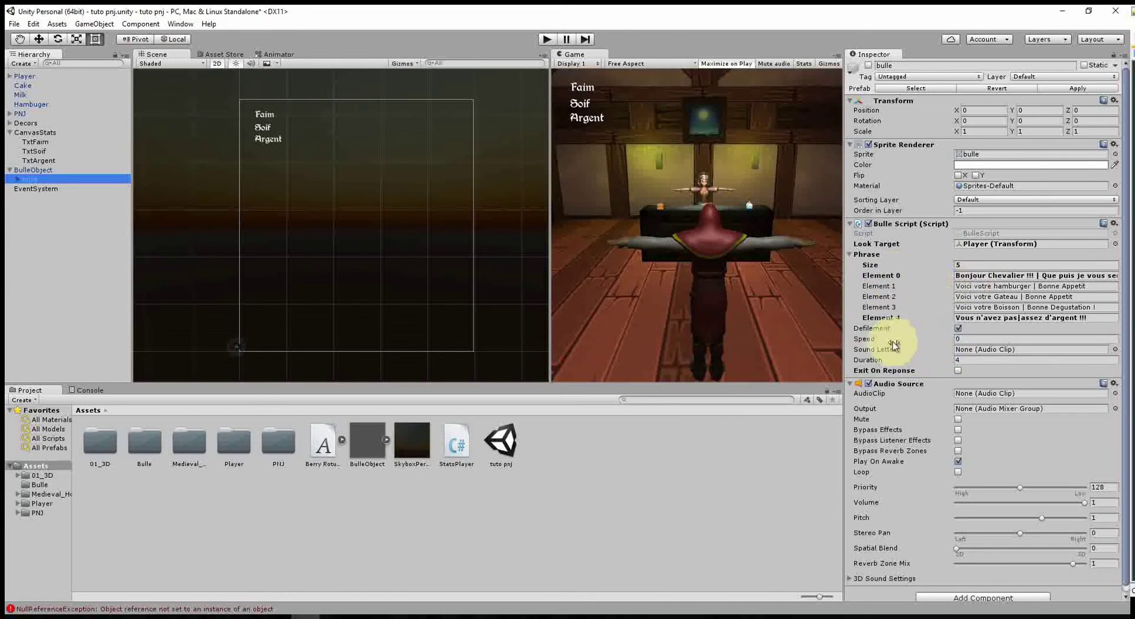
# Uncheck Defilement on the shop bubble and playtest buying a hamburger to see the full text at once
pyautogui.click(957, 329)
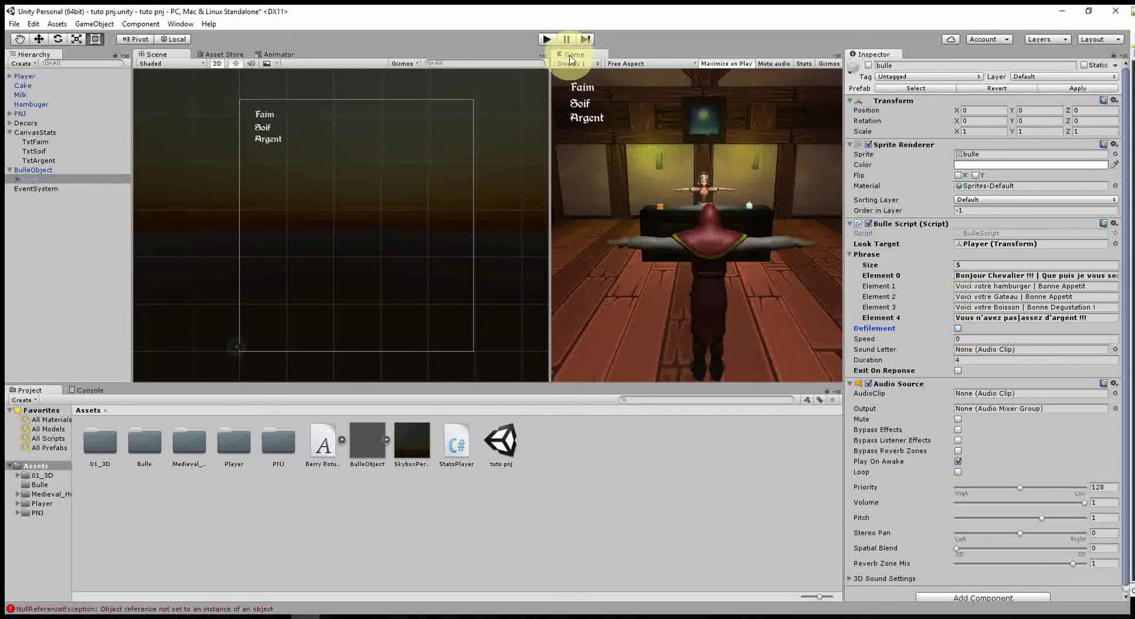
pyautogui.click(548, 39)
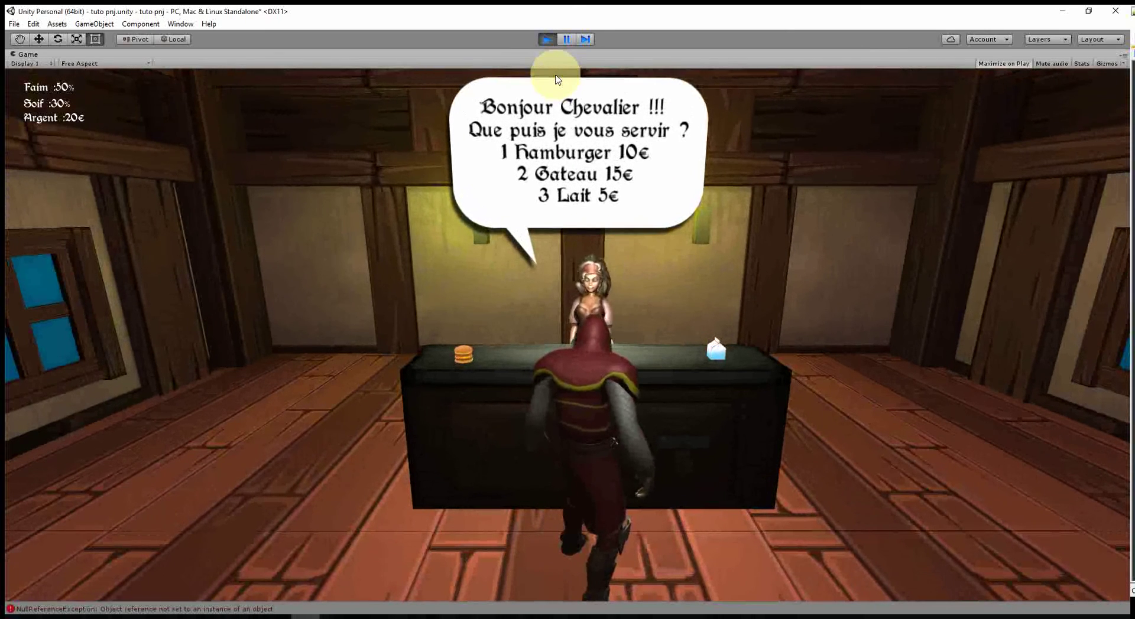
pyautogui.press('1')
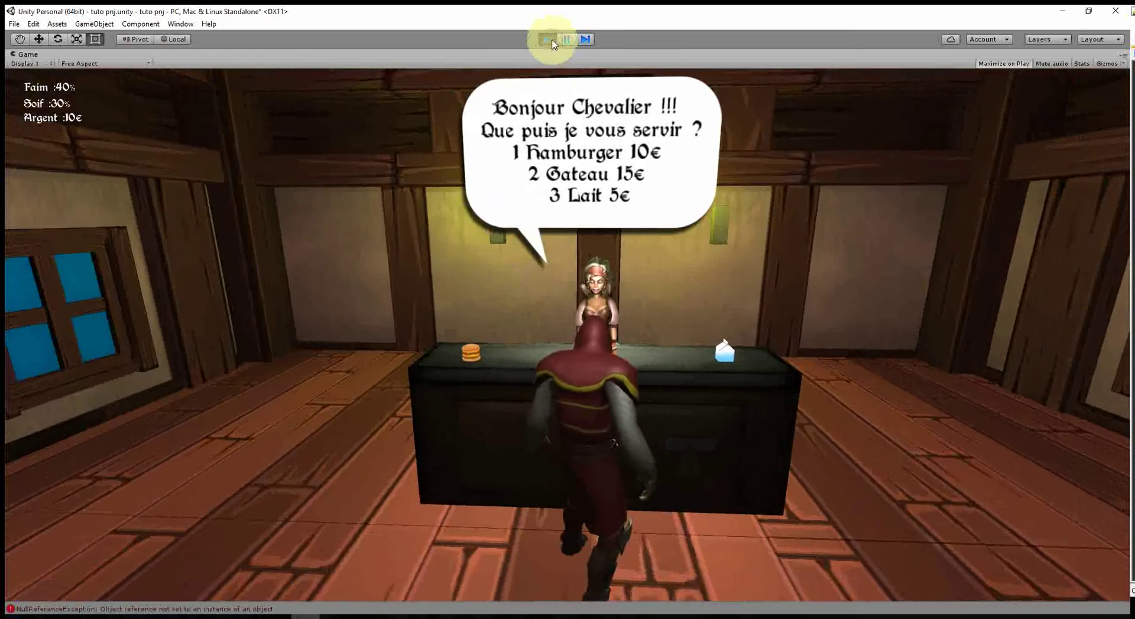
pyautogui.click(548, 39)
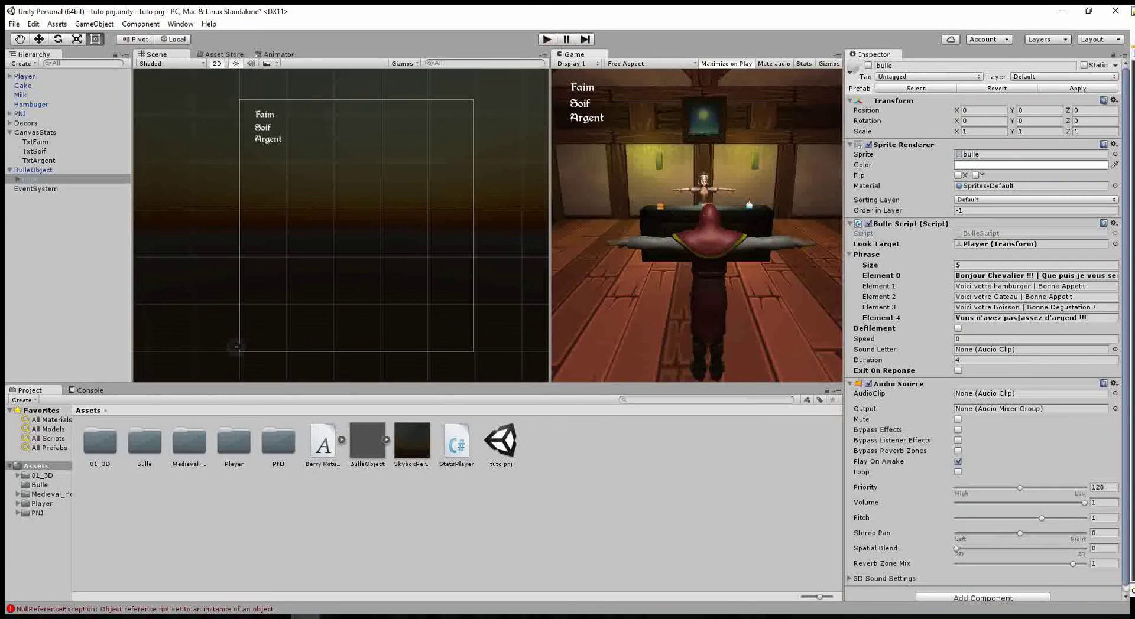
# Remove the breakpoint on the if(Defilement) line in BulleScript.cs
pyautogui.hotkey('alt', 'Tab')
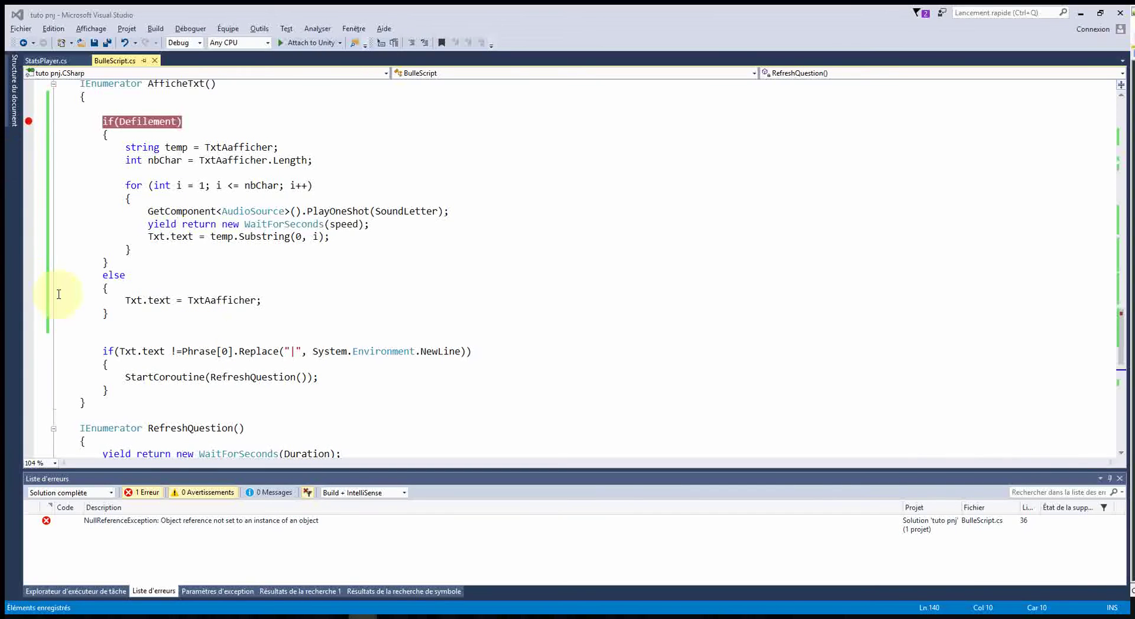
pyautogui.scroll(1, 240, 300)
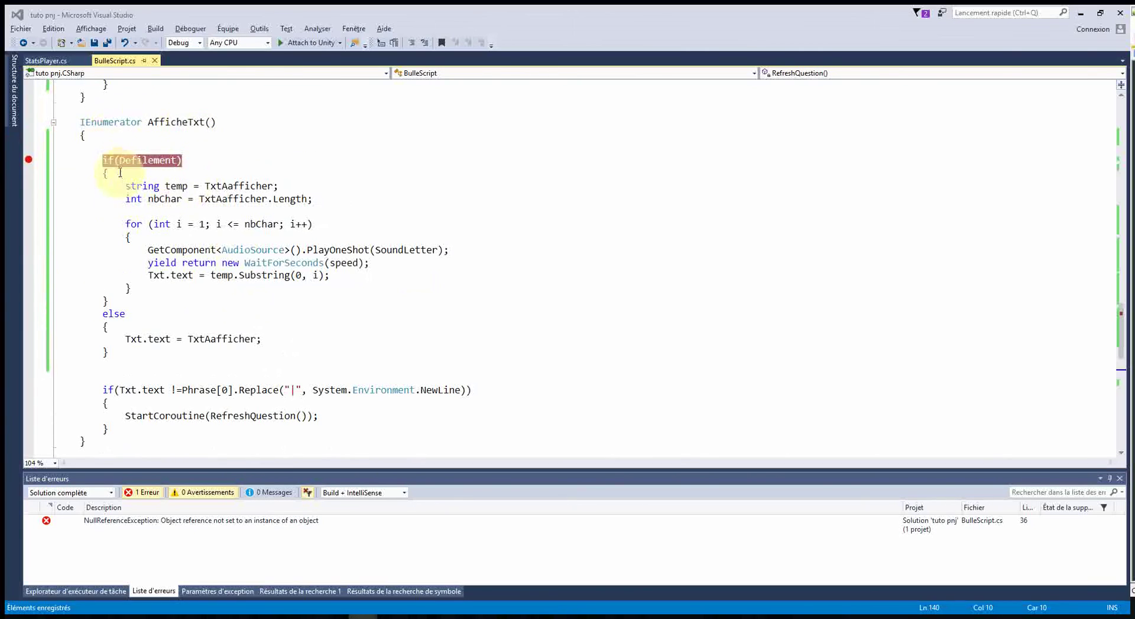
pyautogui.click(28, 159)
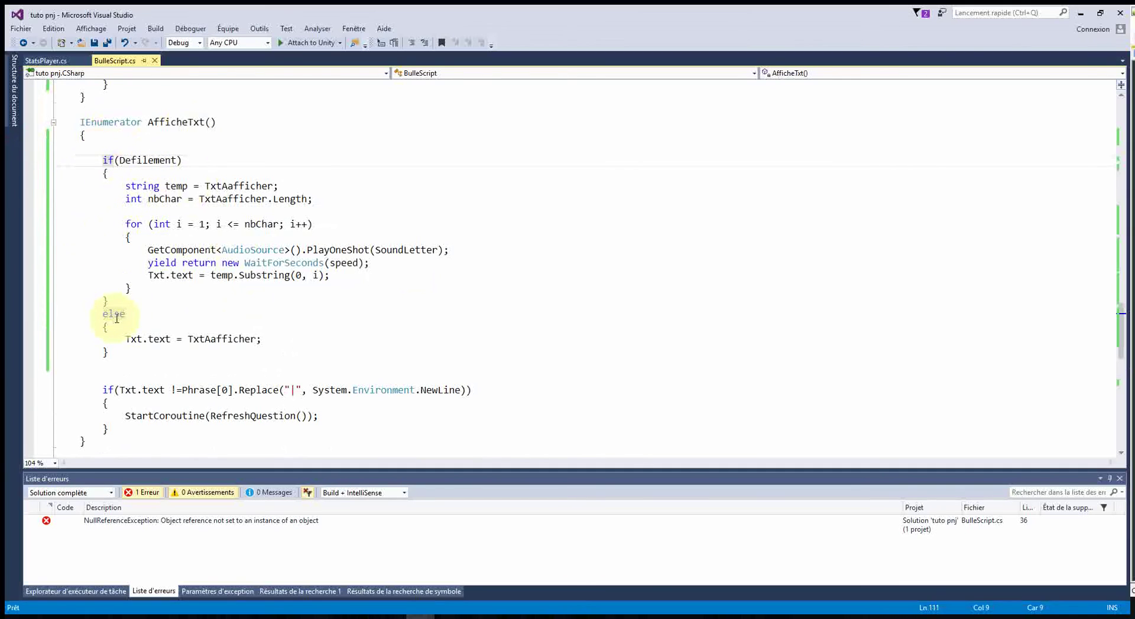
# Review the letter-by-letter code and the else branch setting Txt to TxtAafficher, then go back to Unity
pyautogui.moveTo(124, 187); pyautogui.dragTo(390, 271)
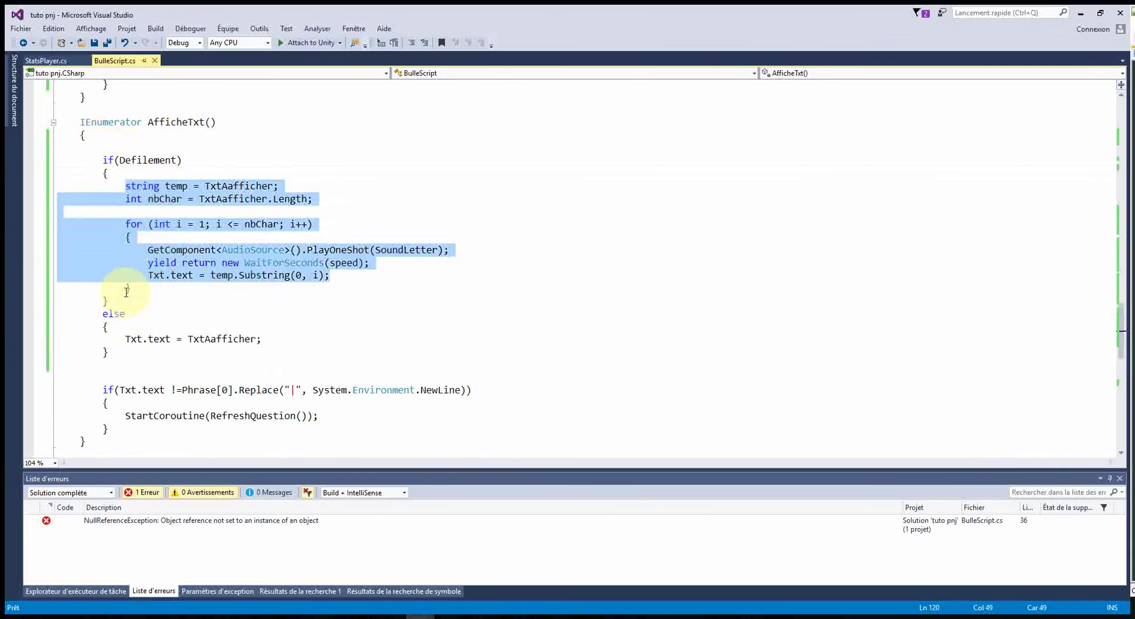
pyautogui.click(192, 293)
pyautogui.click(113, 313)
pyautogui.doubleClick(133, 340)
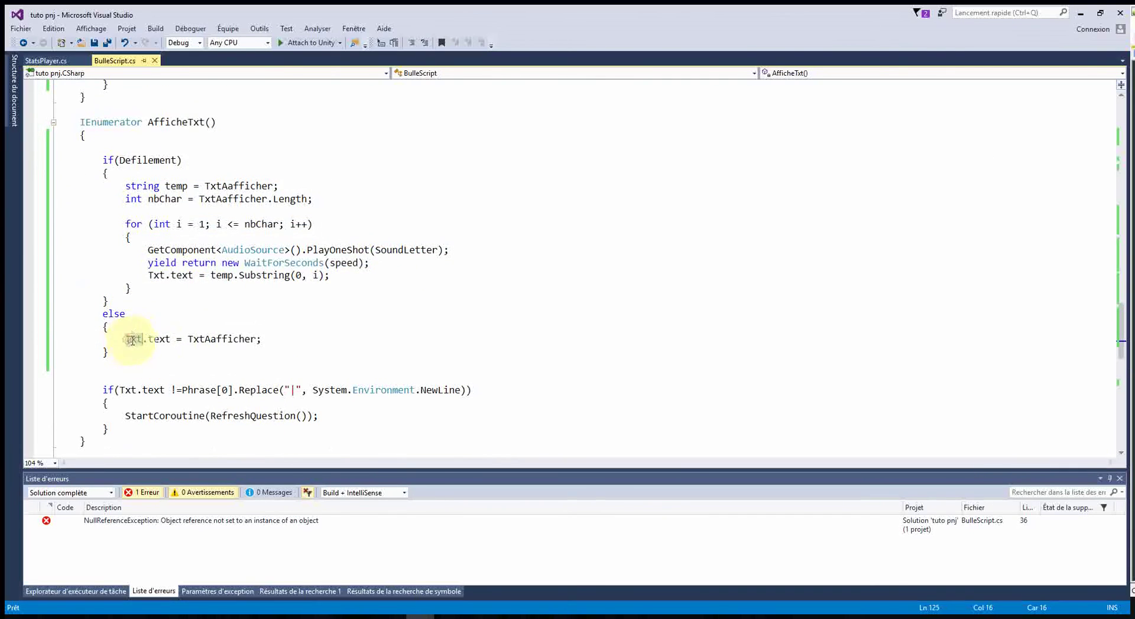
pyautogui.doubleClick(214, 339)
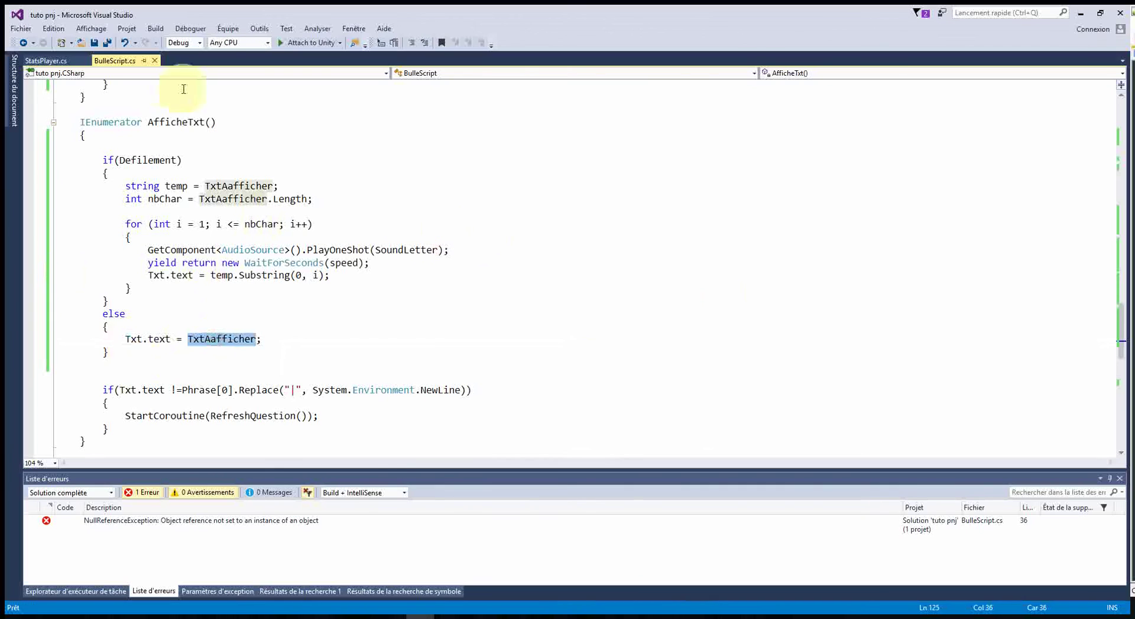
pyautogui.click(1080, 12)
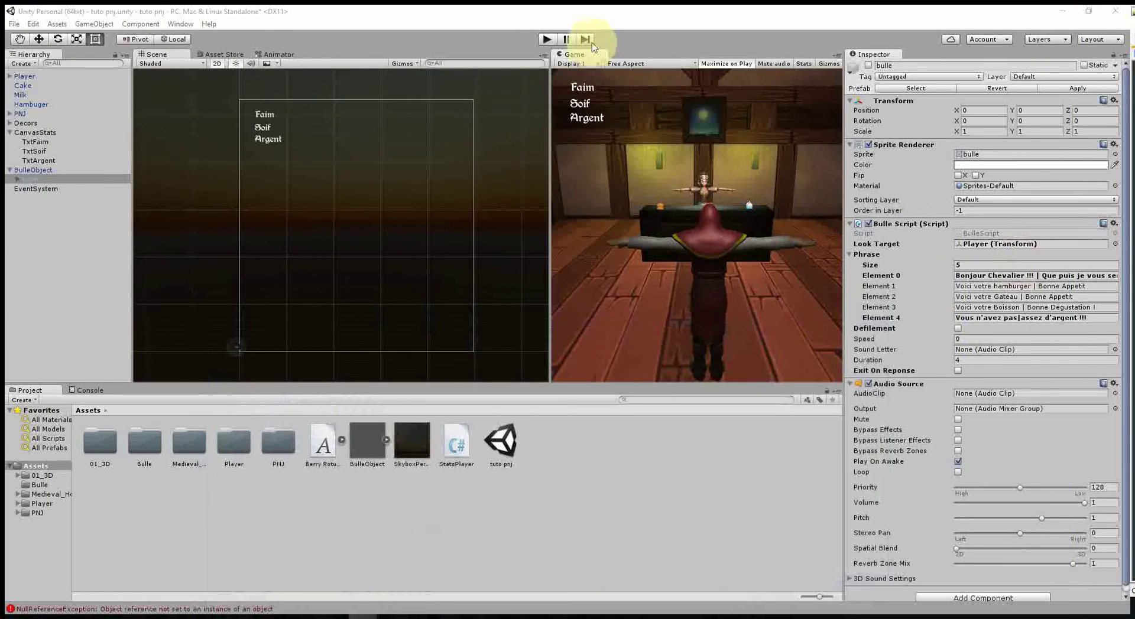
# Playtest with scrolling off: walk to the counter, buy a hamburger, try a second unaffordable purchase
pyautogui.click(549, 40)
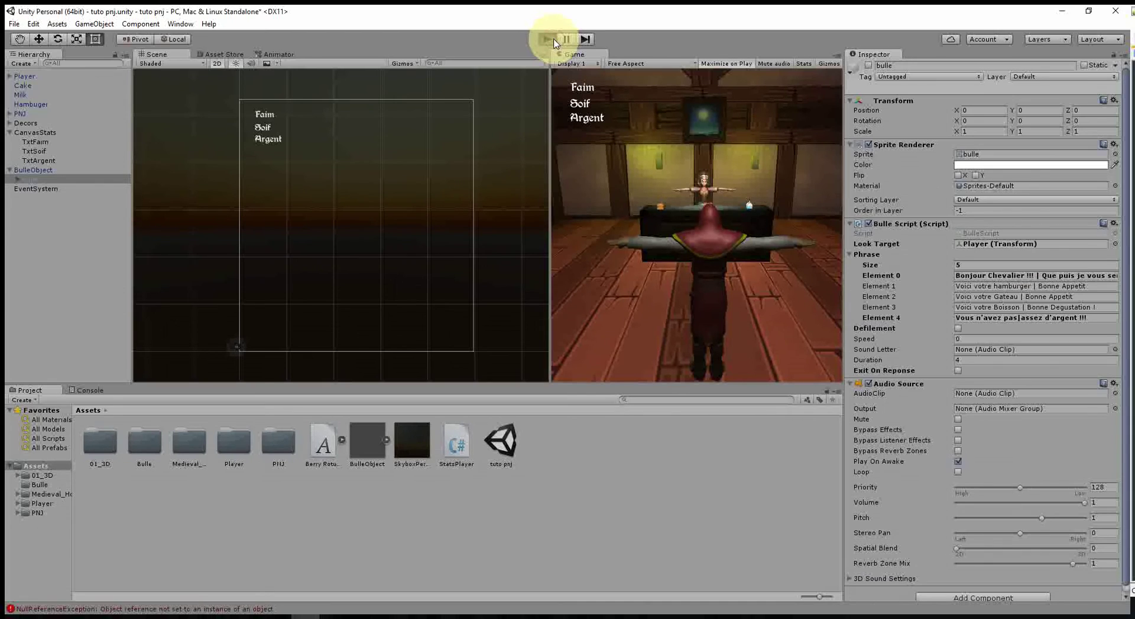
pyautogui.press('w')
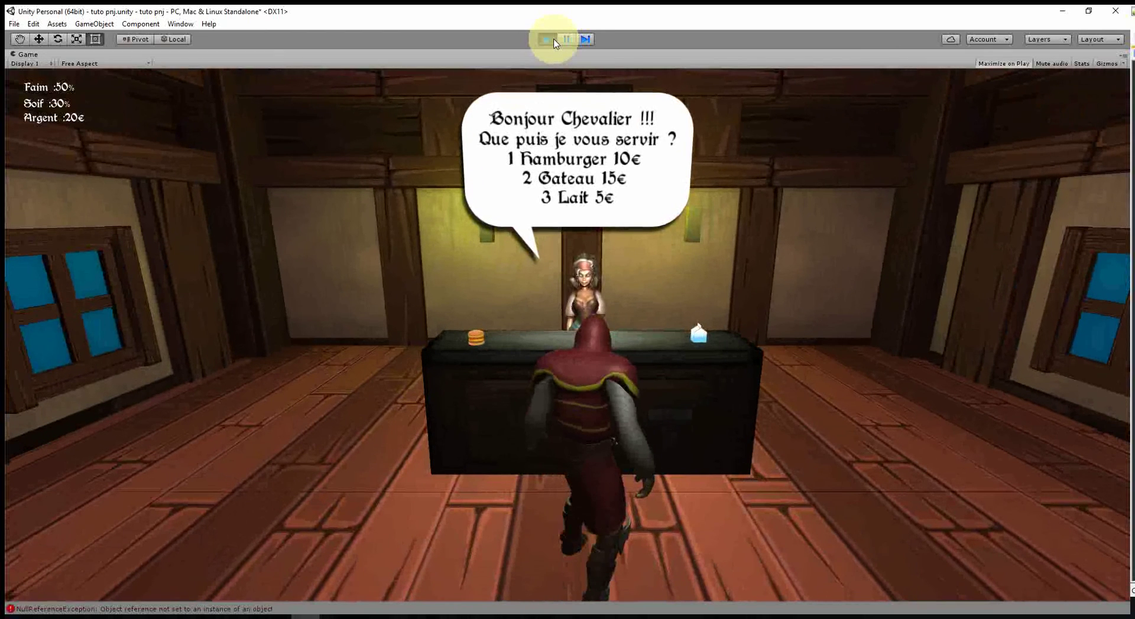
pyautogui.press('1')
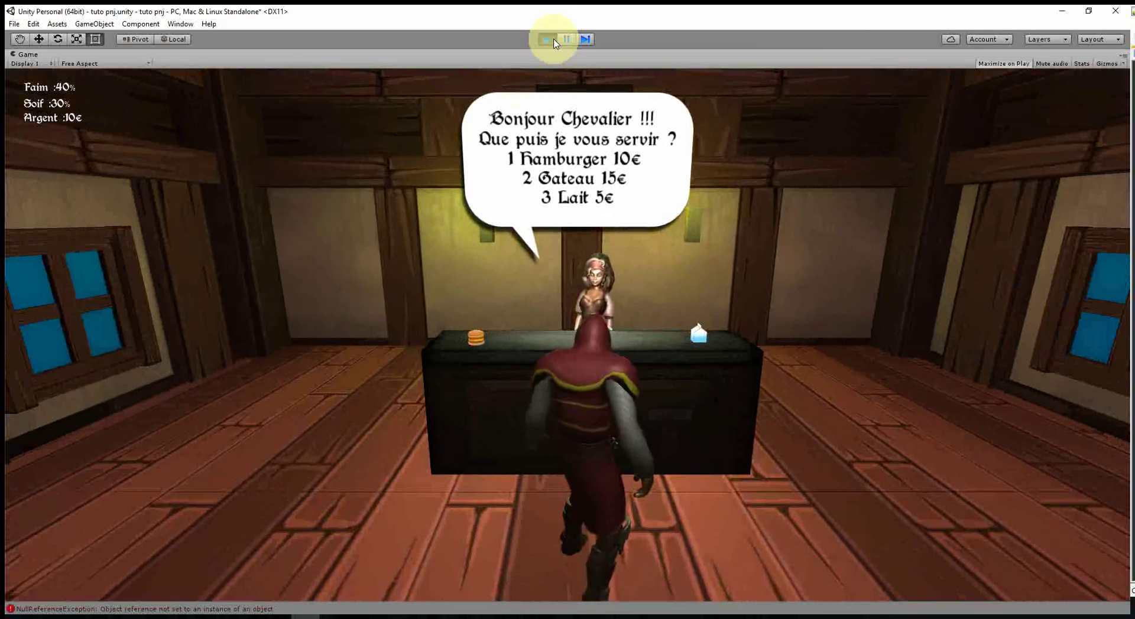
pyautogui.press('2')
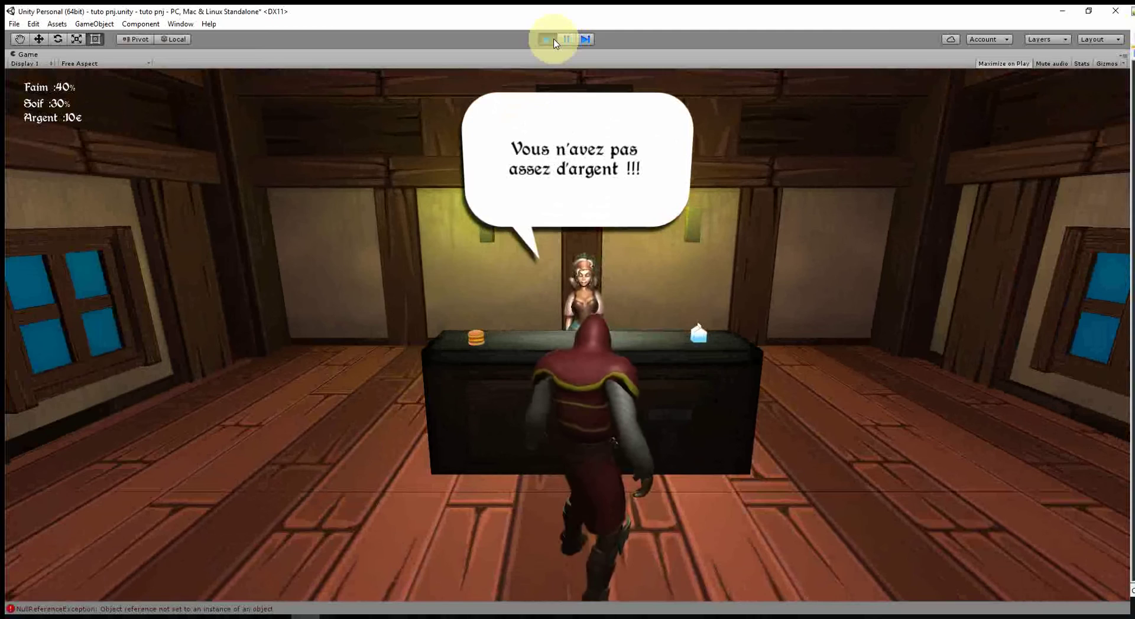
pyautogui.click(550, 39)
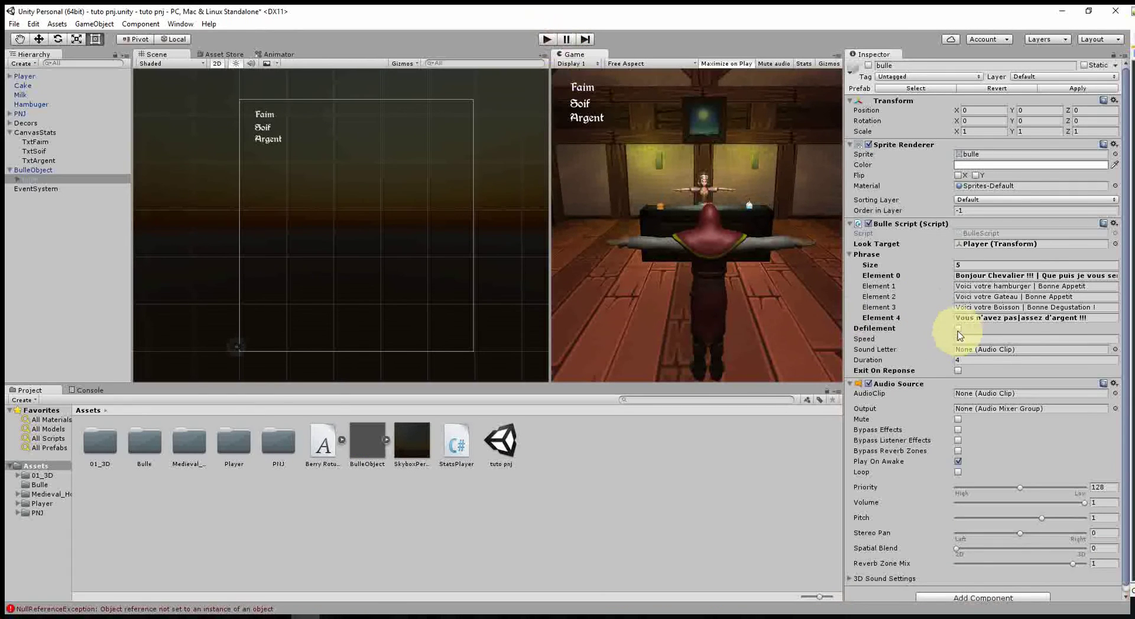
# Re-enable Defilement and playtest buying items 1 and 2 to watch the text type out
pyautogui.click(958, 329)
pyautogui.click(547, 39)
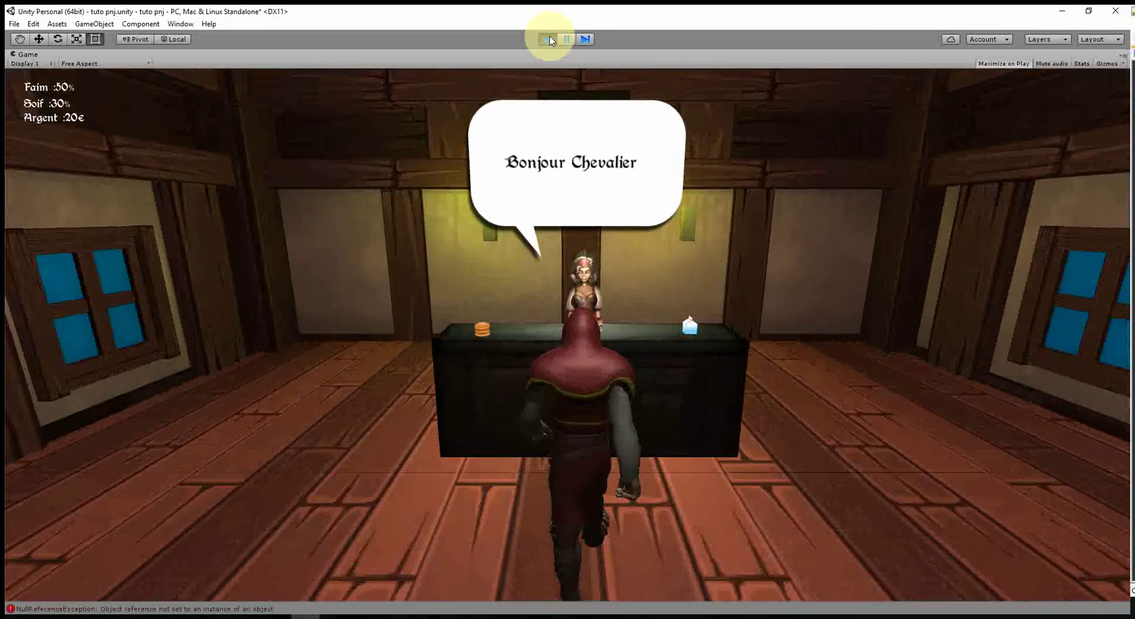
pyautogui.press('1')
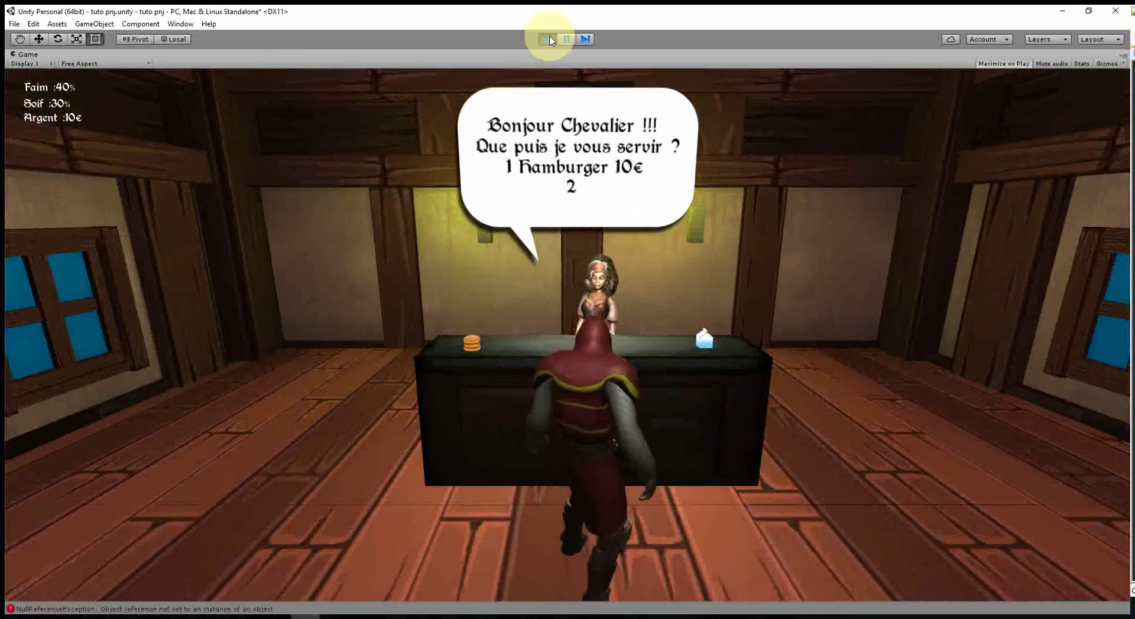
pyautogui.press('2')
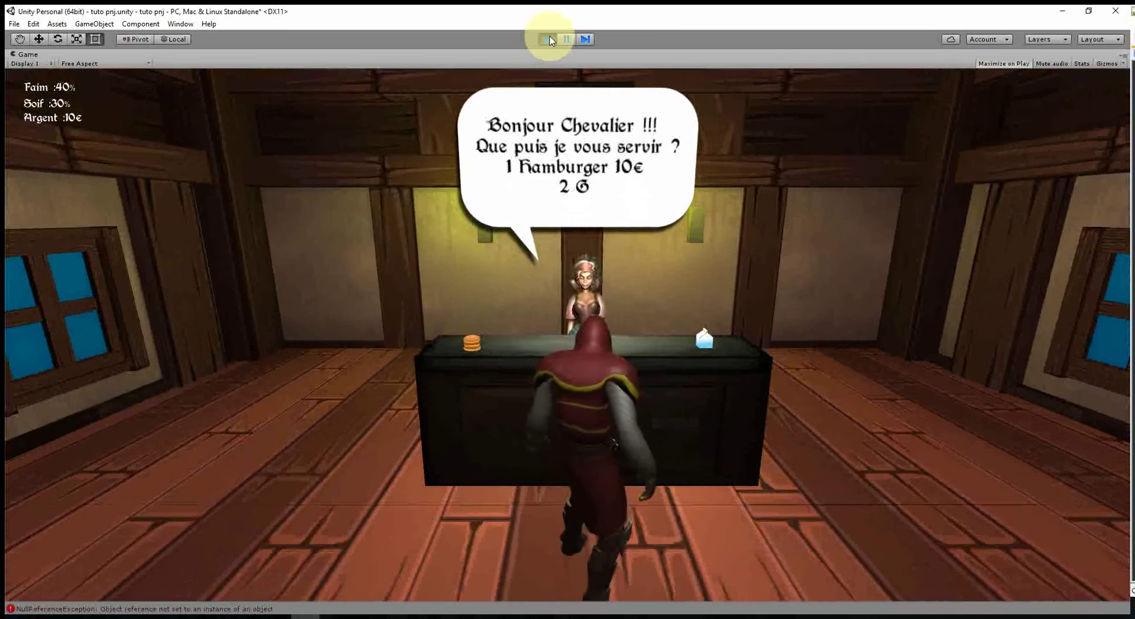
pyautogui.click(550, 40)
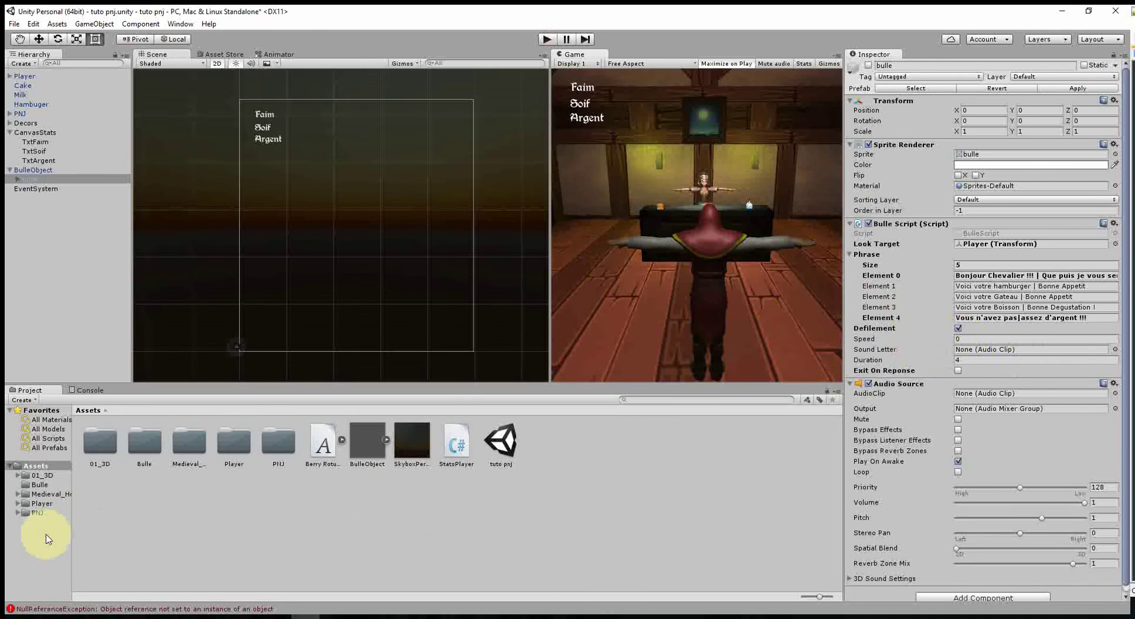
# Set Robot_blip as the bubble's per-letter sound and change Duration from 4 to 3
pyautogui.click(39, 487)
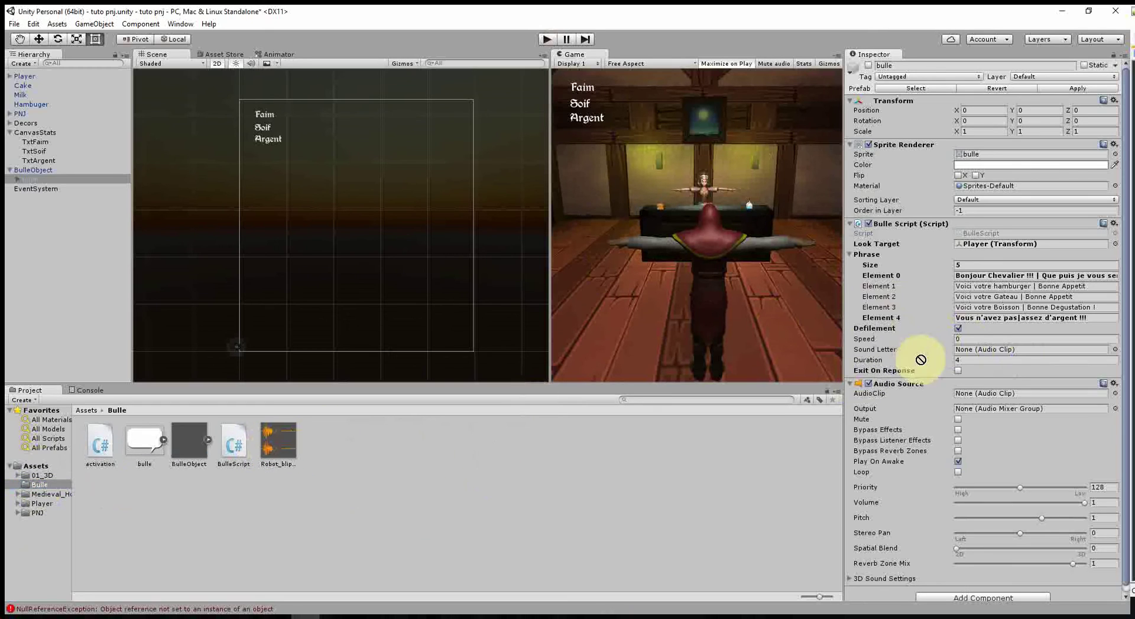
pyautogui.moveTo(273, 452); pyautogui.dragTo(1003, 350)
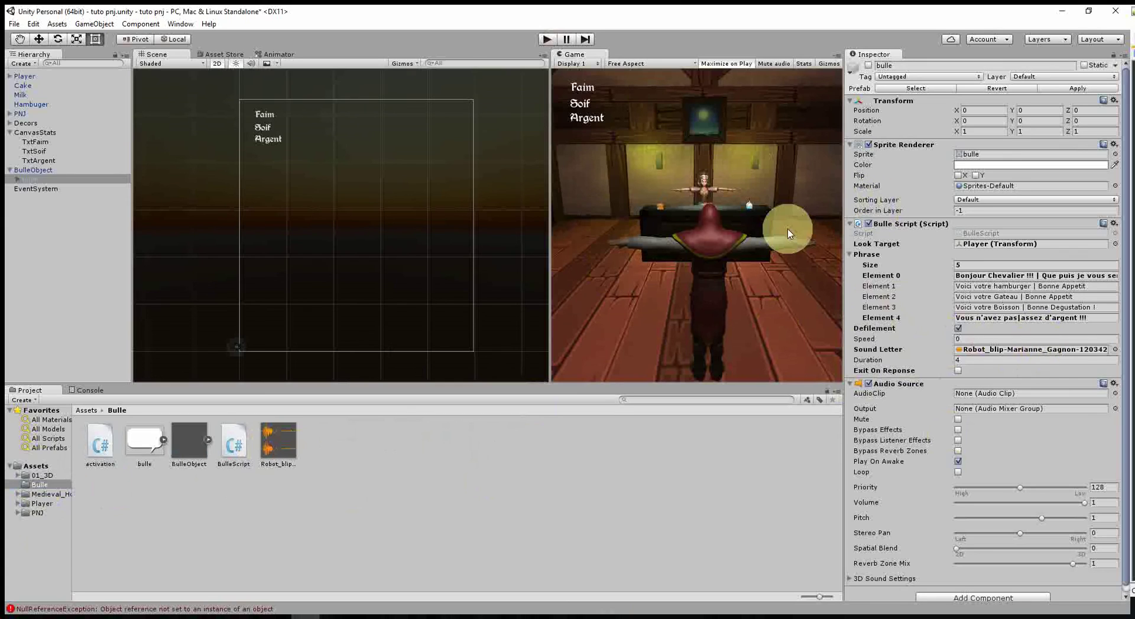
pyautogui.click(963, 360)
pyautogui.write('3')
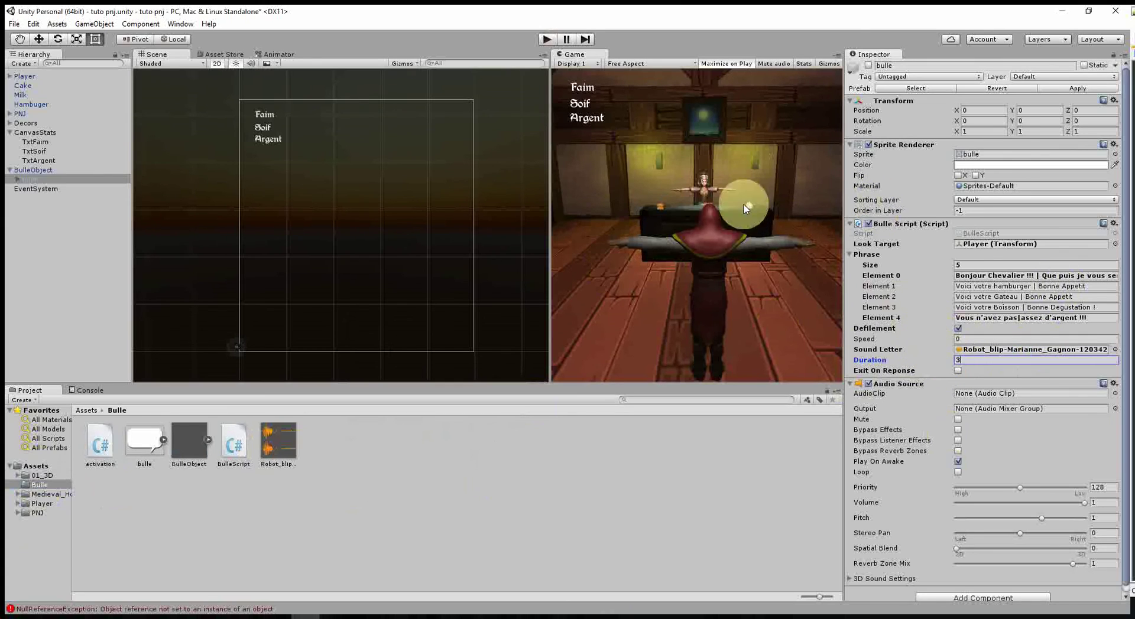
# Playtest walking to the counter and buying a hamburger from the barmaid, dropping Argent to 10€
pyautogui.click(545, 41)
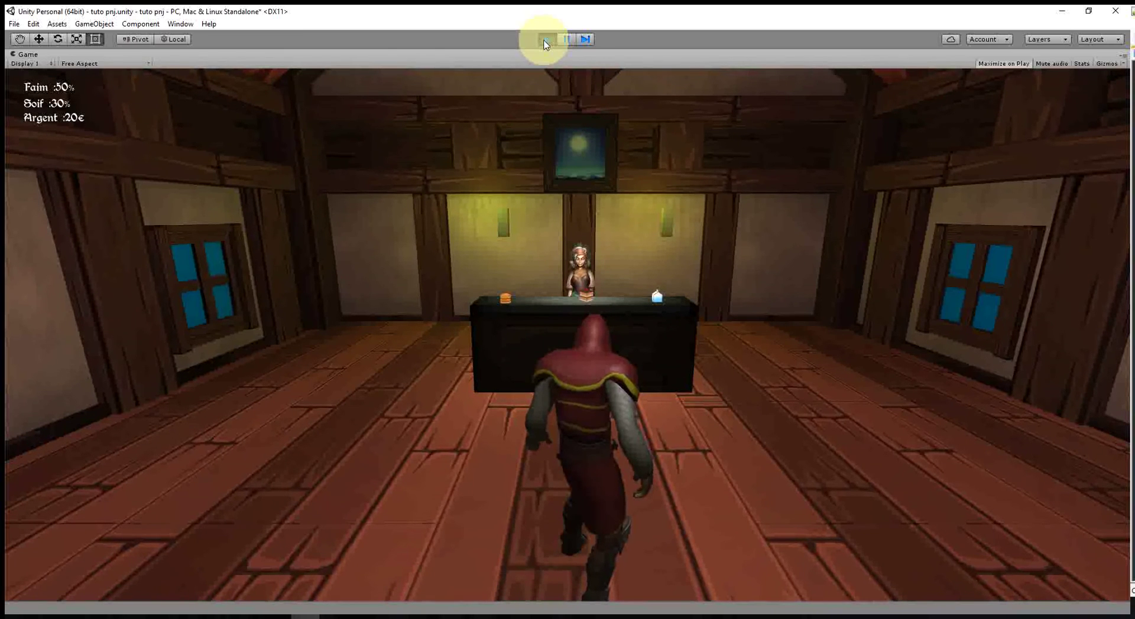
pyautogui.press('Up')
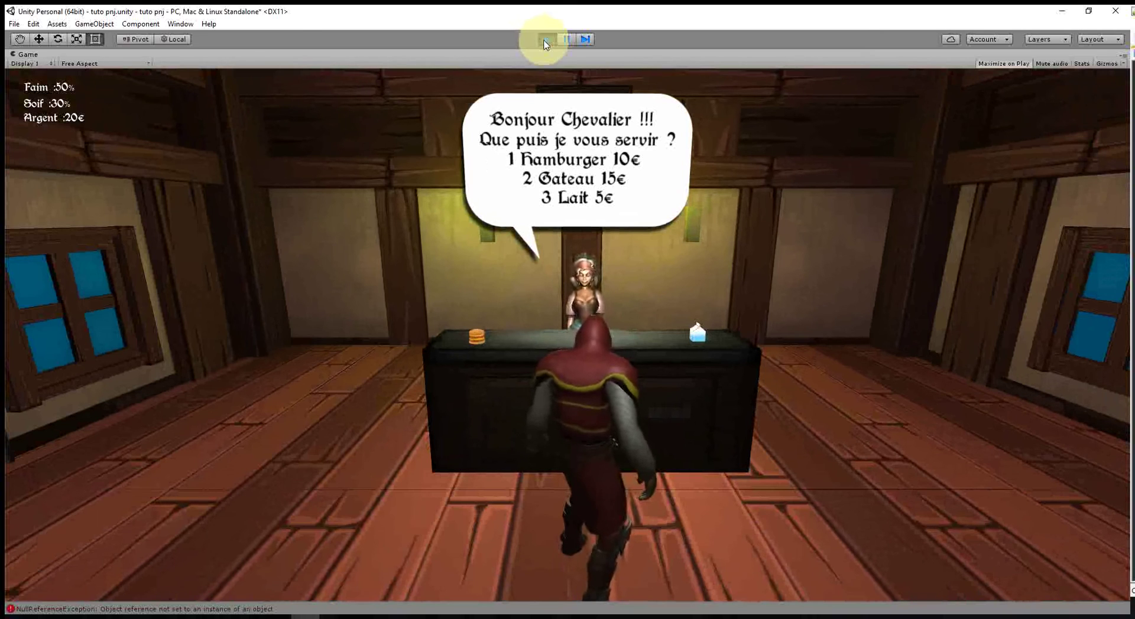
pyautogui.press('1')
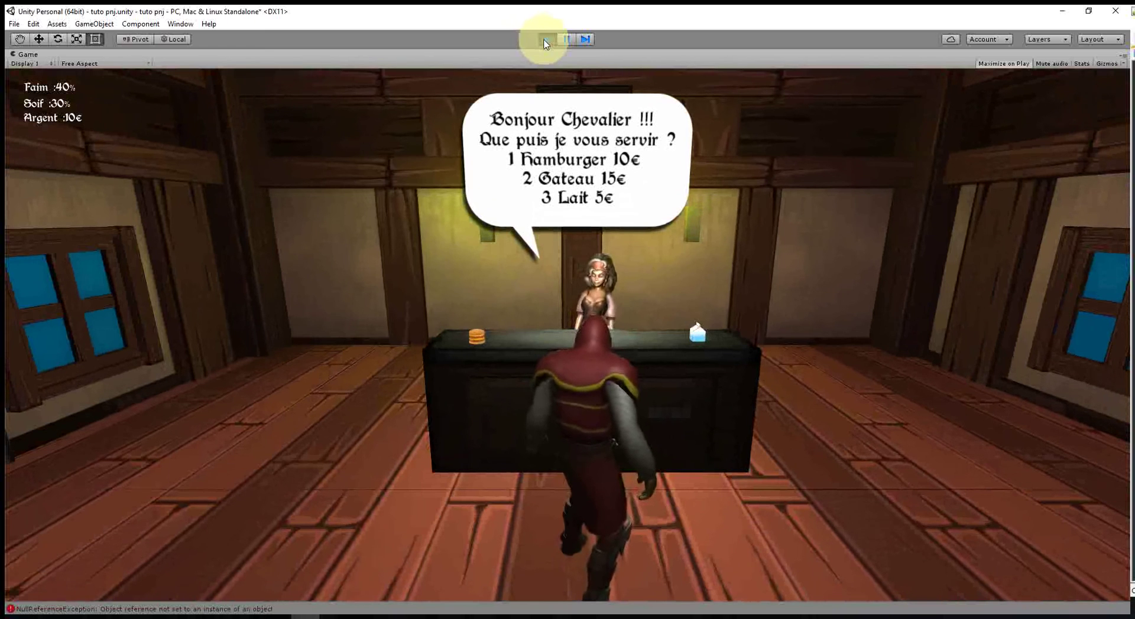
pyautogui.click(545, 41)
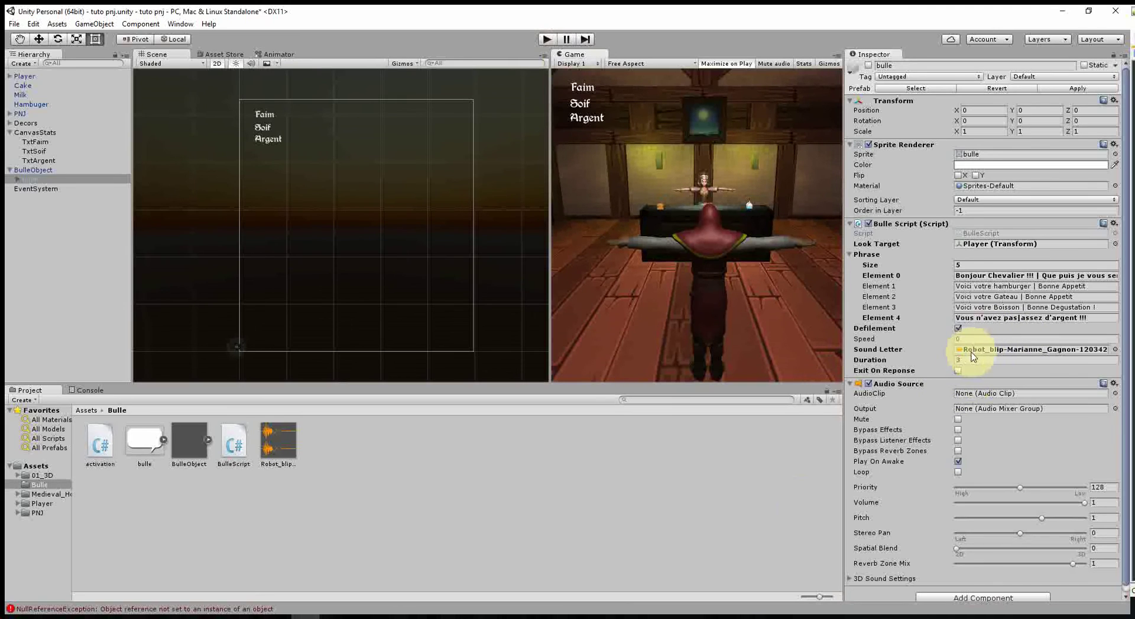
# Make the bubble close after a response, then playtest buying a cake from the barmaid
pyautogui.click(971, 350)
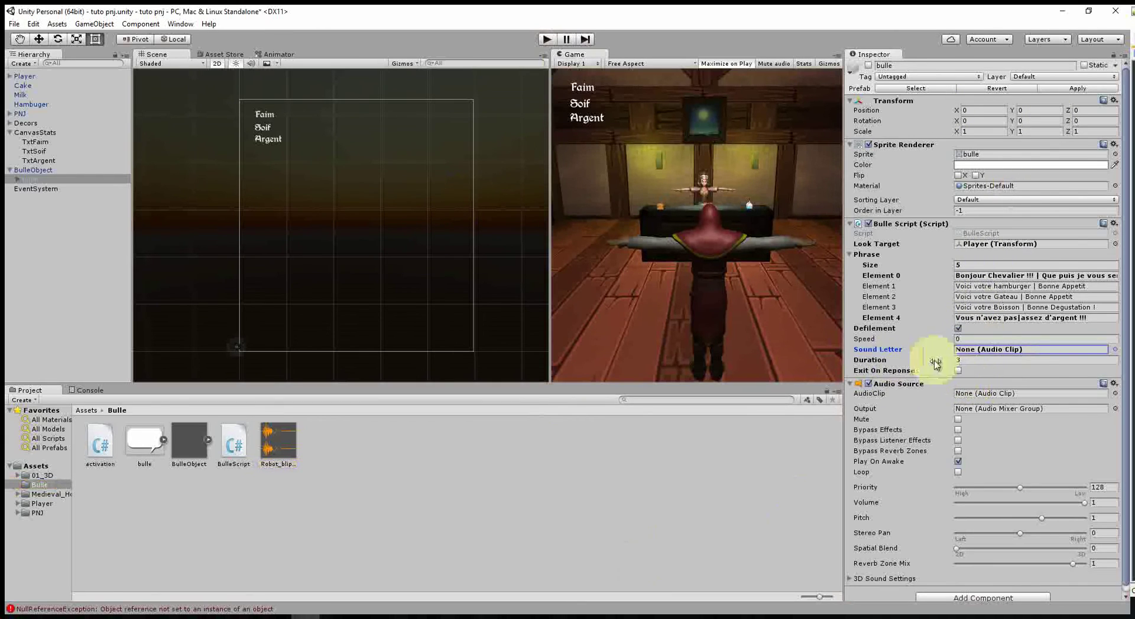
pyautogui.click(958, 371)
pyautogui.click(545, 39)
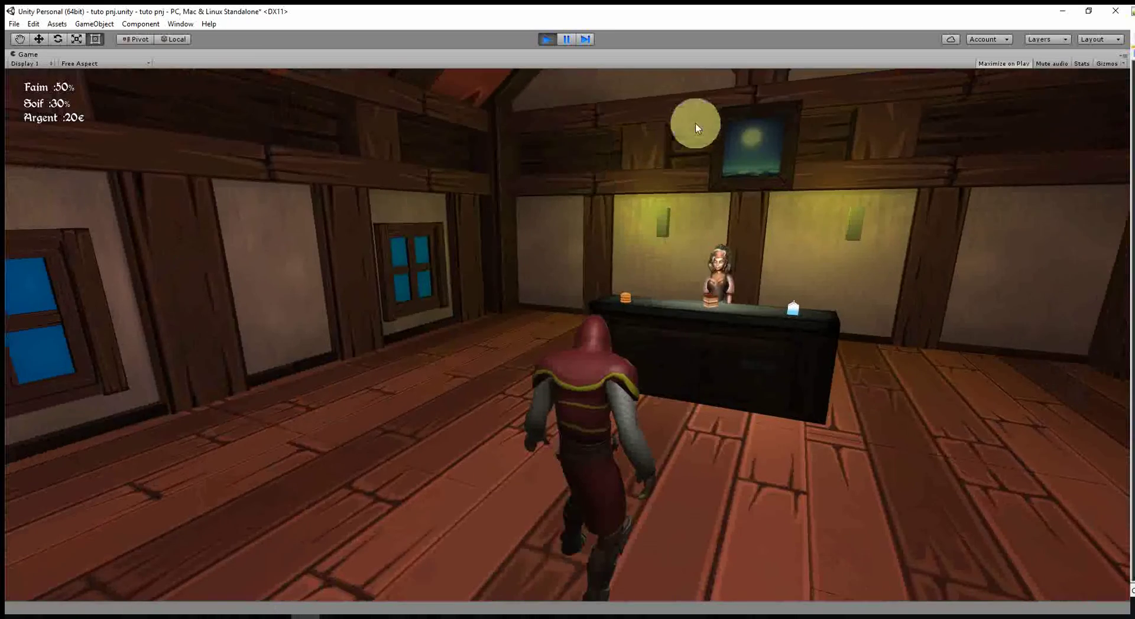
pyautogui.press('Up')
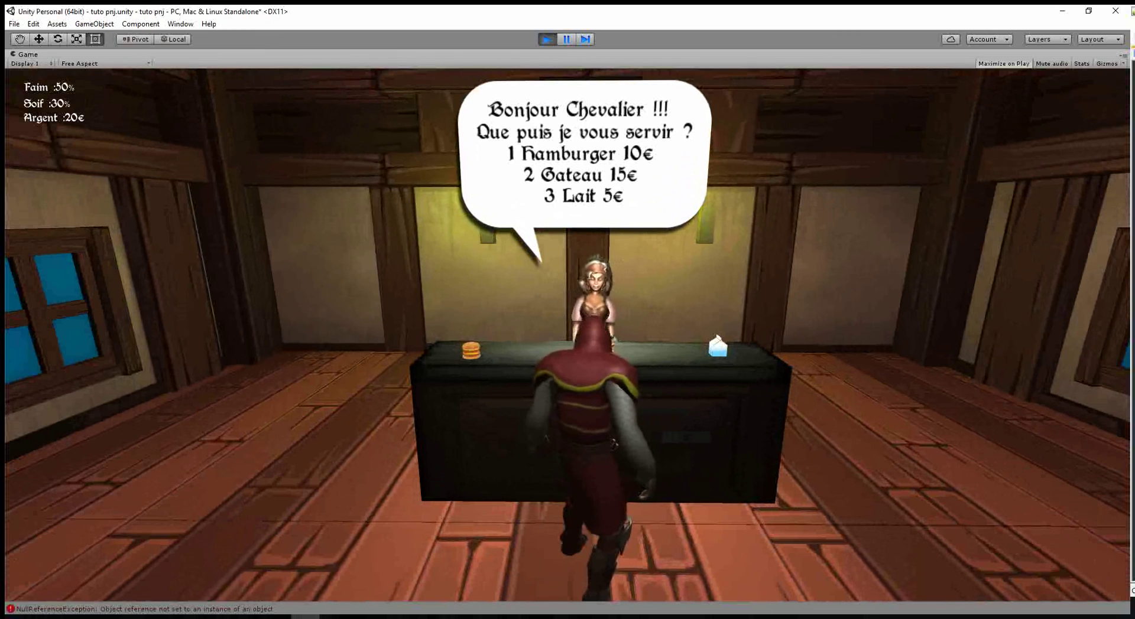
pyautogui.press('2')
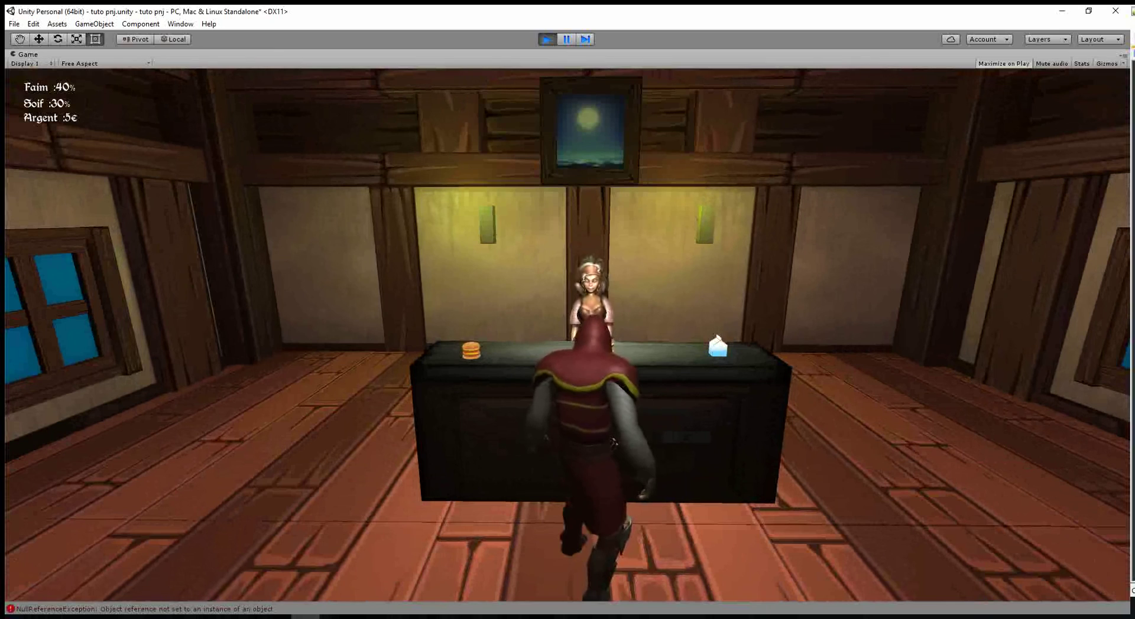
# Walk around the shop and orbit the camera to check the bubble faces the hero from every side
pyautogui.press('d')
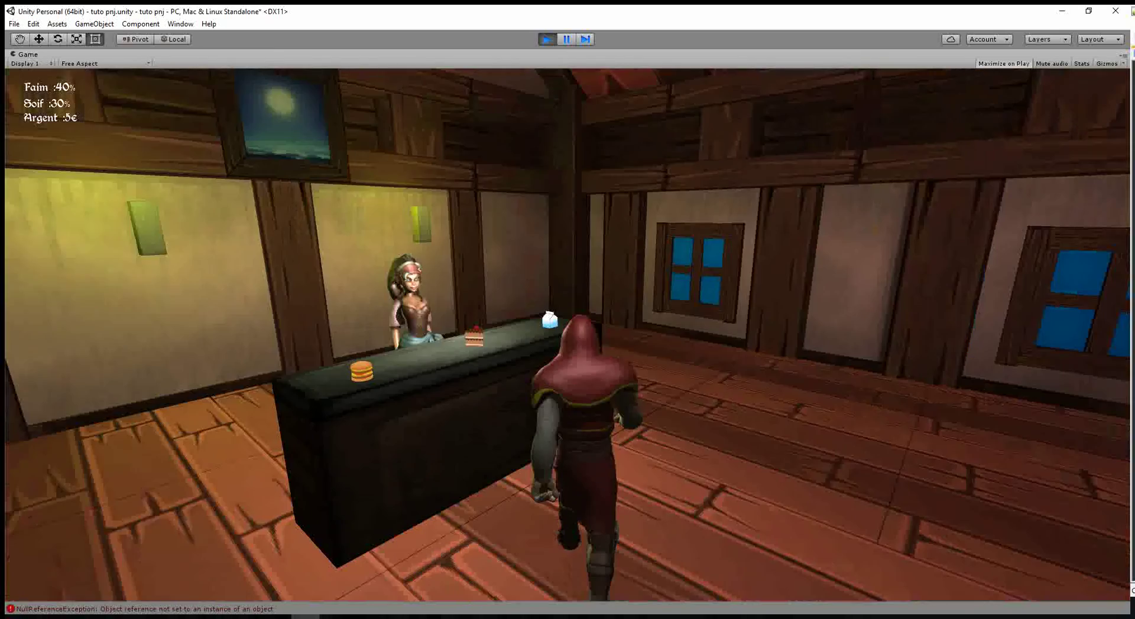
pyautogui.press('w')
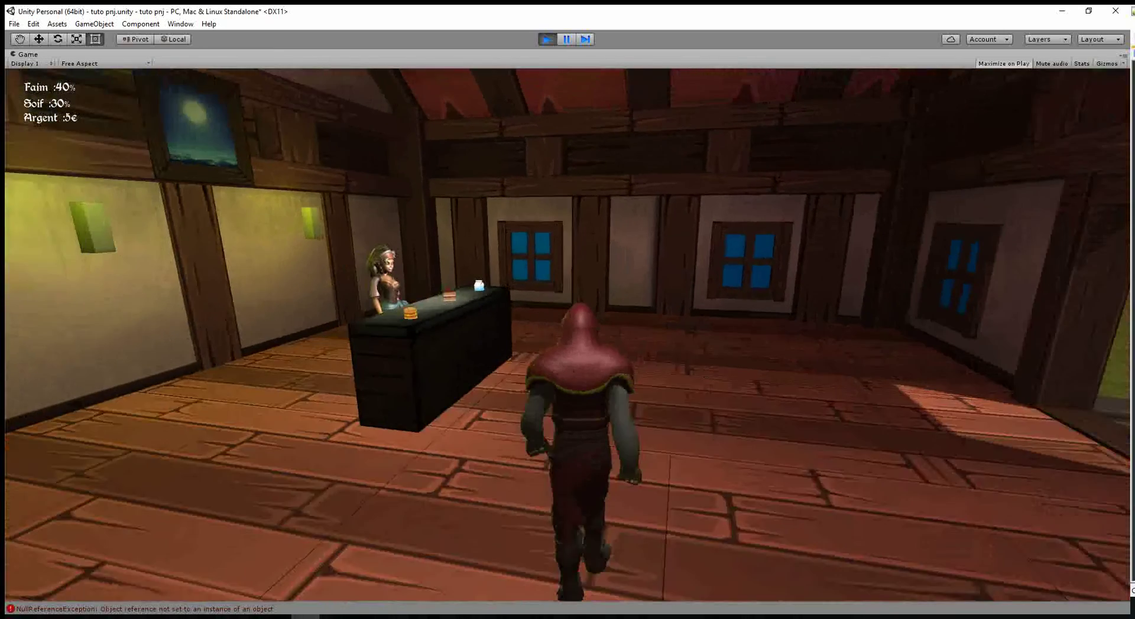
pyautogui.press('a')
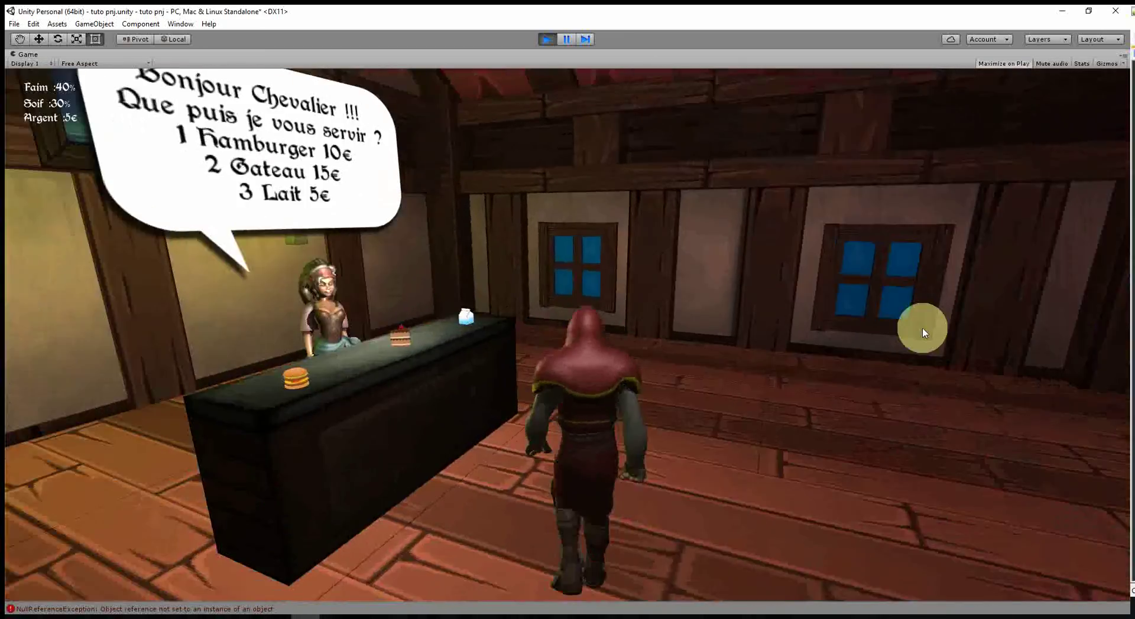
pyautogui.moveTo(916, 328); pyautogui.dragTo(235, 244)
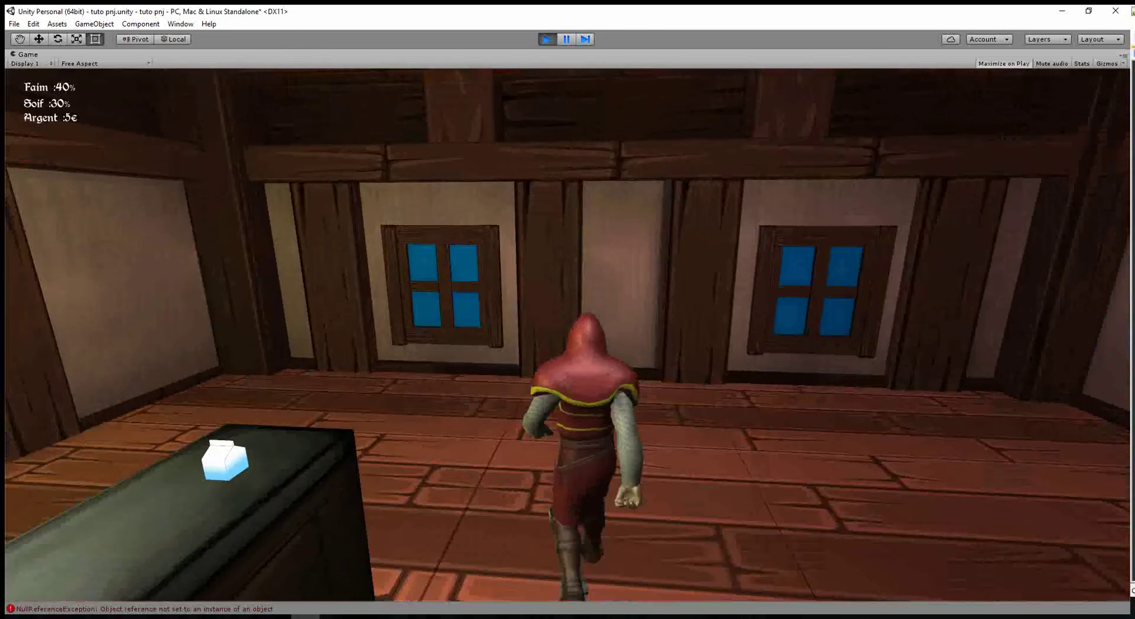
pyautogui.moveTo(489, 212); pyautogui.dragTo(7, 260)
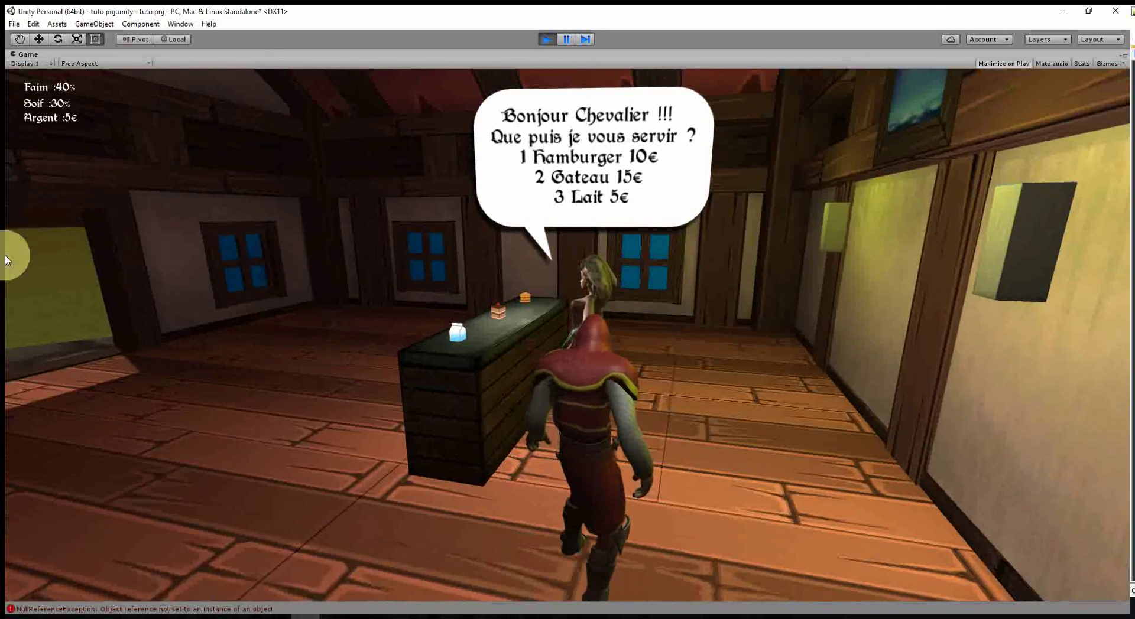
pyautogui.moveTo(7, 260)
pyautogui.mouseDown()
pyautogui.moveTo(525, 341)
pyautogui.moveTo(9, 434)
pyautogui.moveTo(118, 407)
pyautogui.mouseUp()
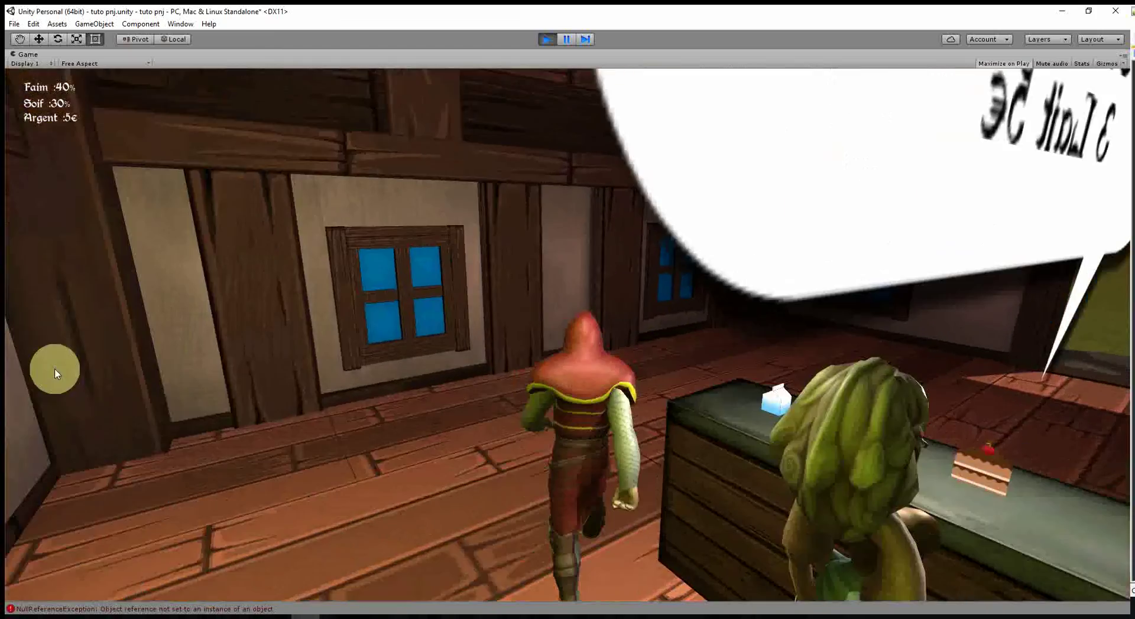
pyautogui.moveTo(89, 403); pyautogui.dragTo(1005, 513)
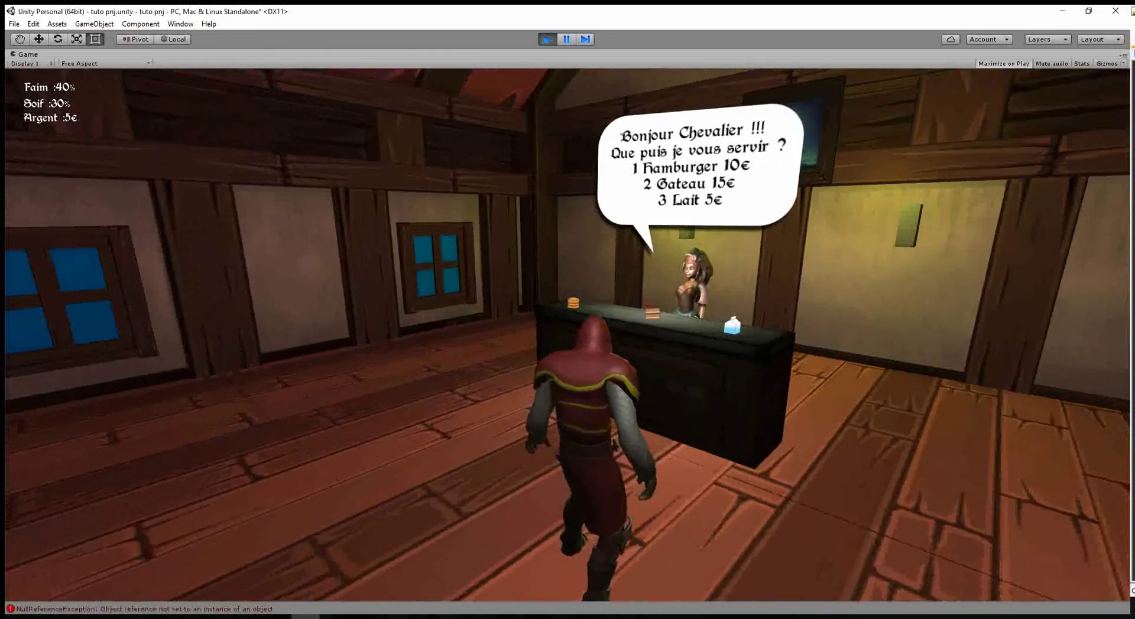
pyautogui.press('w')
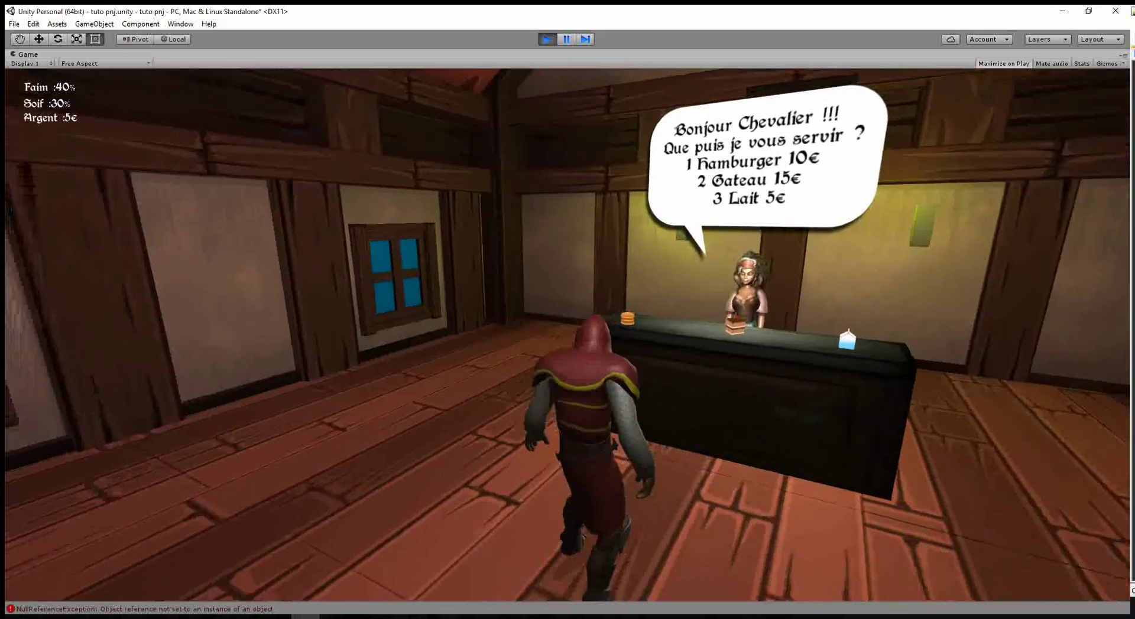
pyautogui.moveTo(778, 536); pyautogui.dragTo(825, 453)
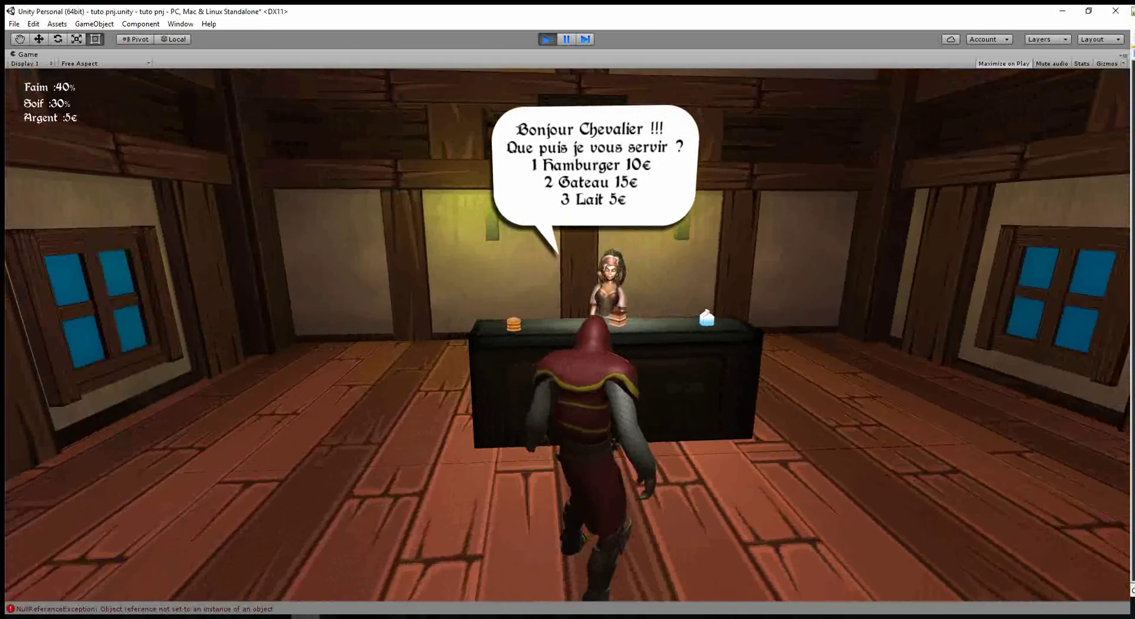
# Back away and return to the counter to see the bubble hide and reappear, then stop the game
pyautogui.click(1046, 455)
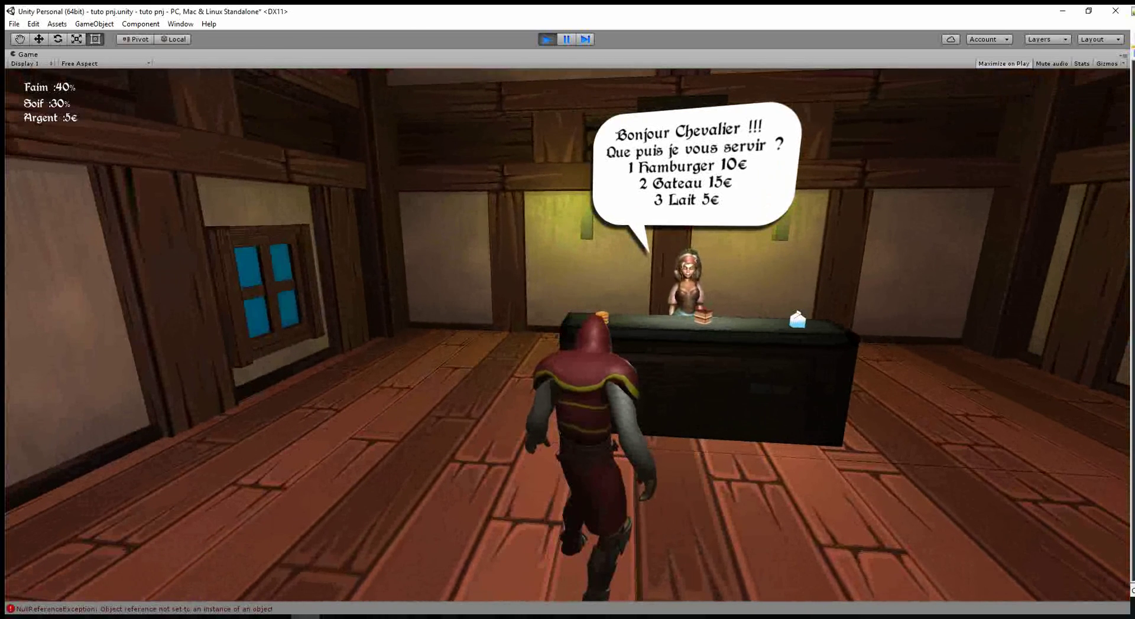
pyautogui.press('s')
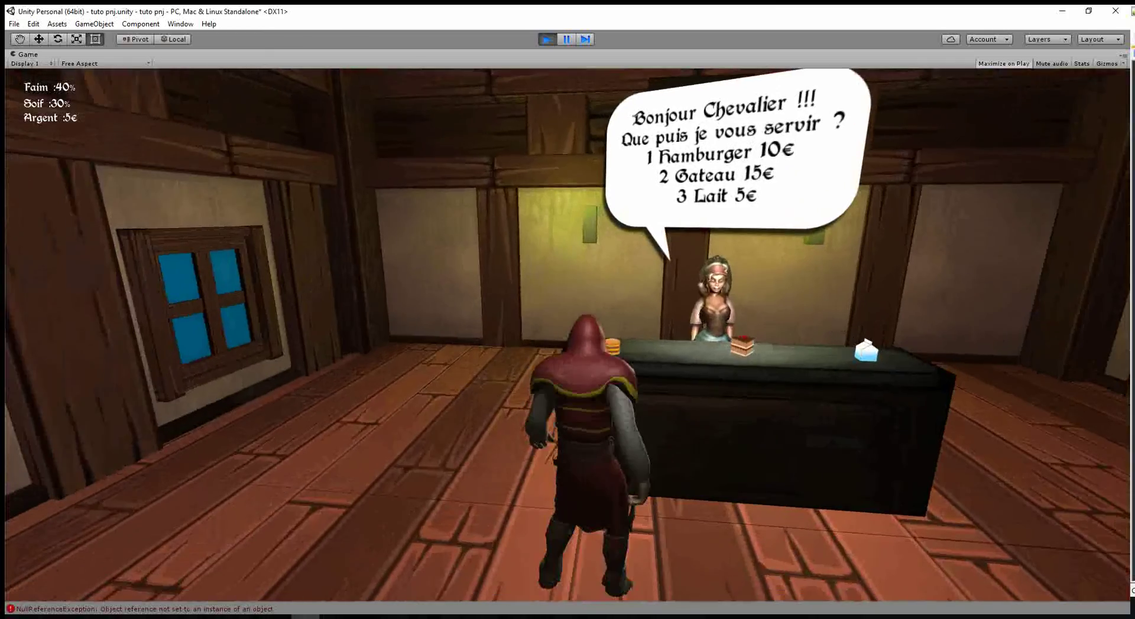
pyautogui.press('w')
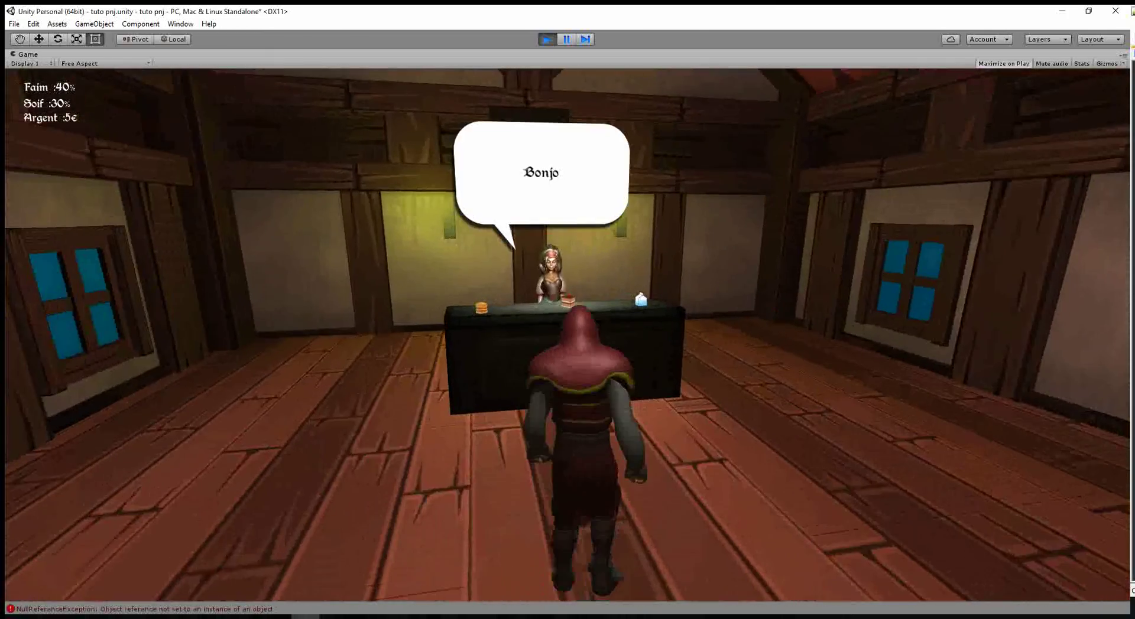
pyautogui.press('a')
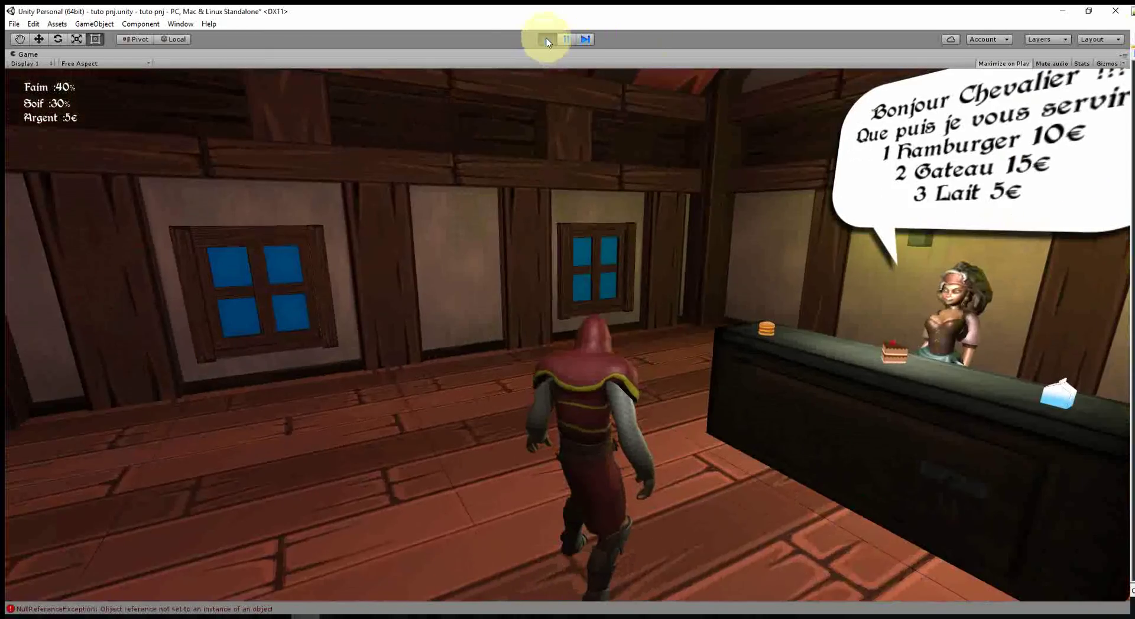
pyautogui.press('d')
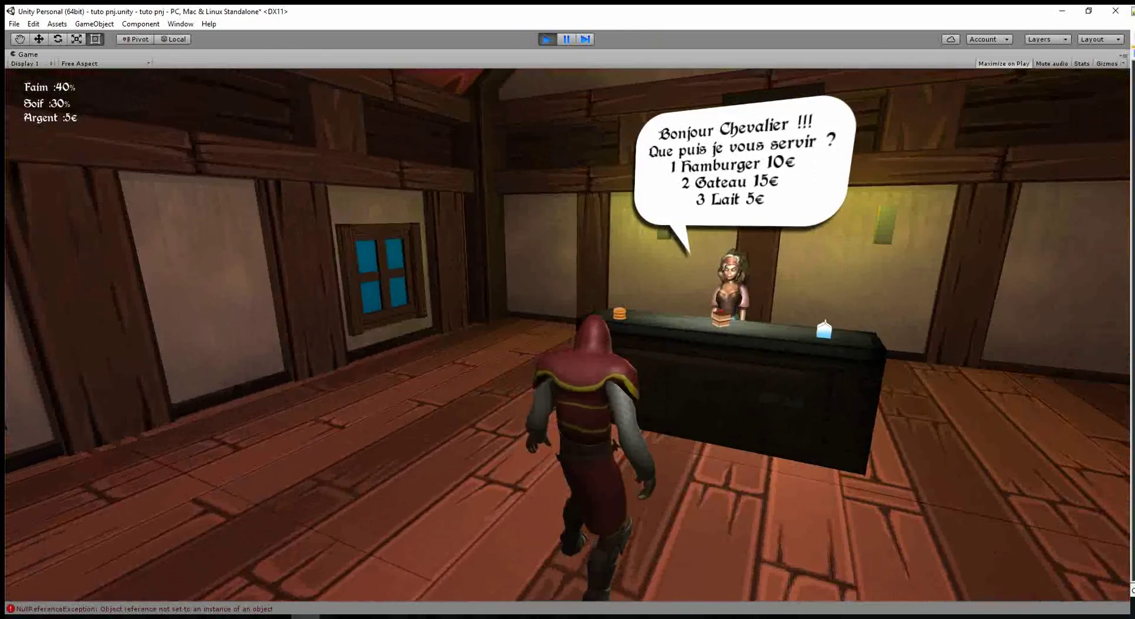
pyautogui.press('w')
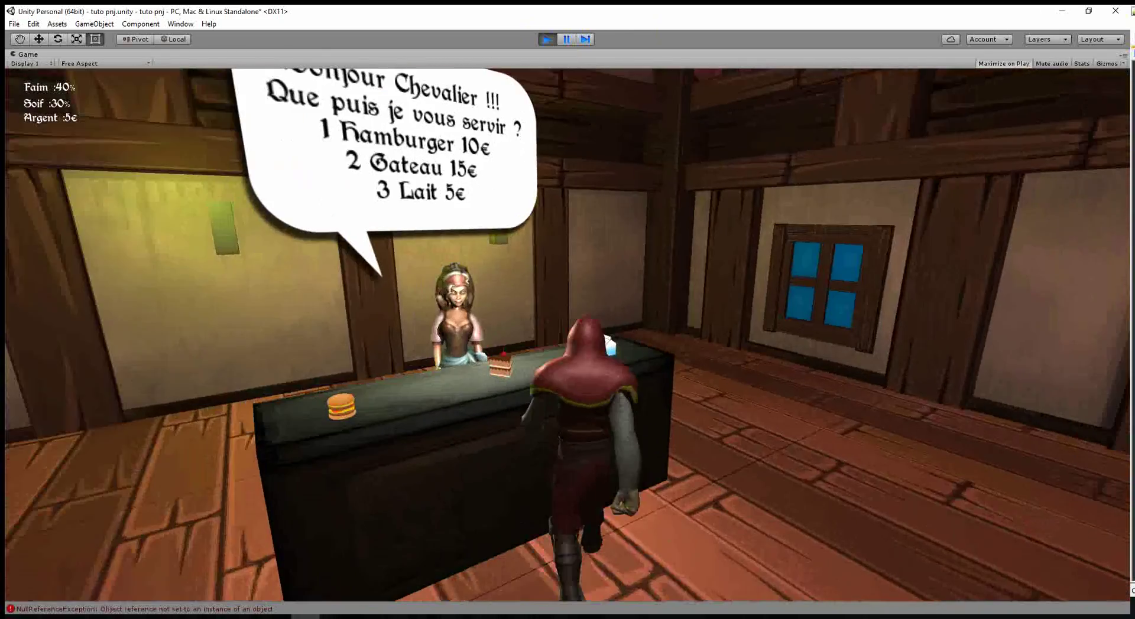
pyautogui.click(1090, 251)
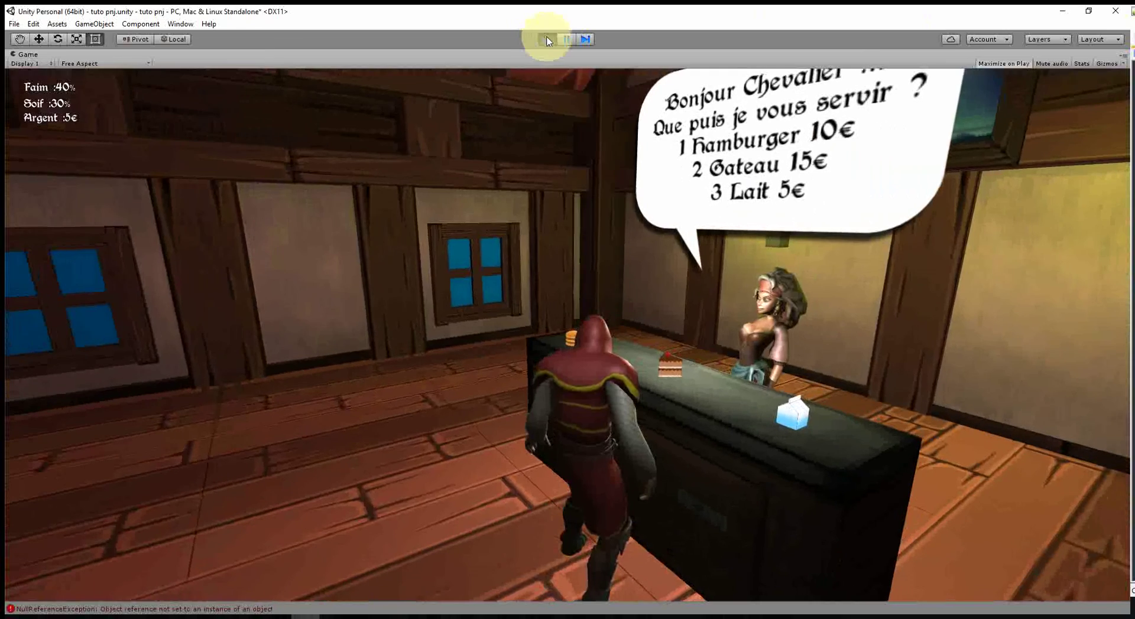
pyautogui.click(546, 39)
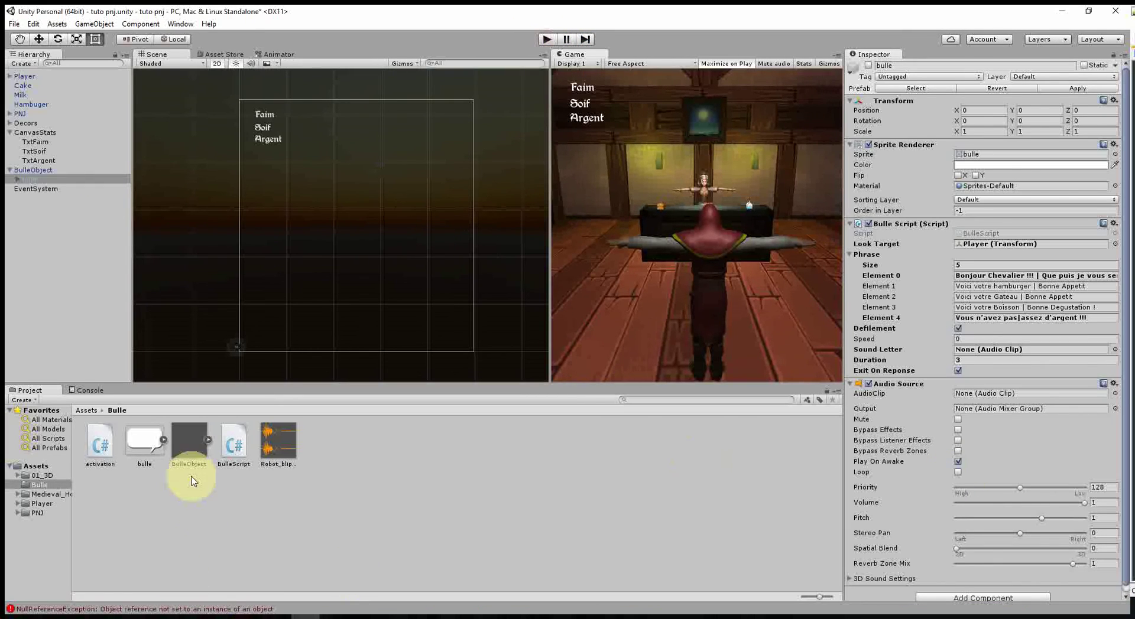
# In the 3D Scene view framed on the Player, drag in the BulleObject prefab to create BulleObject (1)
pyautogui.click(182, 445)
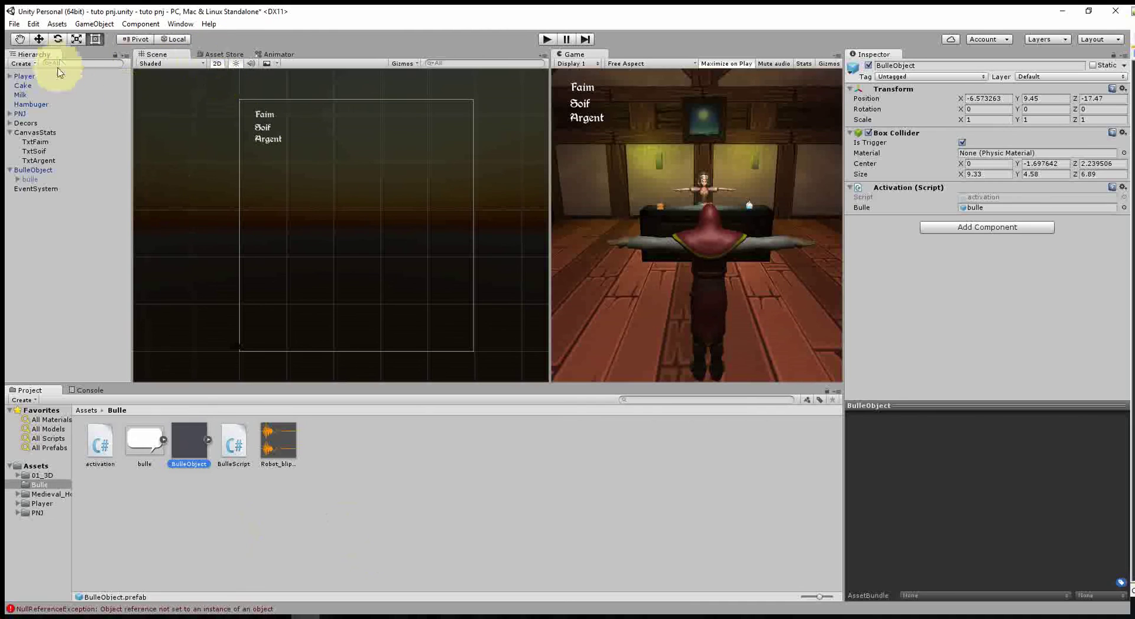
pyautogui.click(217, 64)
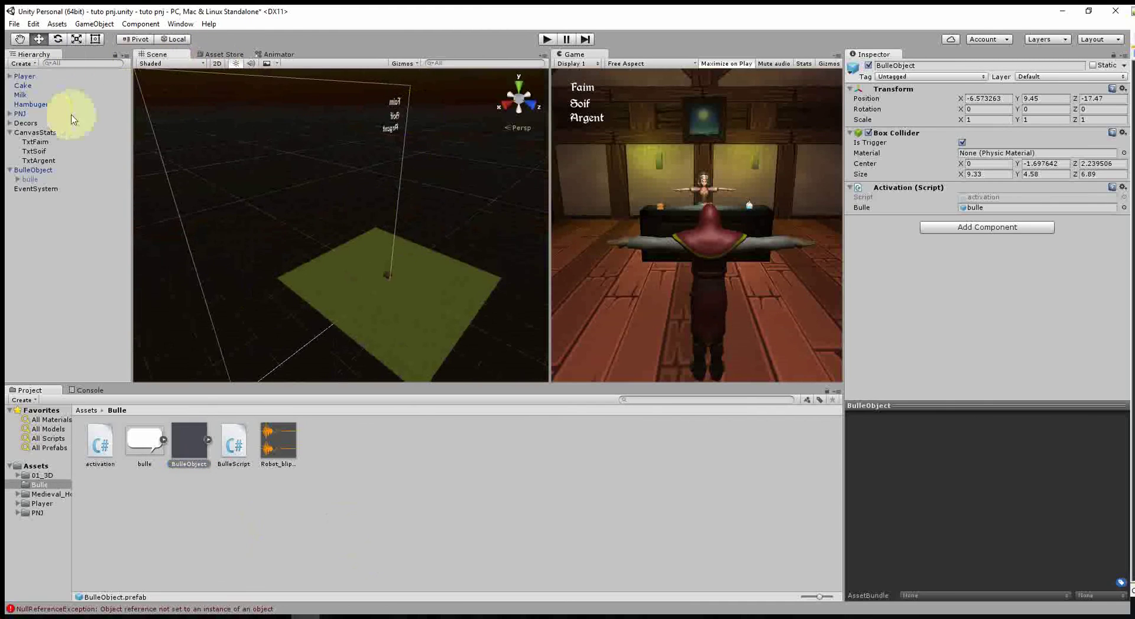
pyautogui.click(23, 78)
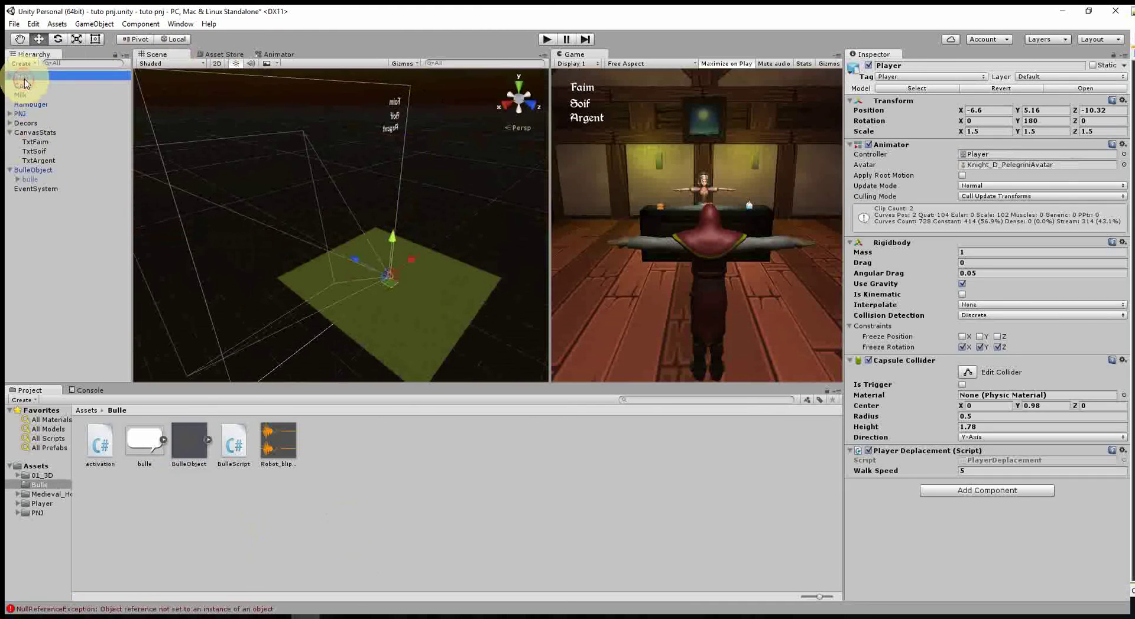
pyautogui.click(34, 132)
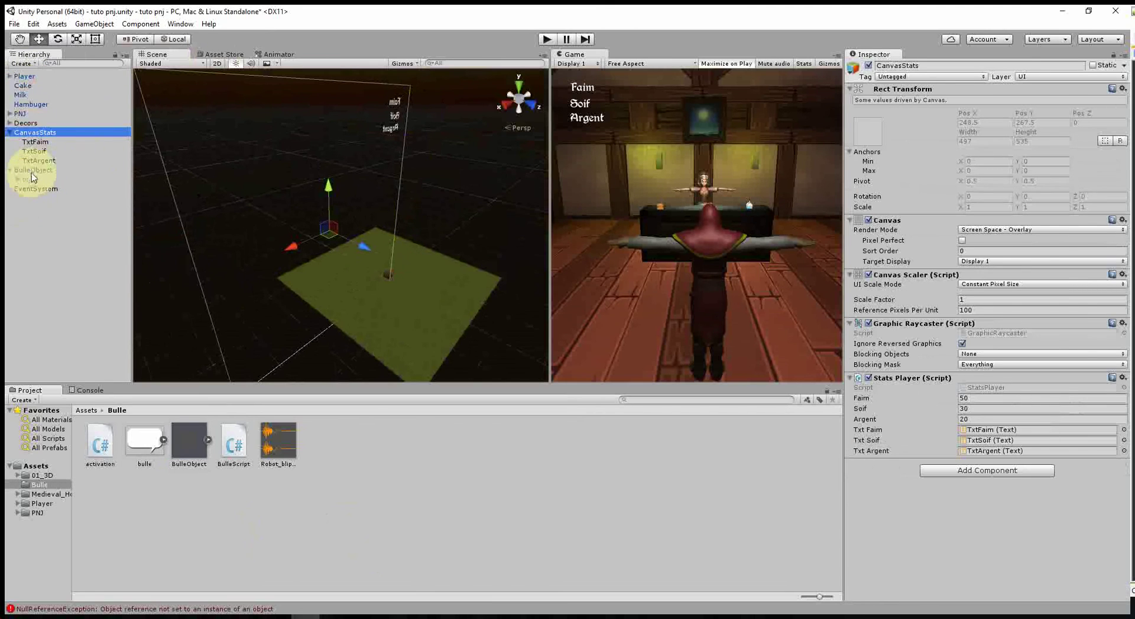
pyautogui.doubleClick(24, 76)
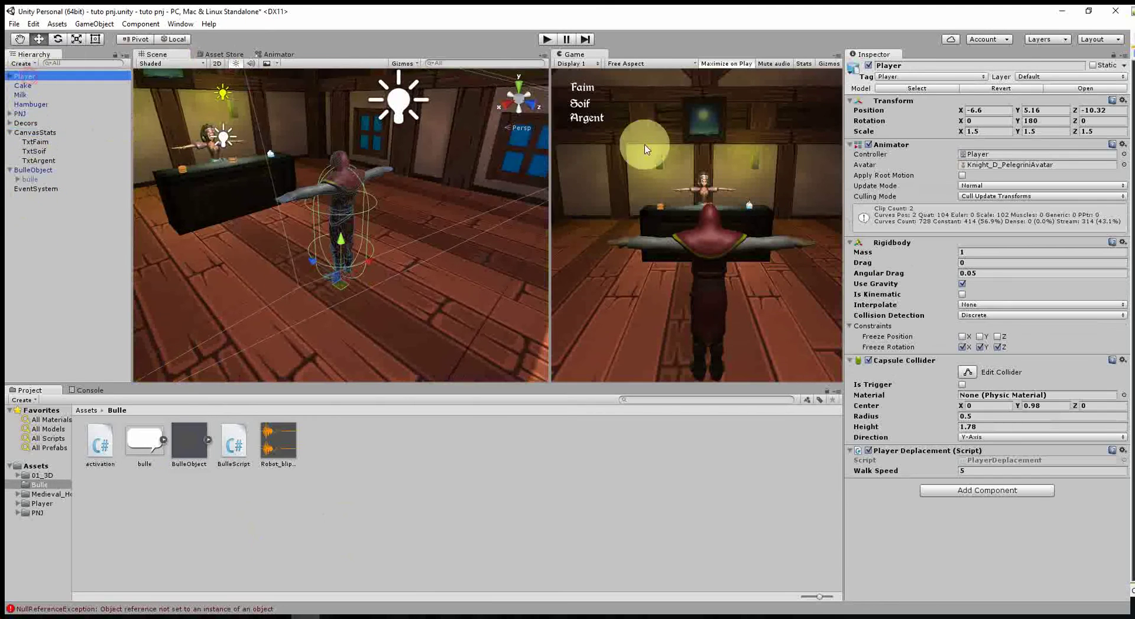
pyautogui.scroll(-3, 459, 198)
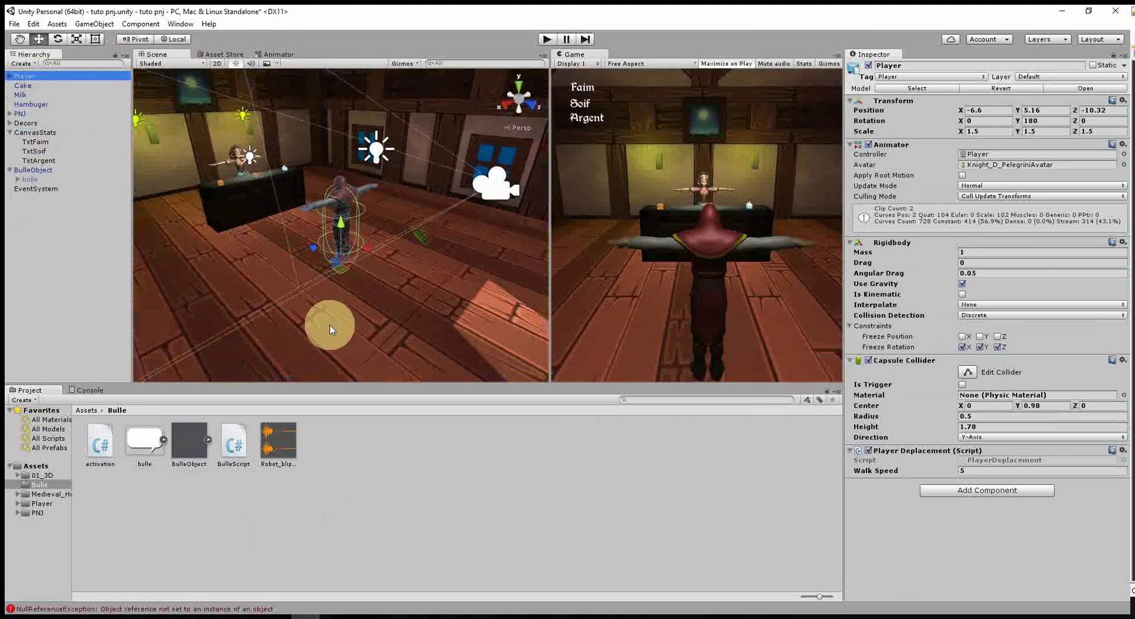
pyautogui.moveTo(208, 447)
pyautogui.mouseDown()
pyautogui.moveTo(422, 273)
pyautogui.moveTo(443, 131)
pyautogui.mouseUp()
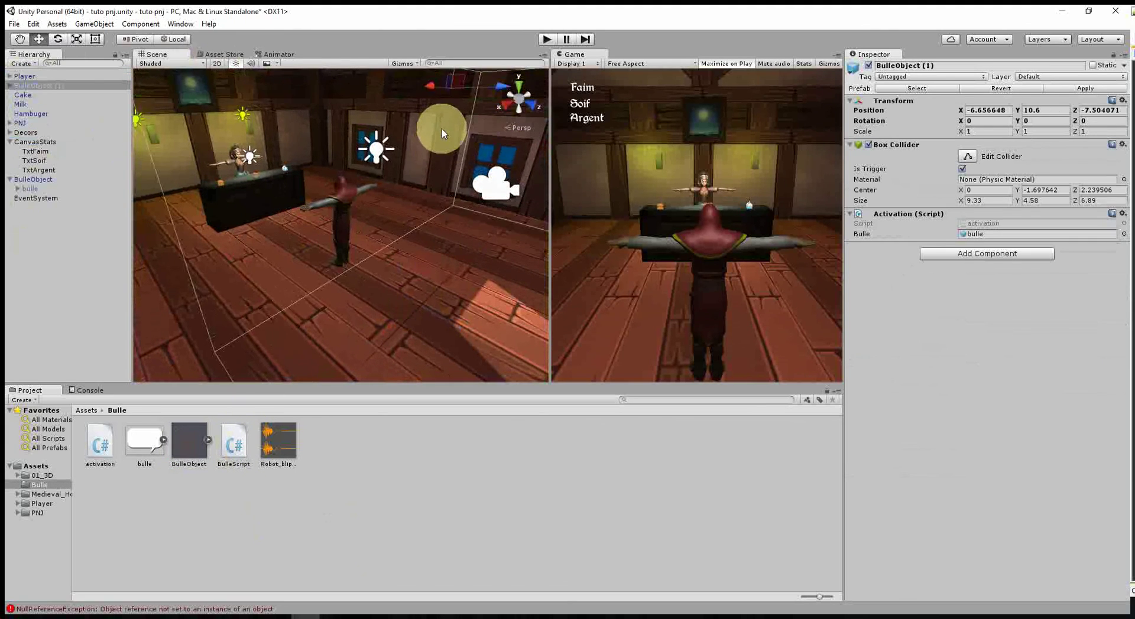
pyautogui.click(11, 86)
# Select BulleObject (1)'s bulle child and playtest, finding mirrored text on the doorway bubble
pyautogui.click(28, 95)
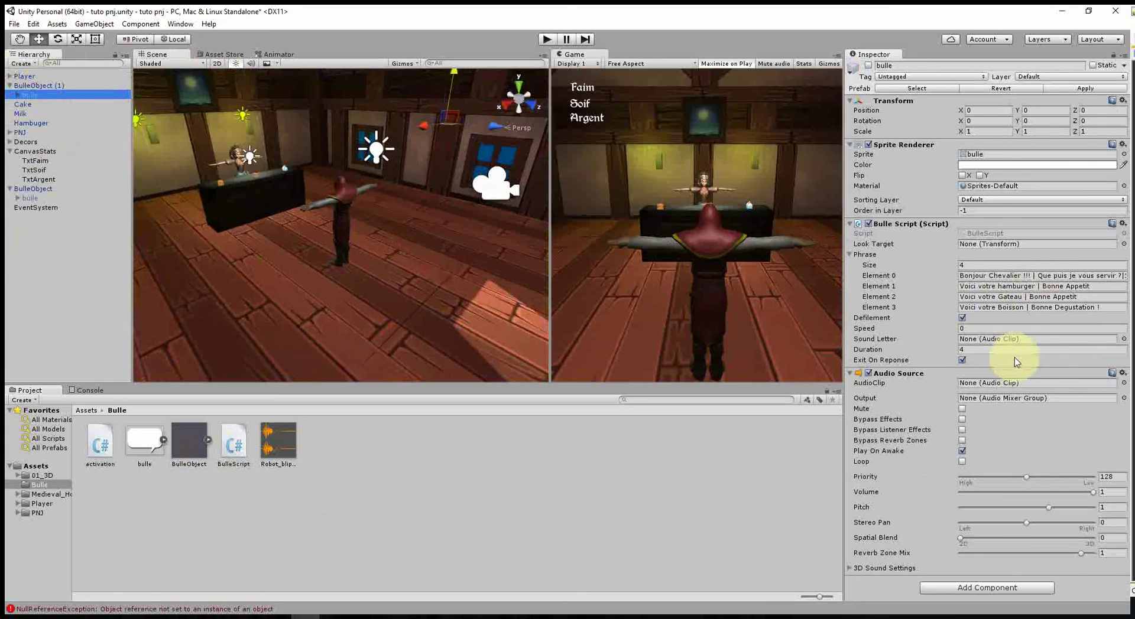
pyautogui.click(547, 39)
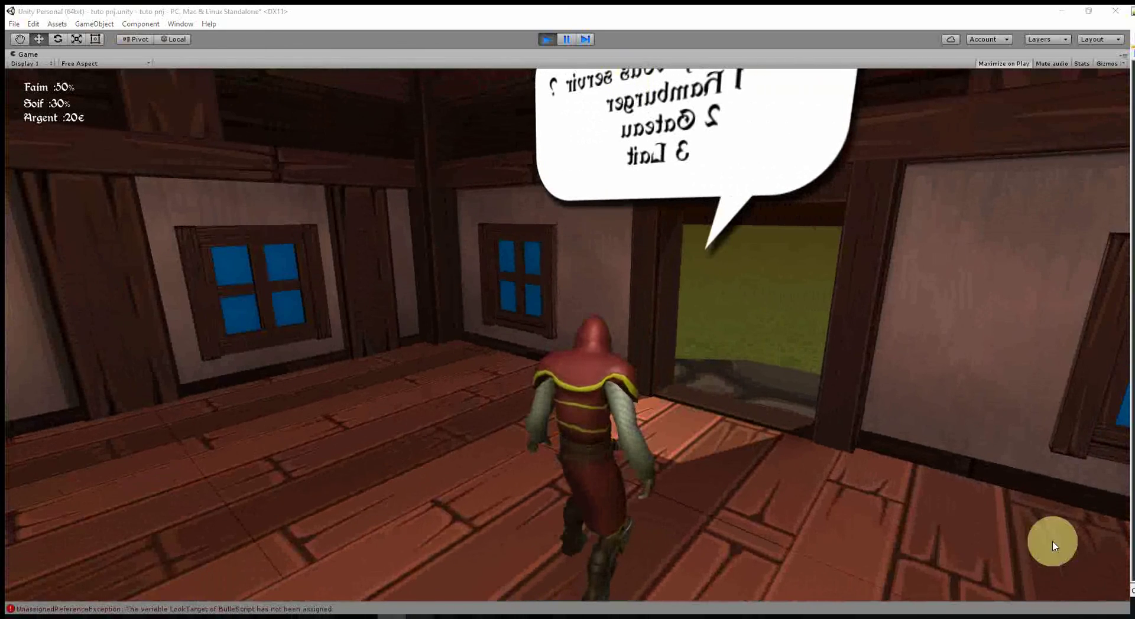
# Assign Player as the Look Target on BulleObject (1)'s Bulle Script and restart the game
pyautogui.click(546, 39)
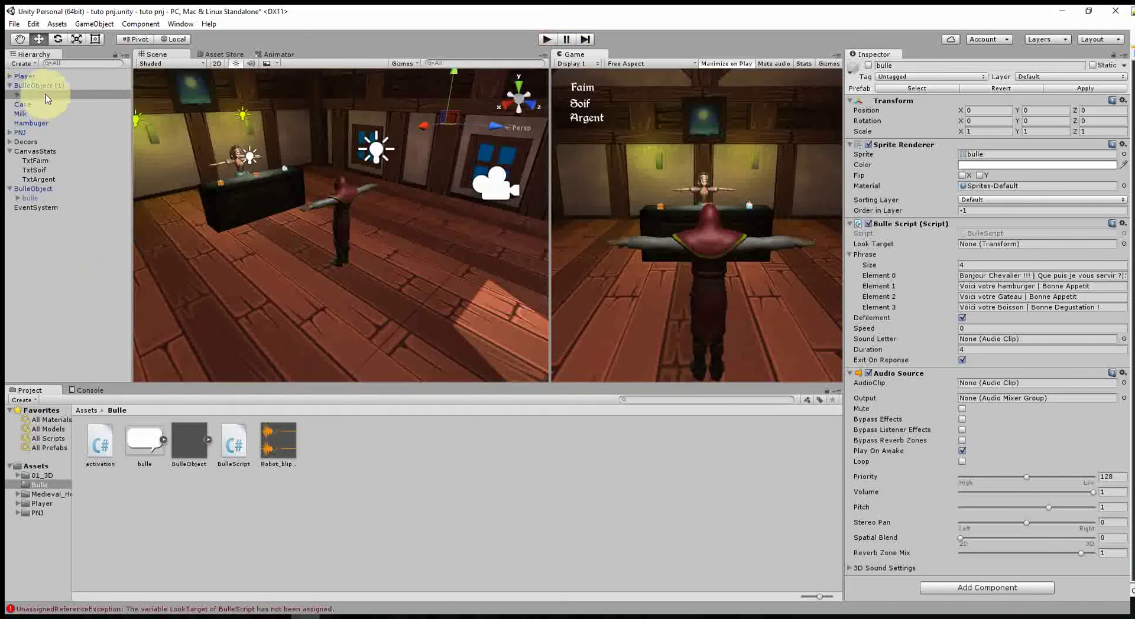
pyautogui.click(33, 86)
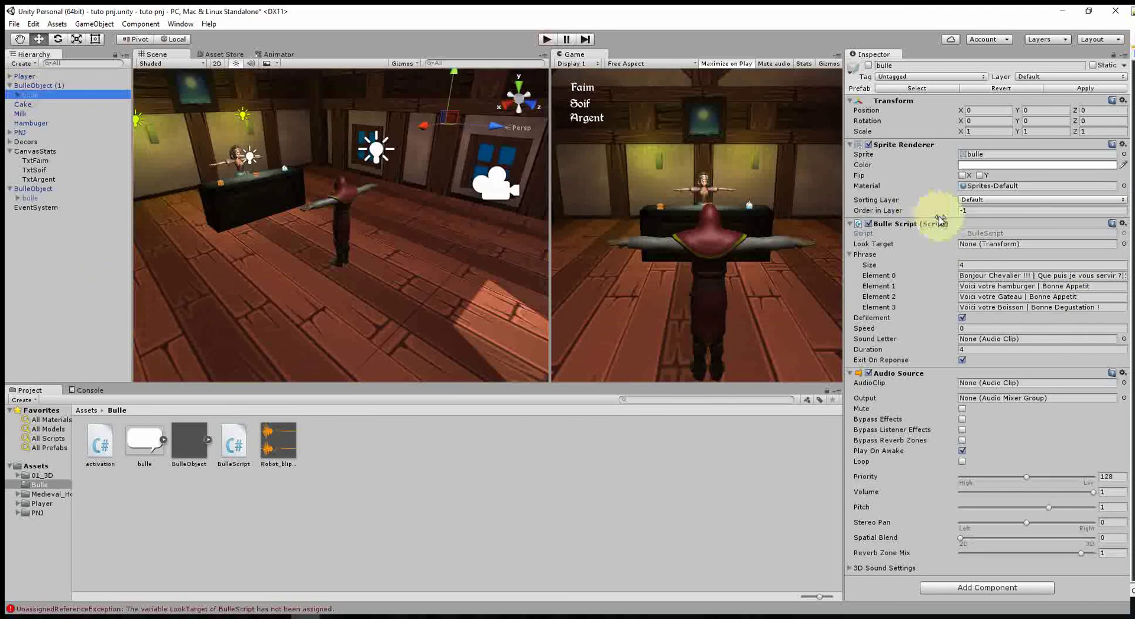
pyautogui.moveTo(24, 75); pyautogui.dragTo(1008, 244)
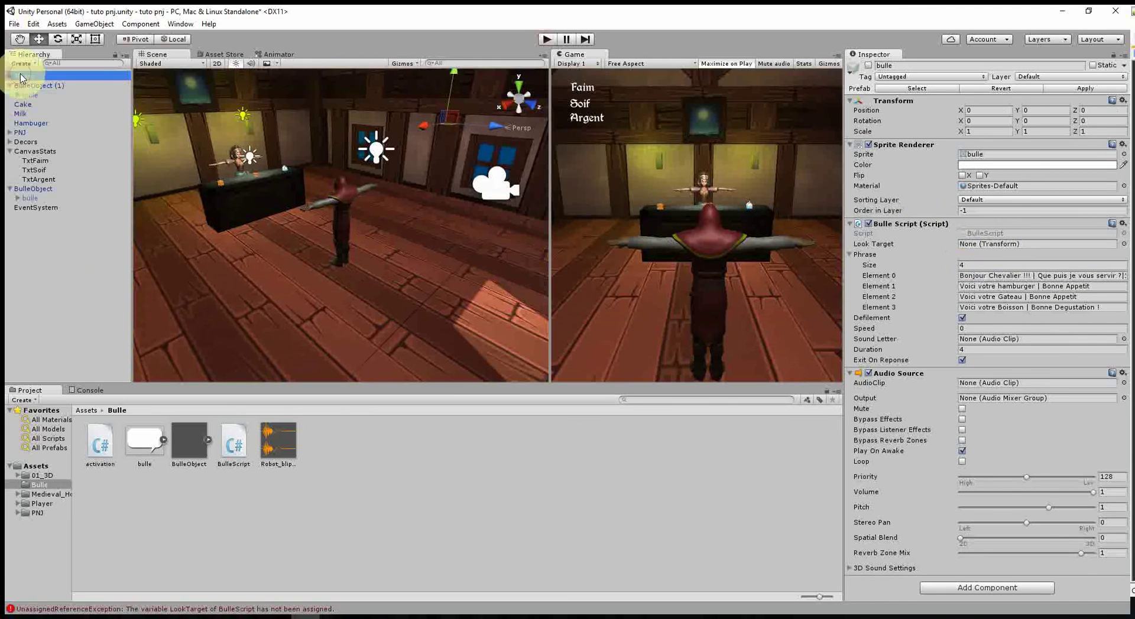
pyautogui.click(548, 40)
# Retest at the doorway, turning the camera to confirm the second bubble's menu text reads correctly
pyautogui.click(548, 42)
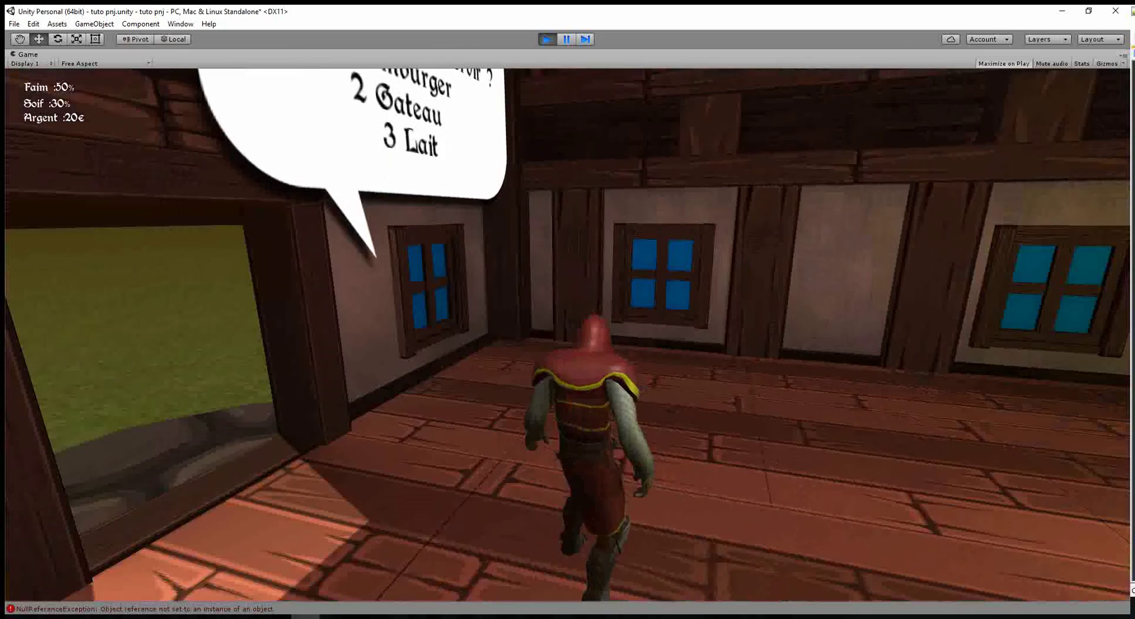
pyautogui.click(51, 380)
pyautogui.click(286, 99)
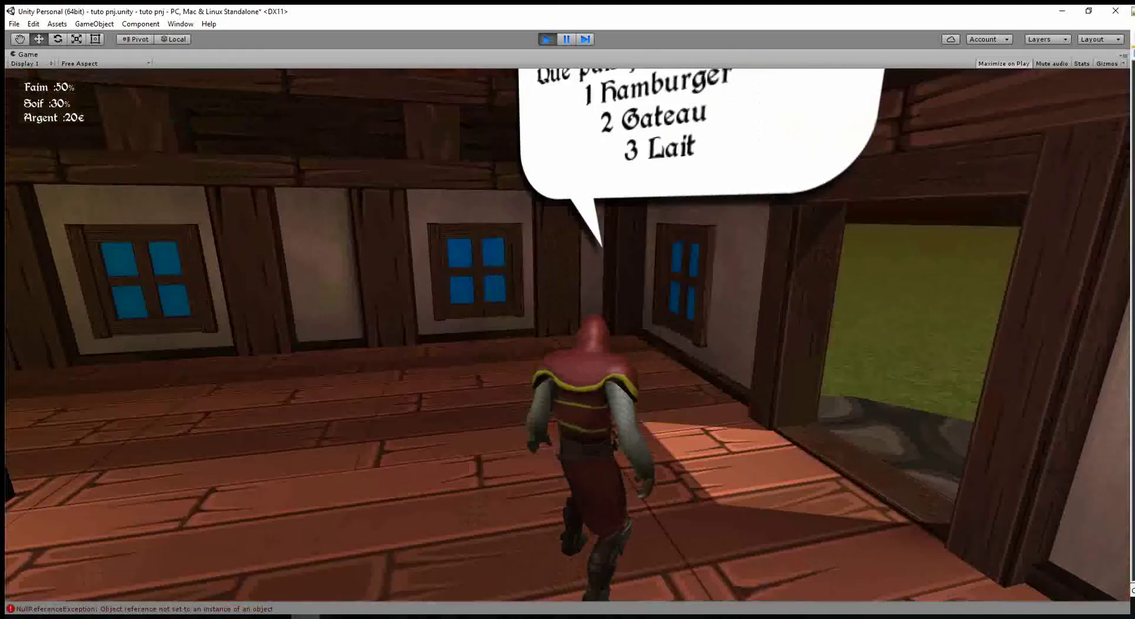
# Orbit the game camera while bringing the hero back to the barmaid's counter to see the priced menu
pyautogui.moveTo(667, 573)
pyautogui.mouseDown()
pyautogui.moveTo(488, 445)
pyautogui.moveTo(104, 389)
pyautogui.mouseUp()
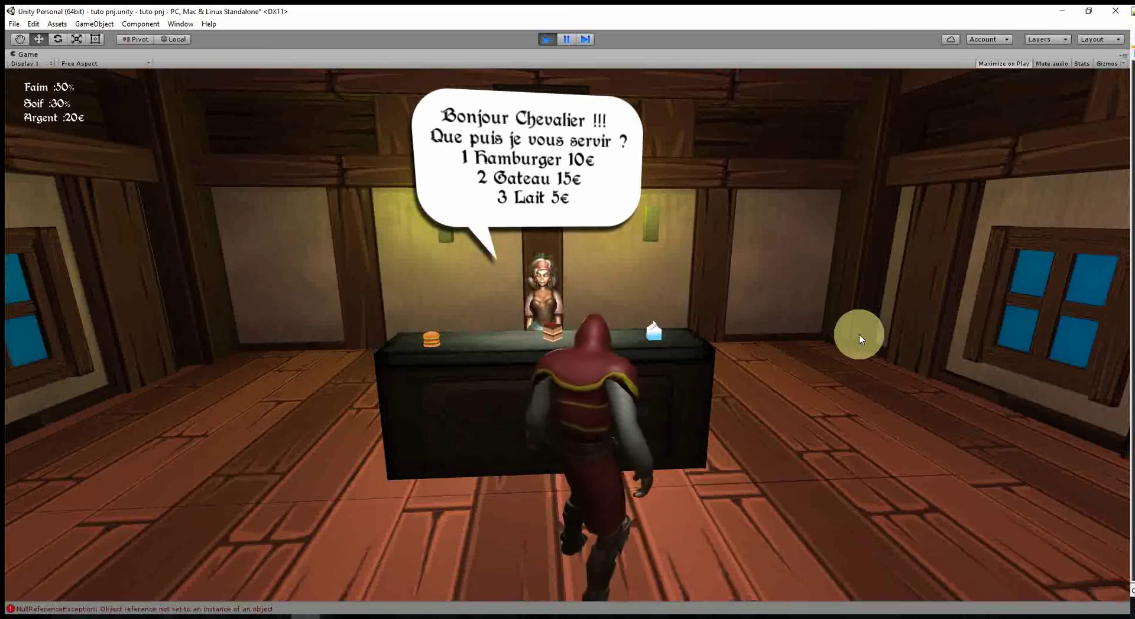
pyautogui.moveTo(860, 335); pyautogui.dragTo(308, 615)
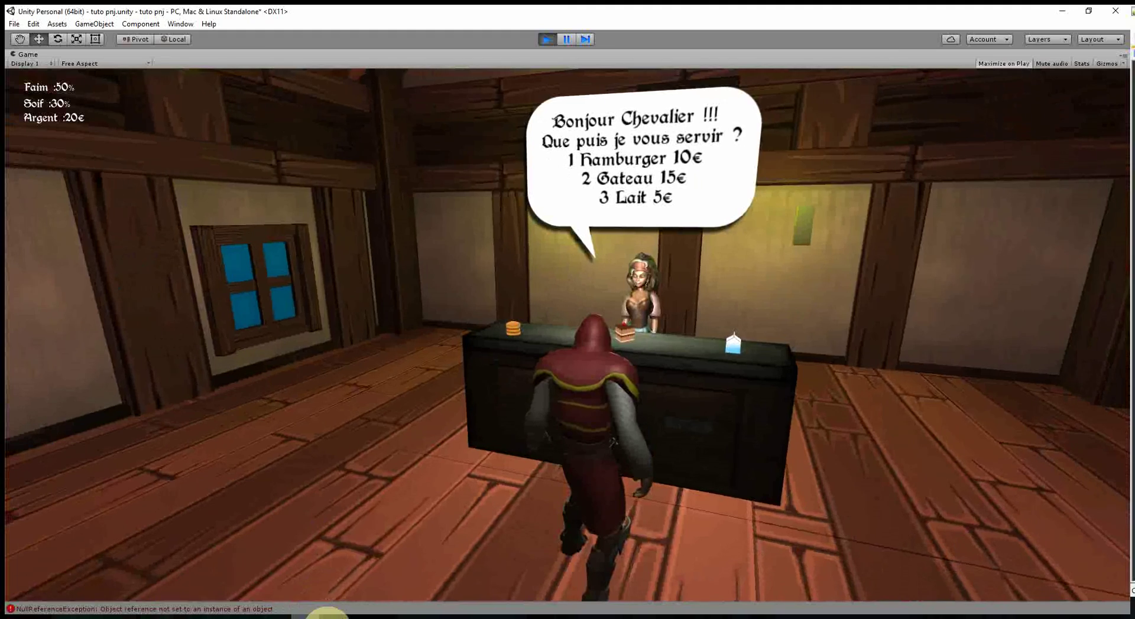